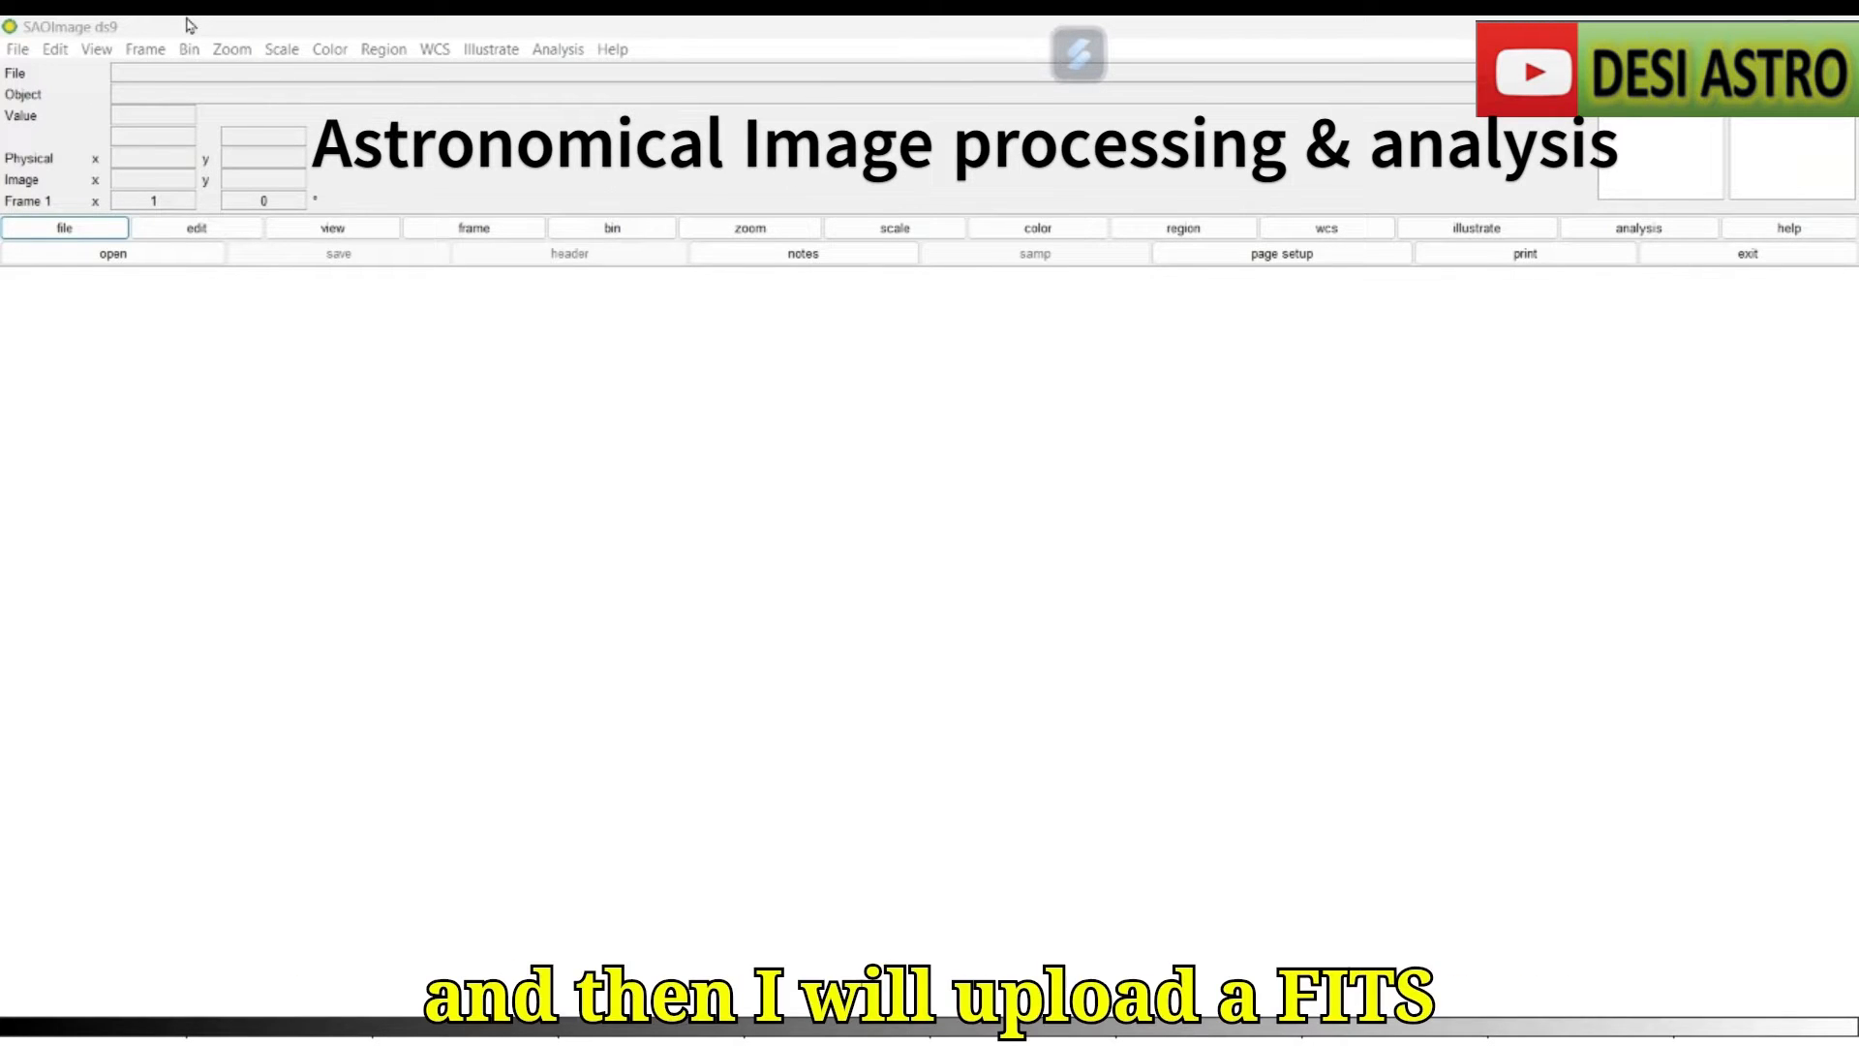
Open the FITS image r_cut.fits from the Documents search results and display it with the zscale limits.
click(19, 50)
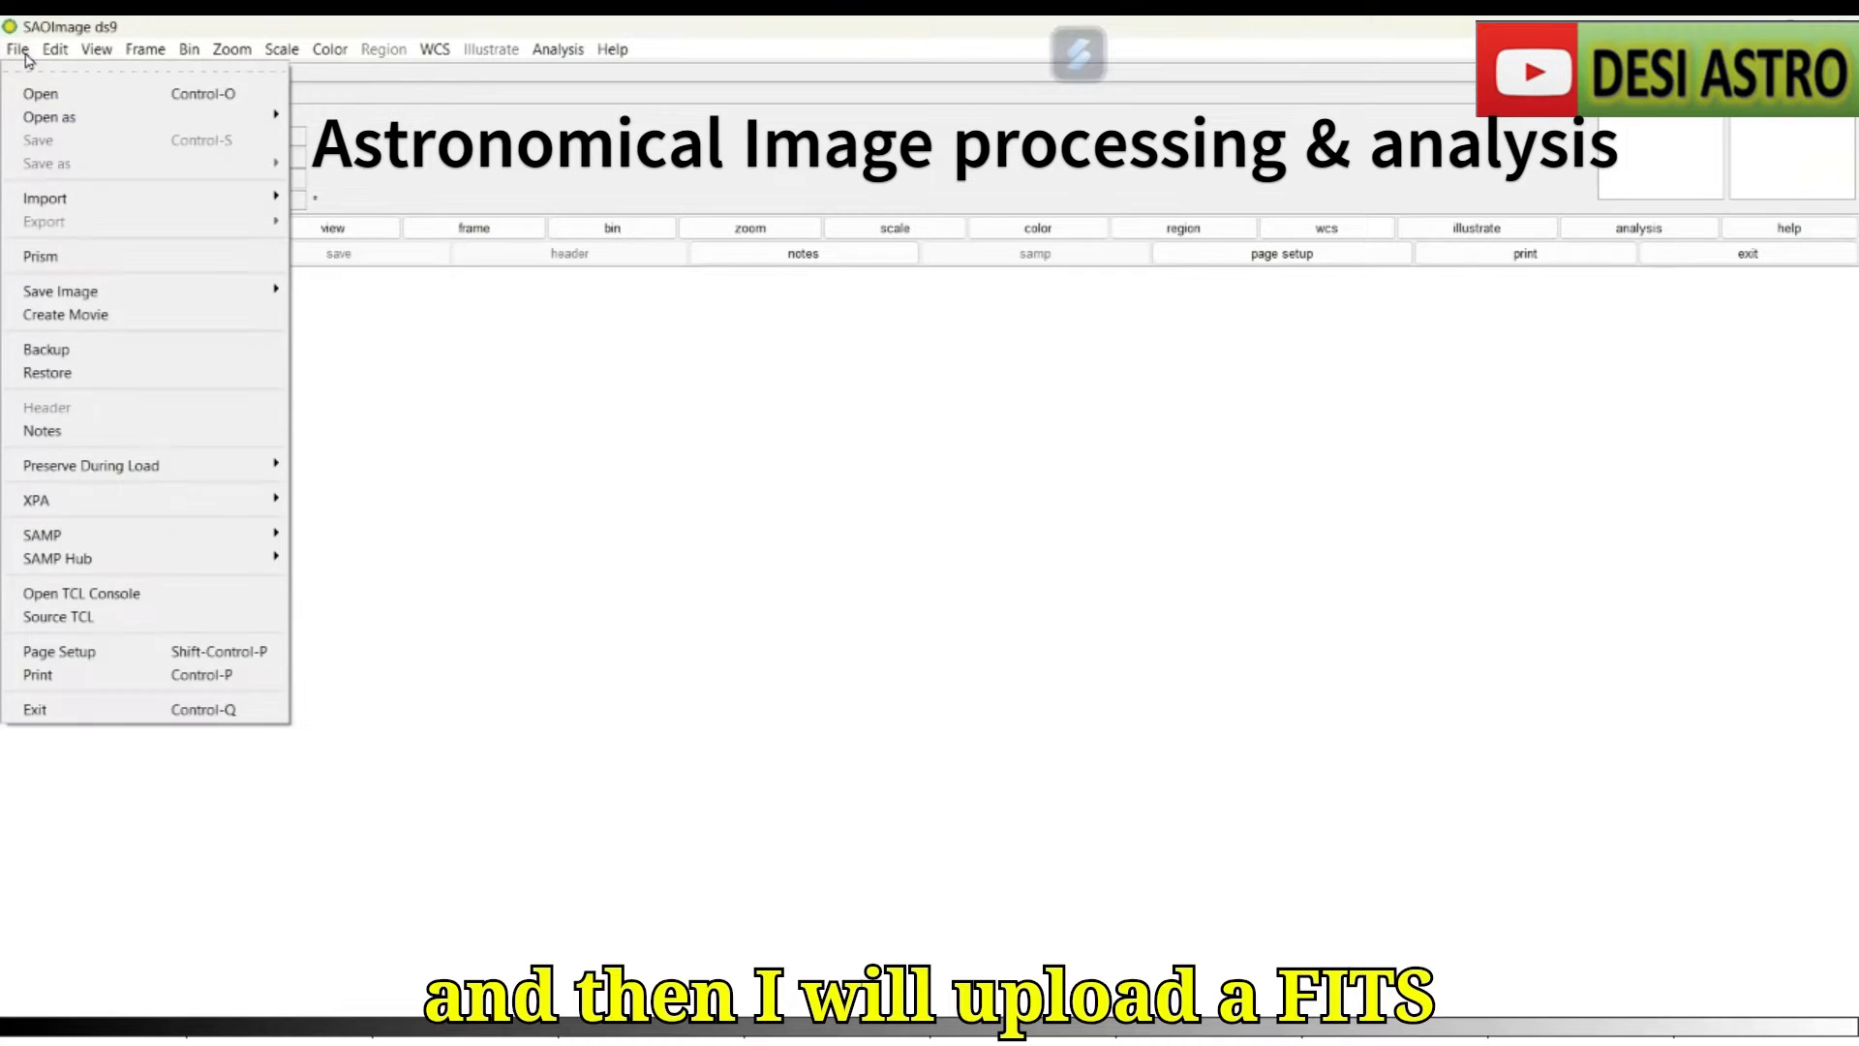
click(58, 95)
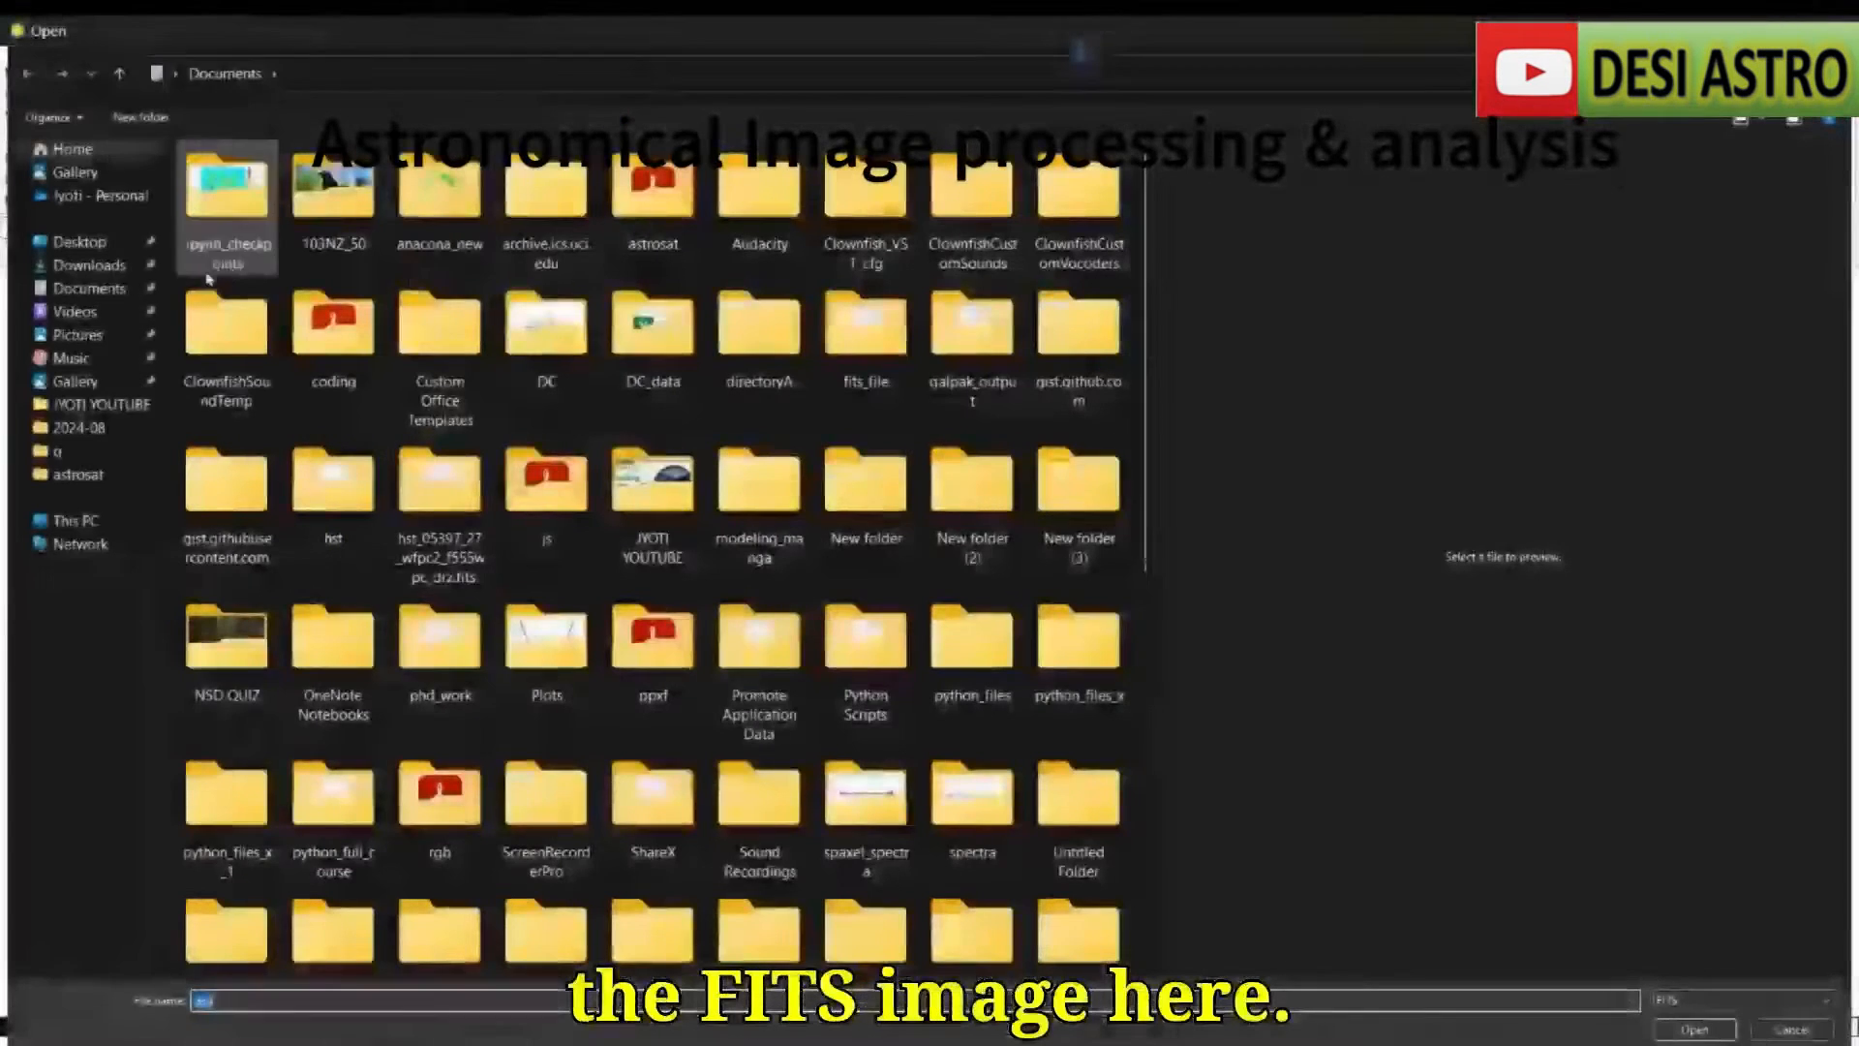
click(115, 291)
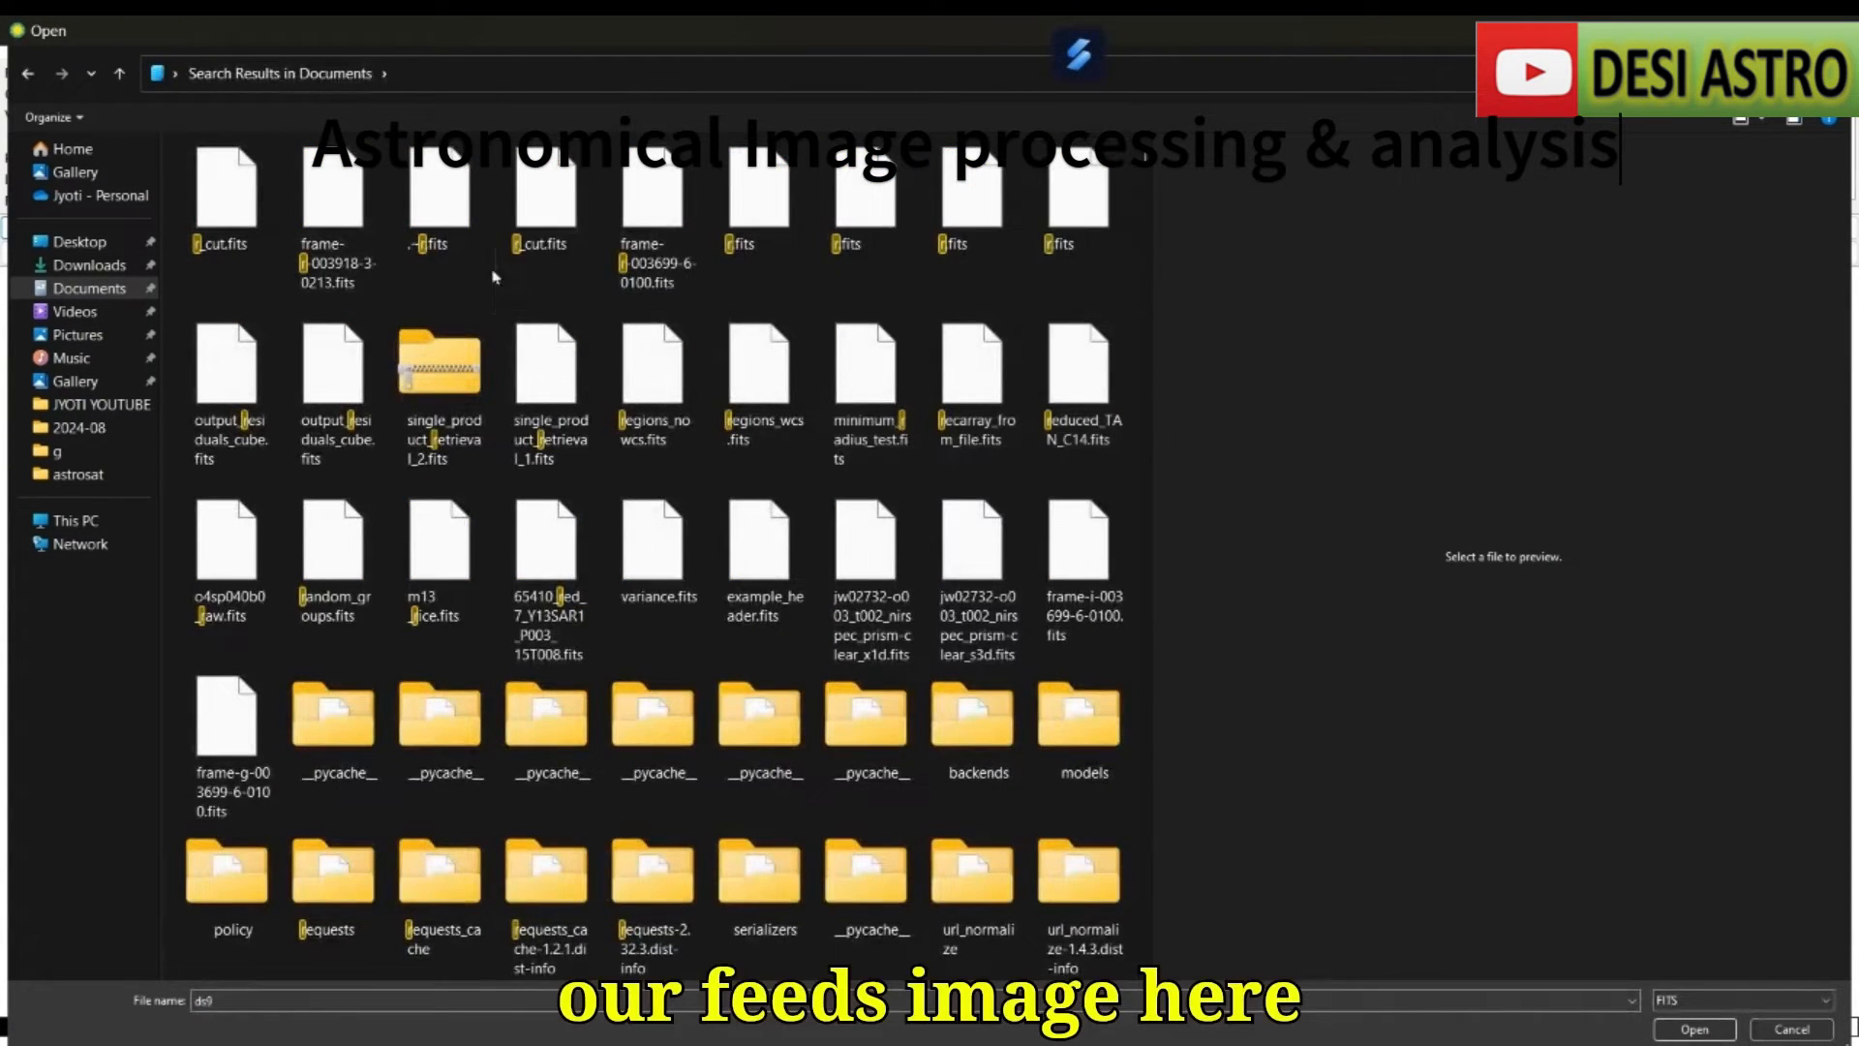
click(528, 250)
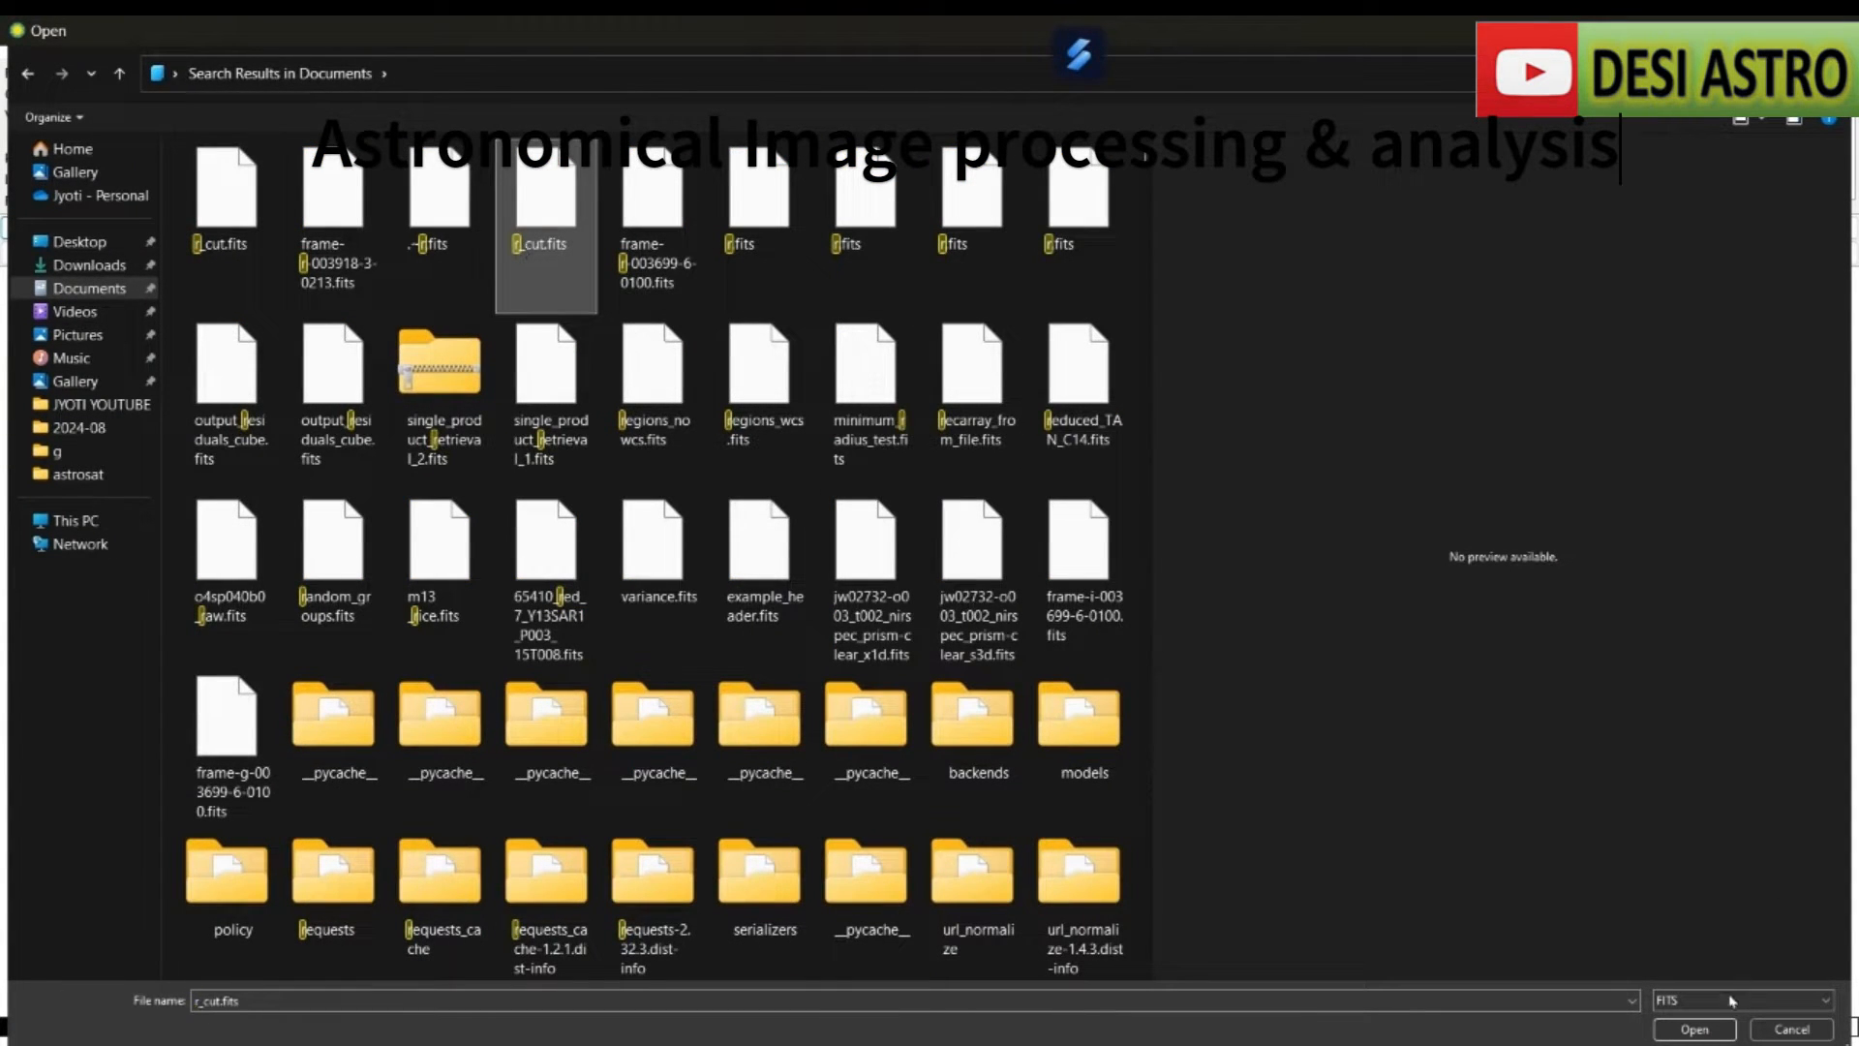
click(1696, 1030)
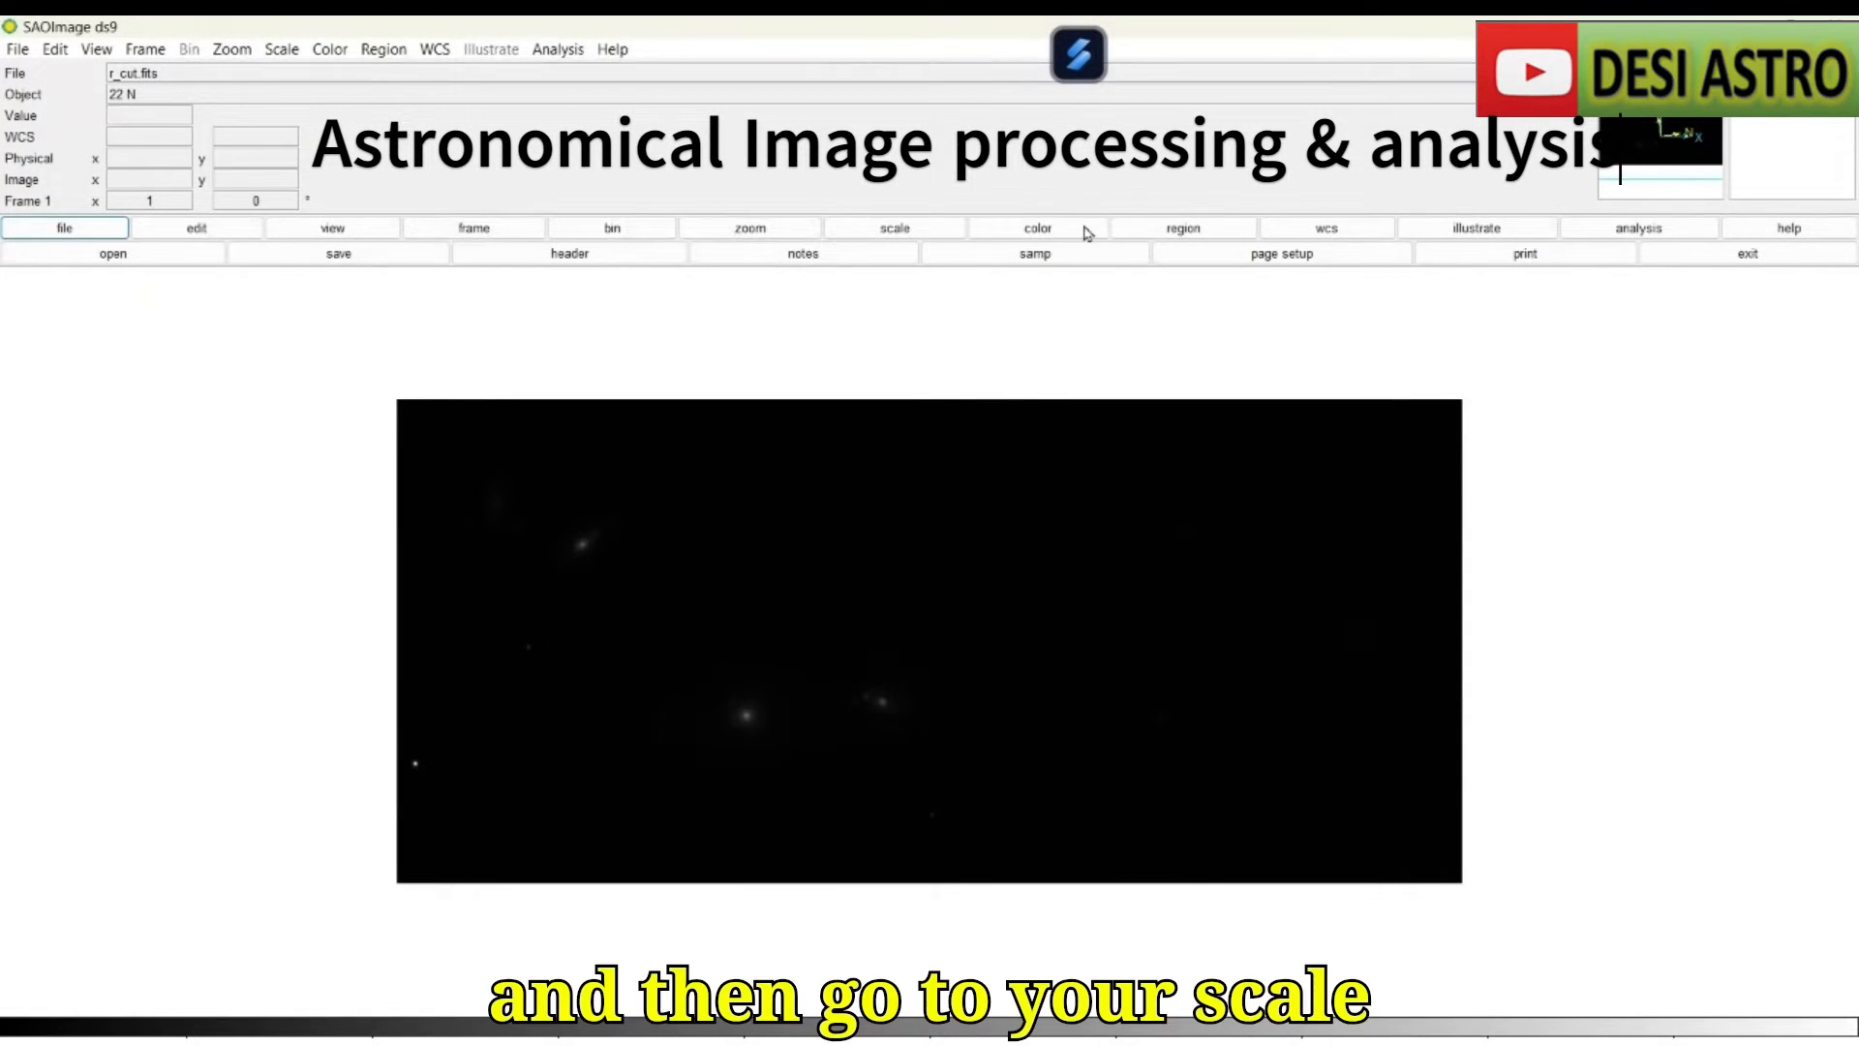
click(953, 232)
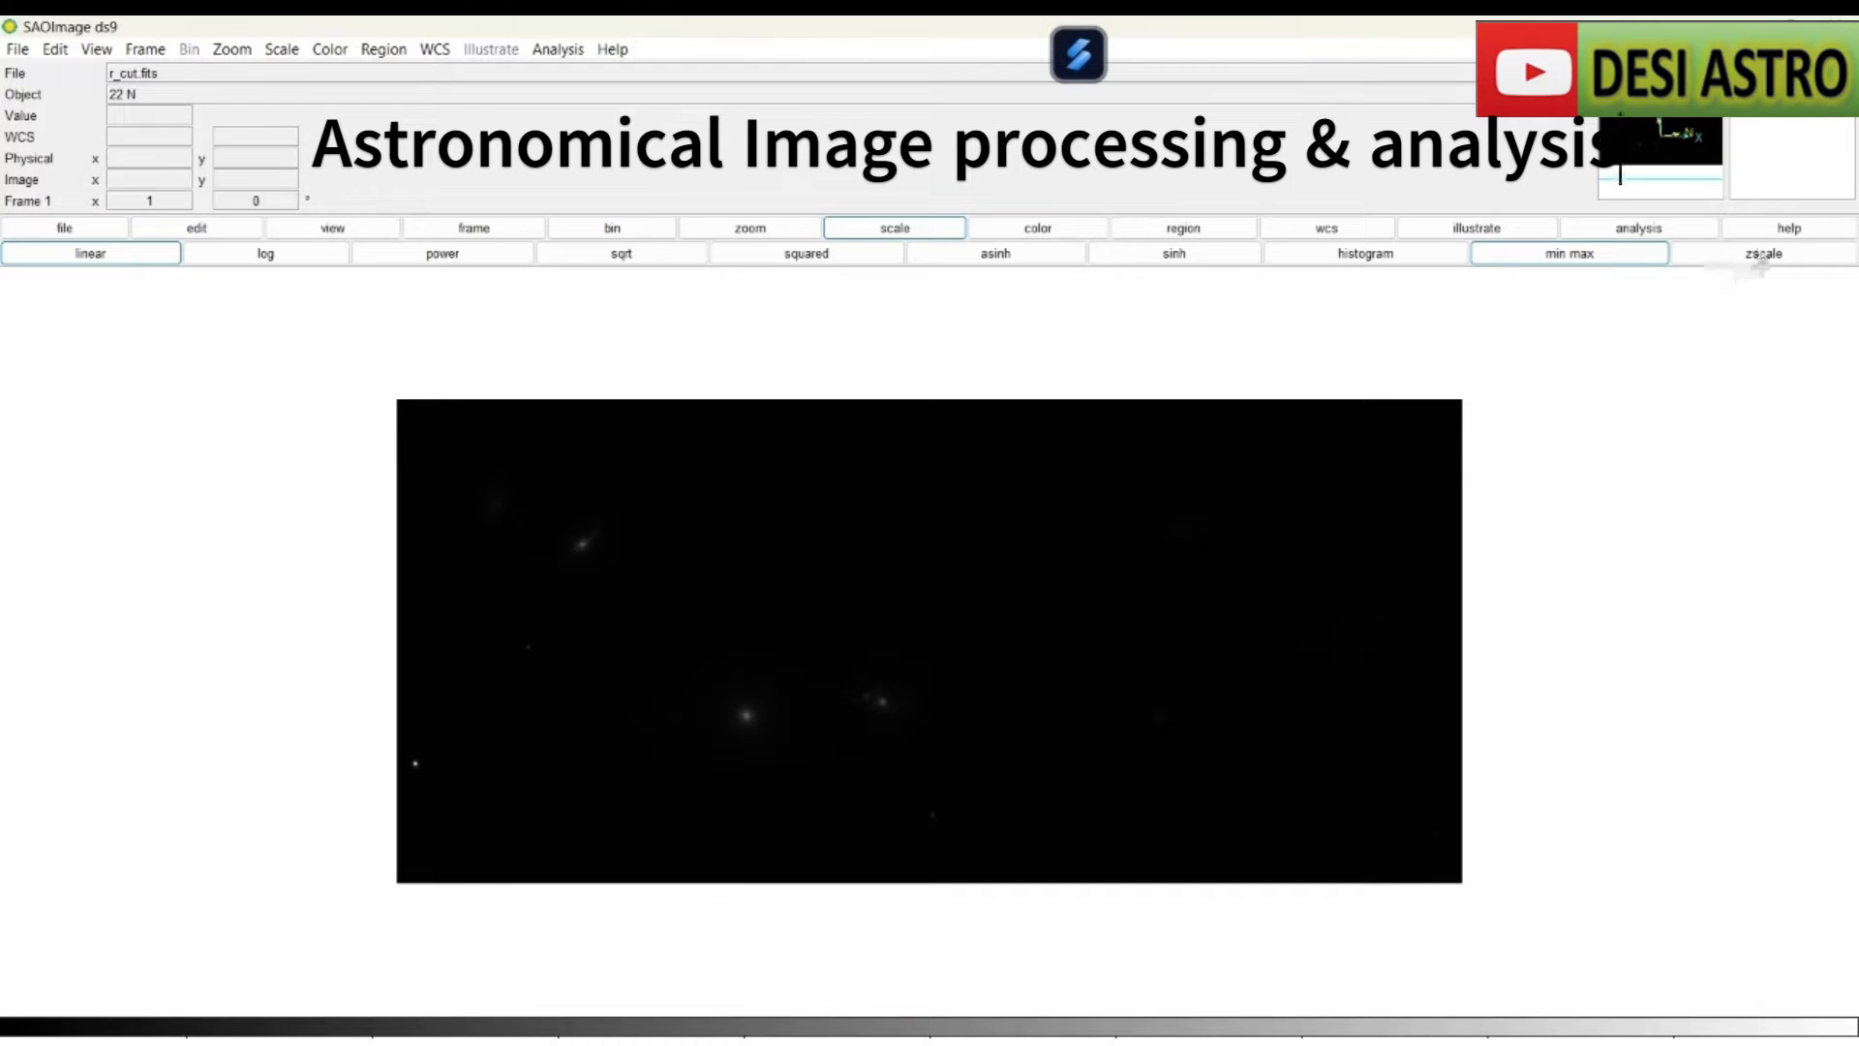
click(1762, 254)
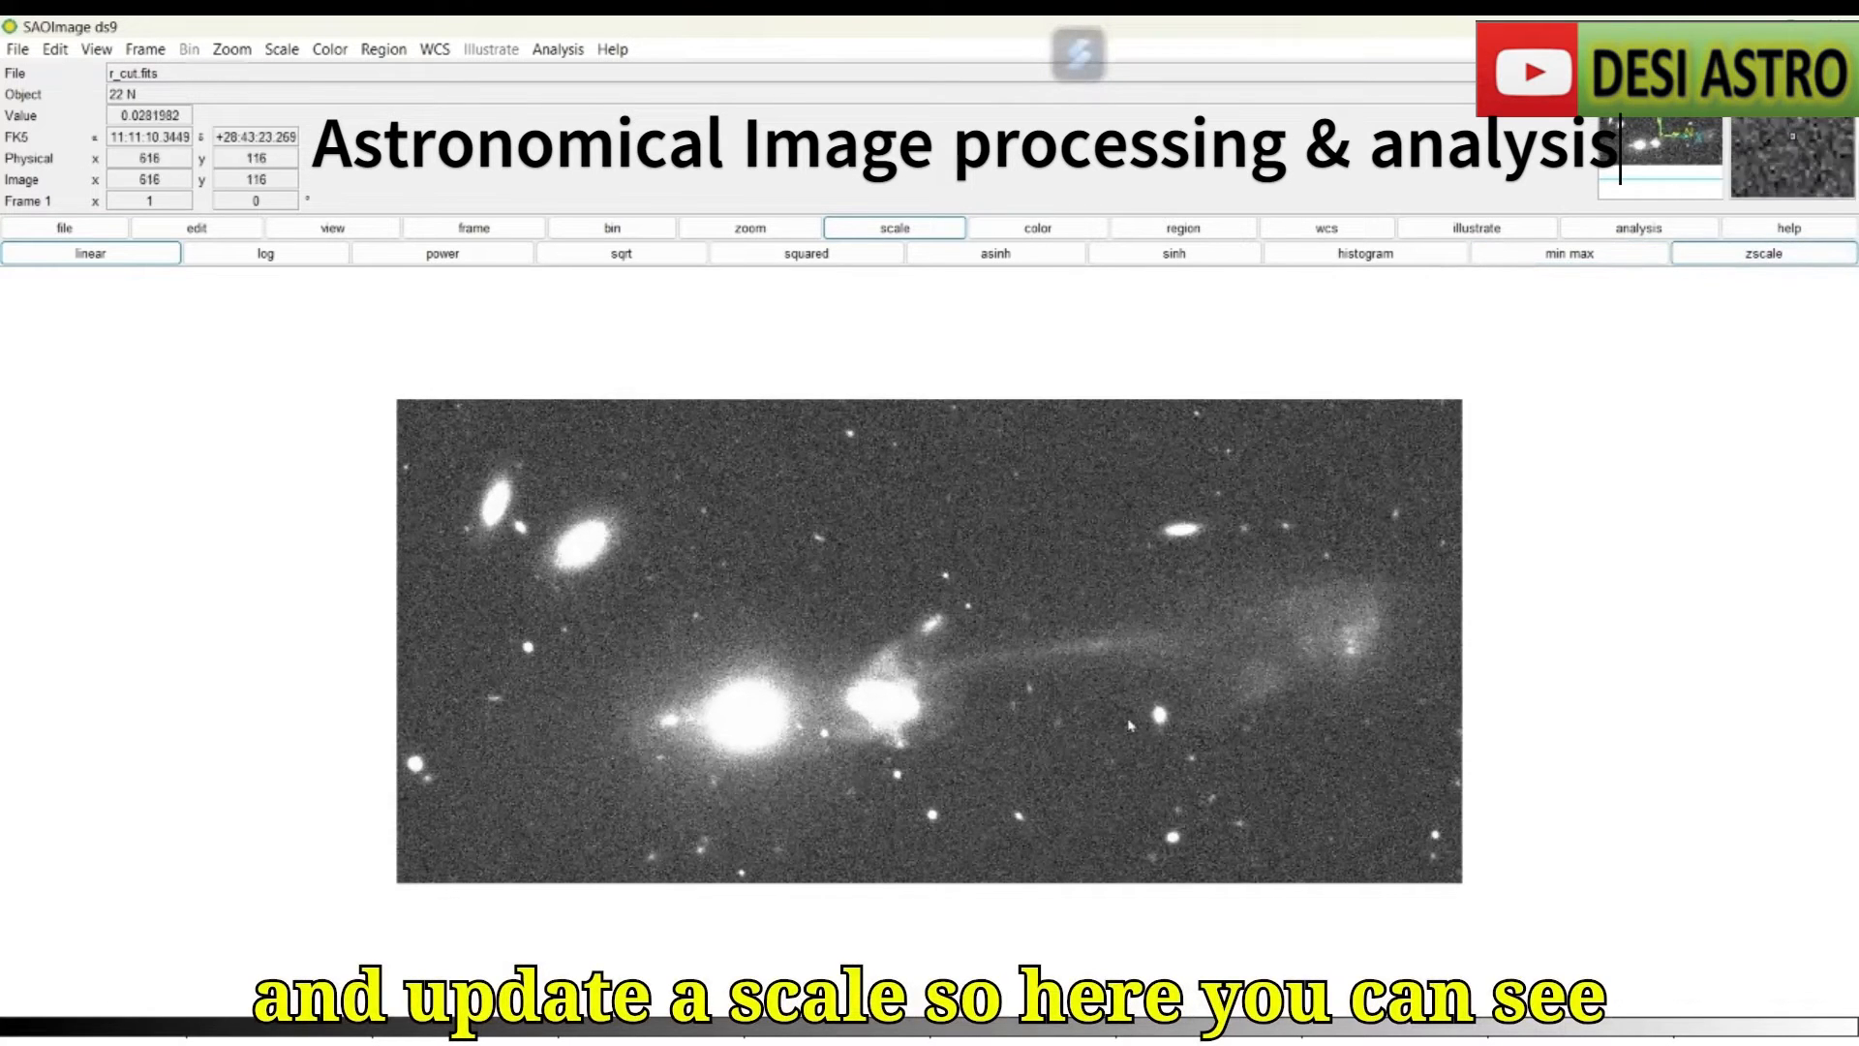
Try the i8 colour map on the image, and return to the grey colour map.
click(1044, 232)
click(850, 257)
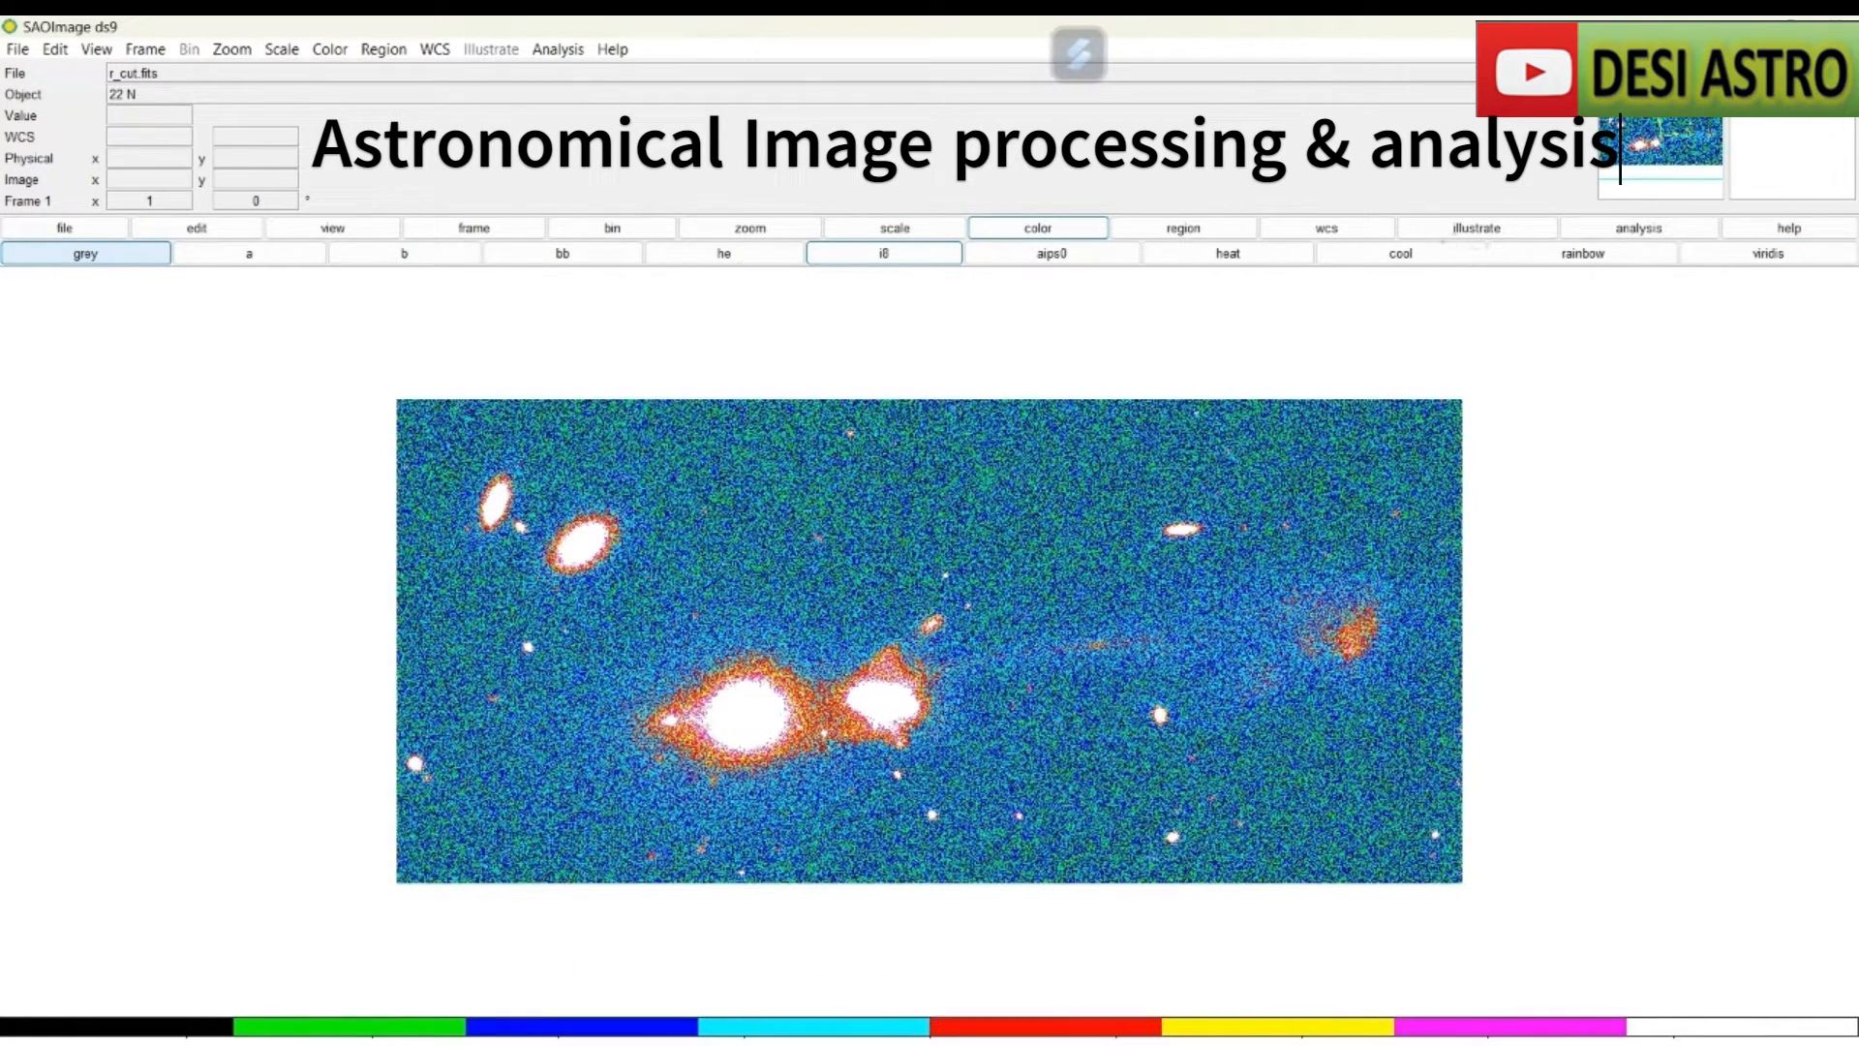
click(133, 255)
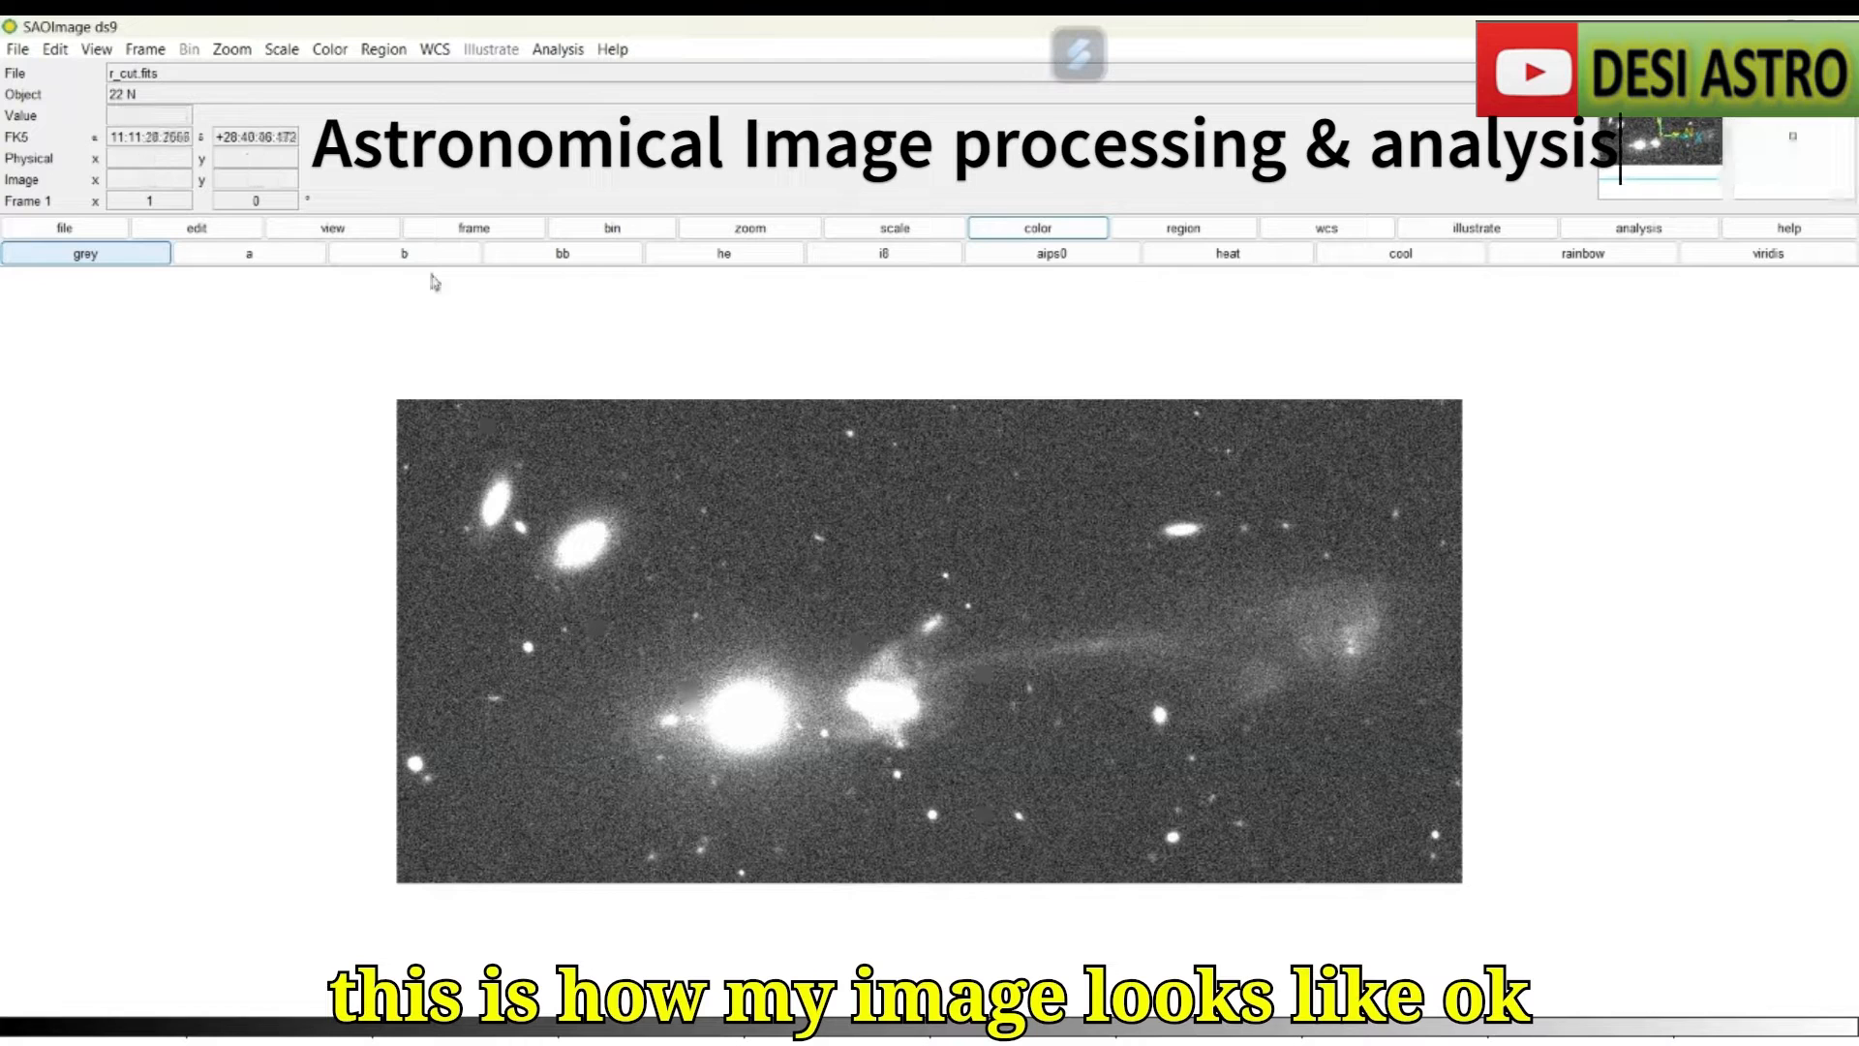
Draw a circle region with a radius of about 0.0109 degrees in the dark sky above the two bright central galaxies.
click(782, 234)
click(582, 253)
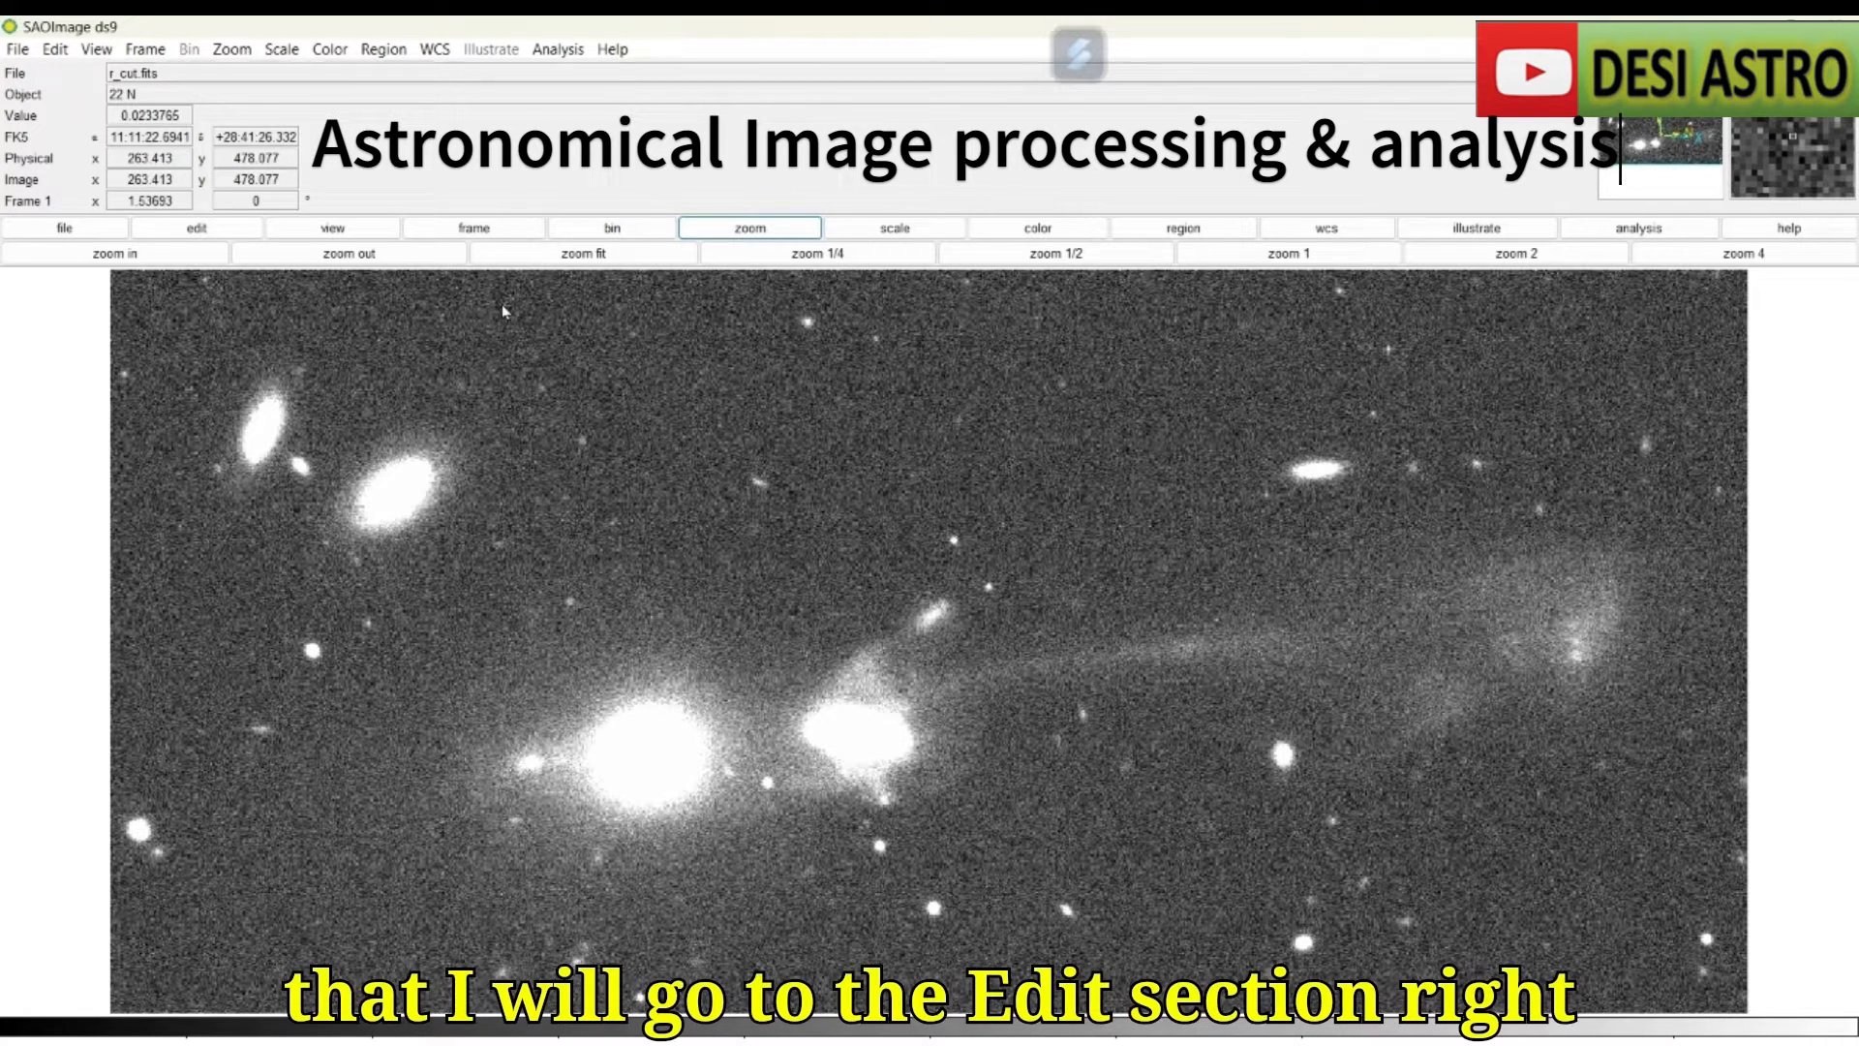
click(50, 53)
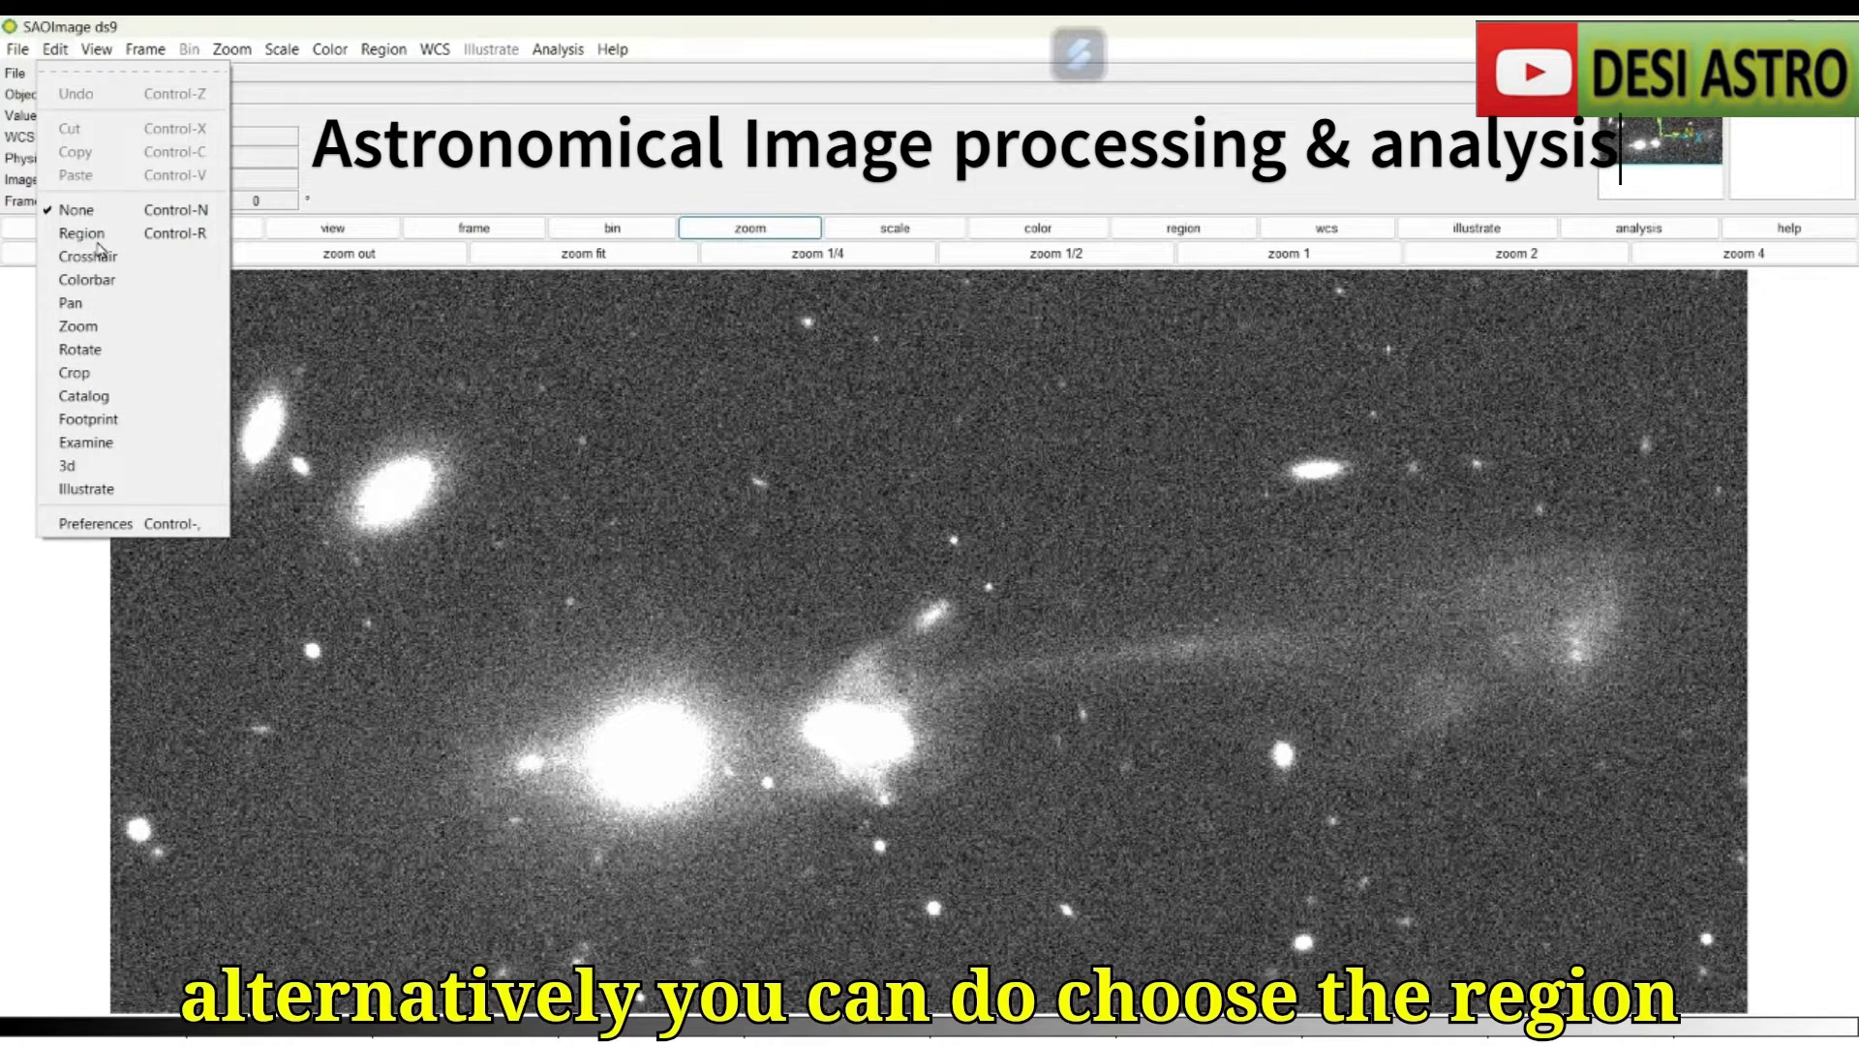
click(98, 242)
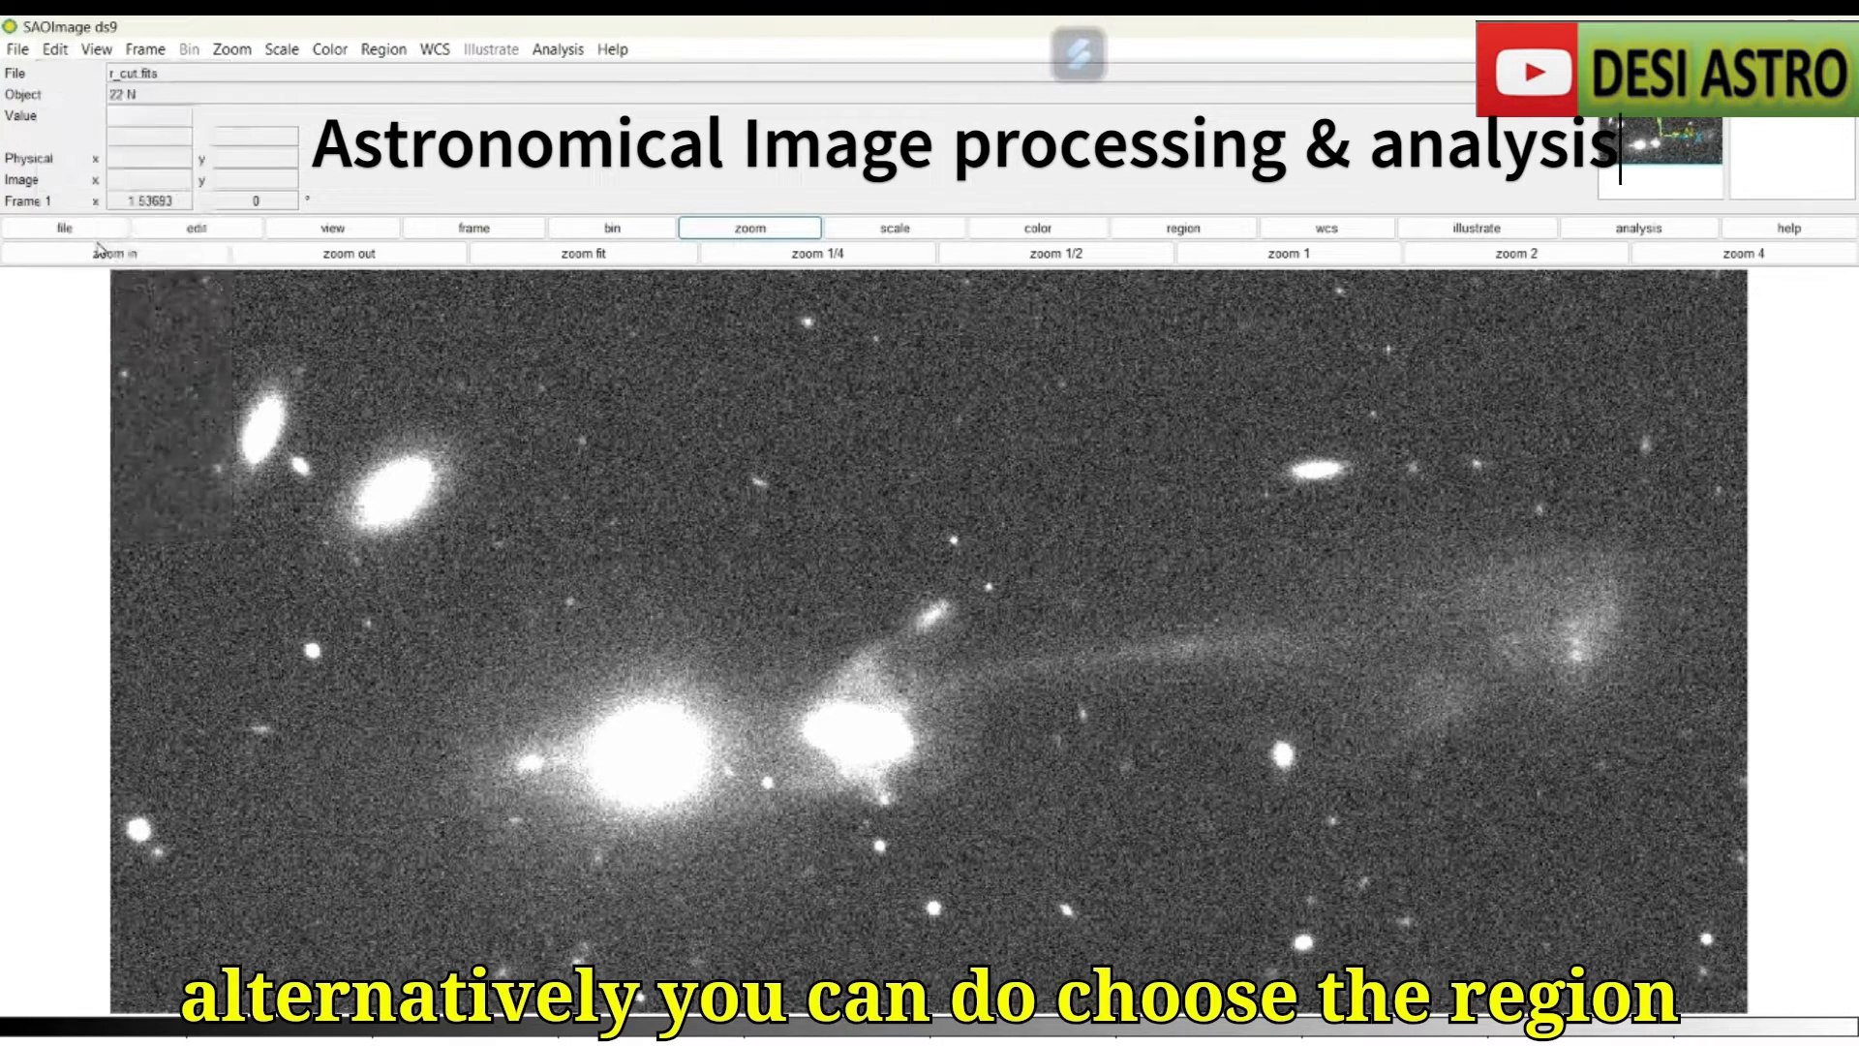
click(382, 50)
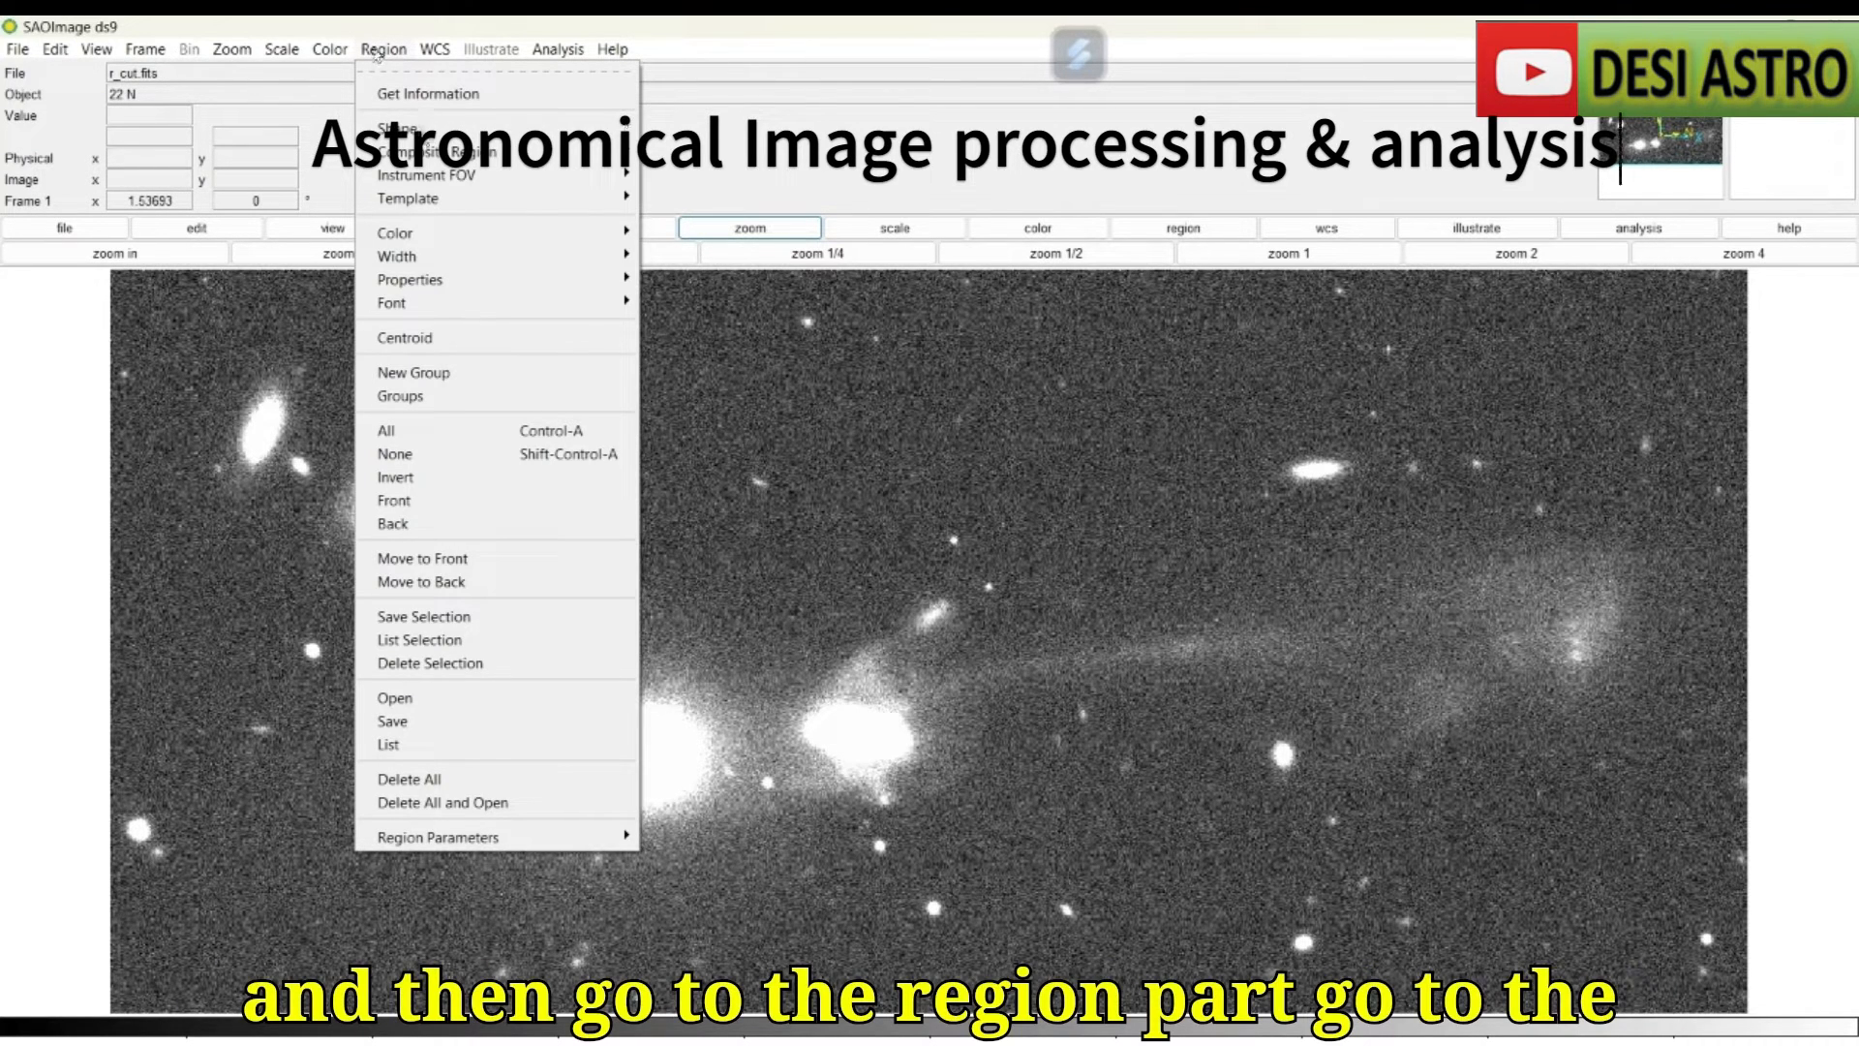
mouse_move(402, 128)
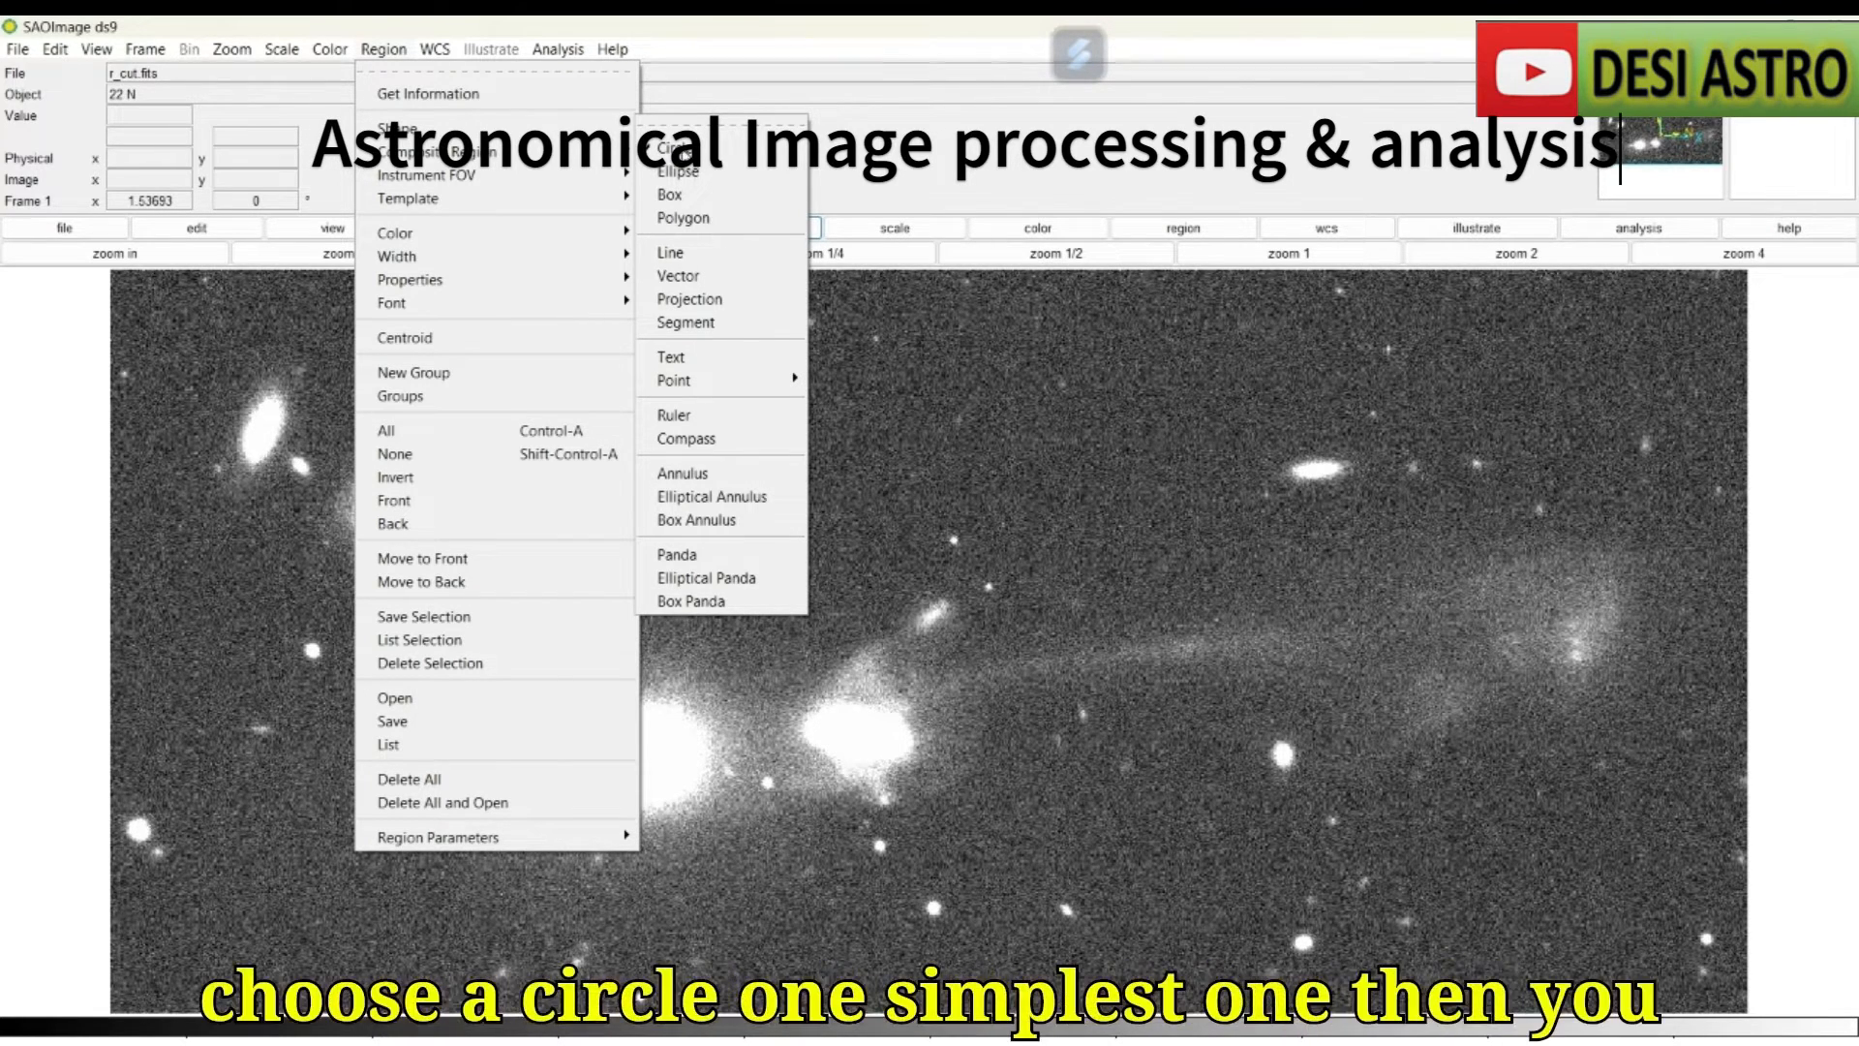
click(678, 149)
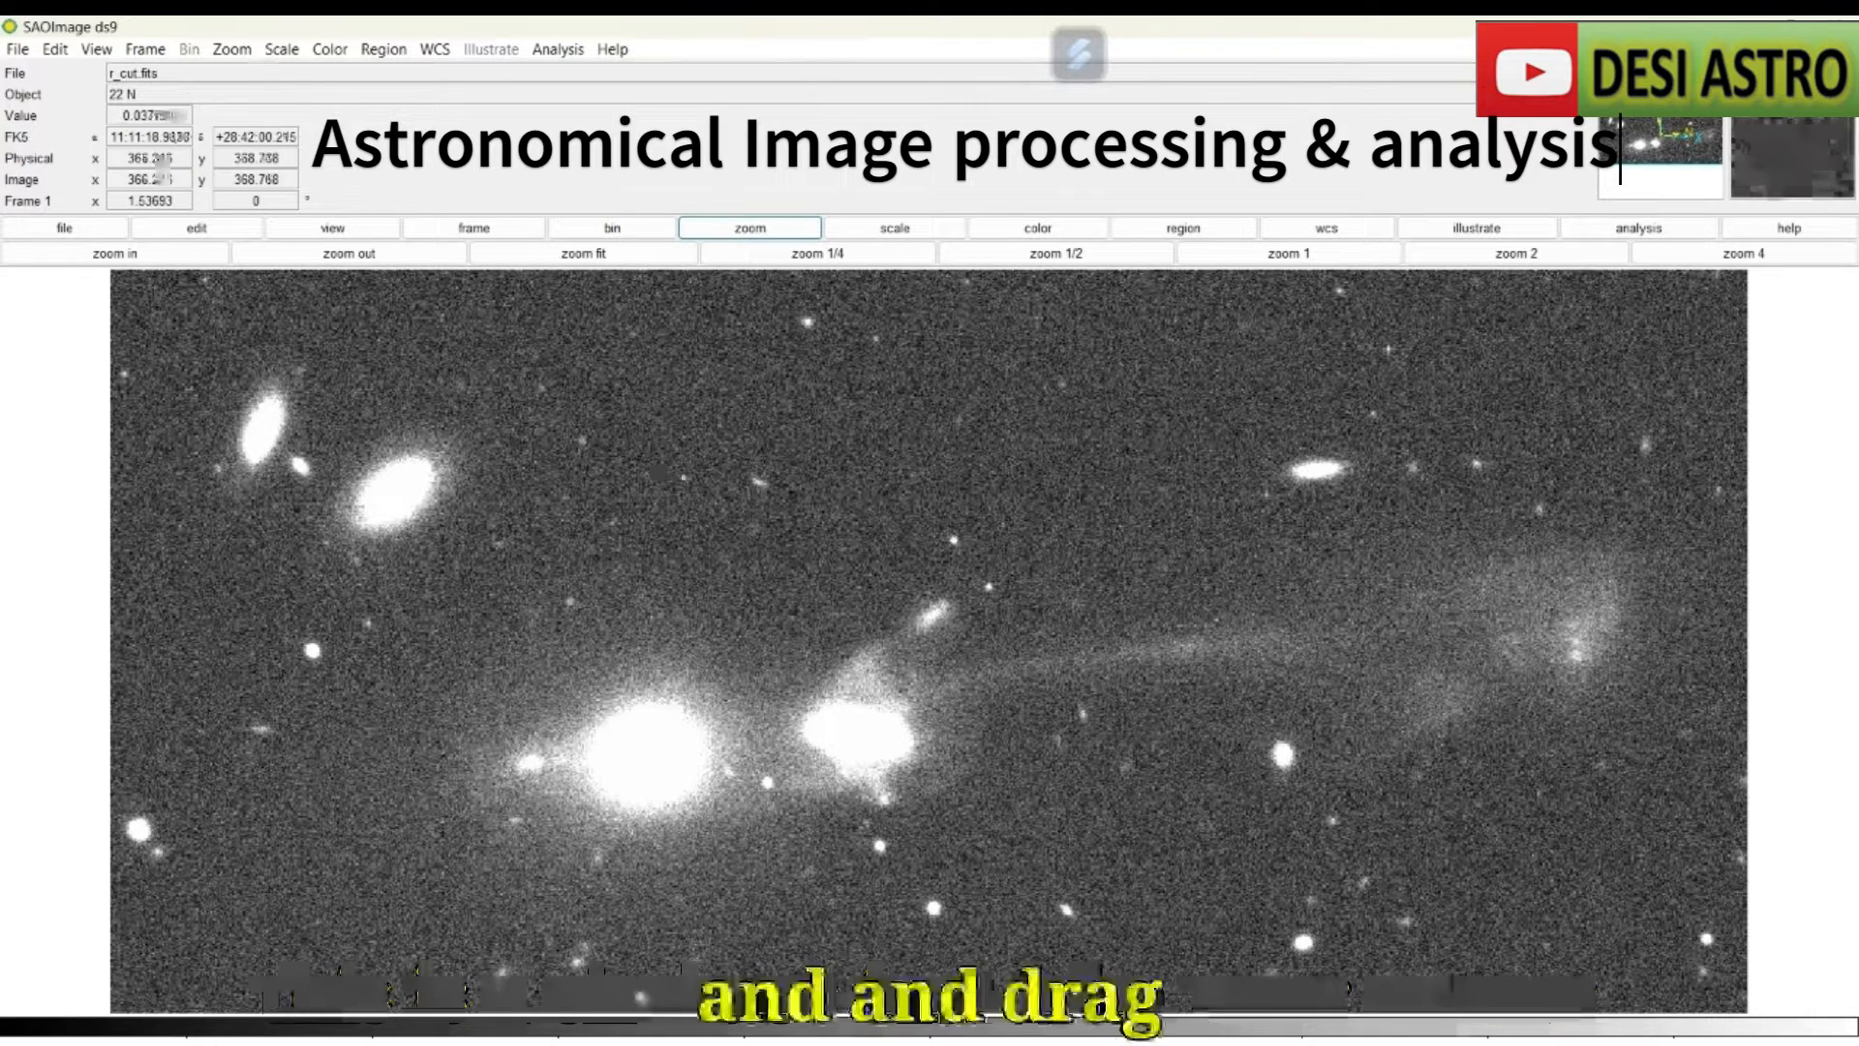
click(639, 450)
drag(701, 479, 905, 539)
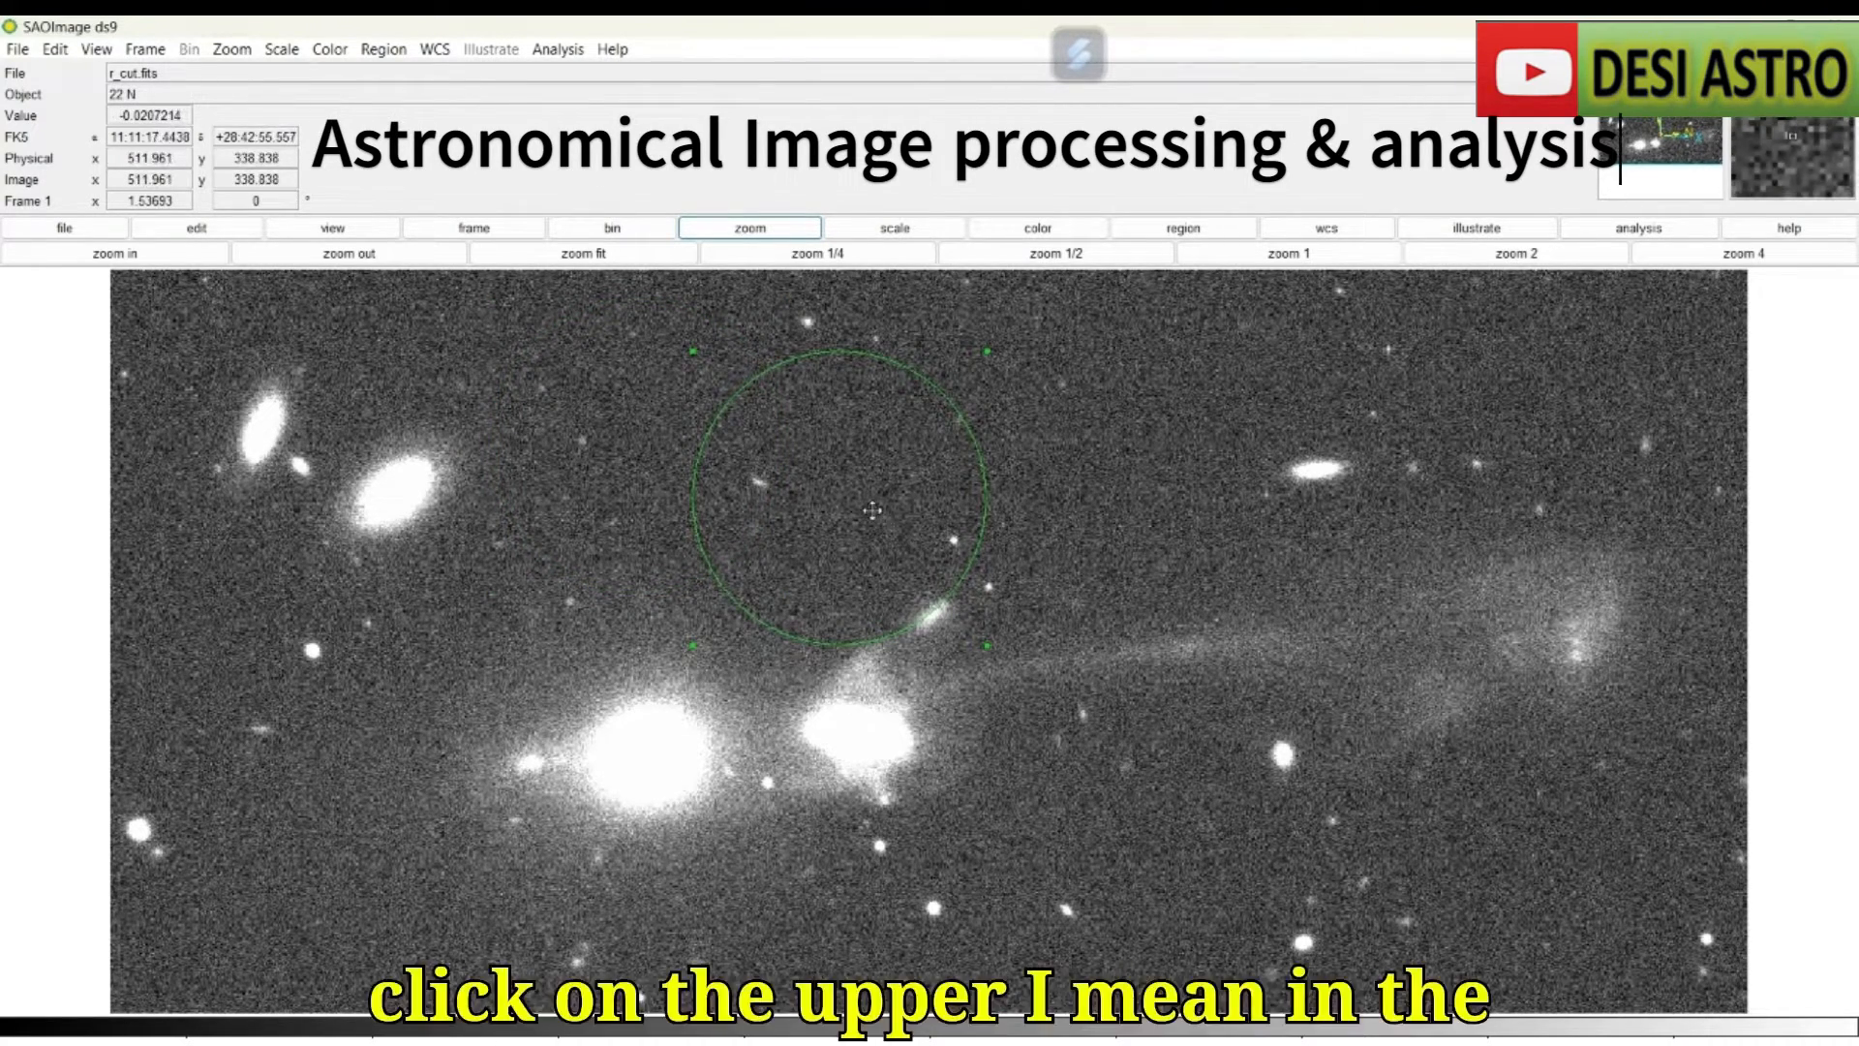
Open the circle region's properties dialog and move it down over the image, clear of the coordinate read-outs.
double_click(872, 510)
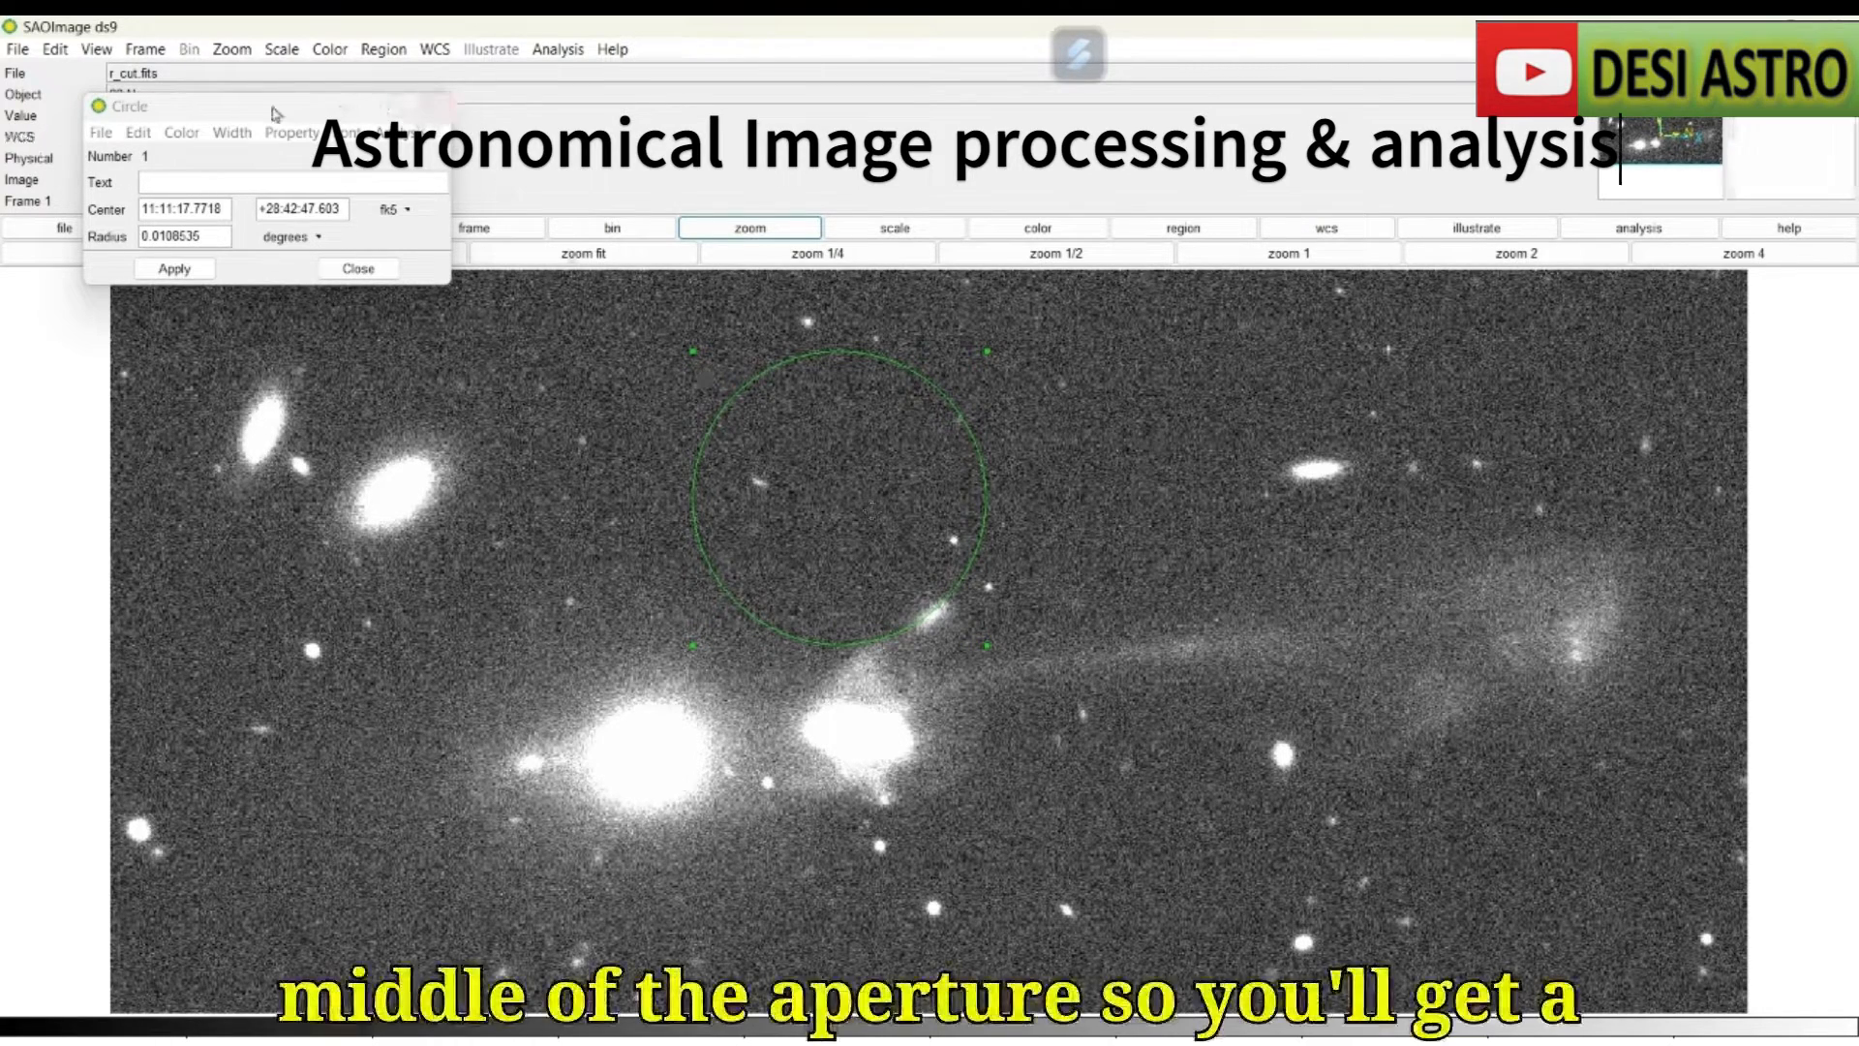
drag(274, 113, 284, 315)
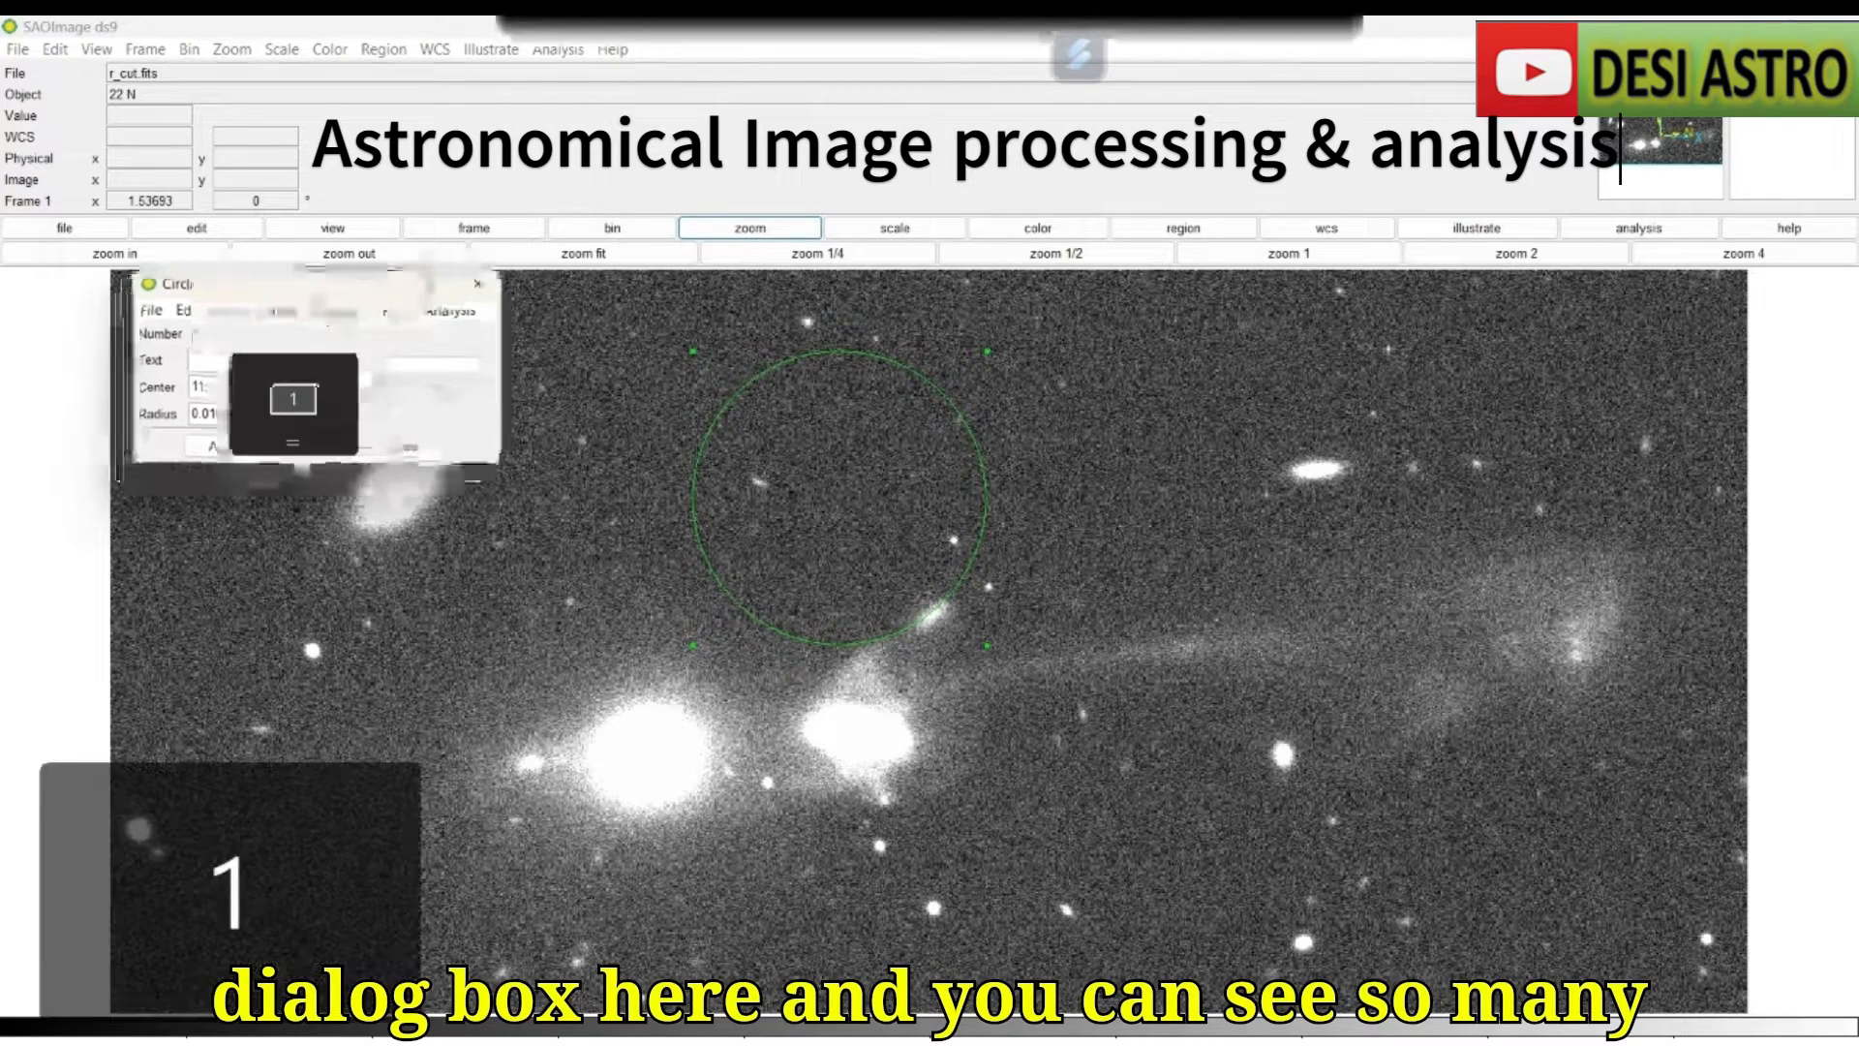
drag(290, 313, 317, 288)
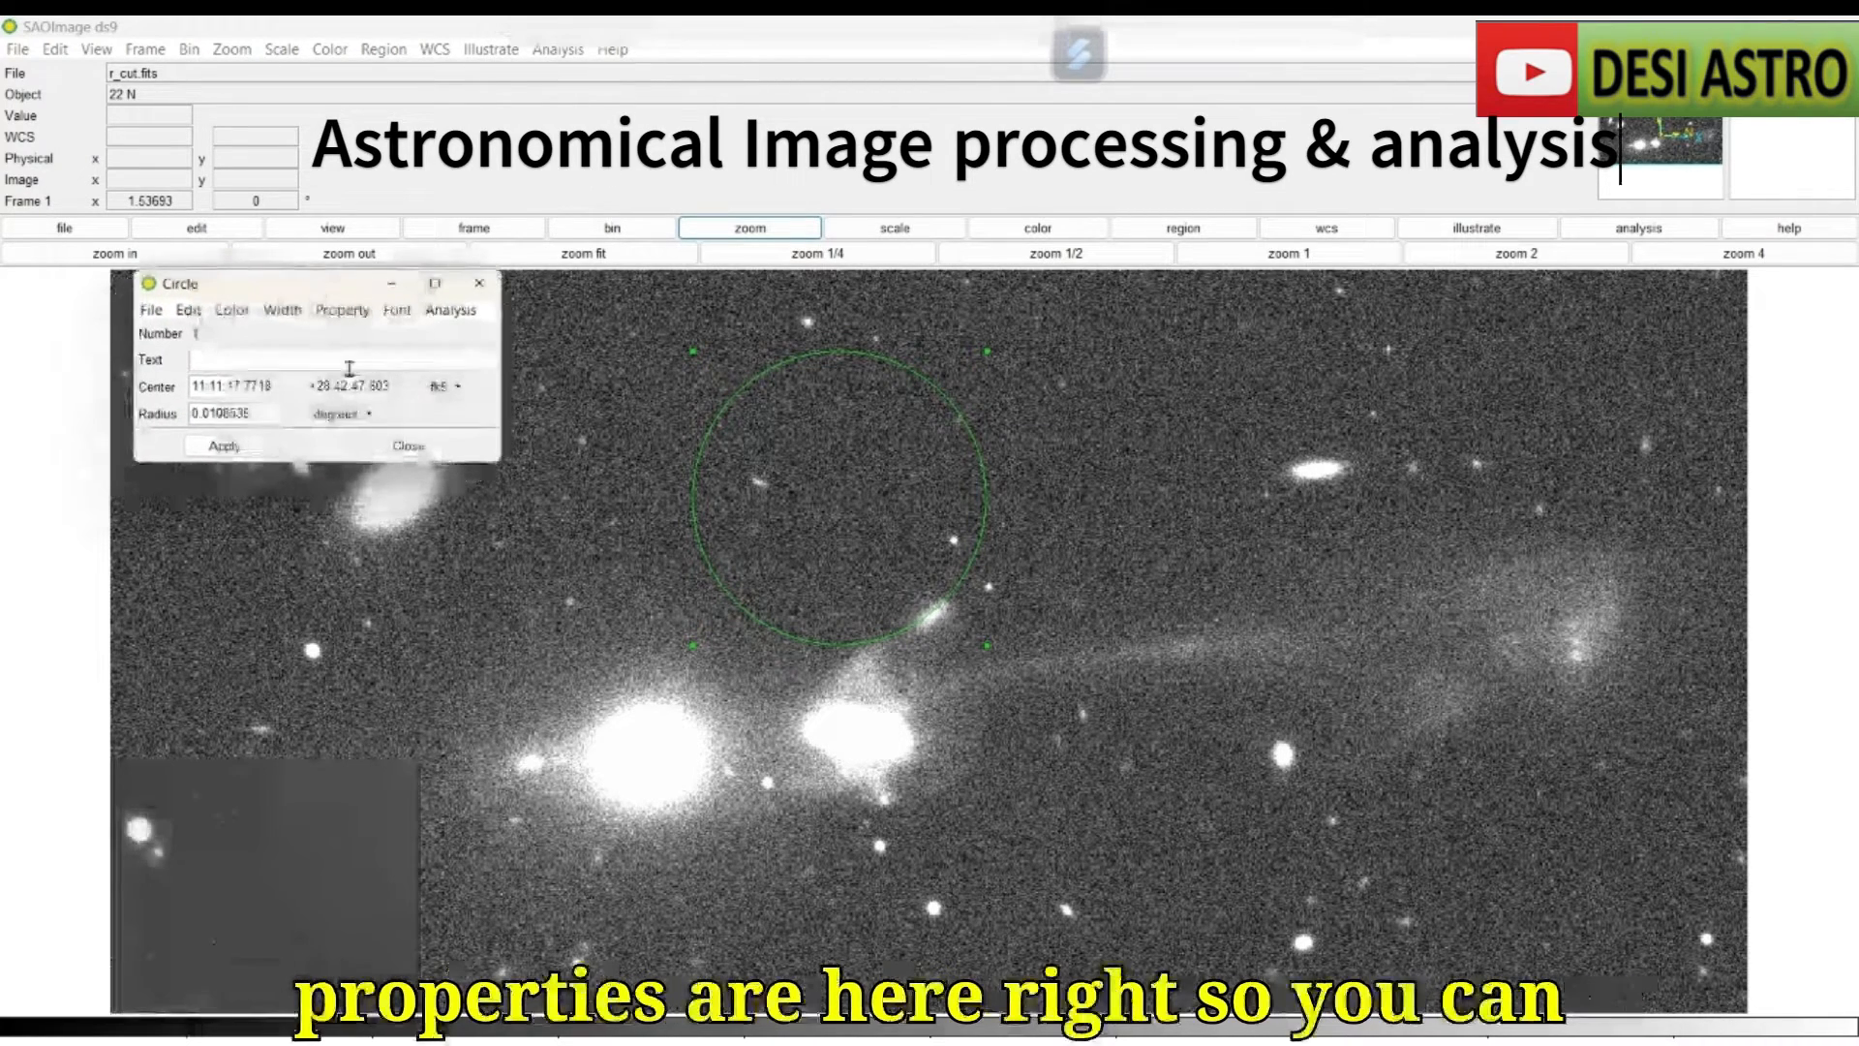
click(187, 310)
click(230, 310)
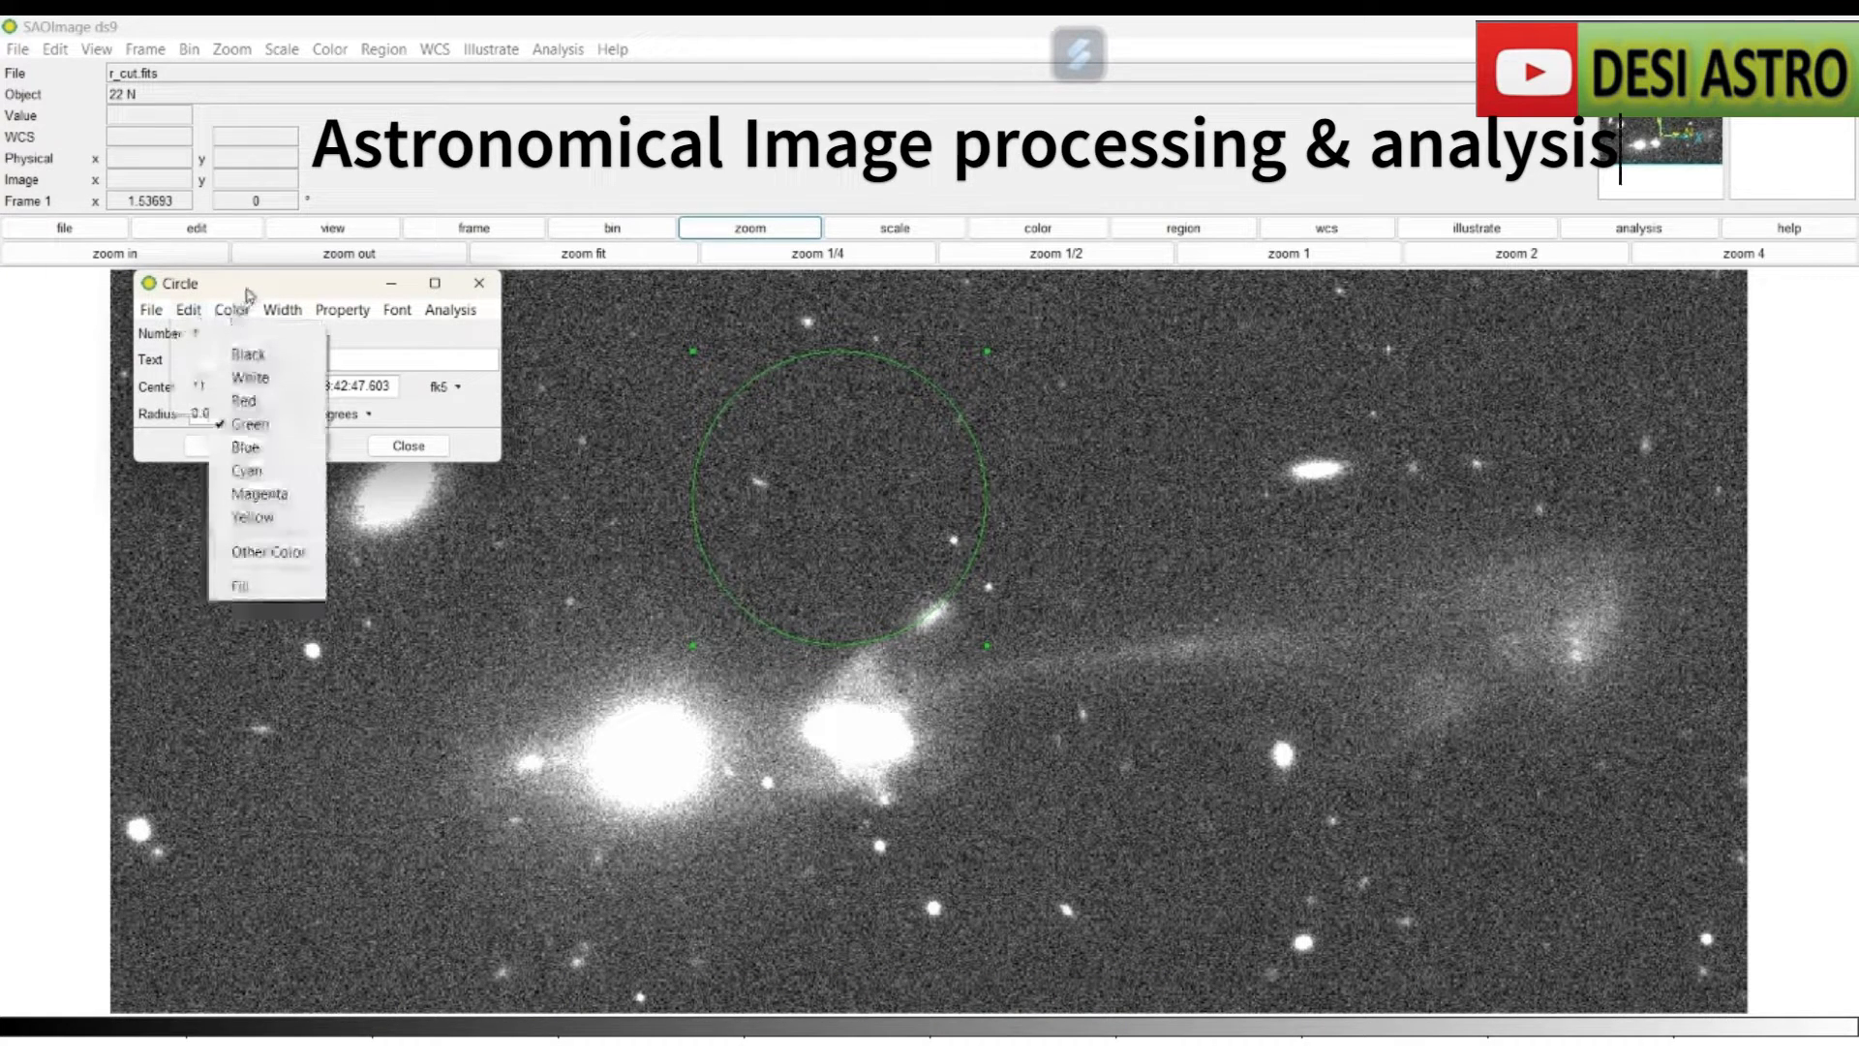
click(246, 289)
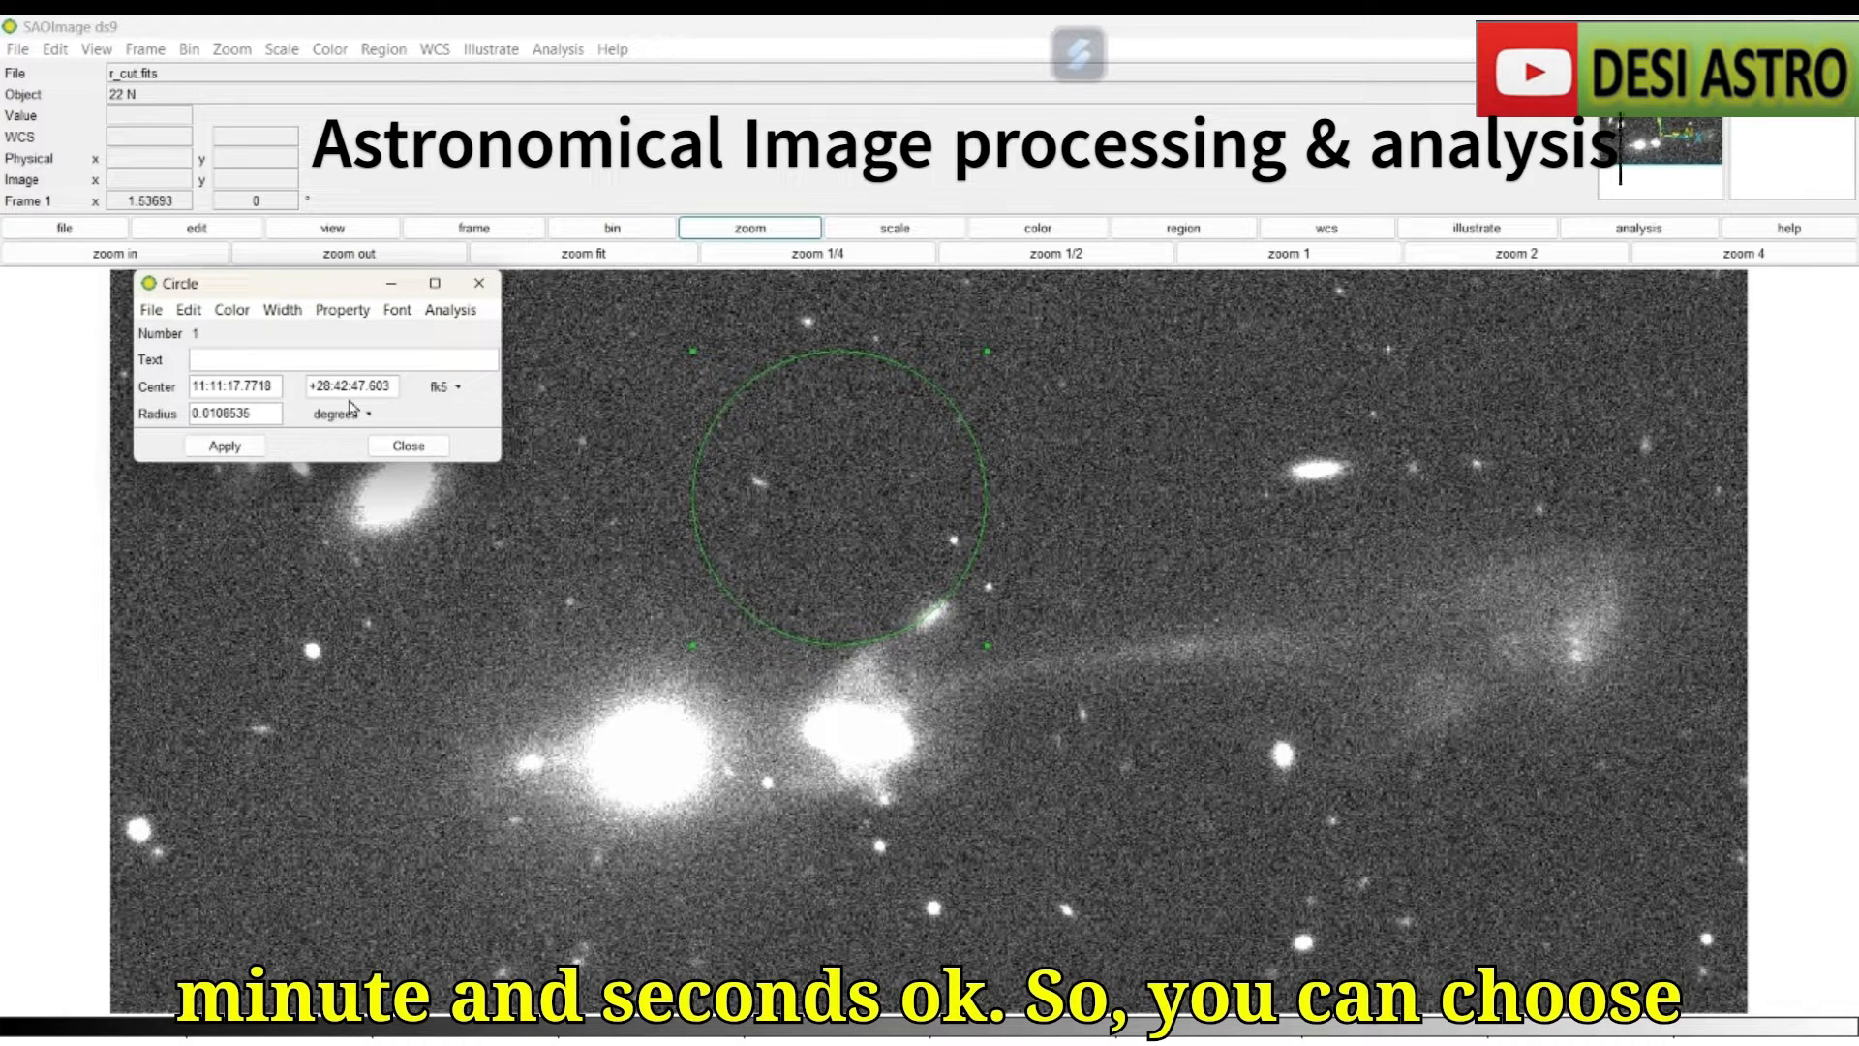
Switch the circle's centre coordinates and its radius to the image system.
click(444, 386)
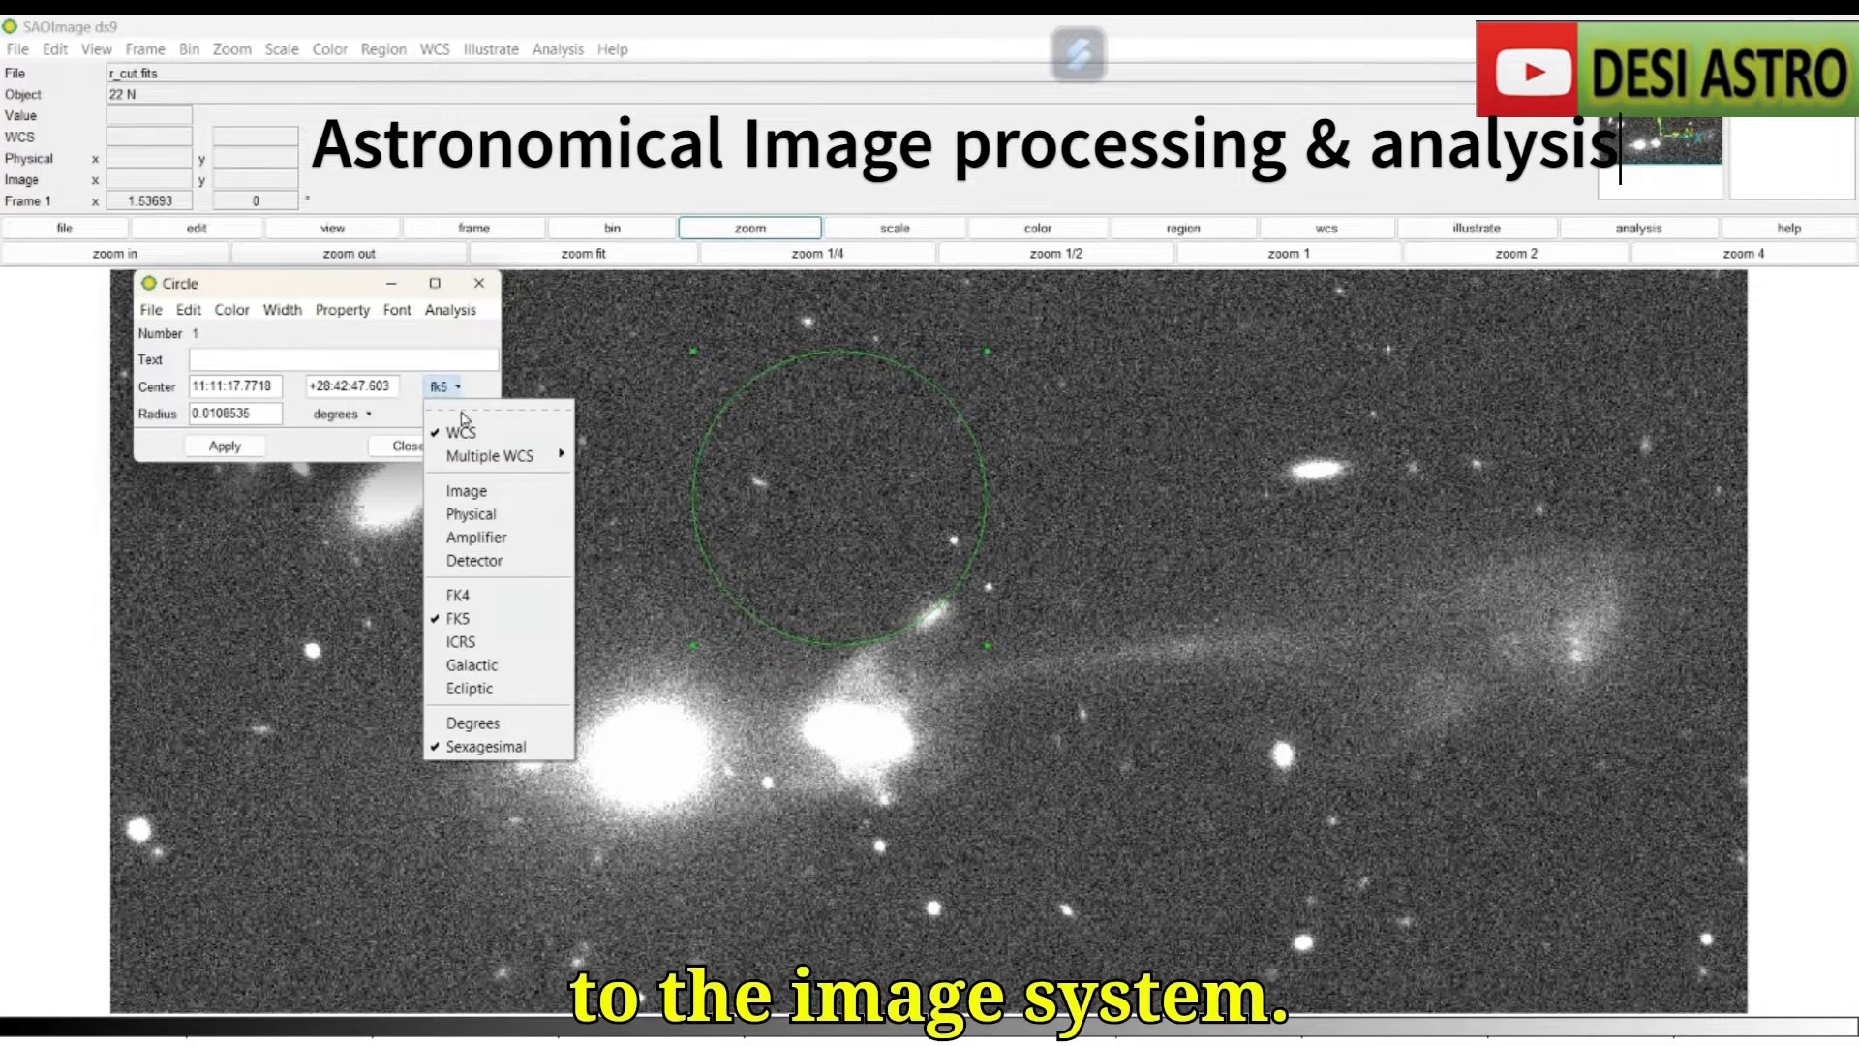
click(467, 492)
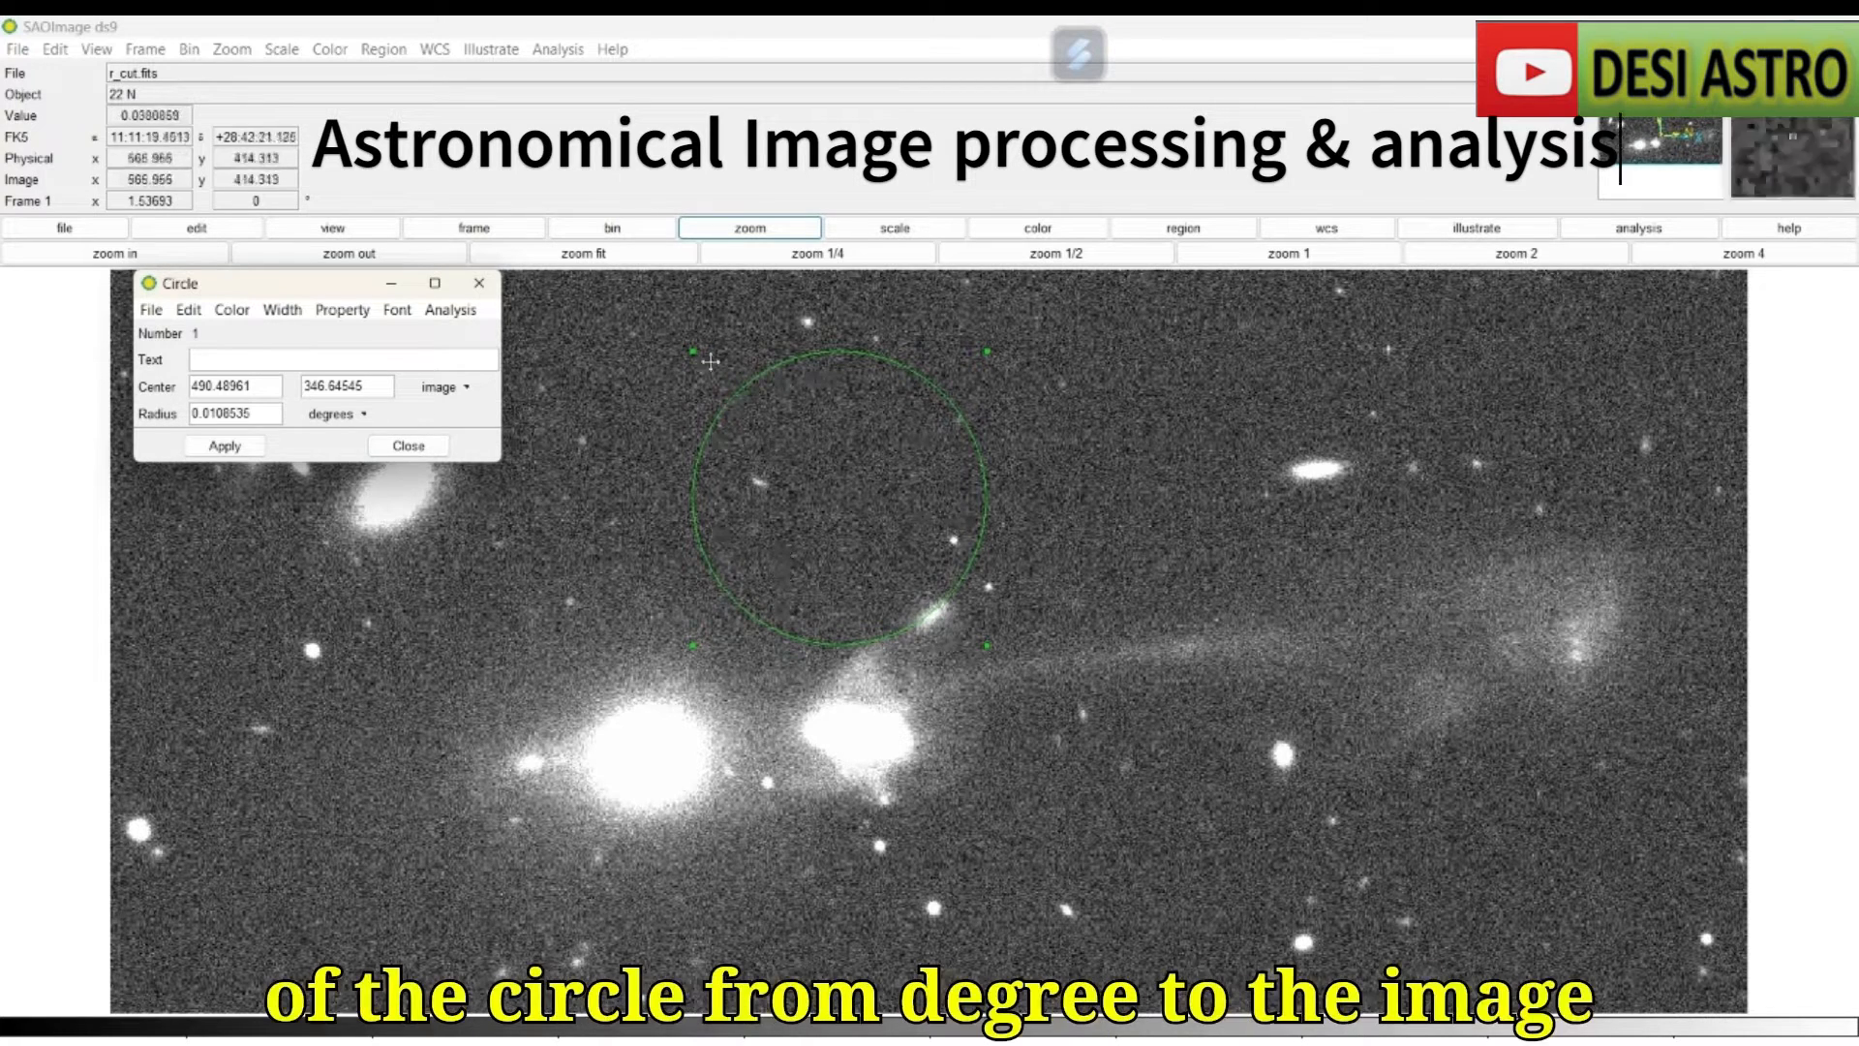
click(350, 414)
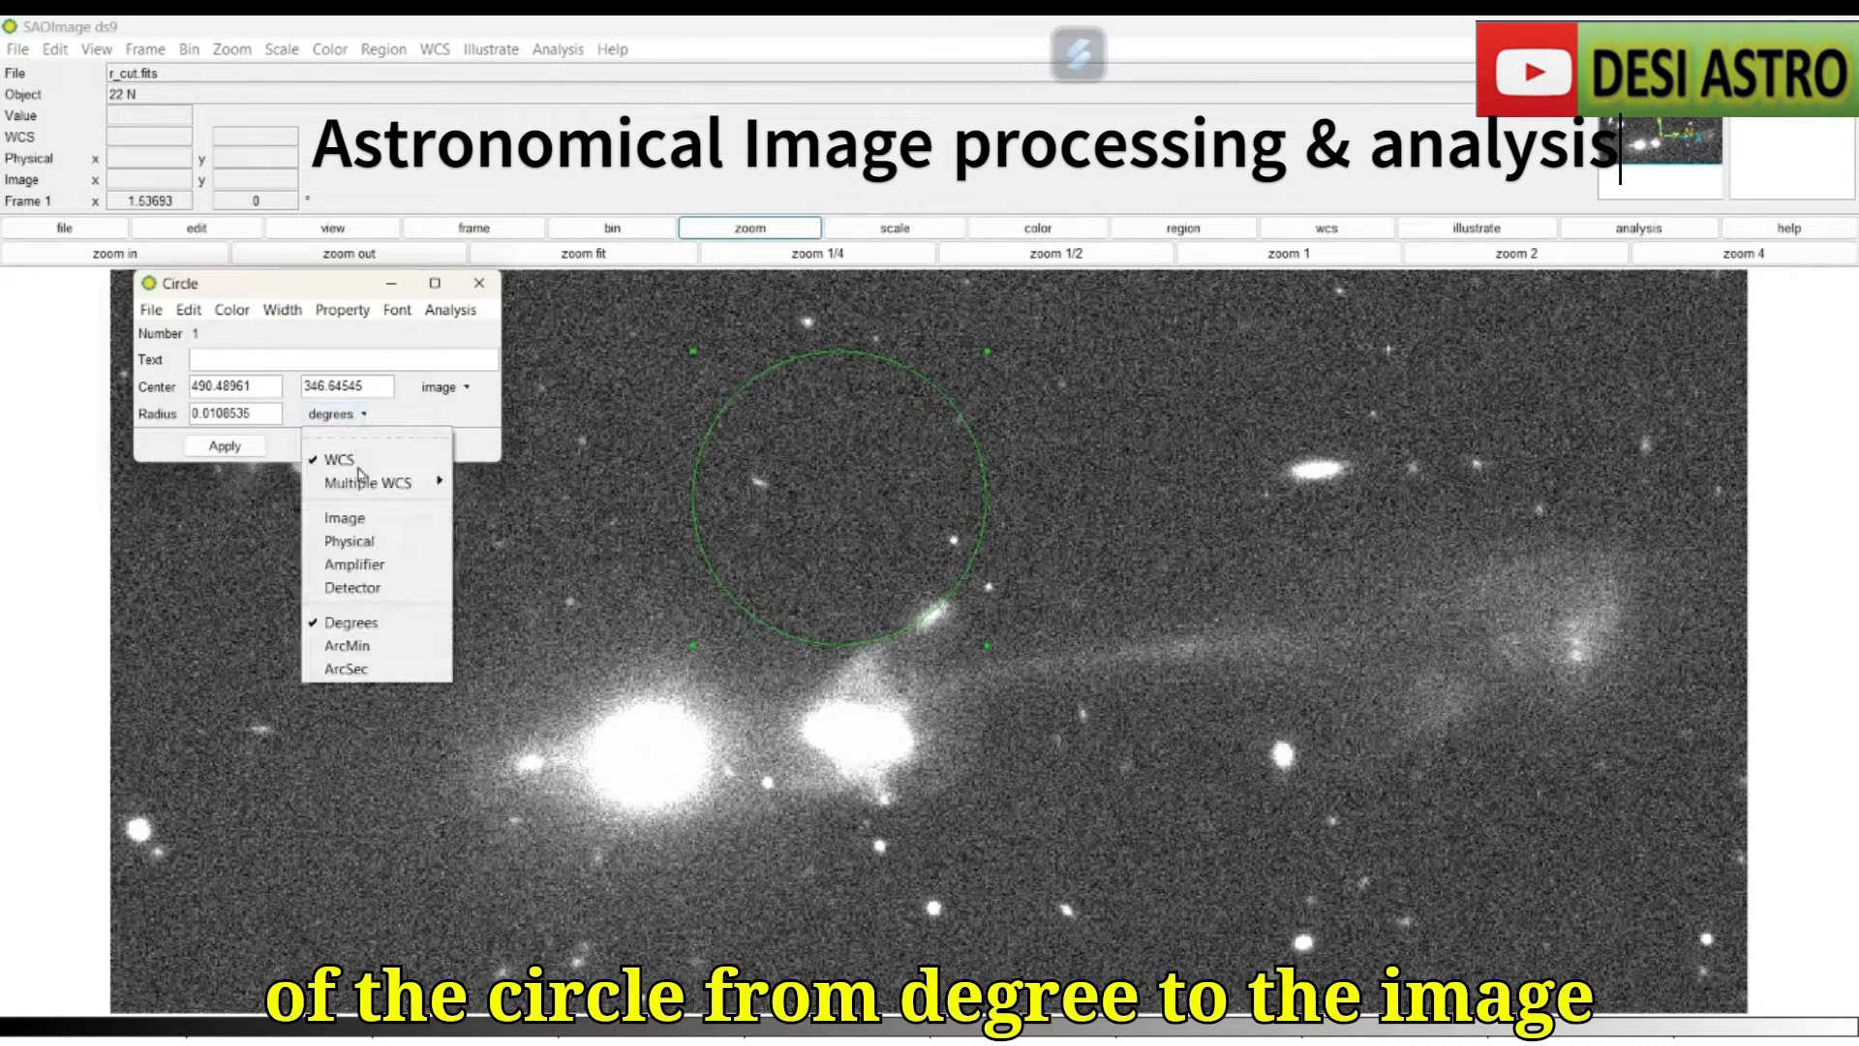
click(343, 518)
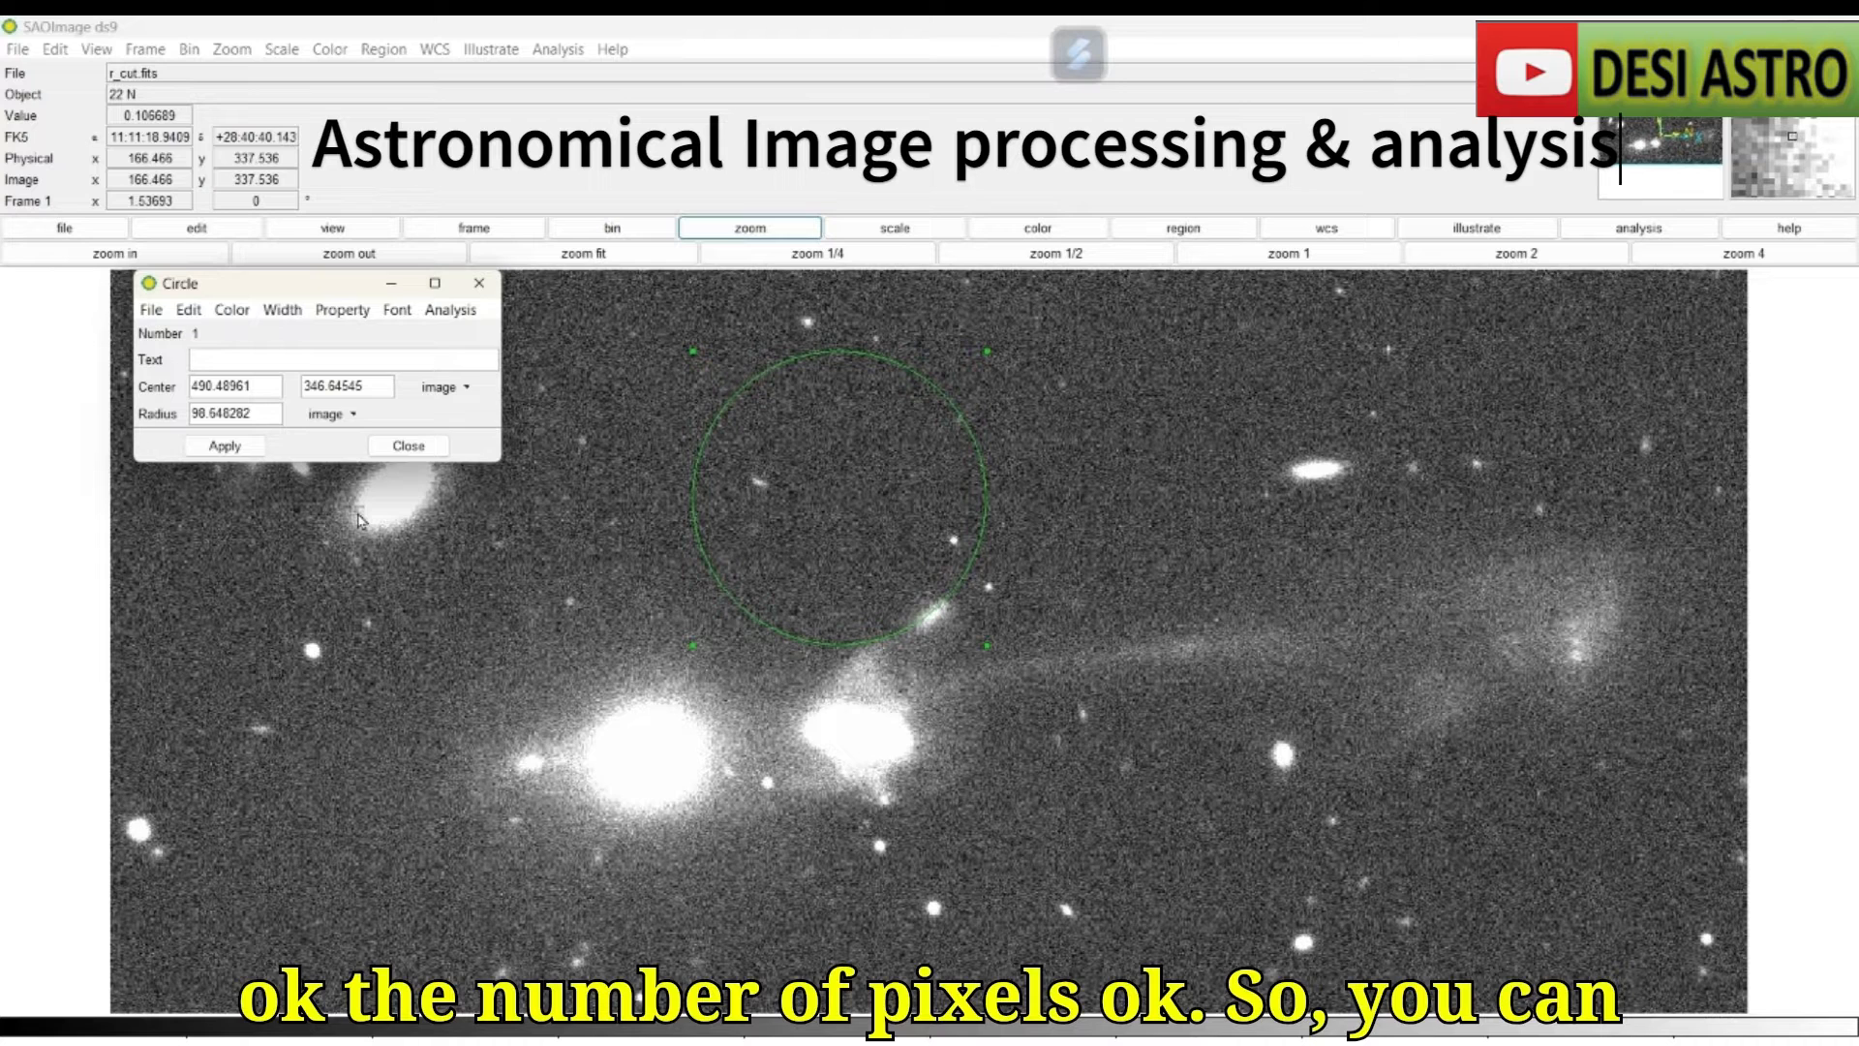
Set the circle's radius to 100 image pixels and apply it.
click(271, 413)
key(BackSpace)
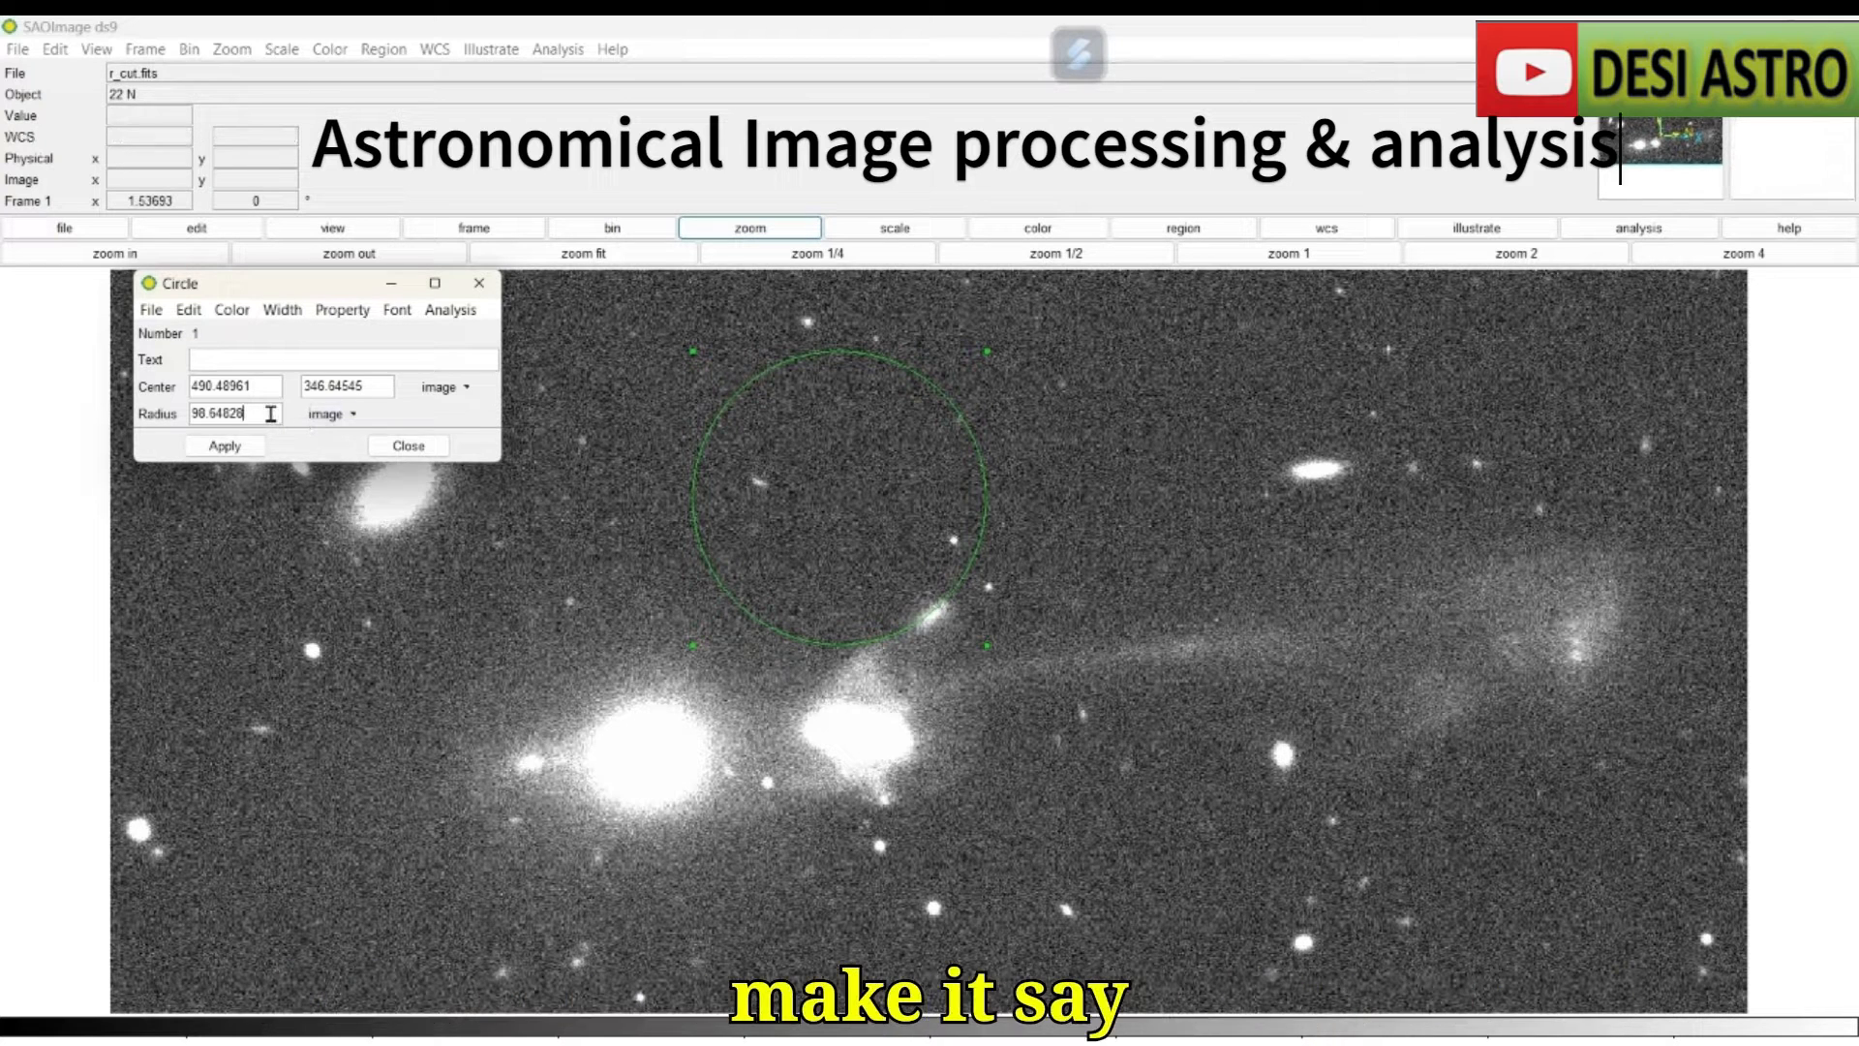
key(BackSpace)
key(BackSpace)
key(BackSpace)
key(BackSpace)
key(BackSpace)
key(BackSpace)
key(BackSpace)
key(BackSpace)
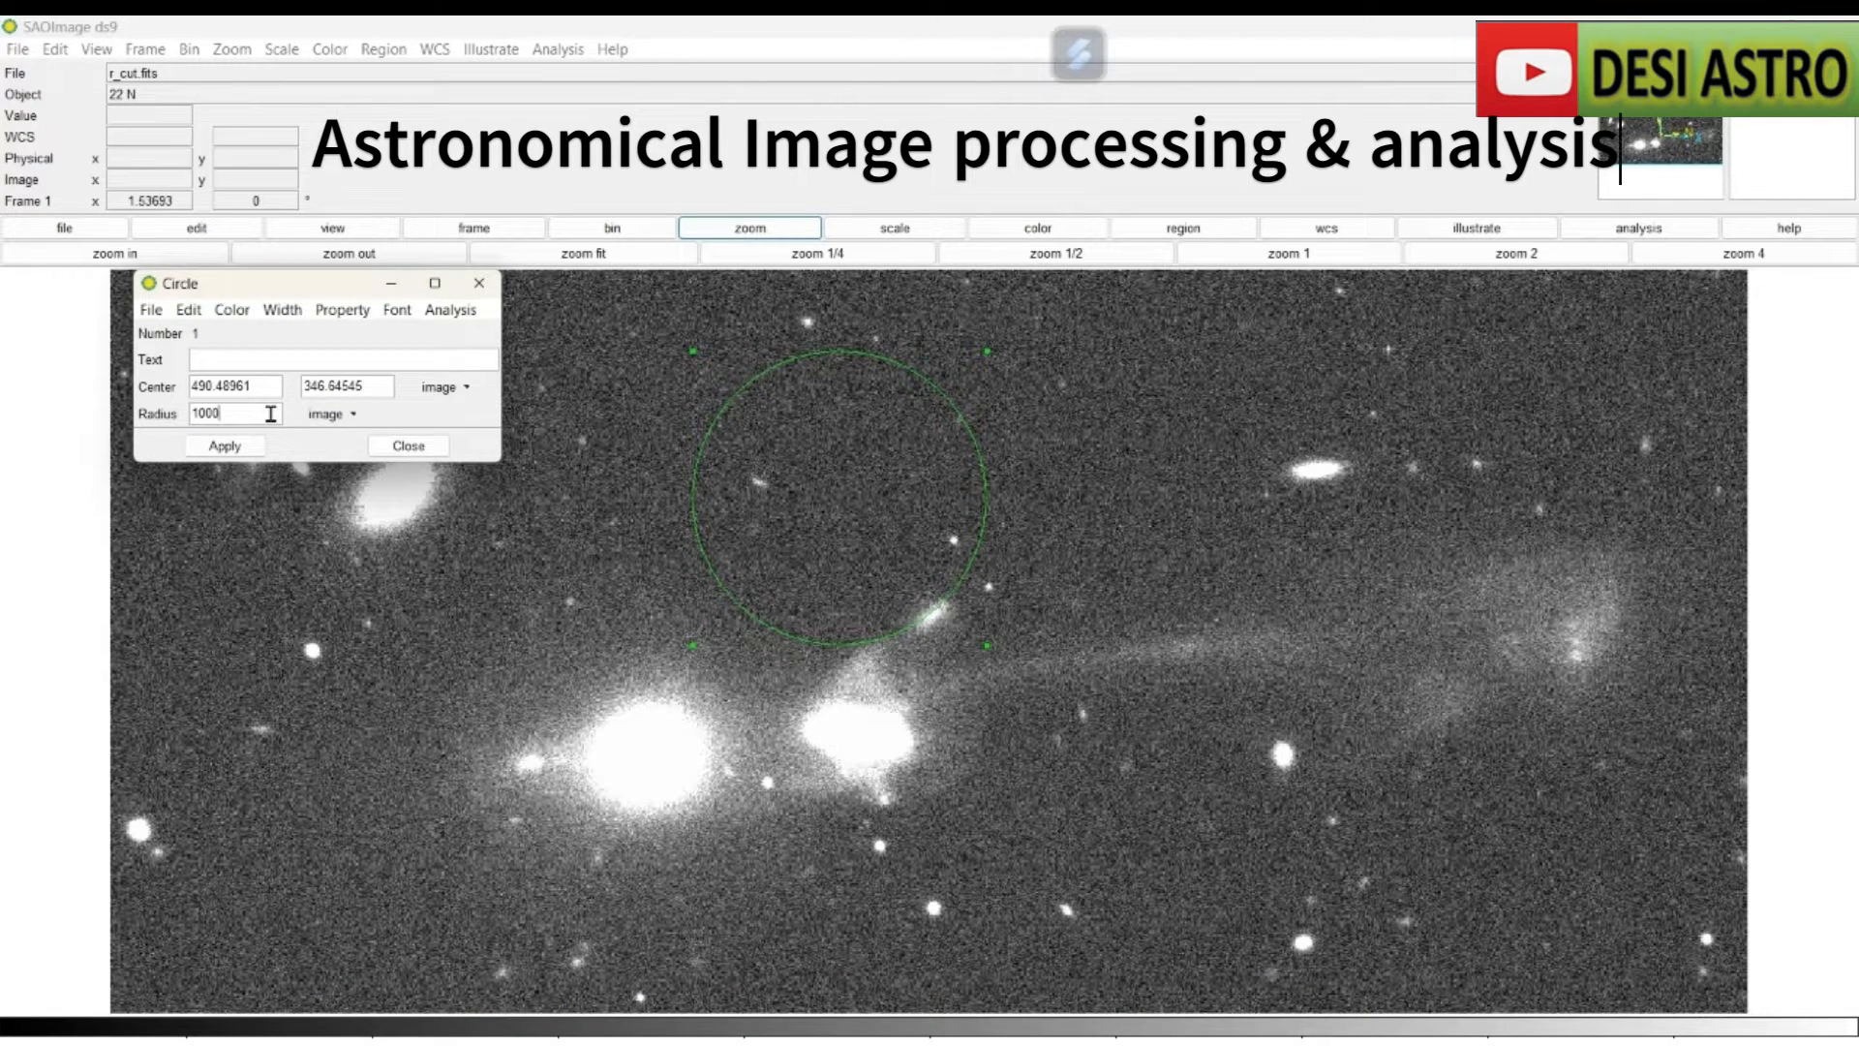
click(224, 445)
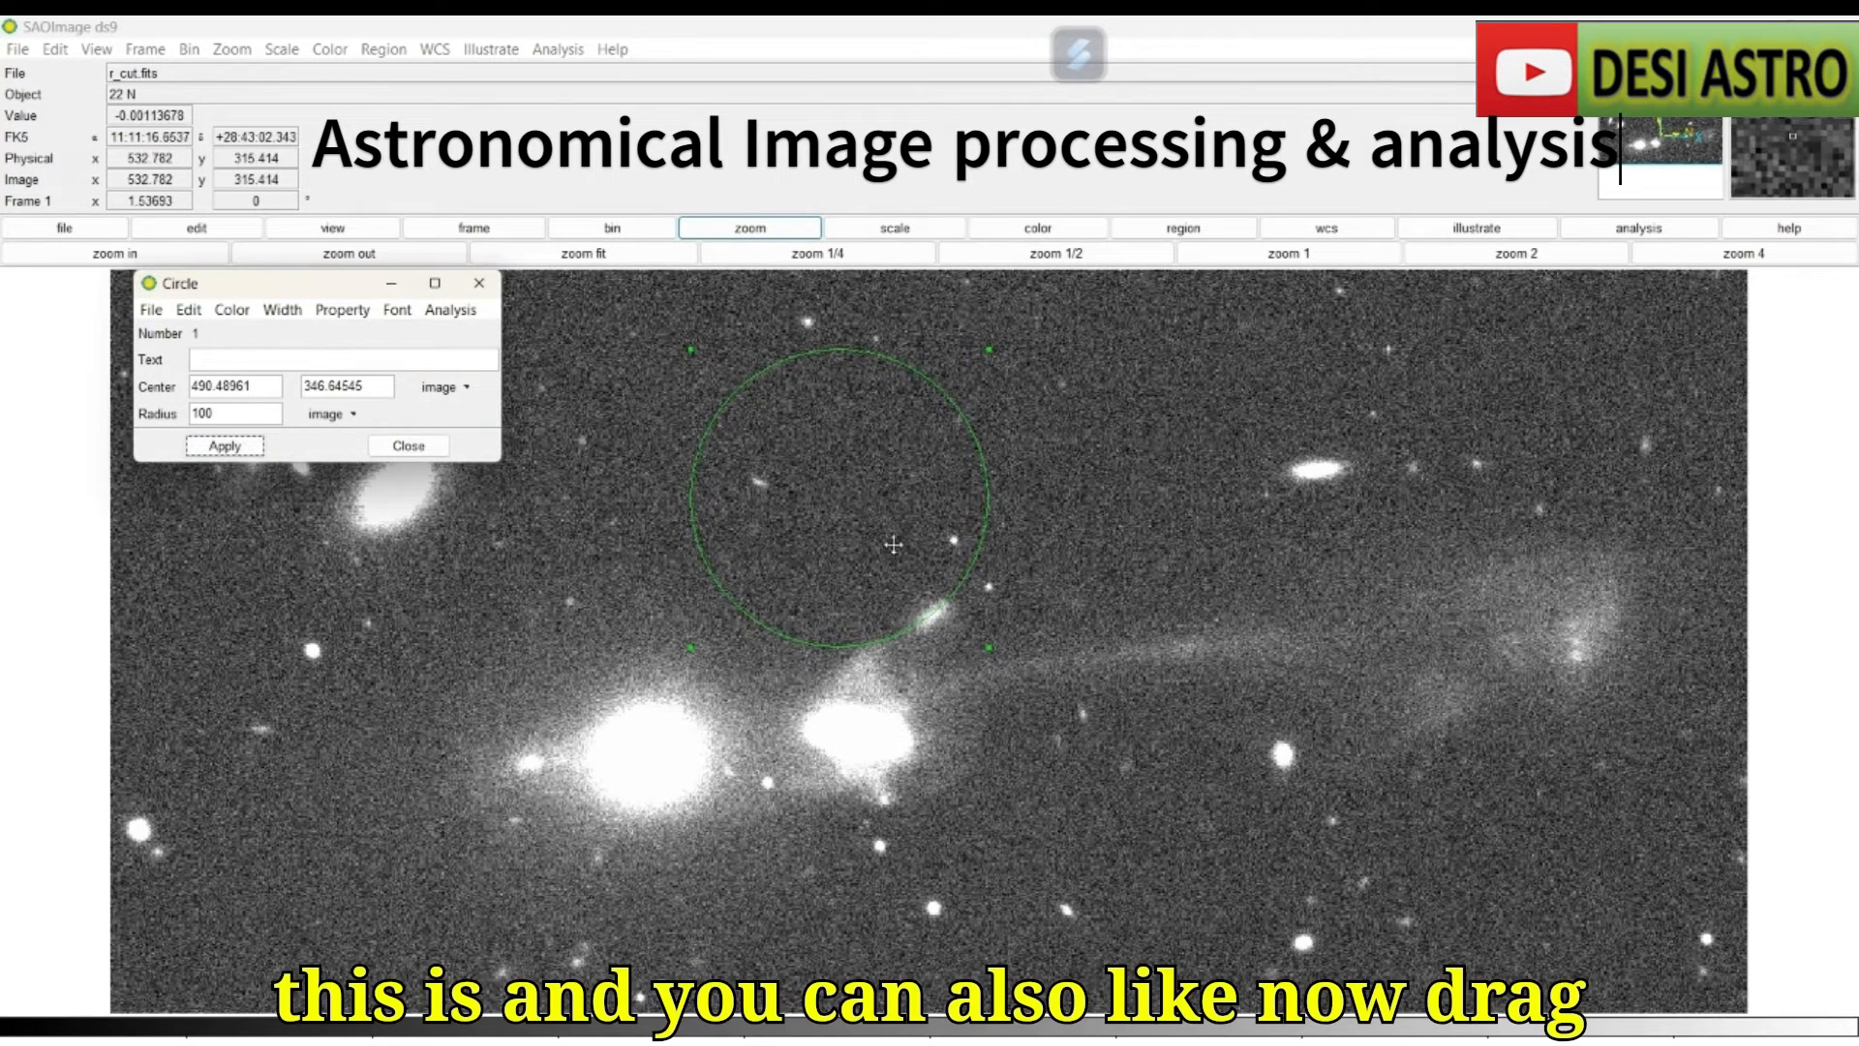
Move the circle over the largest bright galaxy, centred at about 343, 165 in image coordinates, and colour it red.
mouse_move(896, 542)
mouse_down()
mouse_move(1137, 618)
mouse_move(1316, 542)
mouse_move(643, 747)
mouse_move(502, 689)
mouse_move(602, 791)
mouse_move(634, 797)
mouse_up()
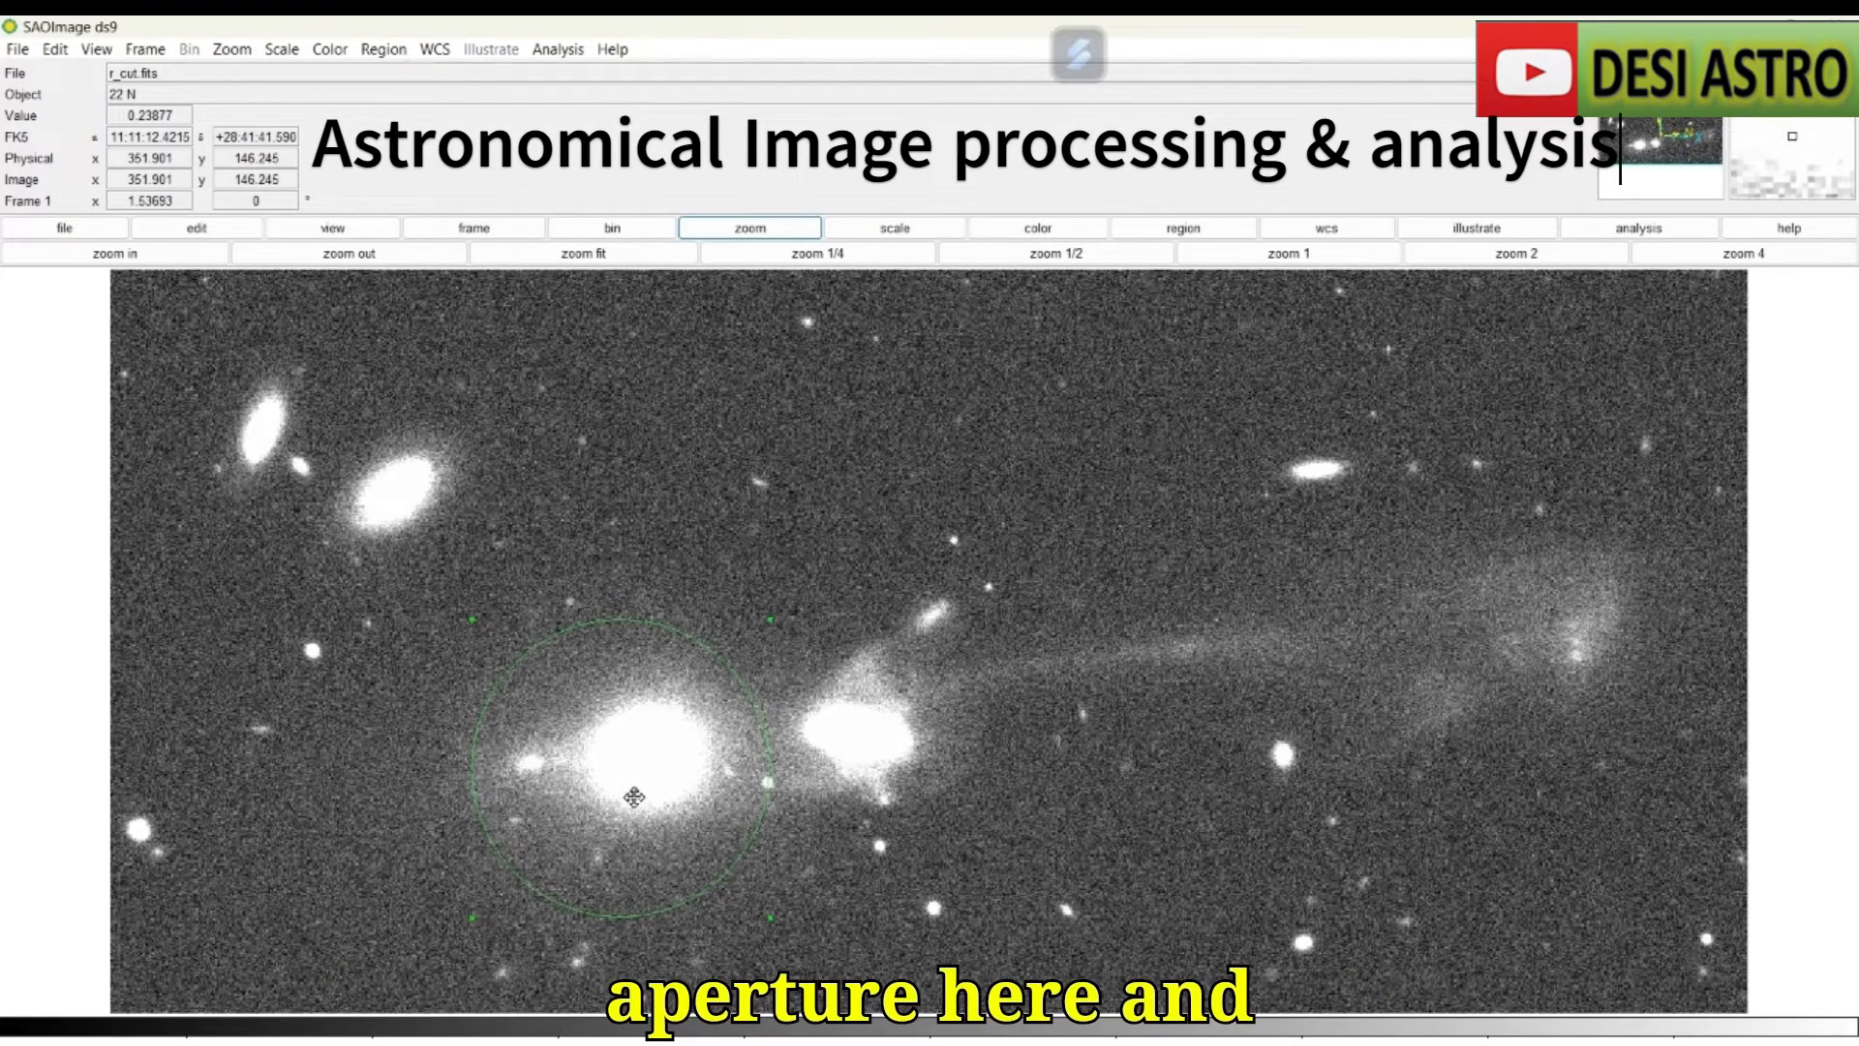
double_click(634, 797)
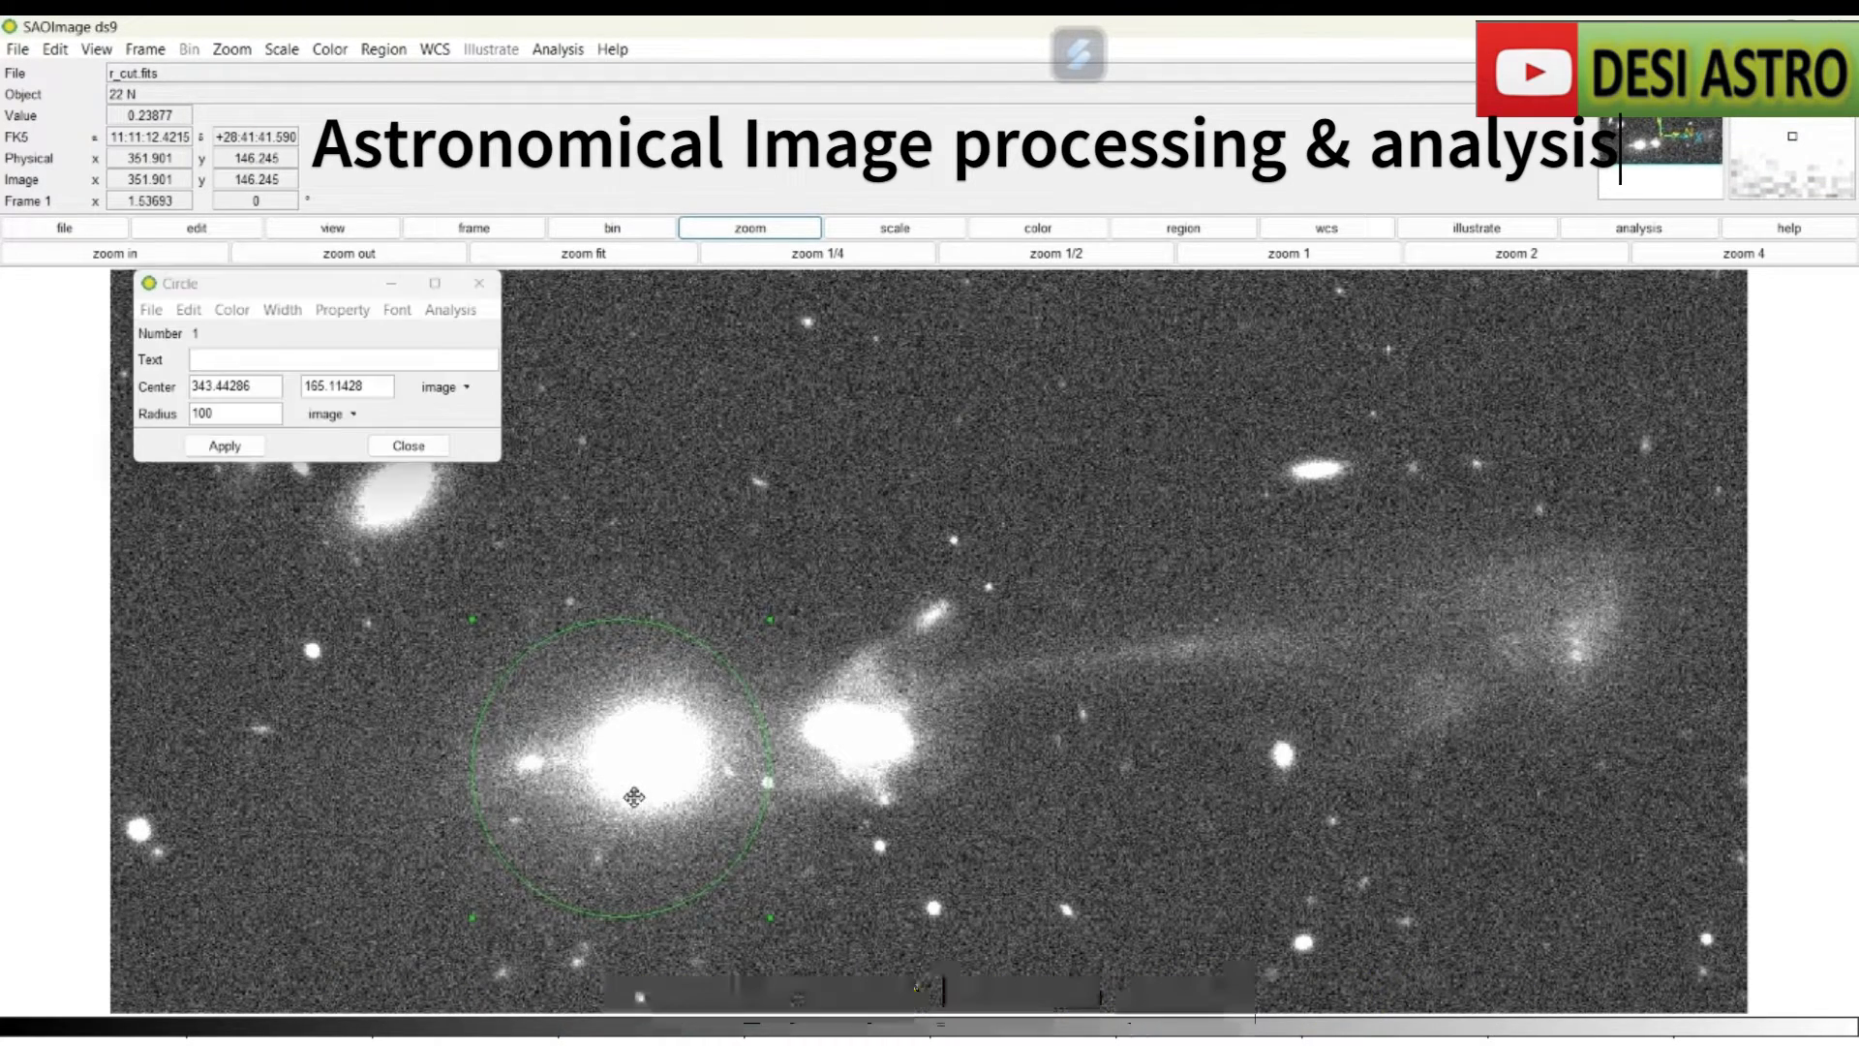
click(233, 314)
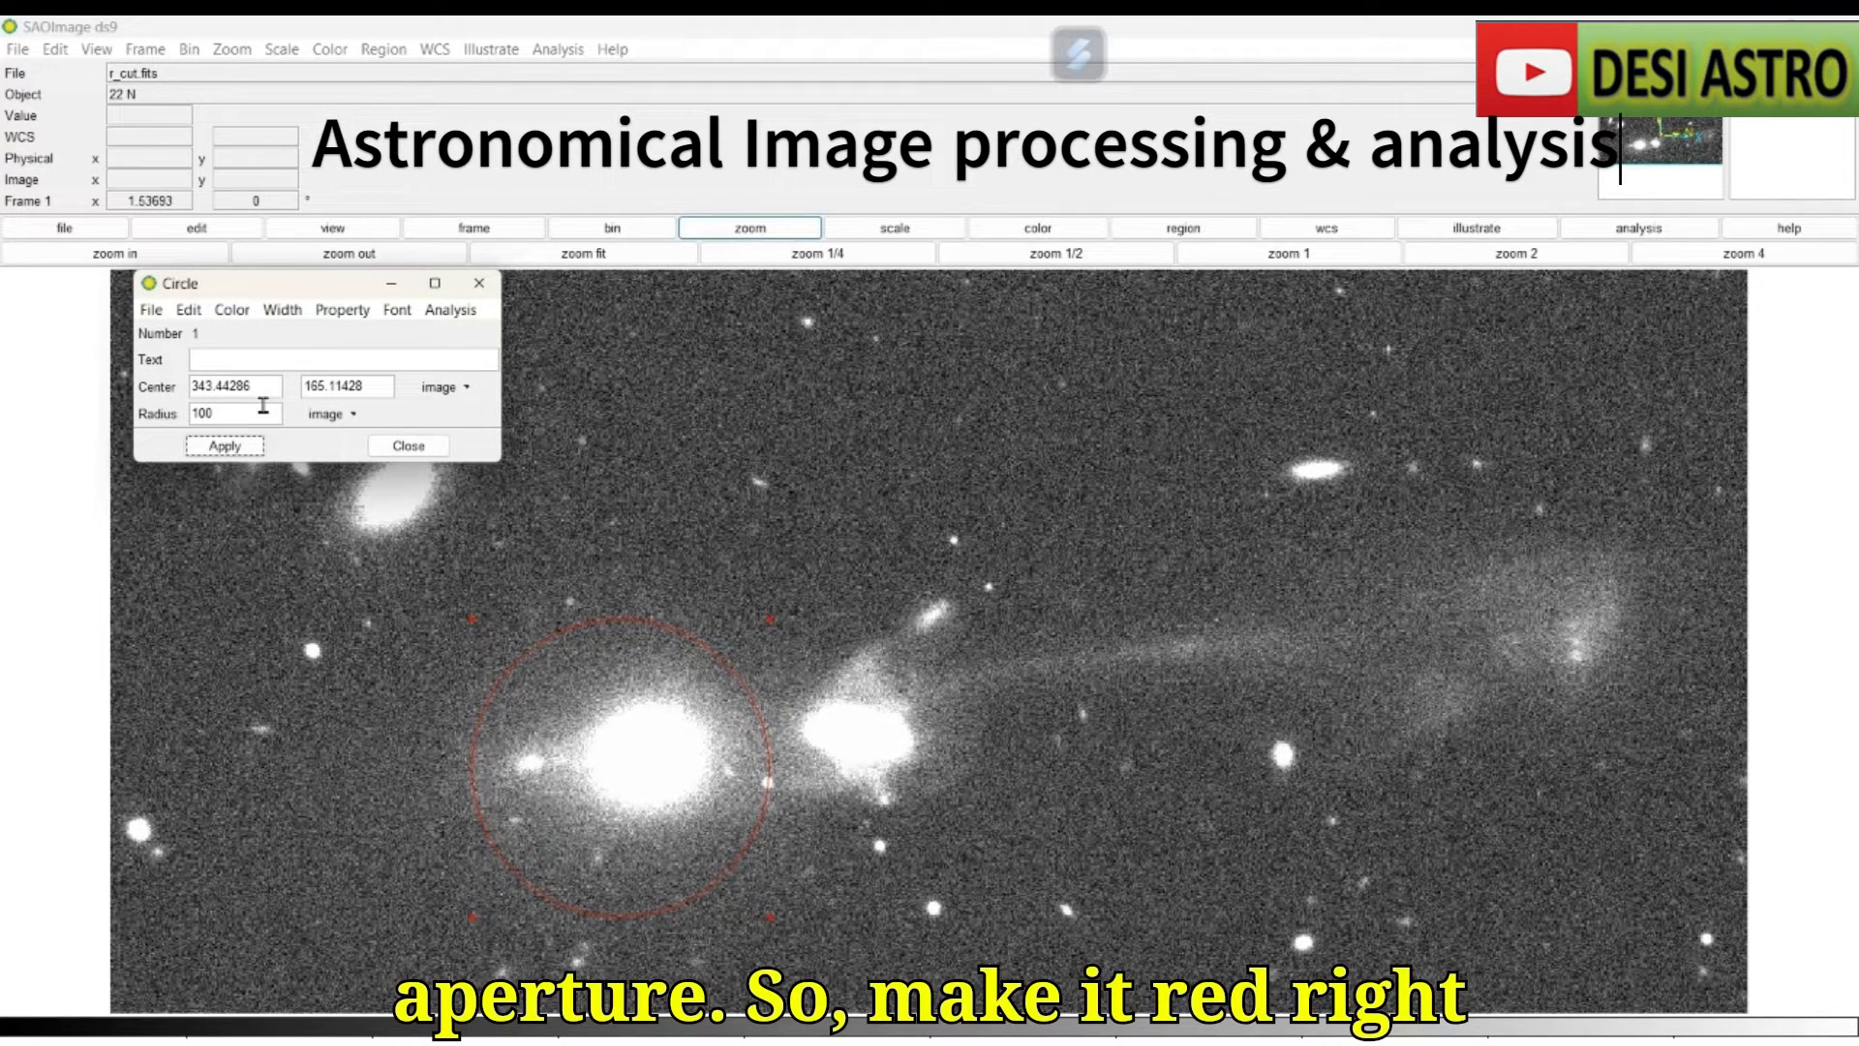
Try a solid red fill on the circle region, and turn the fill off again.
click(231, 309)
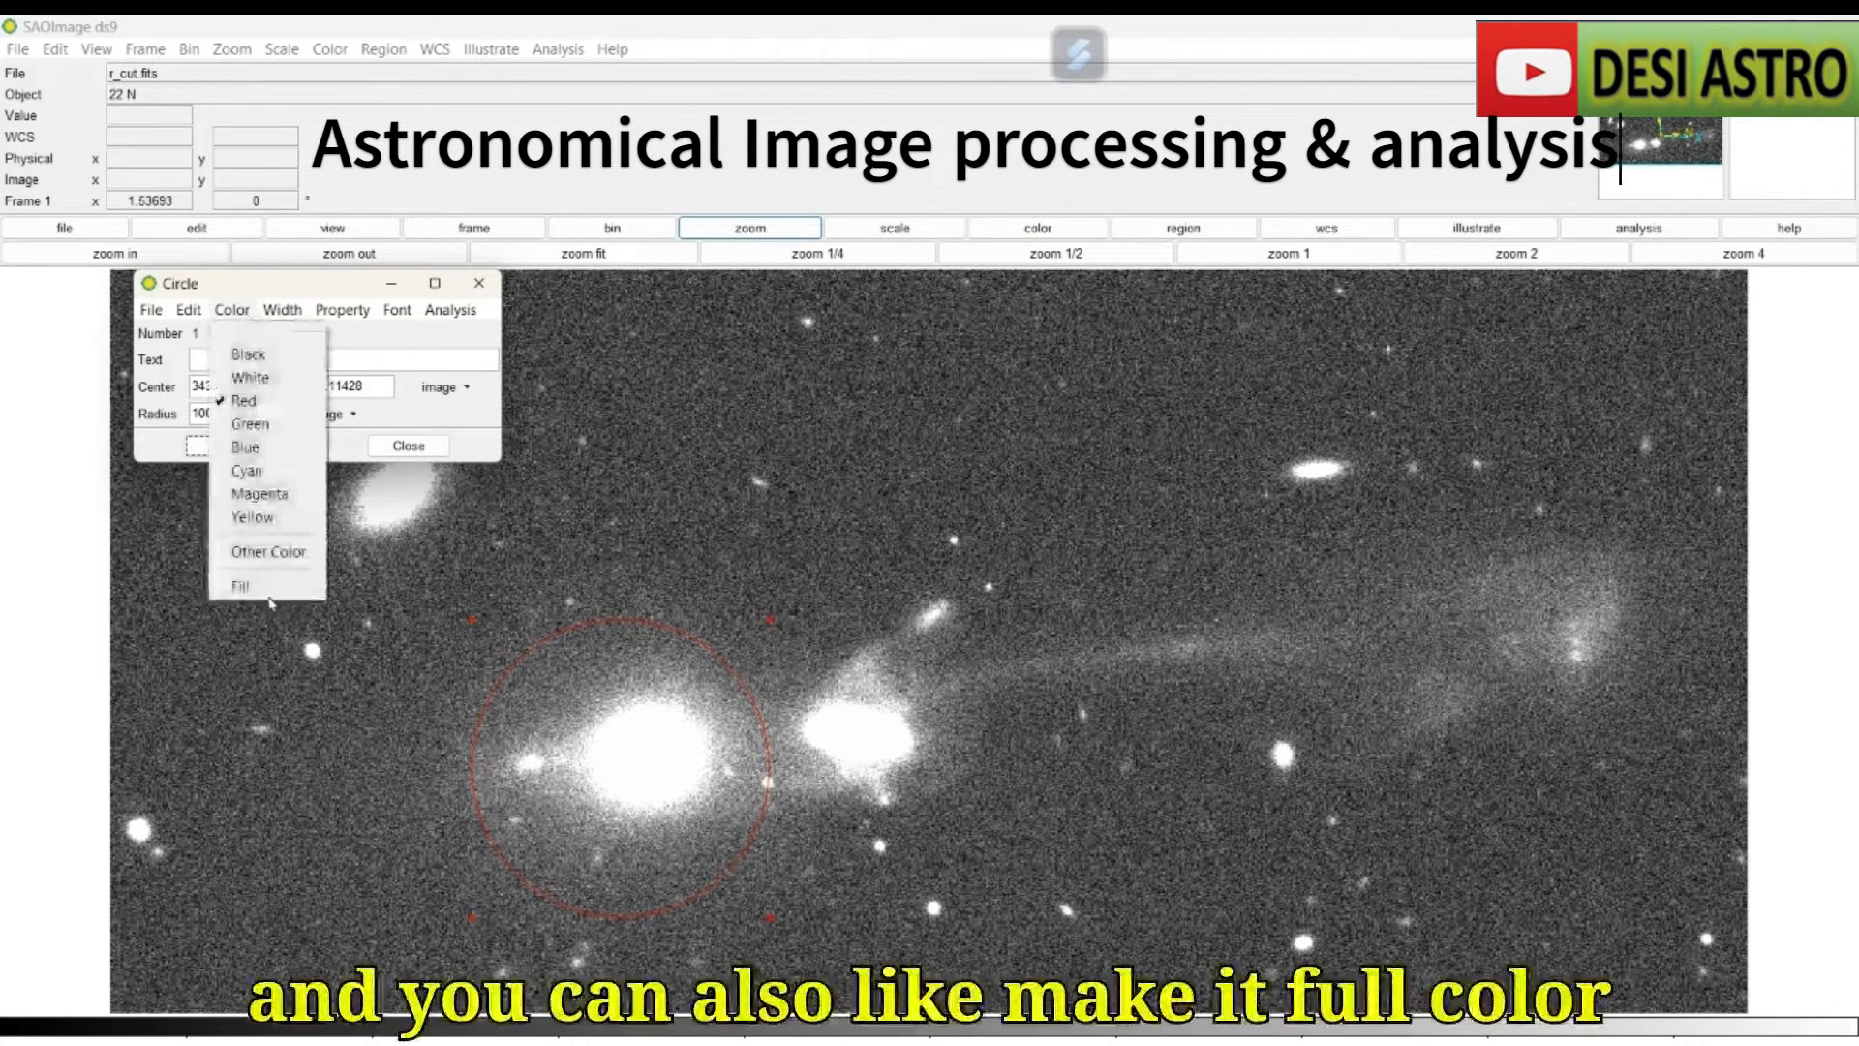
click(268, 592)
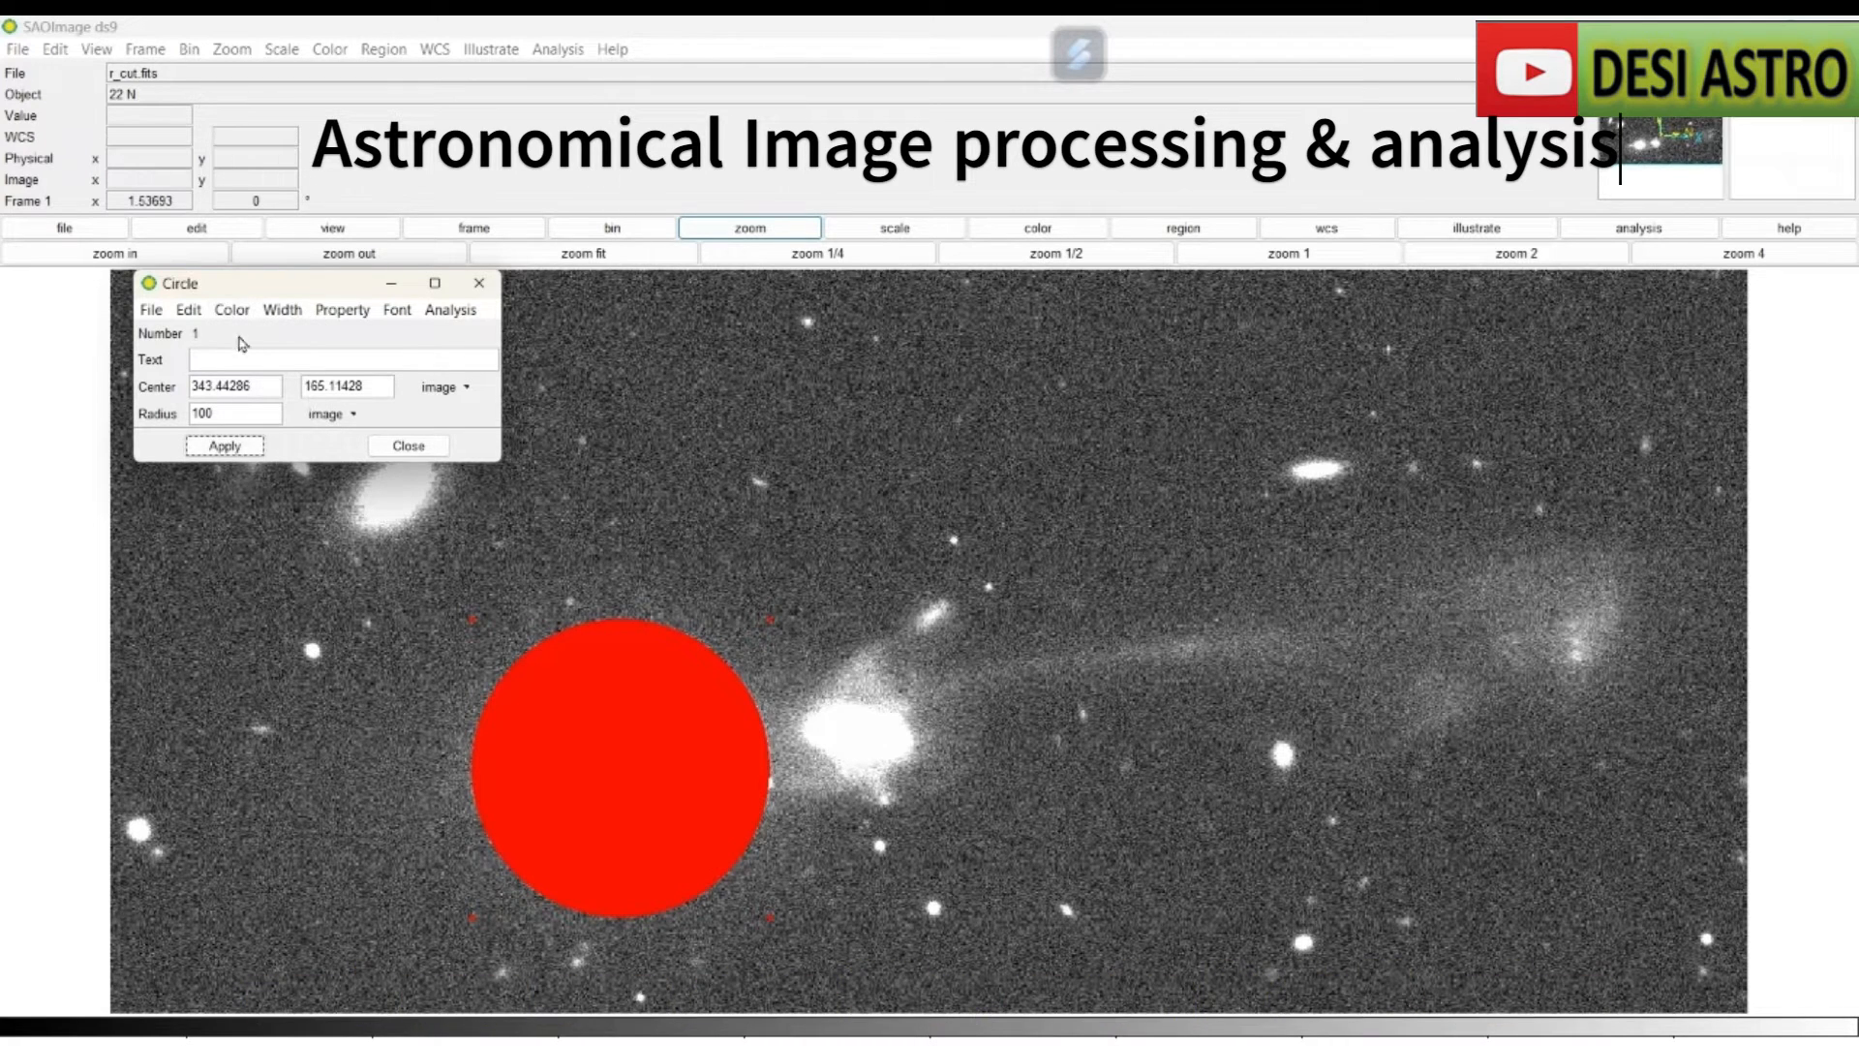
click(231, 309)
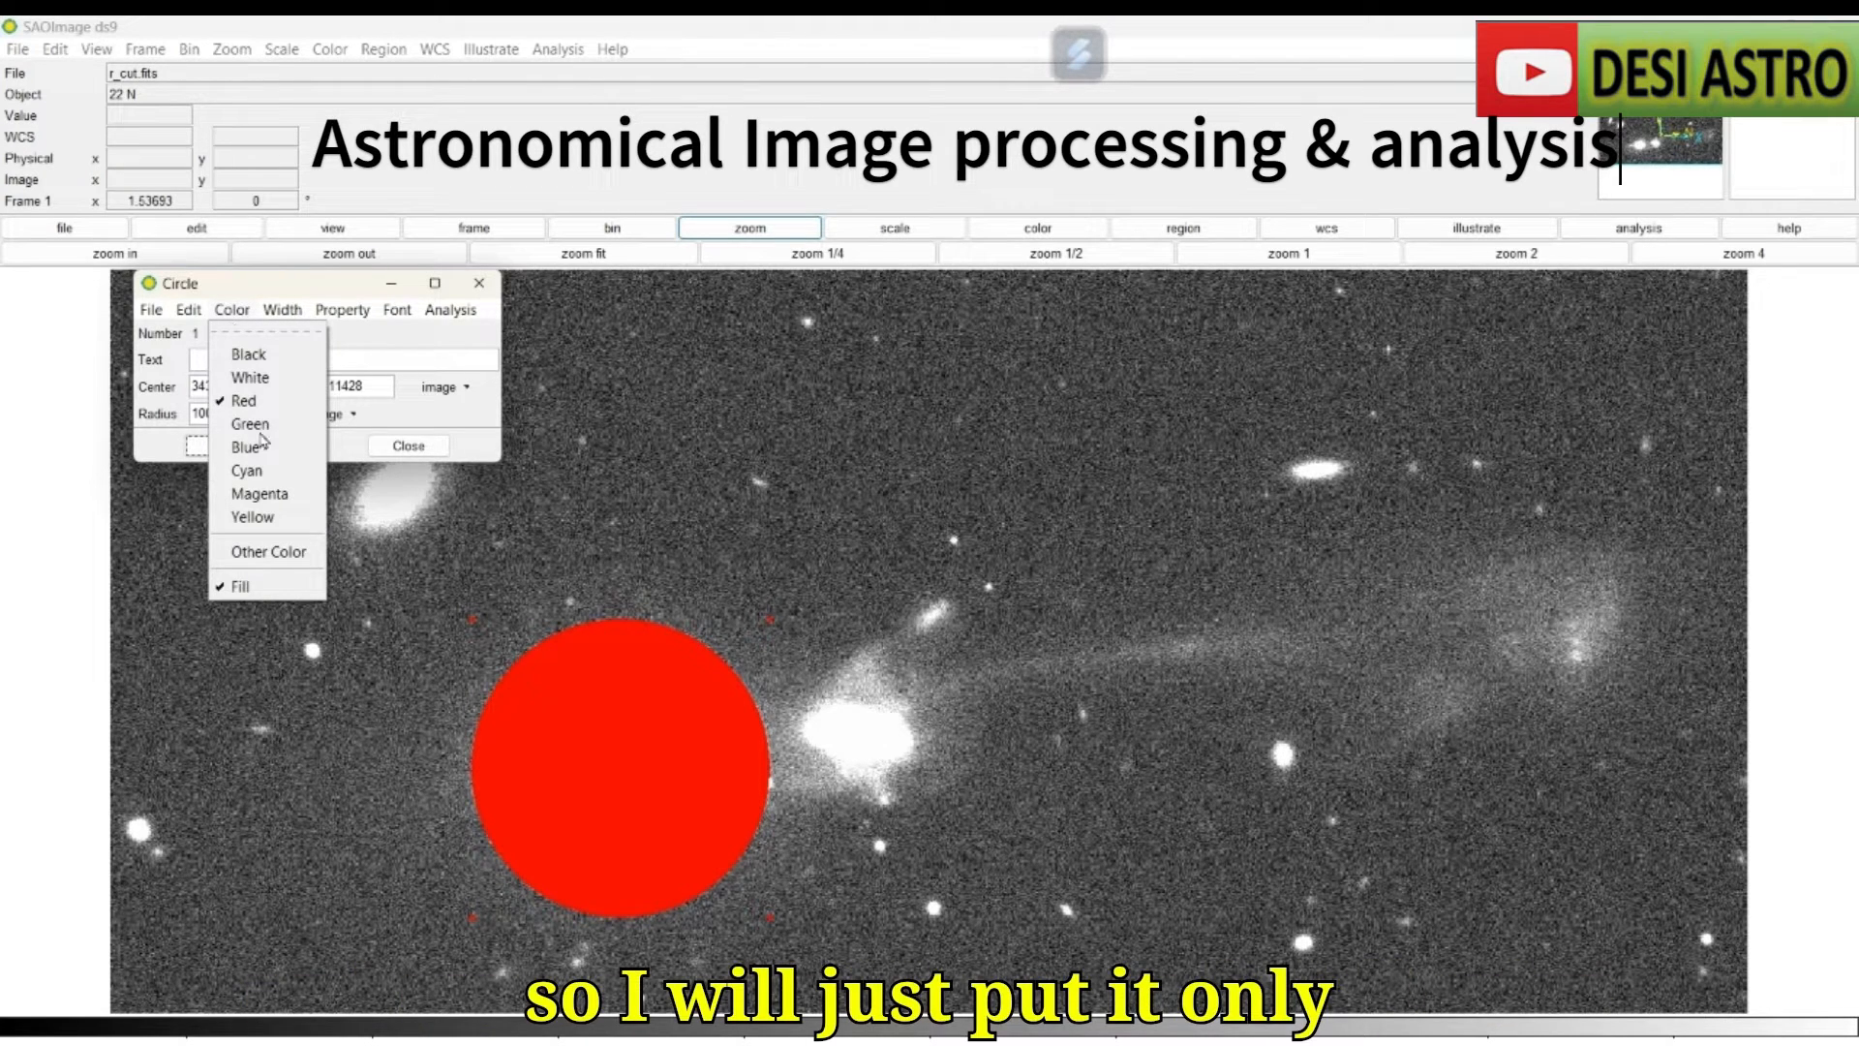
click(244, 591)
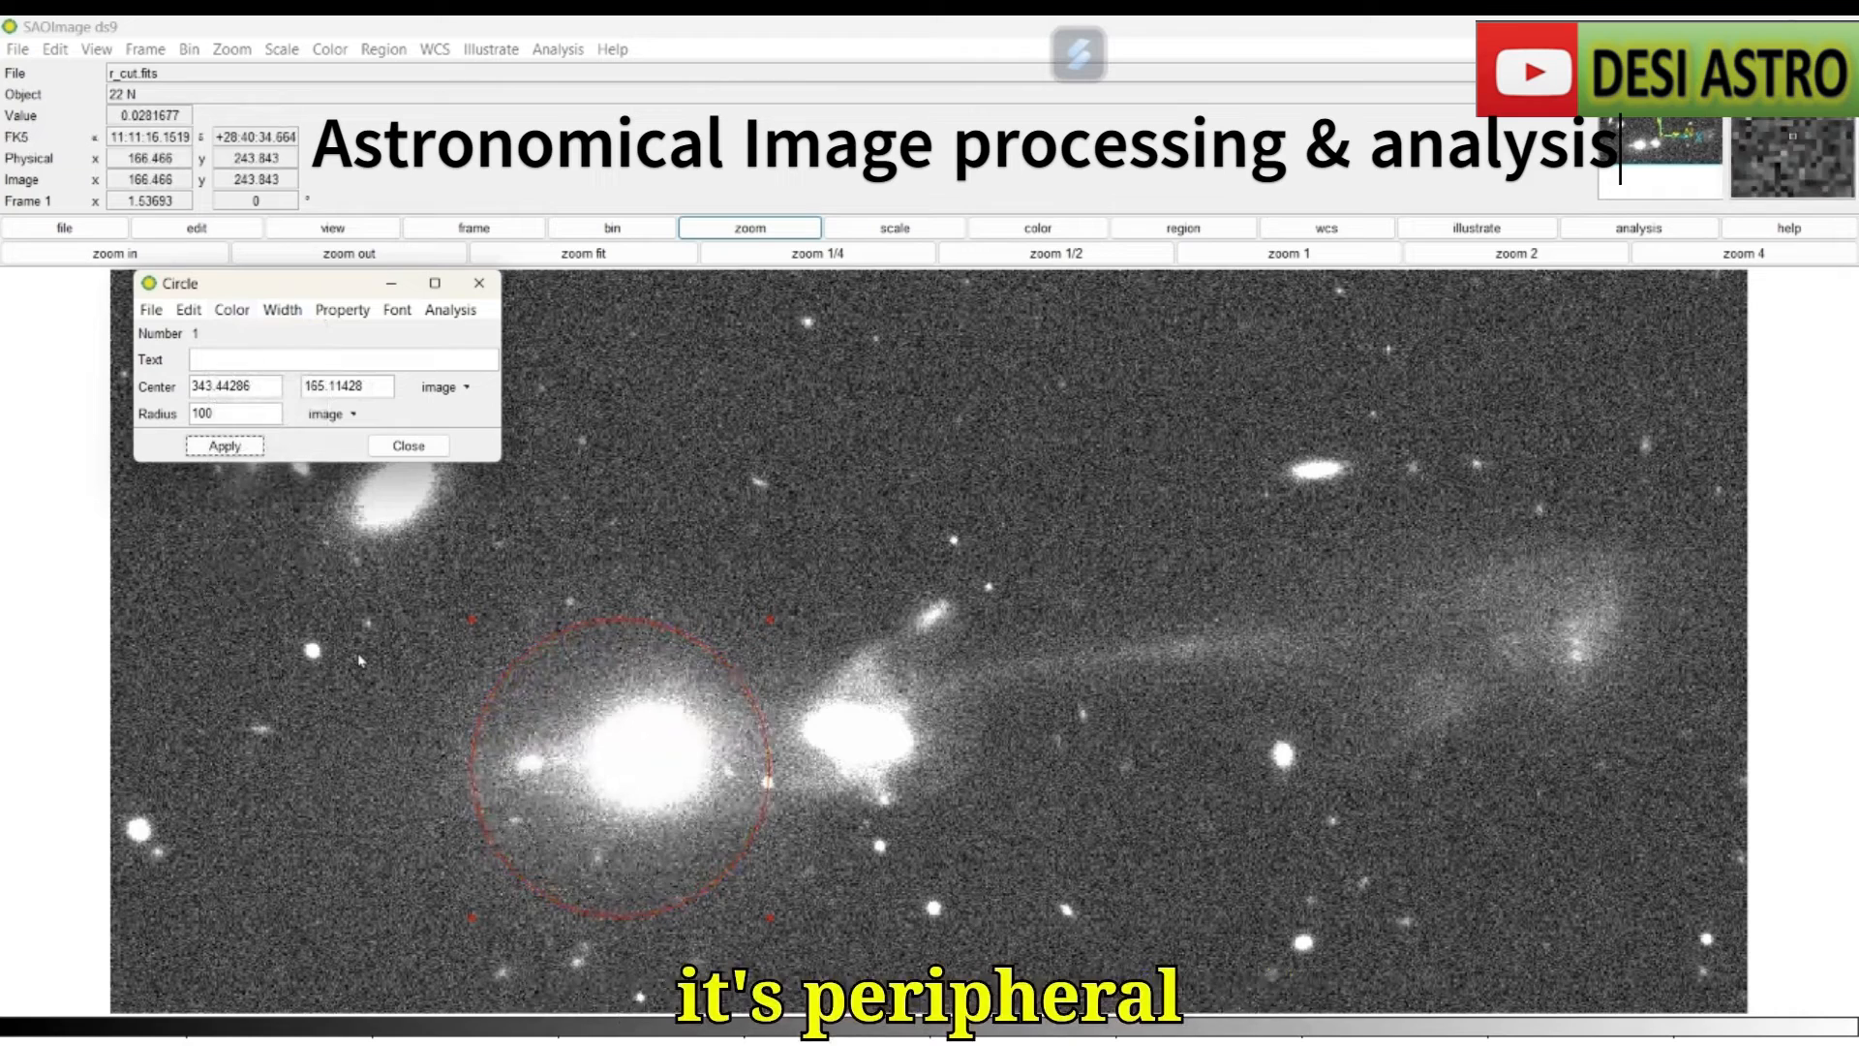
Set the line width of the circle region to 4.
click(288, 314)
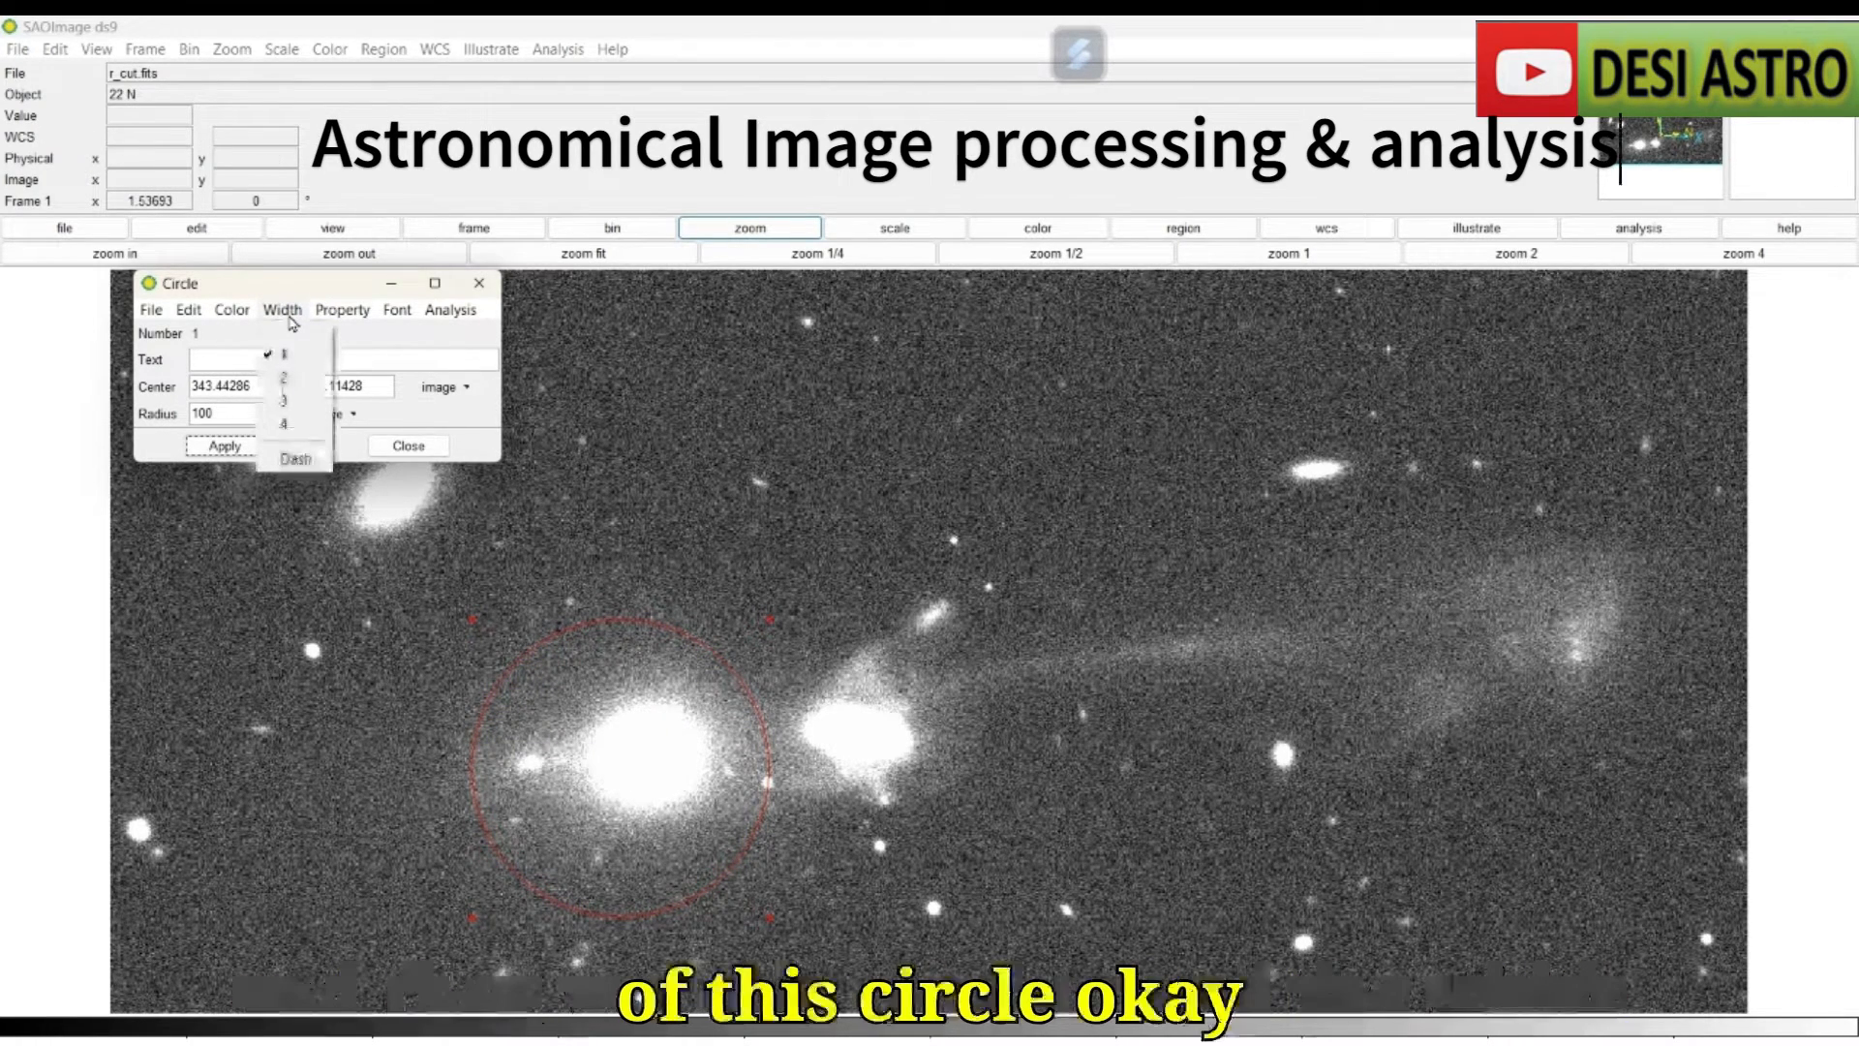
click(303, 436)
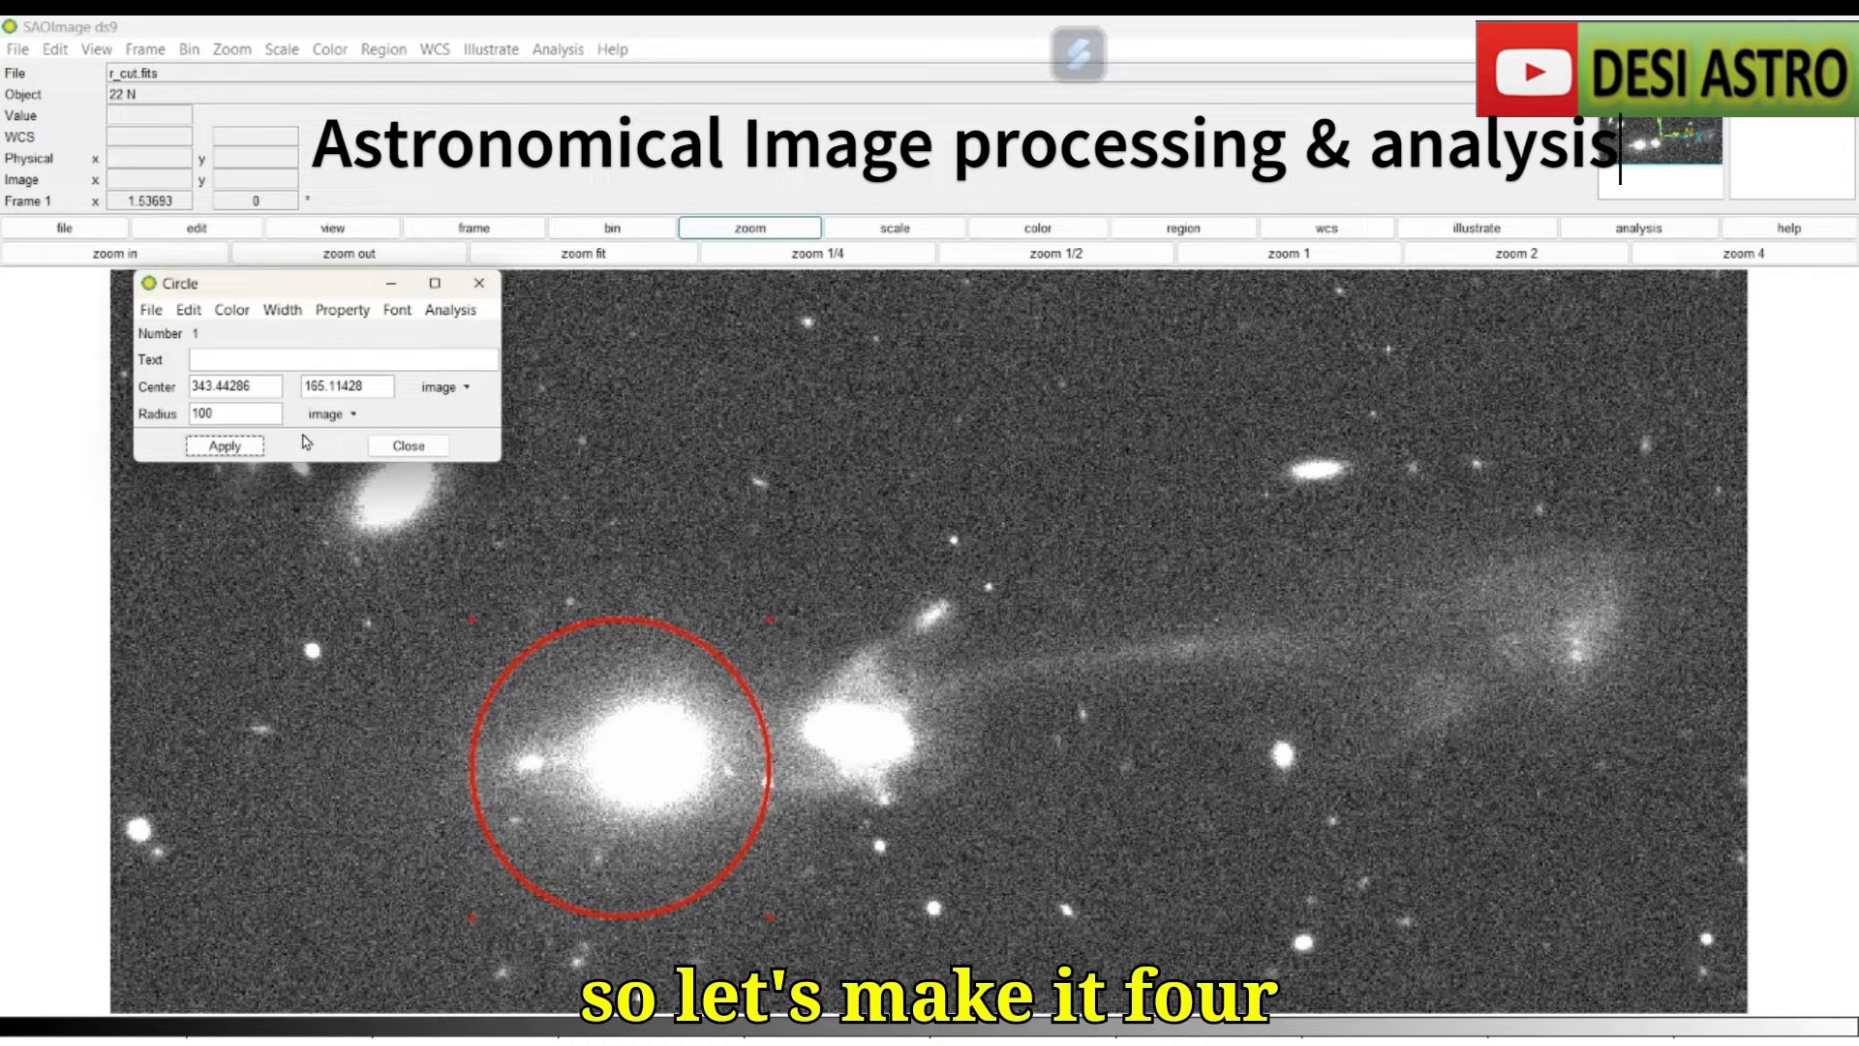
Label the circle region with the text "Circular apertire" and apply it.
click(339, 312)
mouse_move(388, 311)
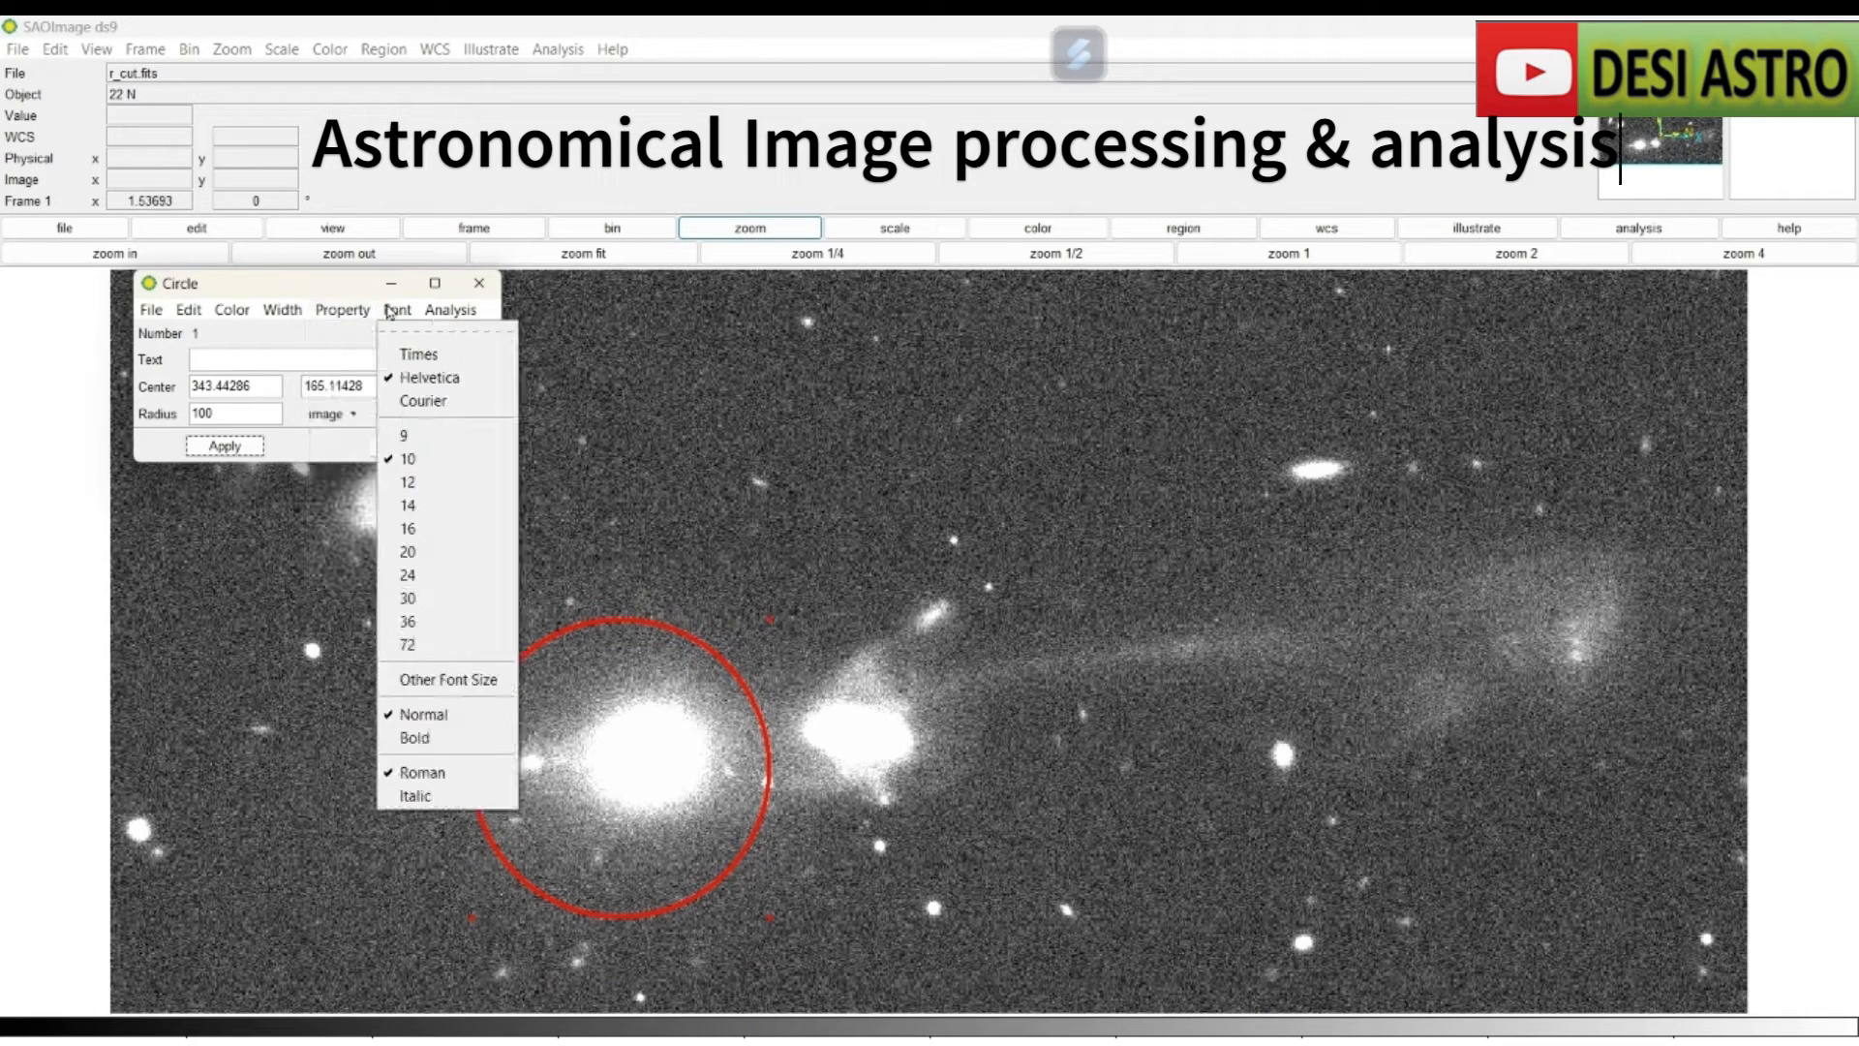
mouse_move(196, 319)
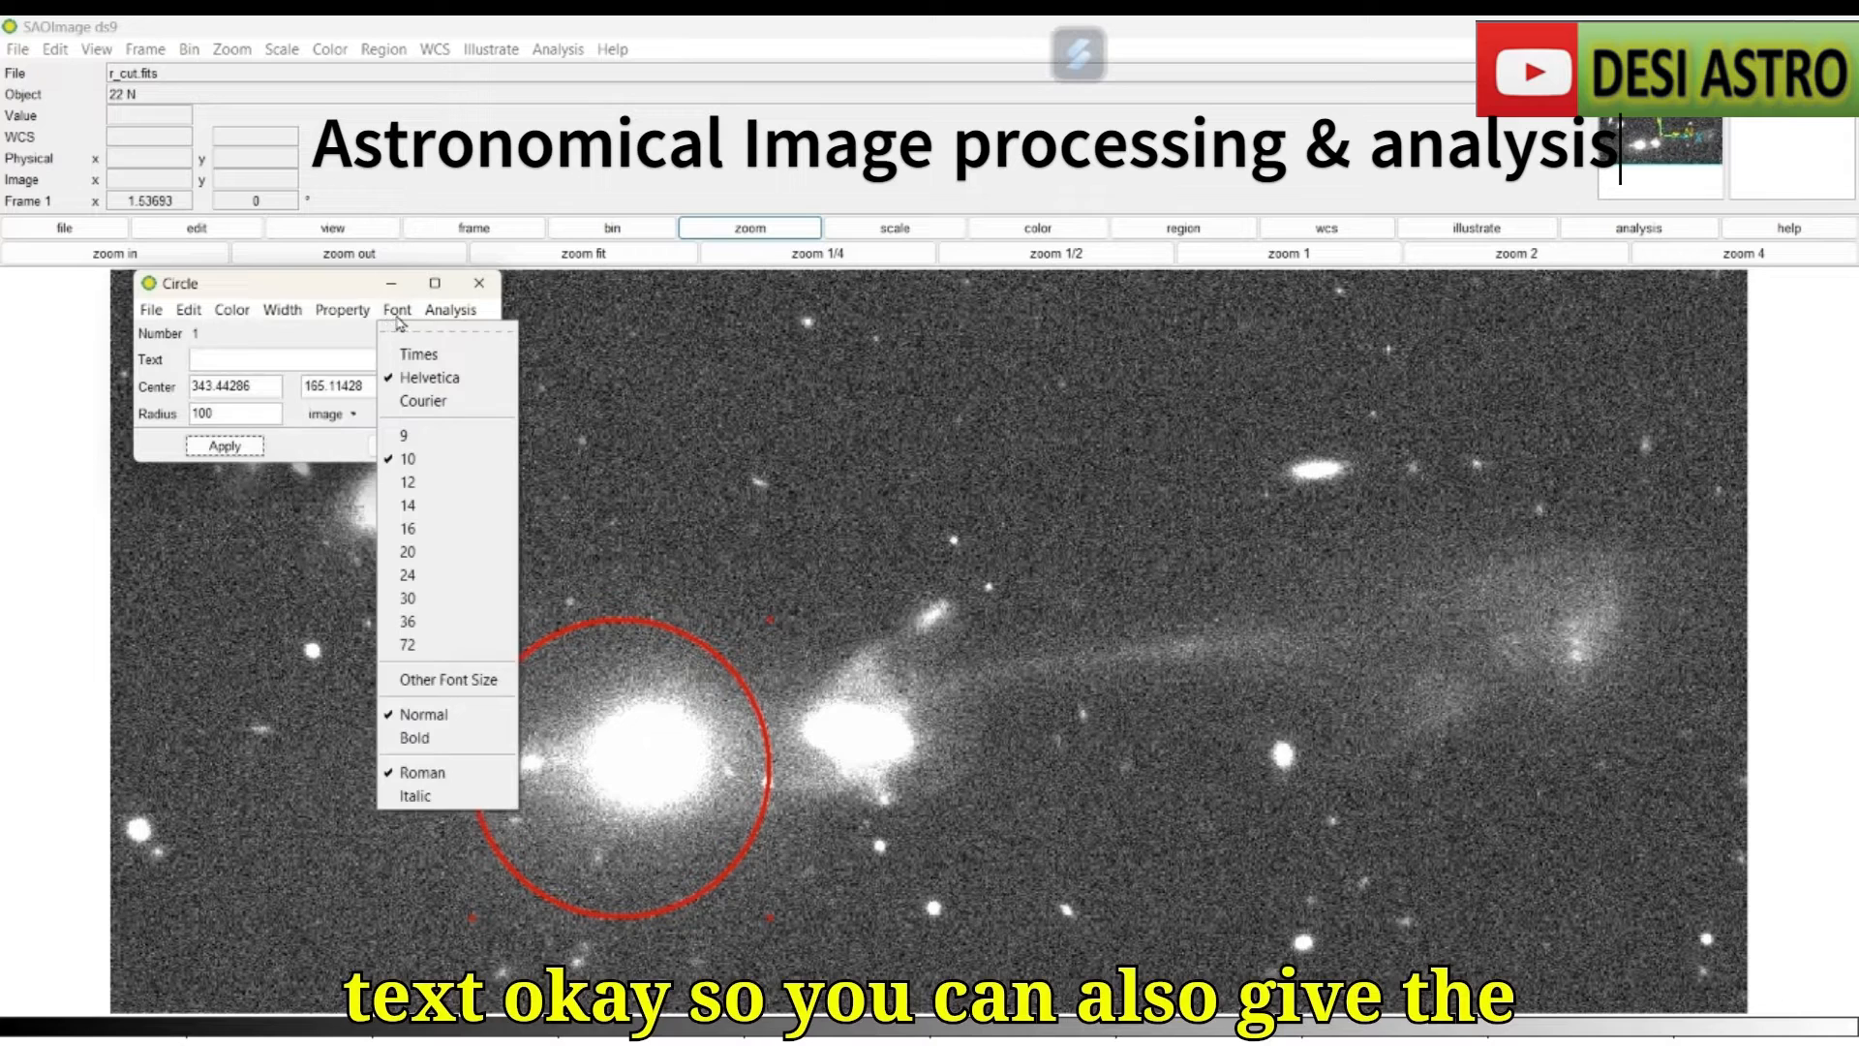
mouse_move(293, 323)
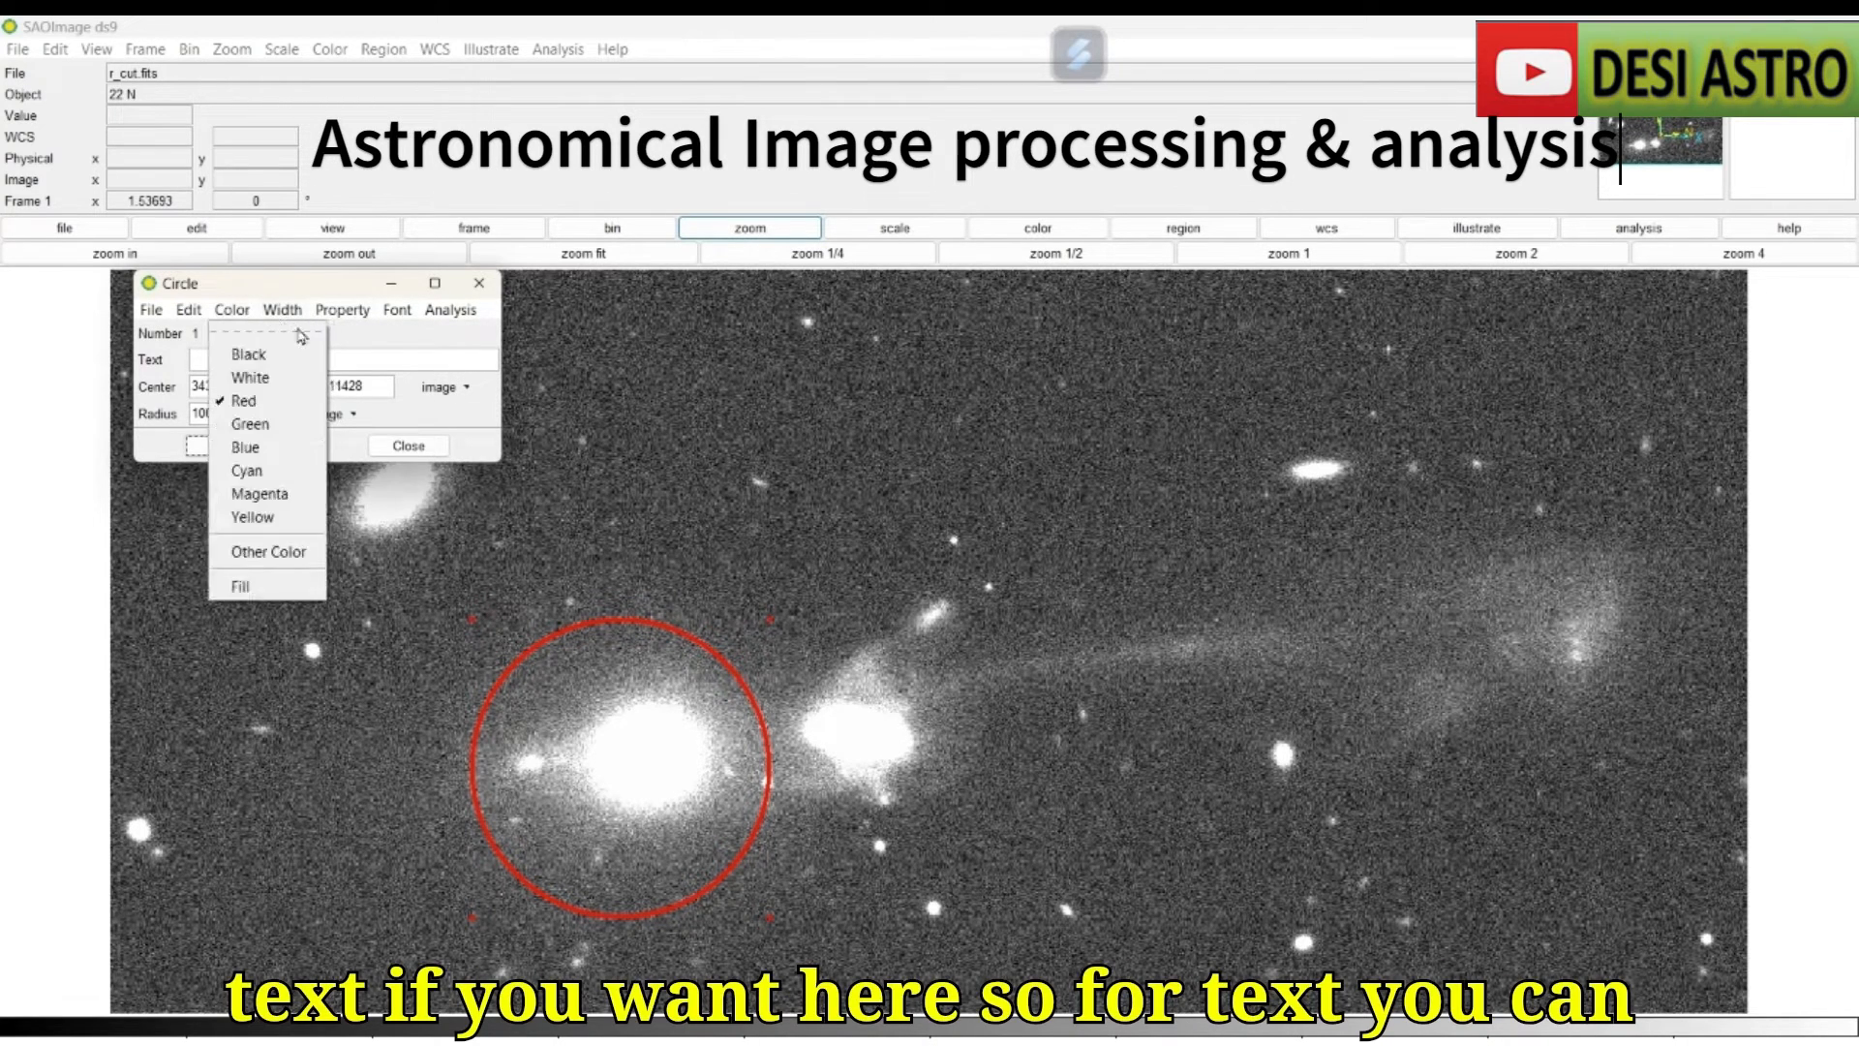
click(235, 360)
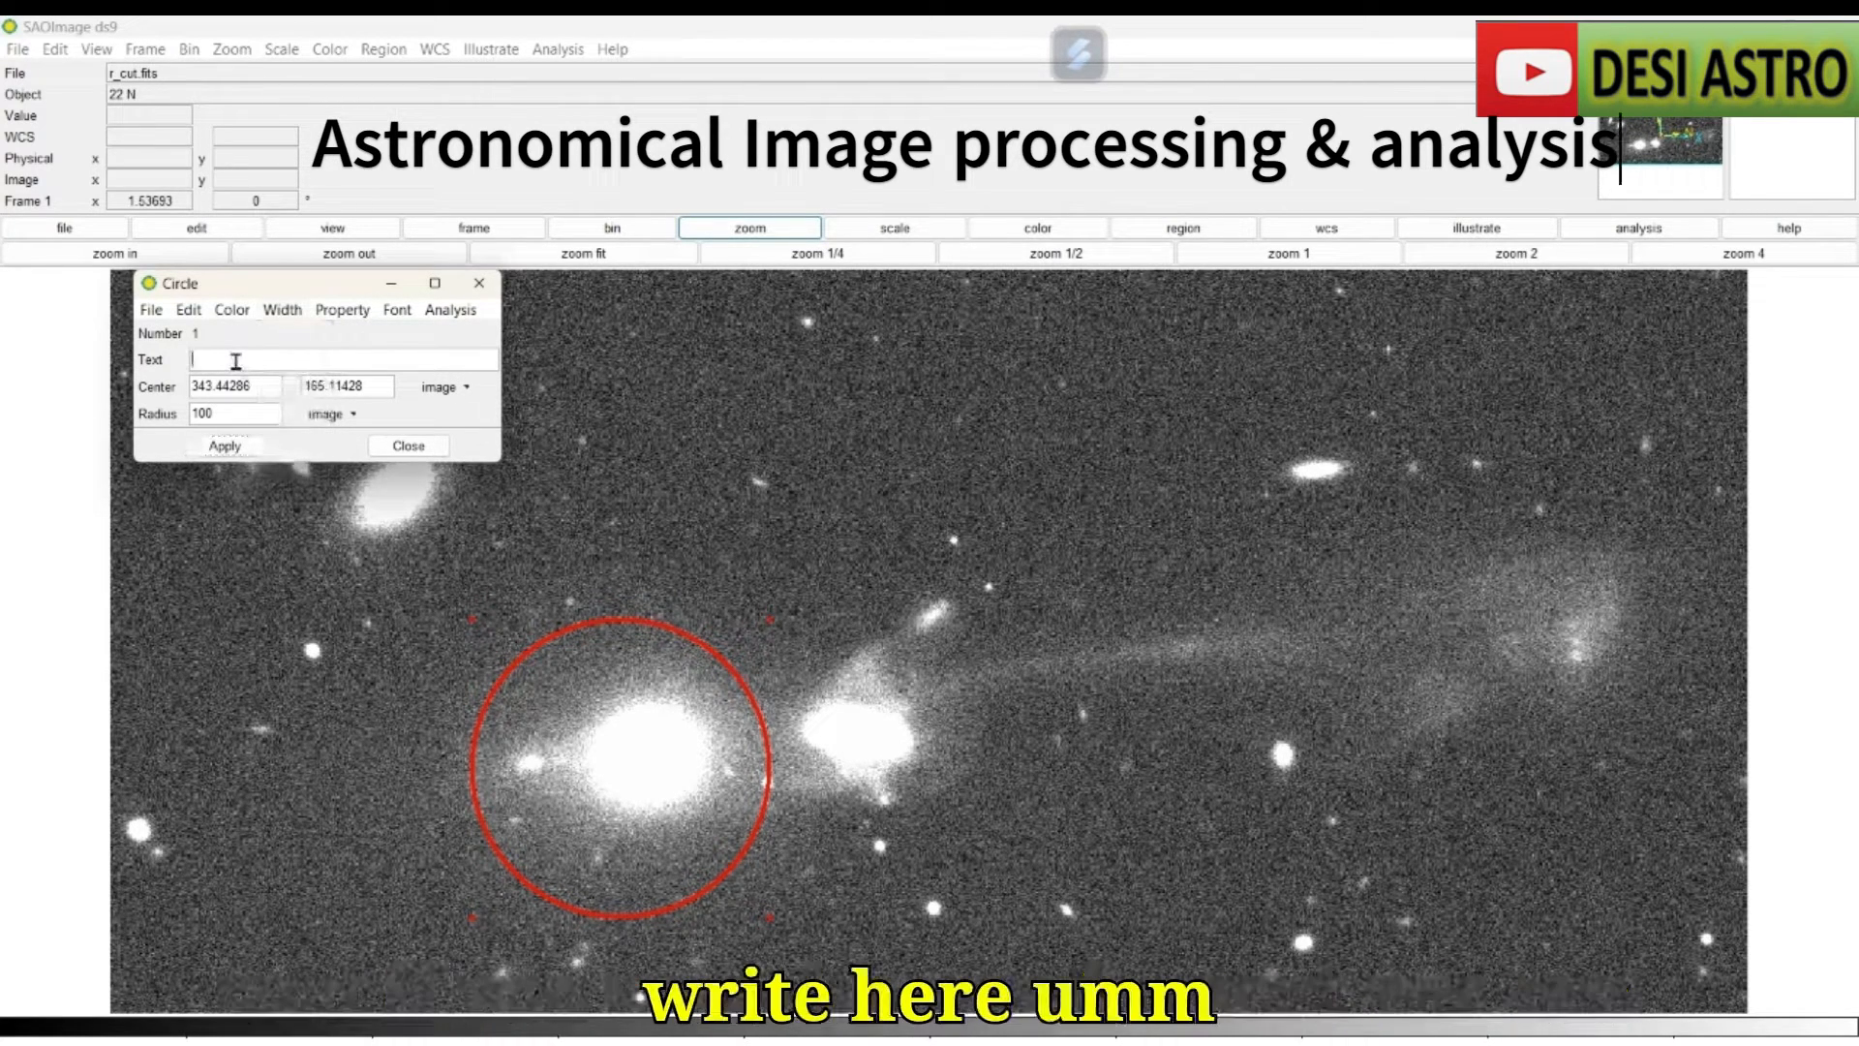
text(Circ)
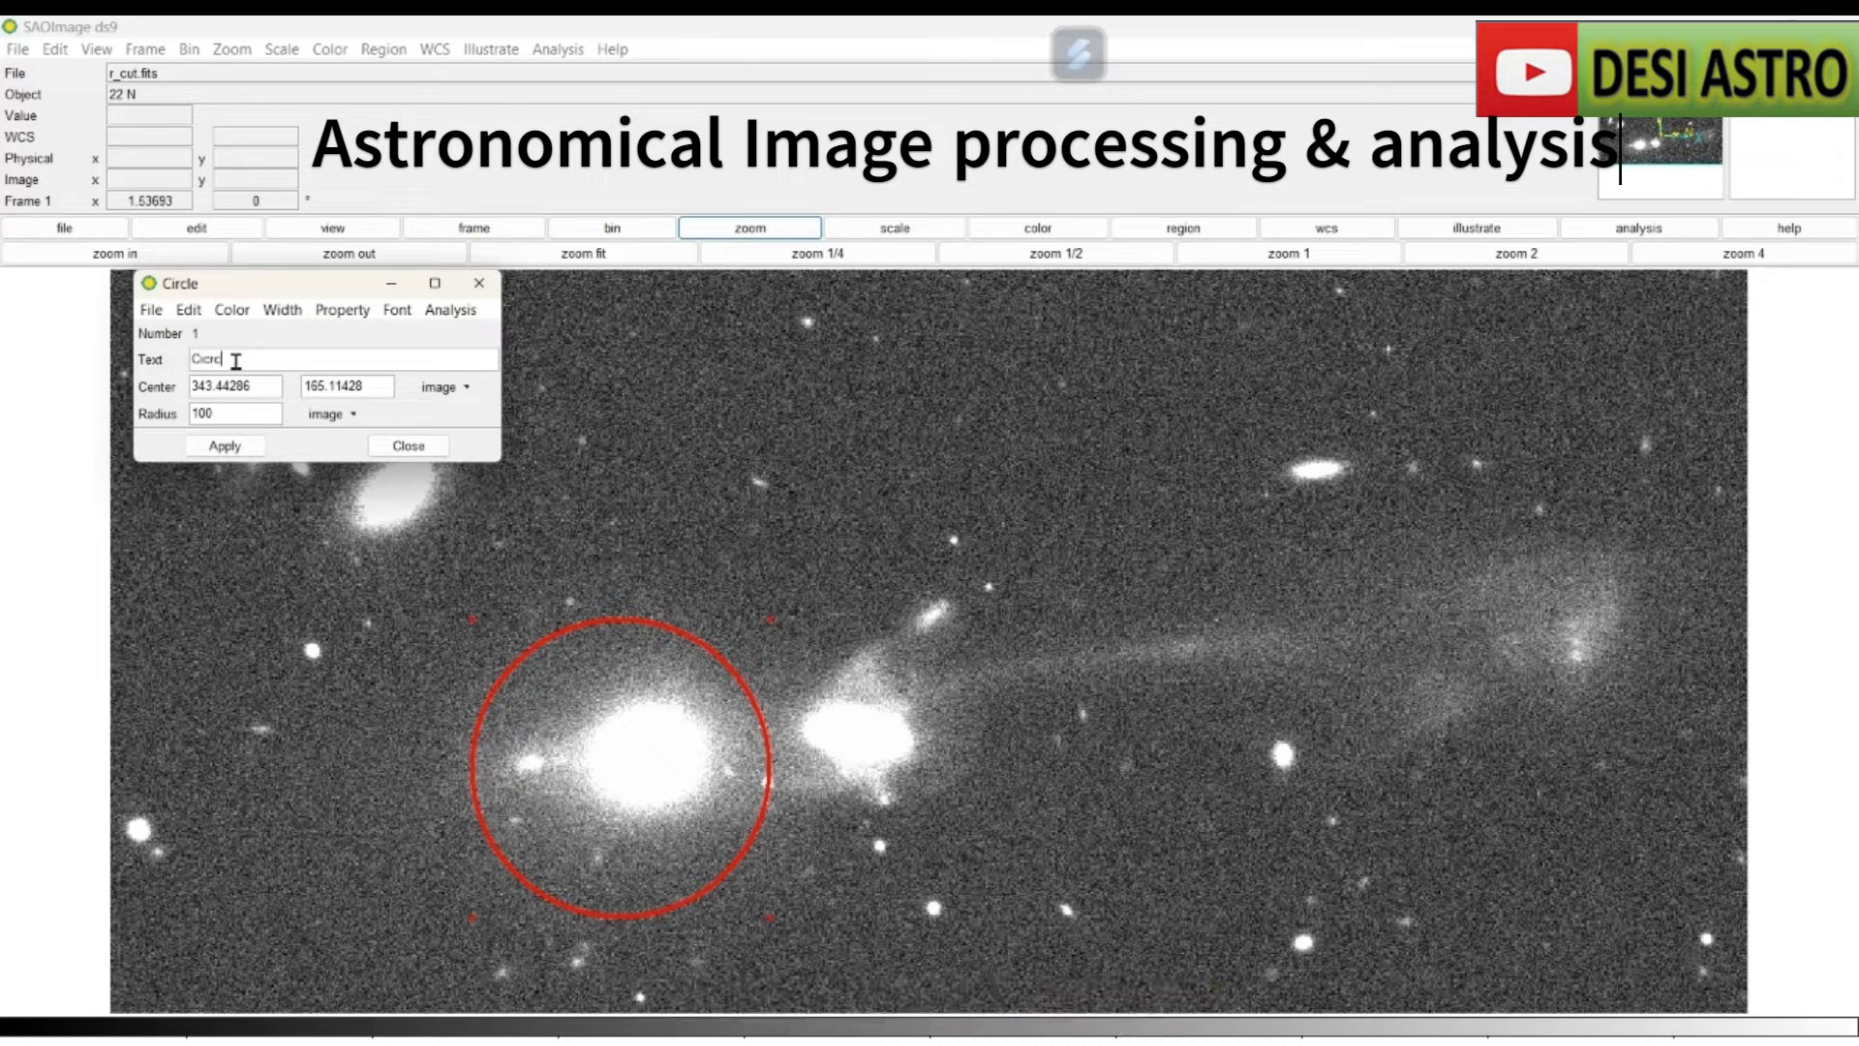
text(ular apertu)
click(225, 447)
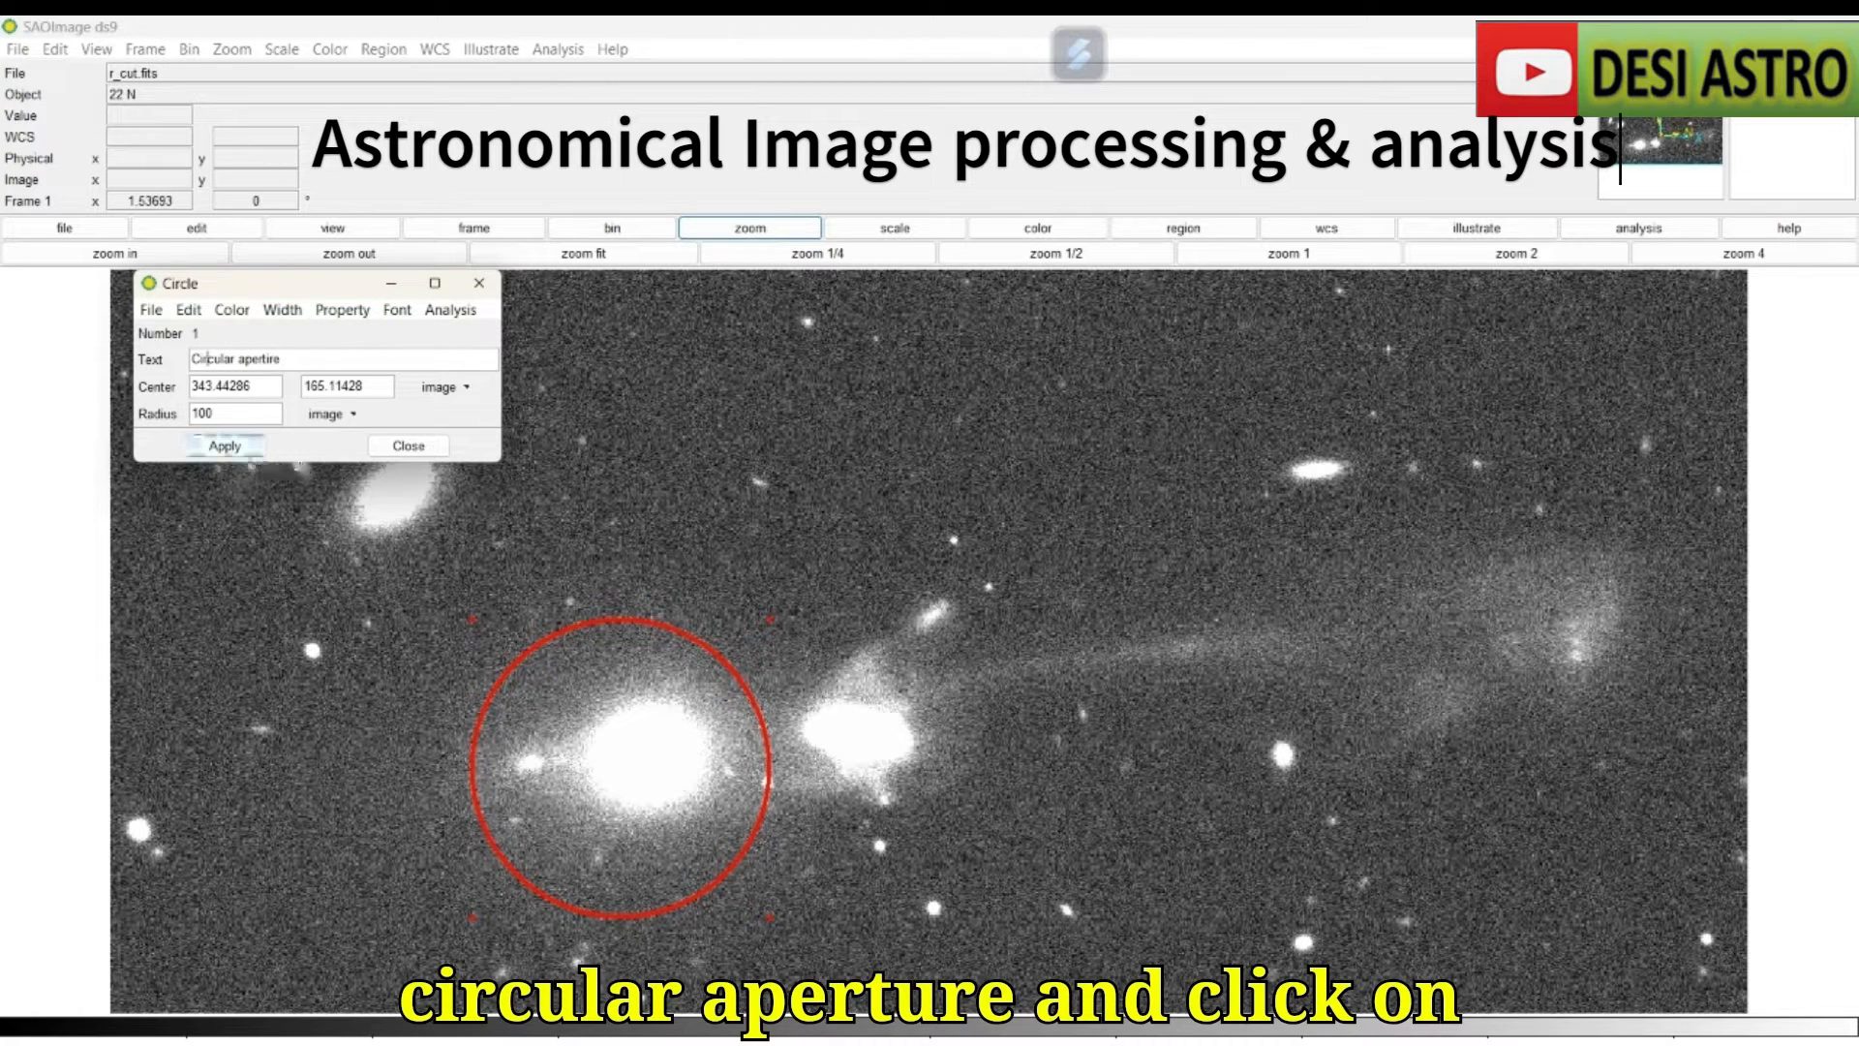
click(240, 450)
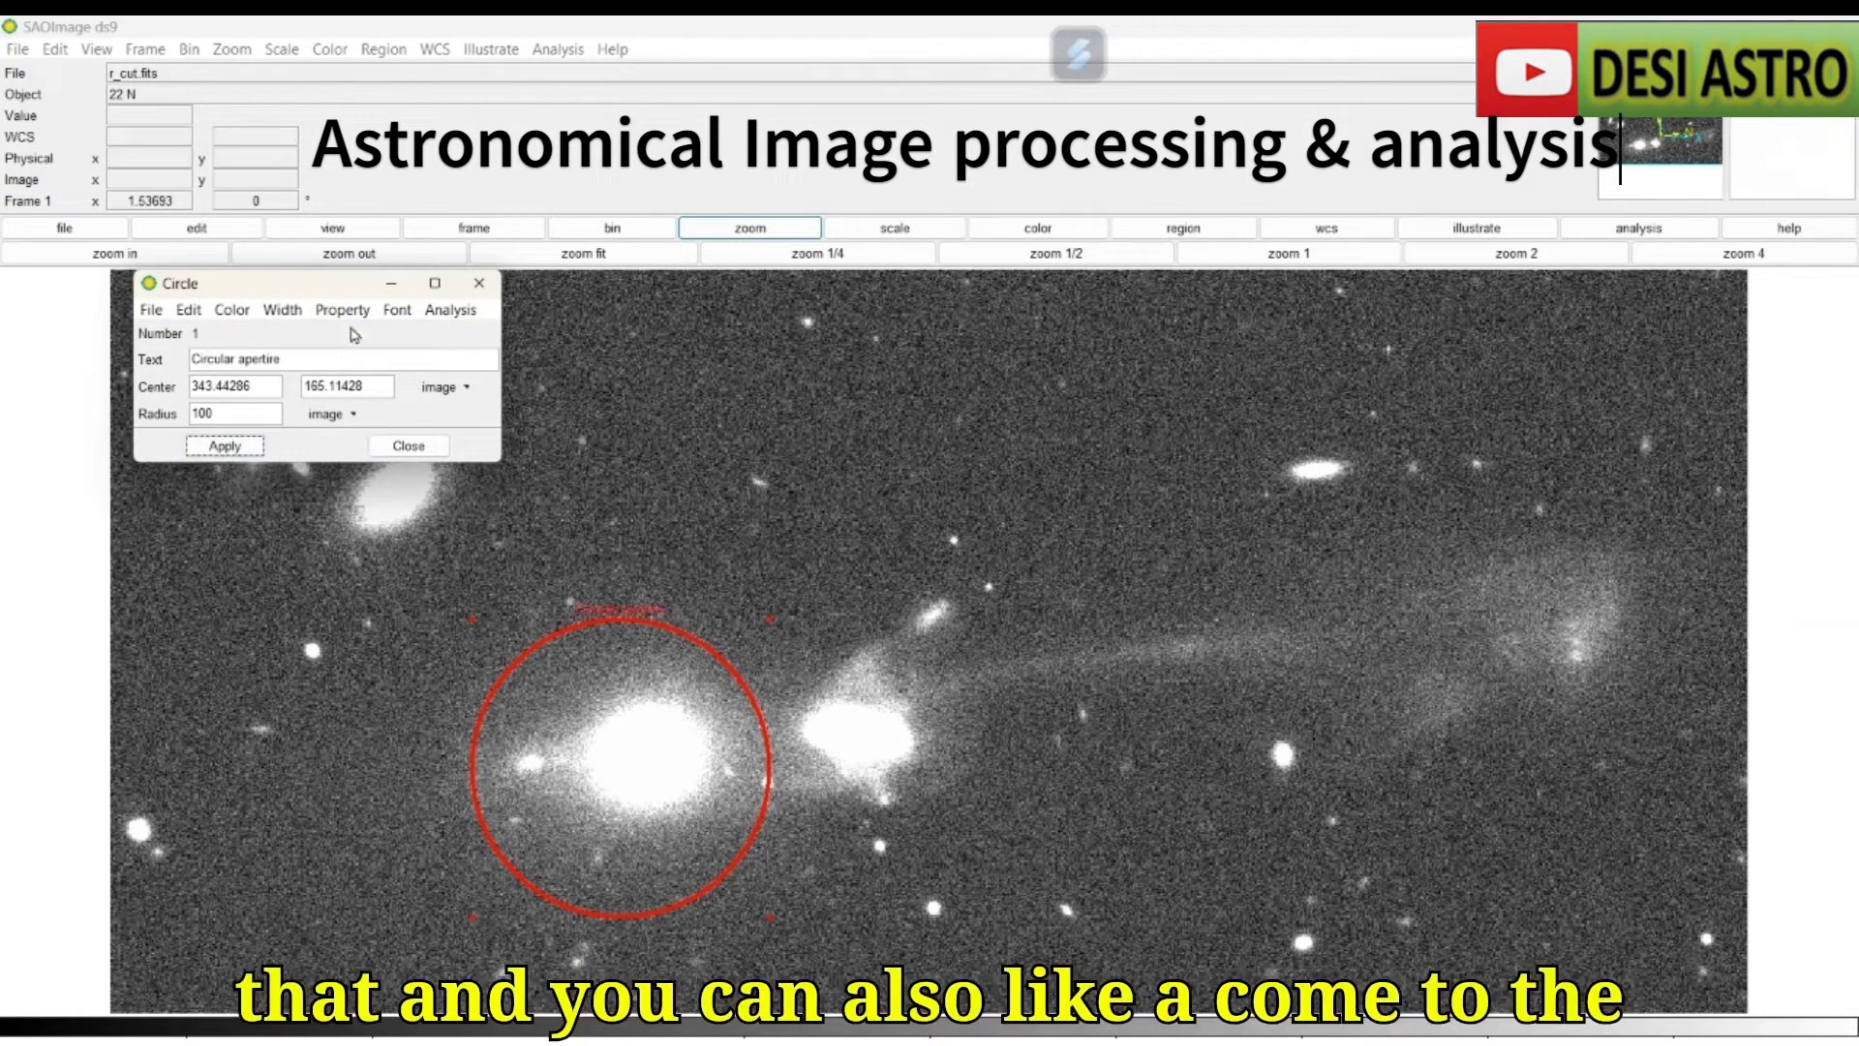
Try font size 20 on the circle's label and settle on size 36.
click(395, 314)
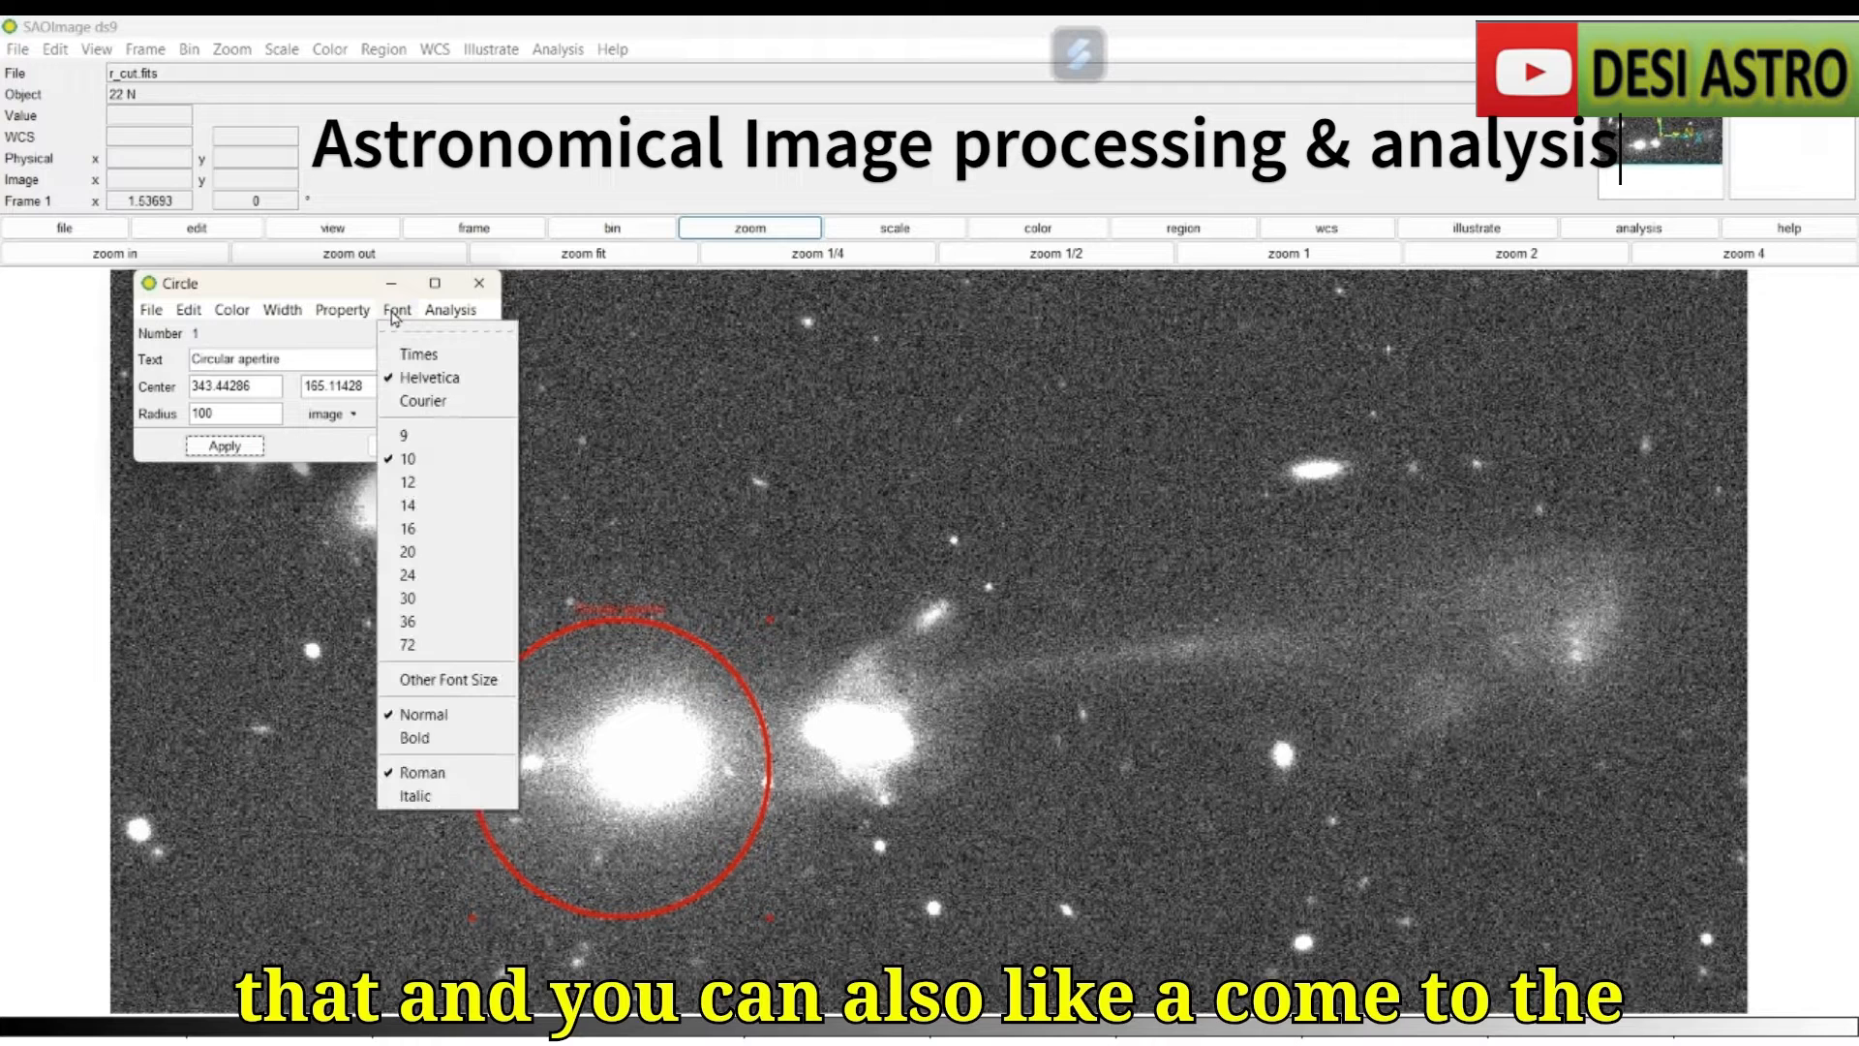
click(427, 562)
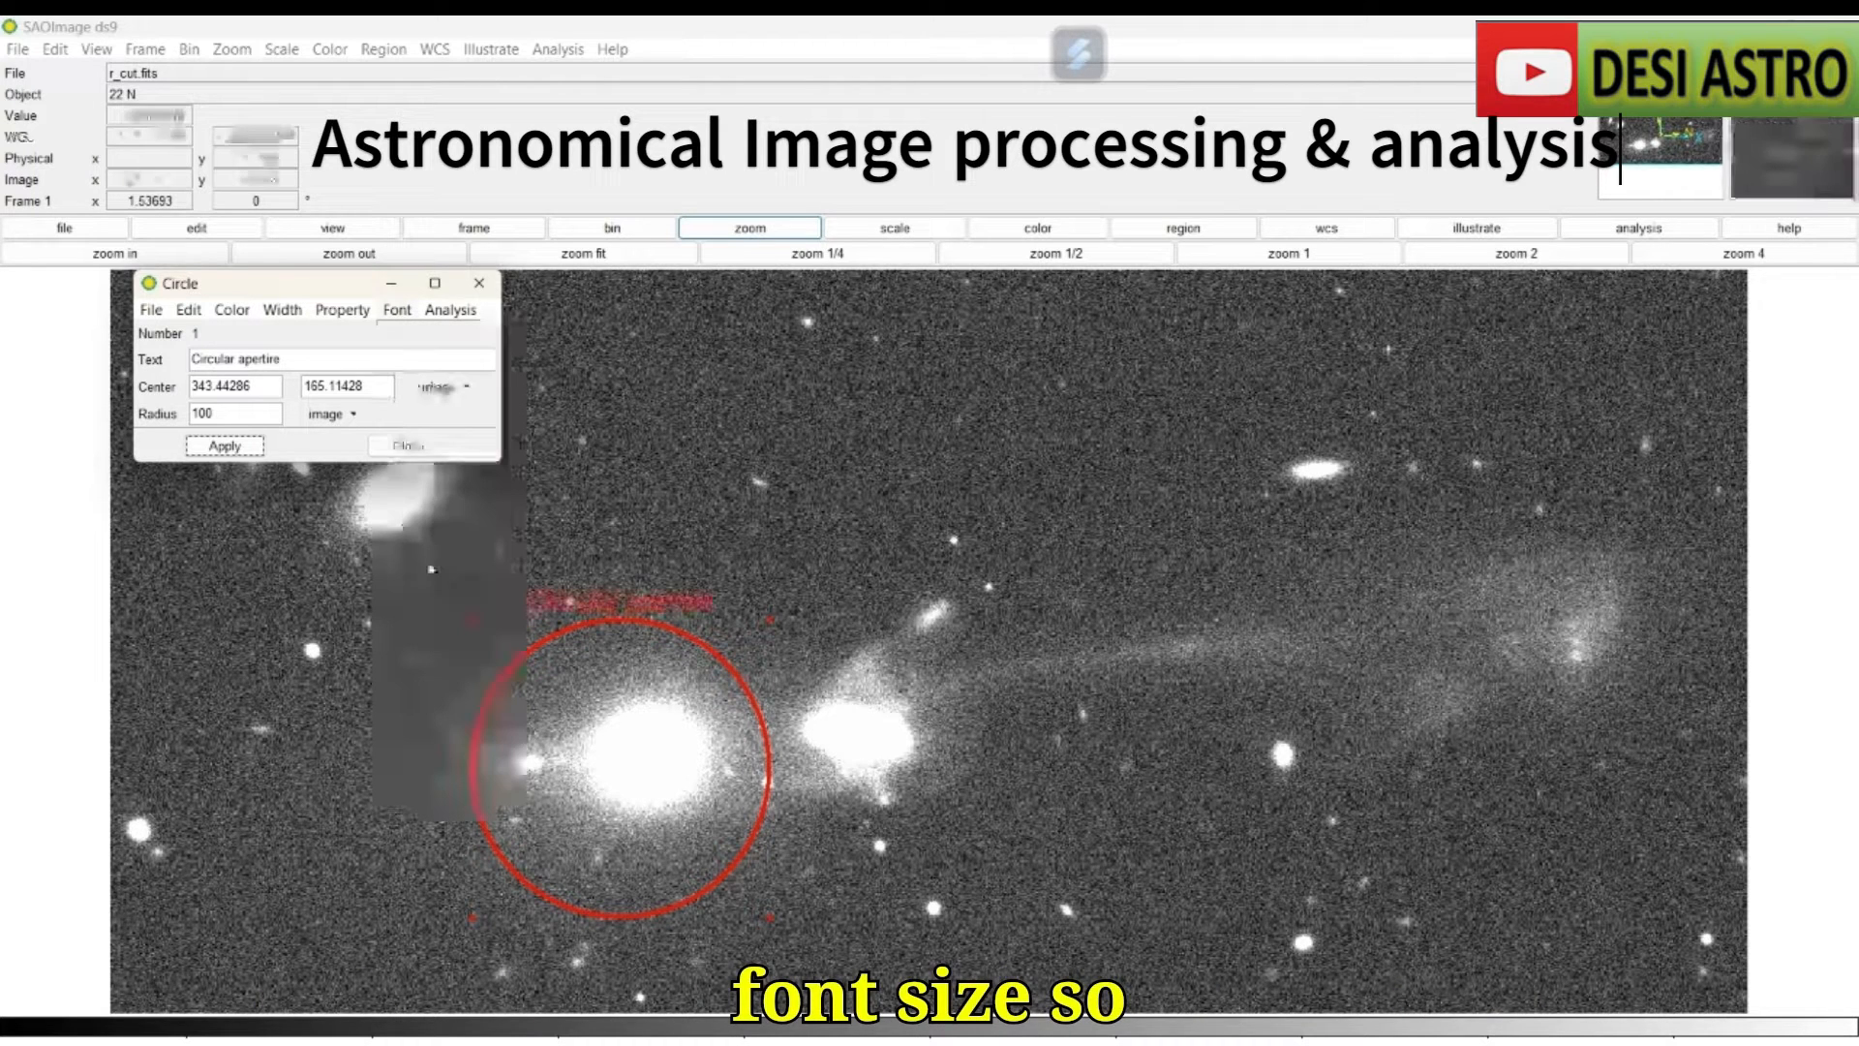
click(397, 309)
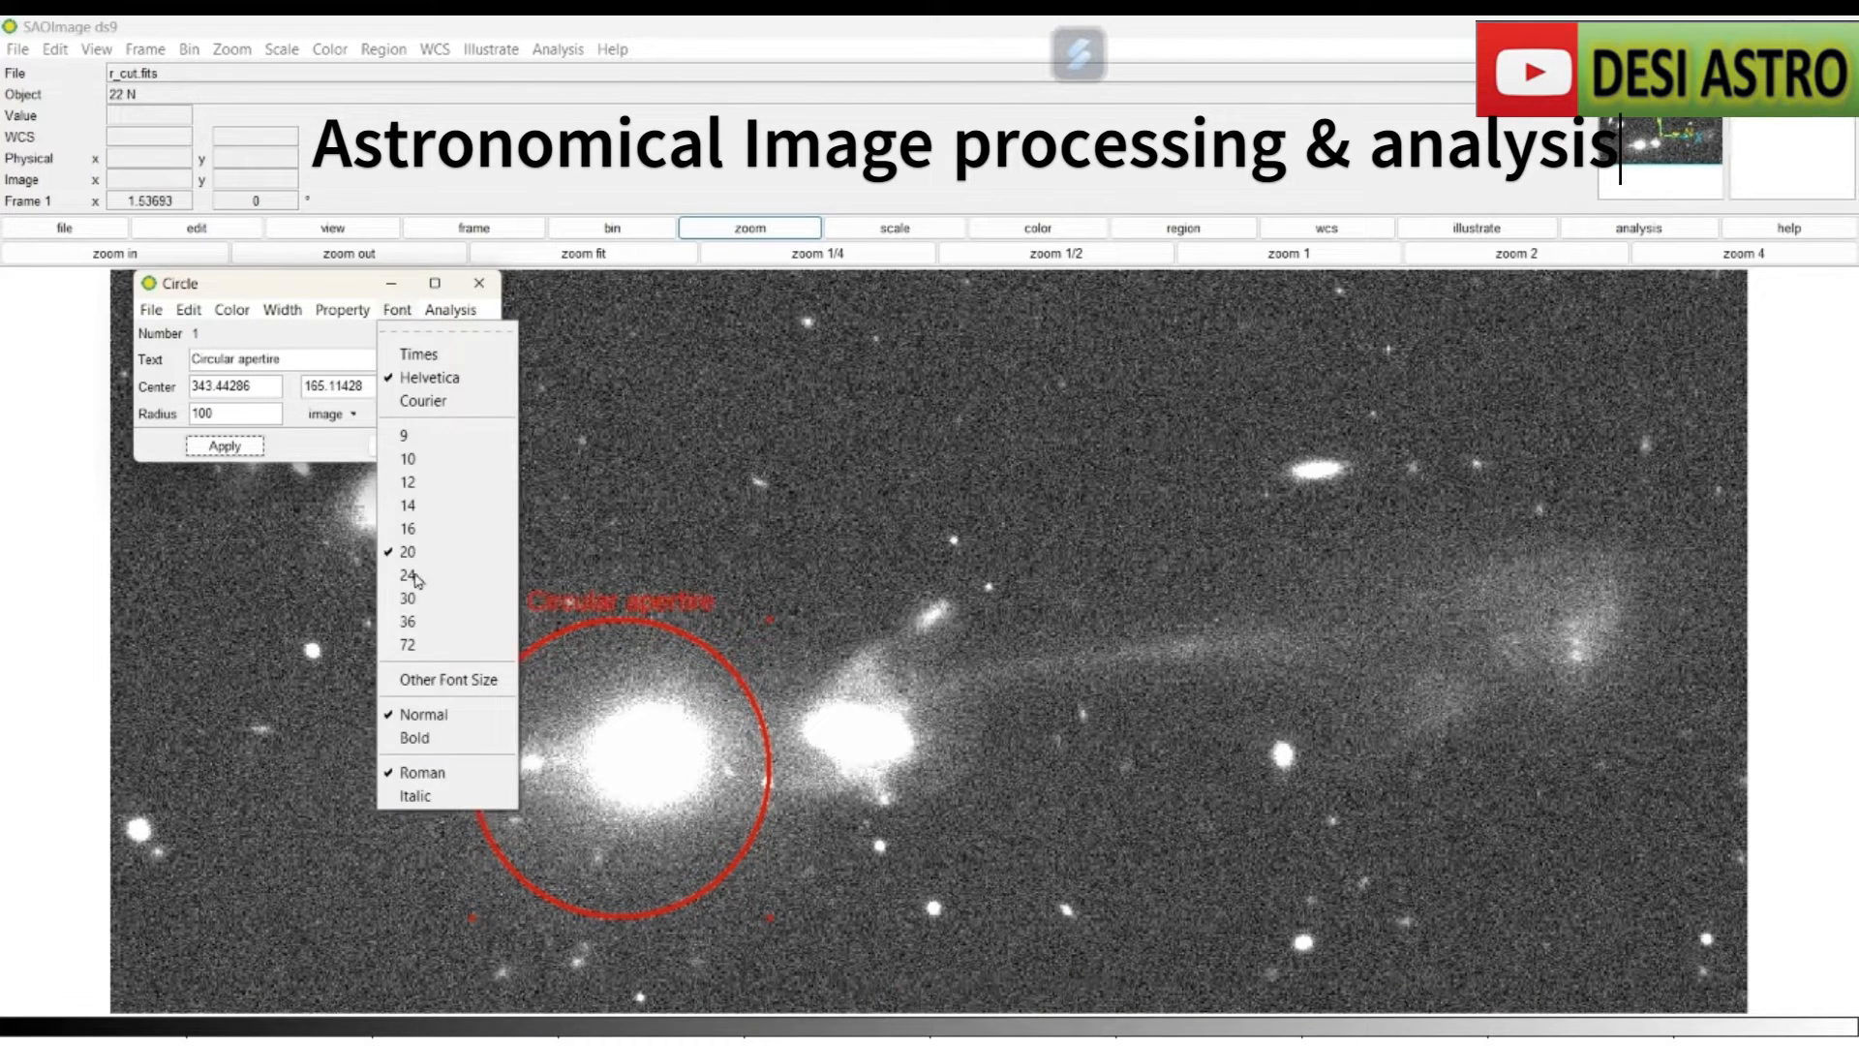
click(408, 622)
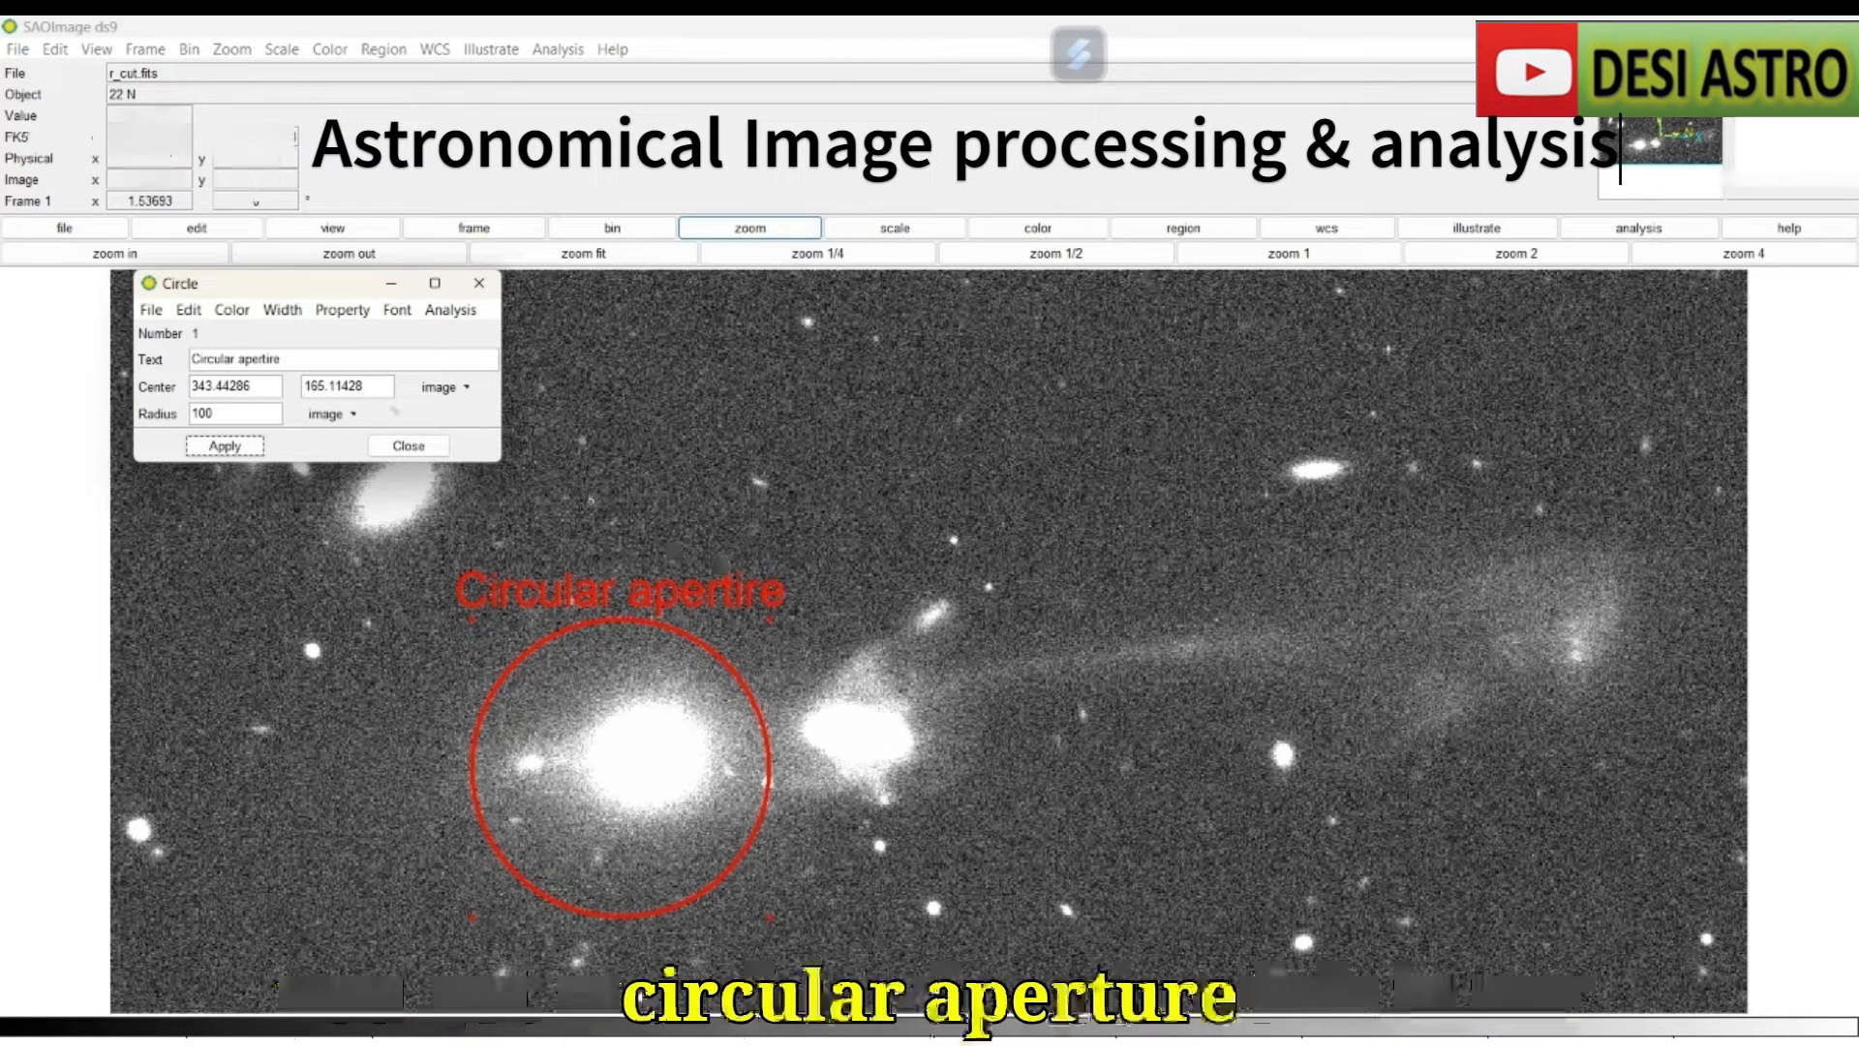
Correct the circle's label to read "Circular aperture" and apply it.
click(333, 363)
key(BackSpace)
key(BackSpace)
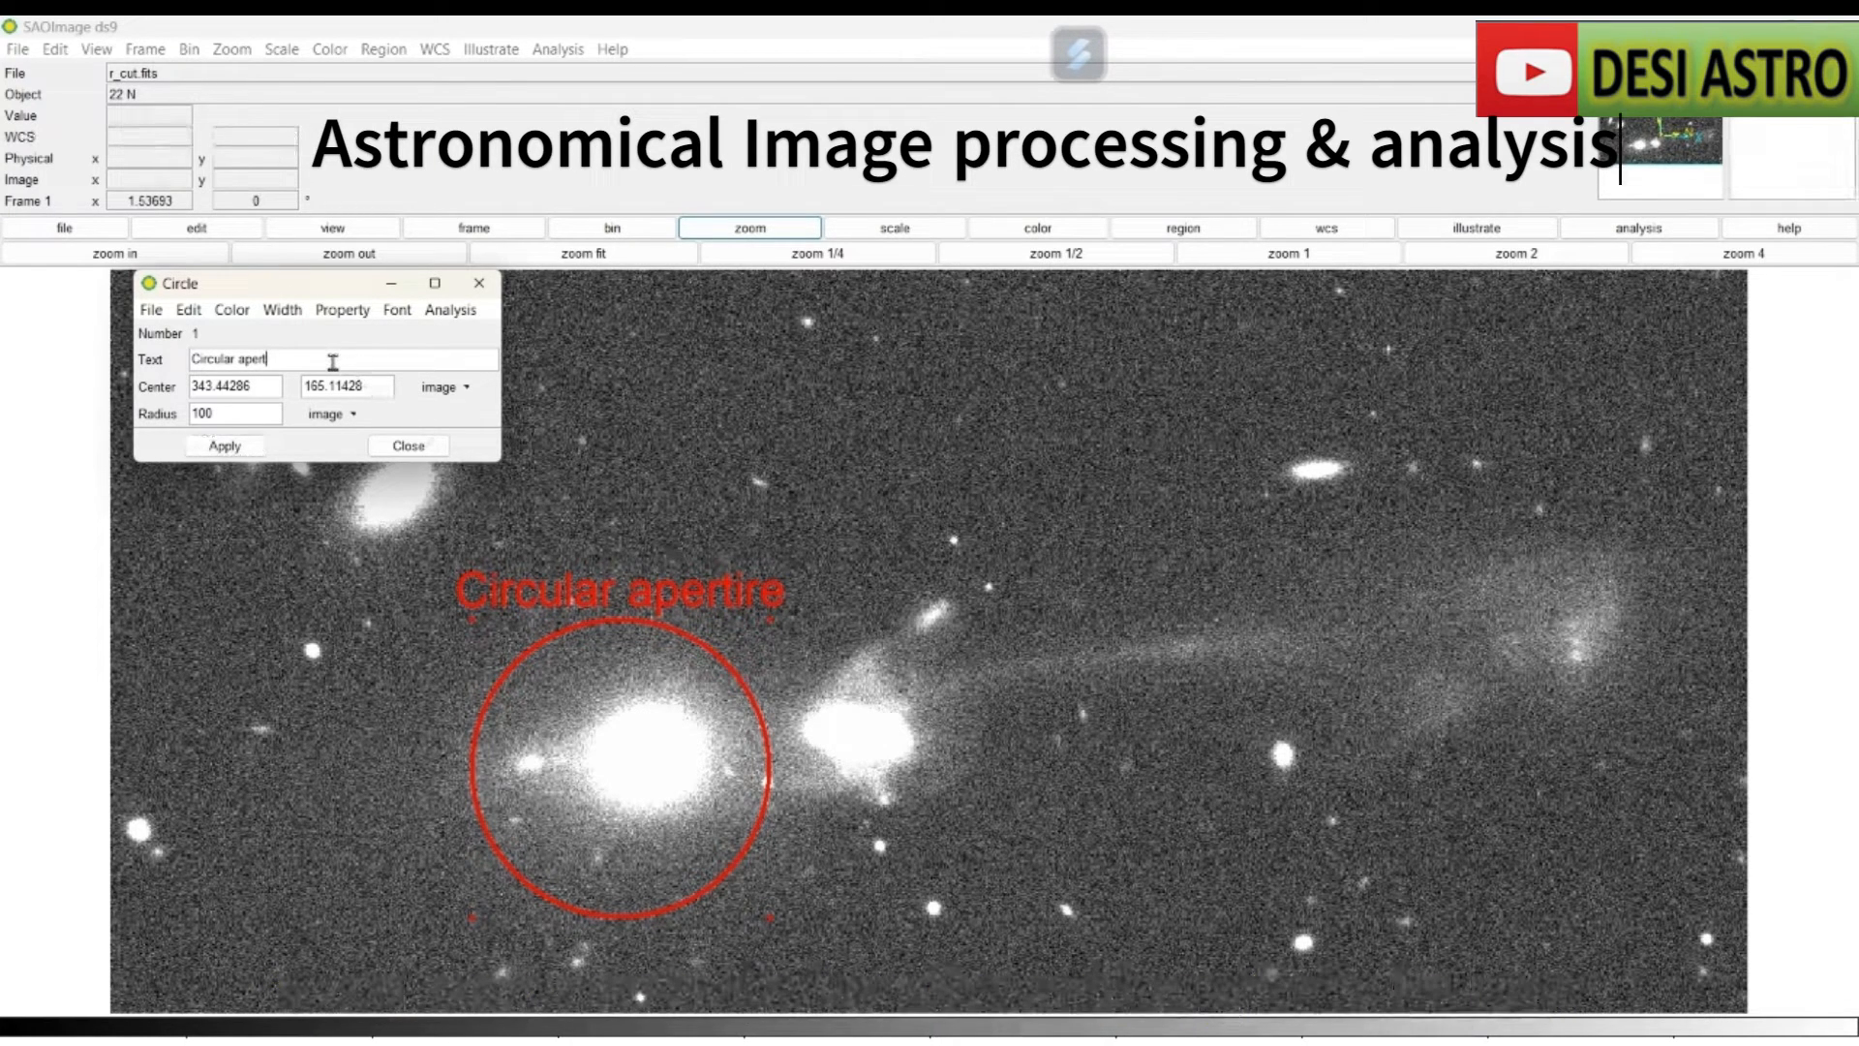
click(205, 448)
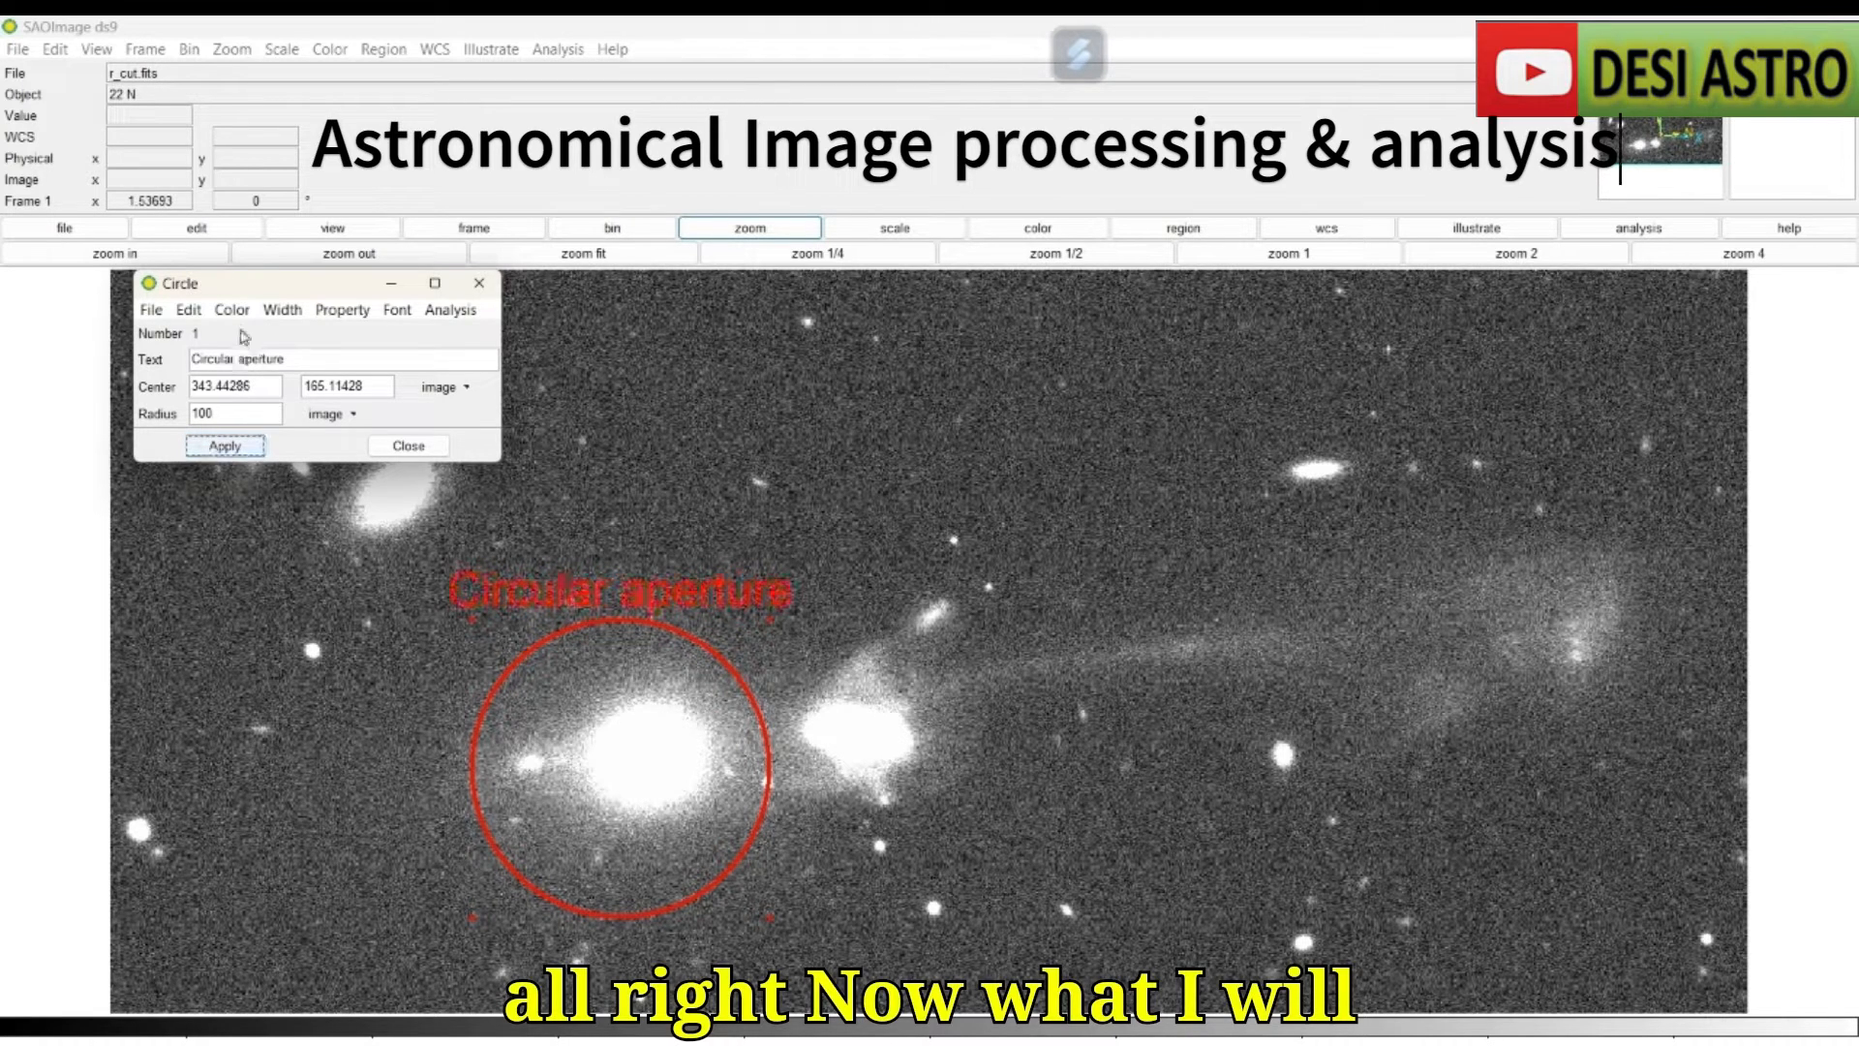
Compute the region statistics for the circular aperture and set the results text to font size 24.
drag(242, 293, 368, 187)
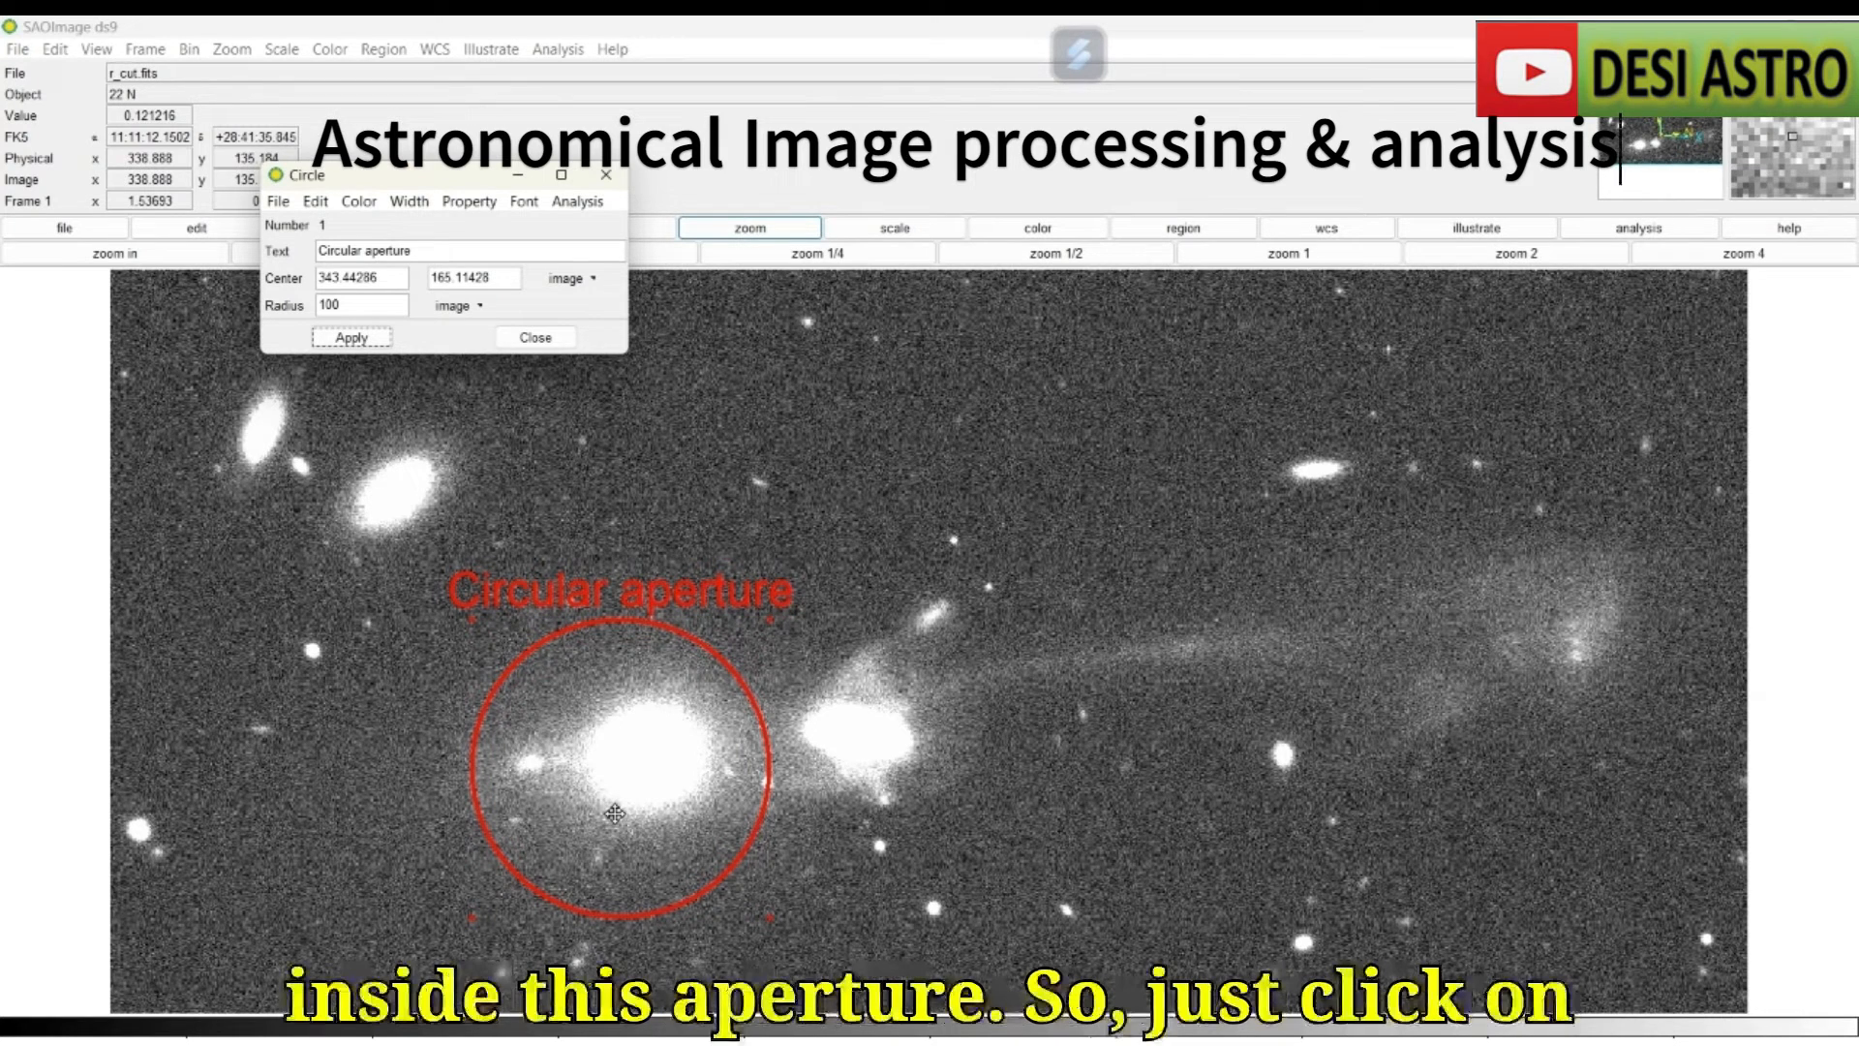
click(577, 202)
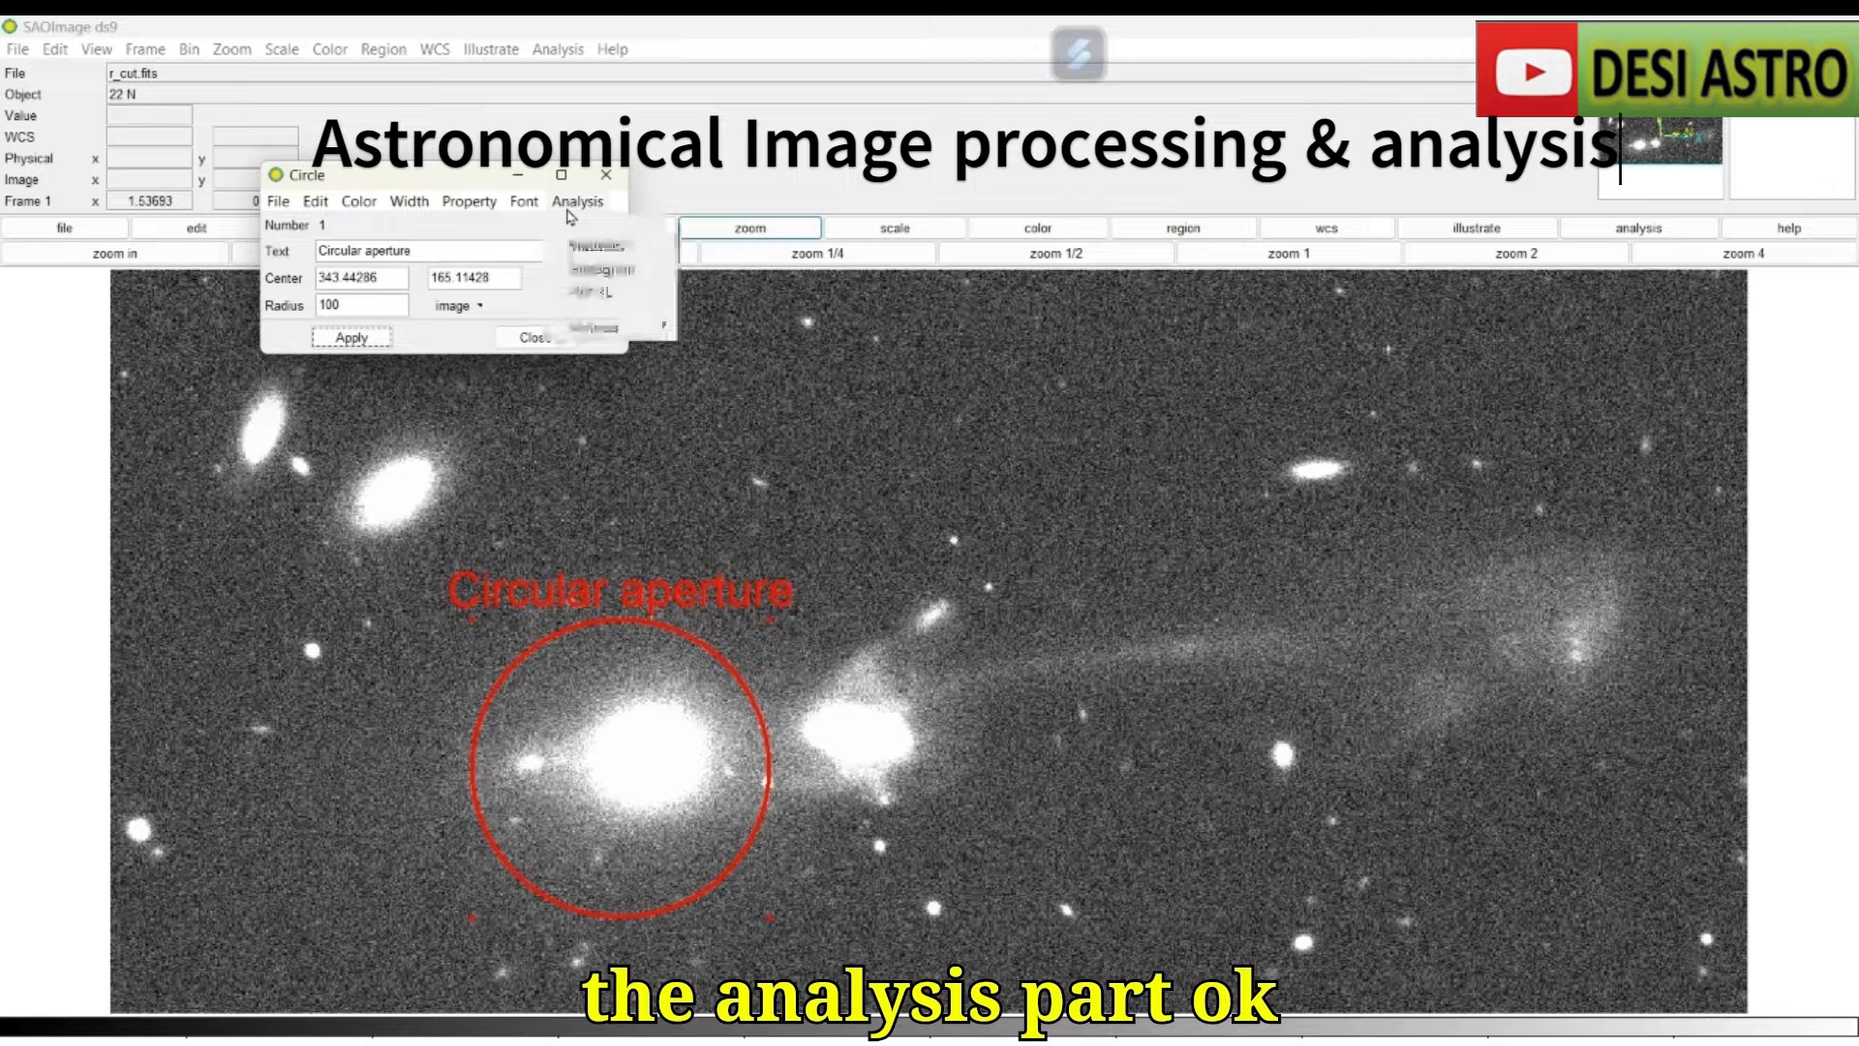
click(596, 247)
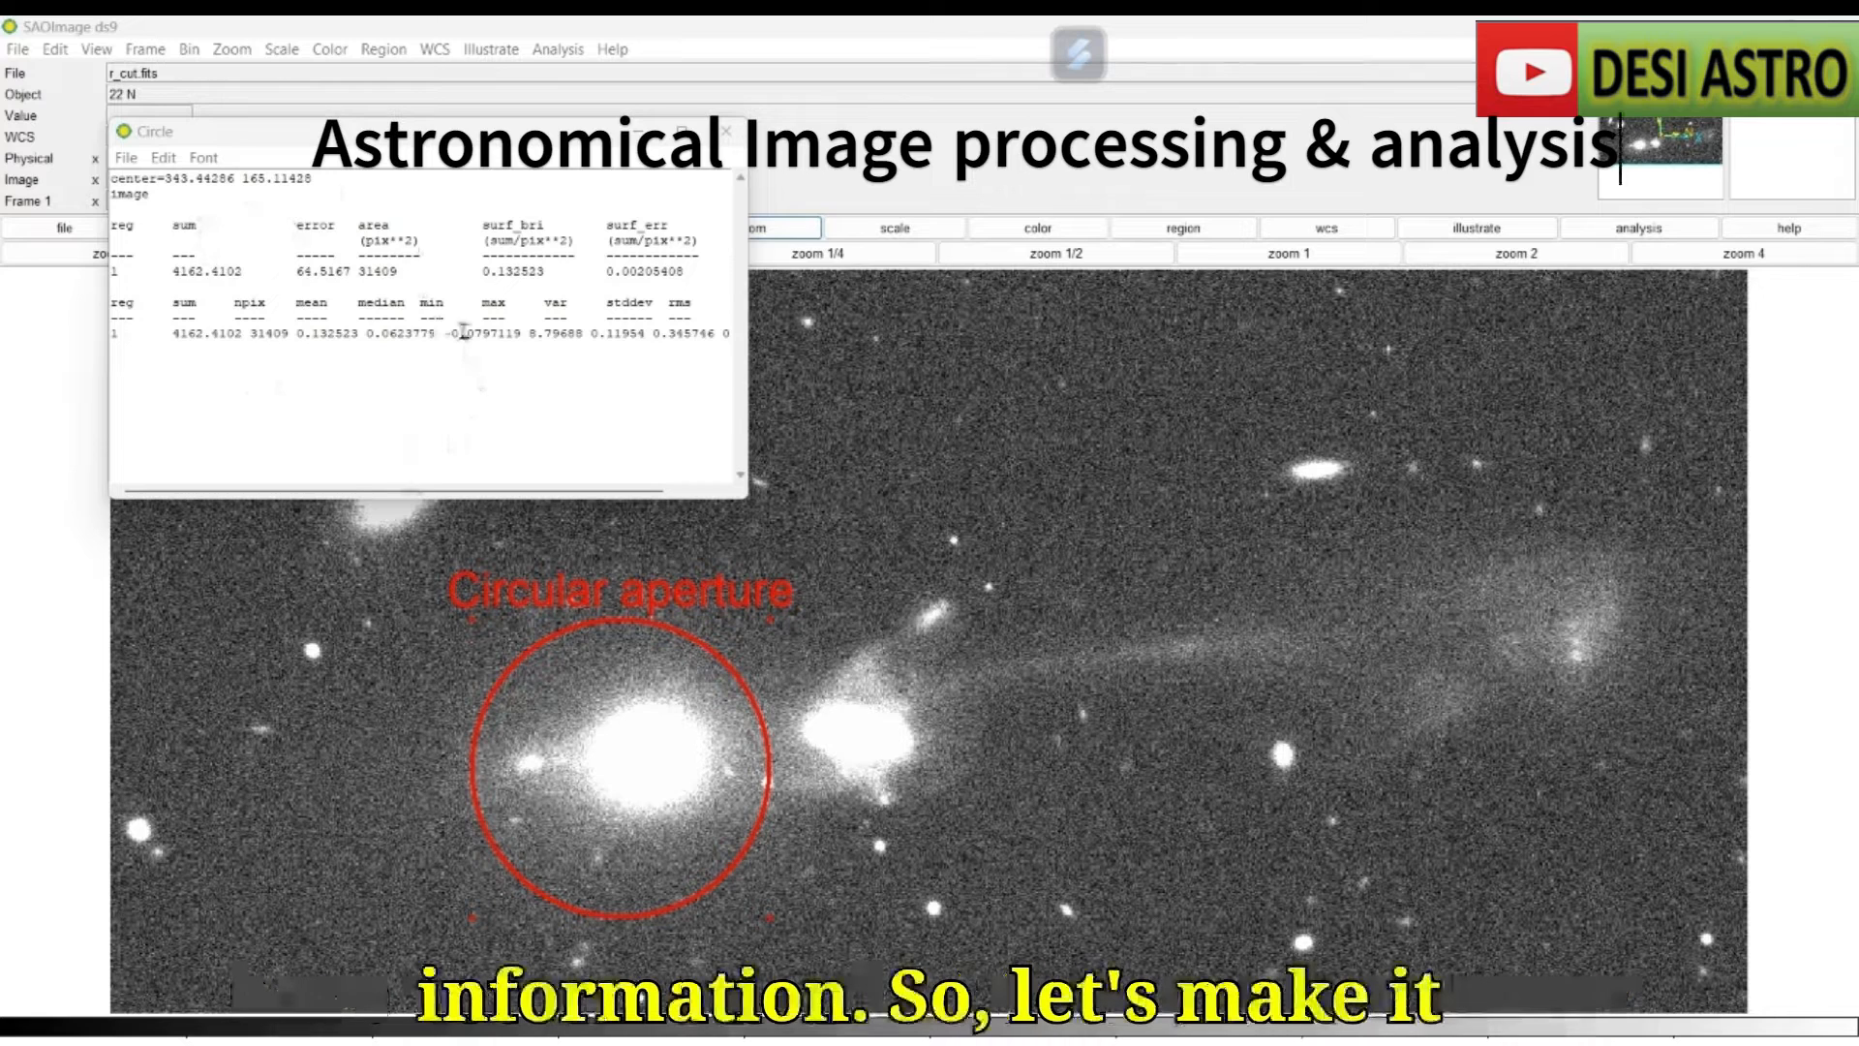
click(206, 158)
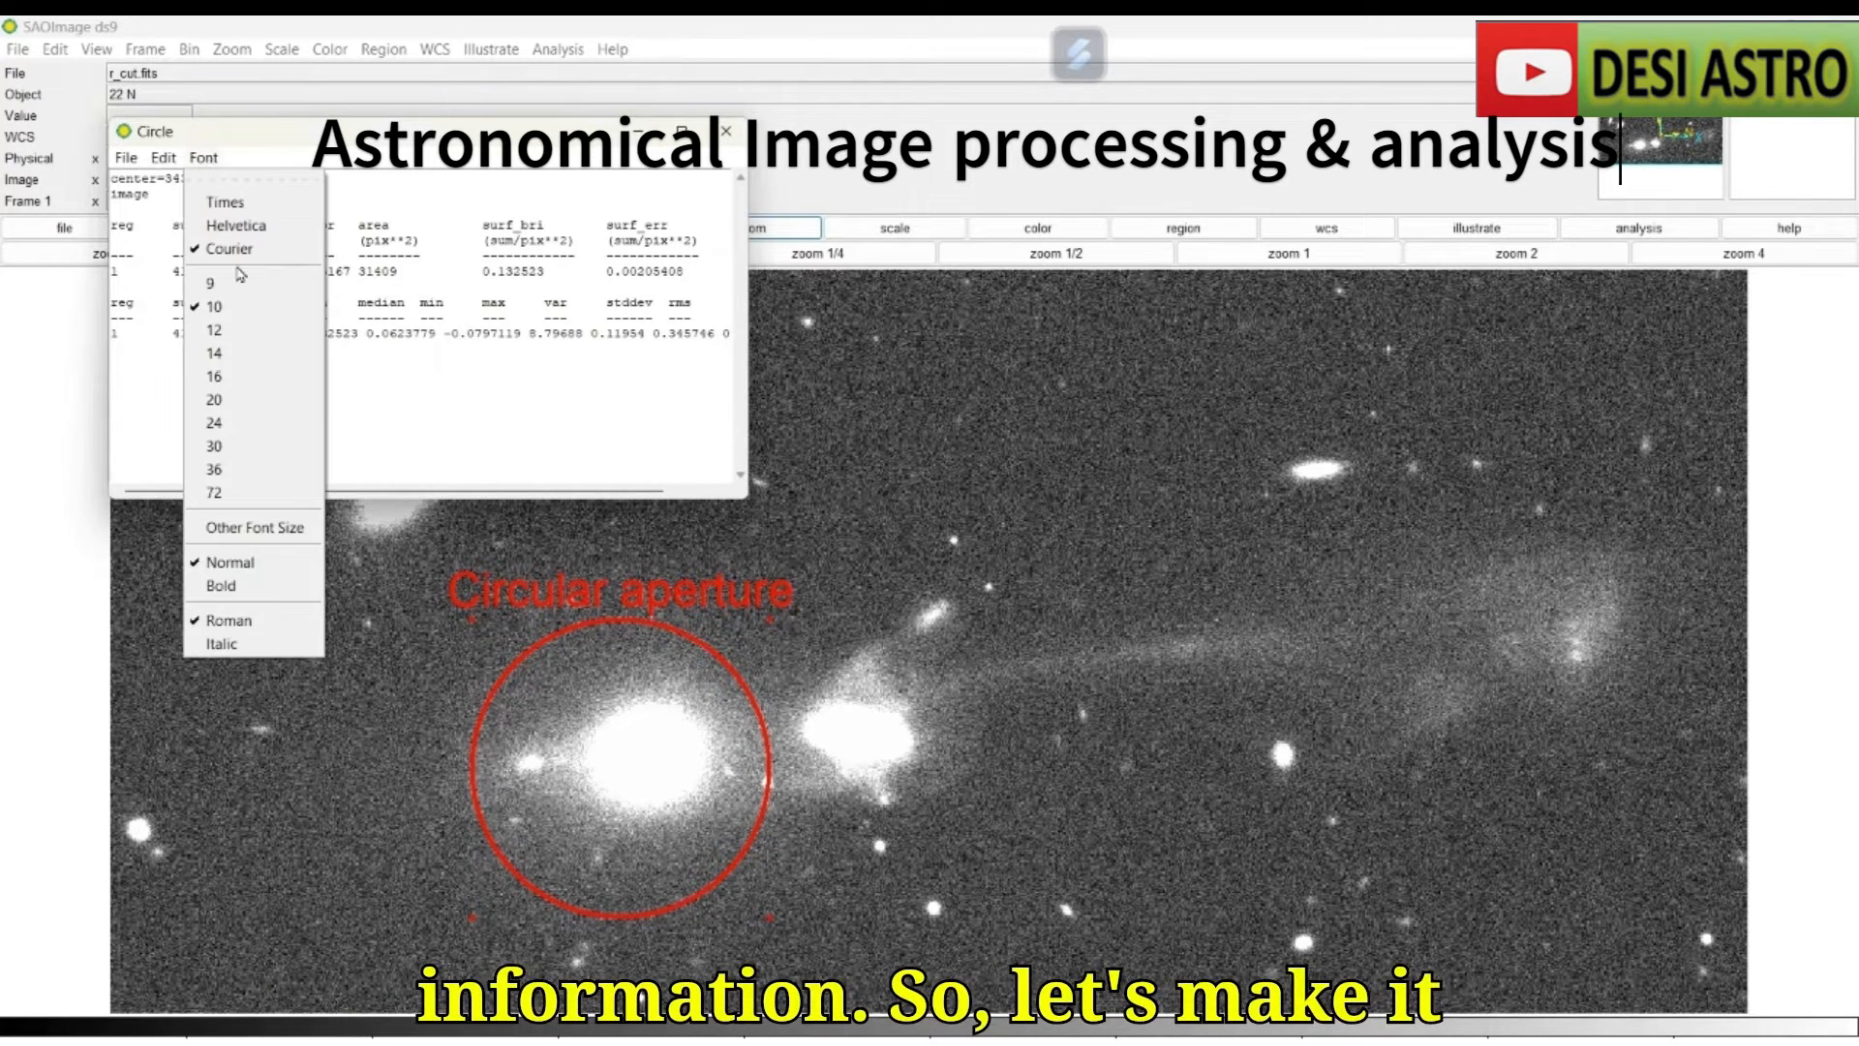
click(234, 424)
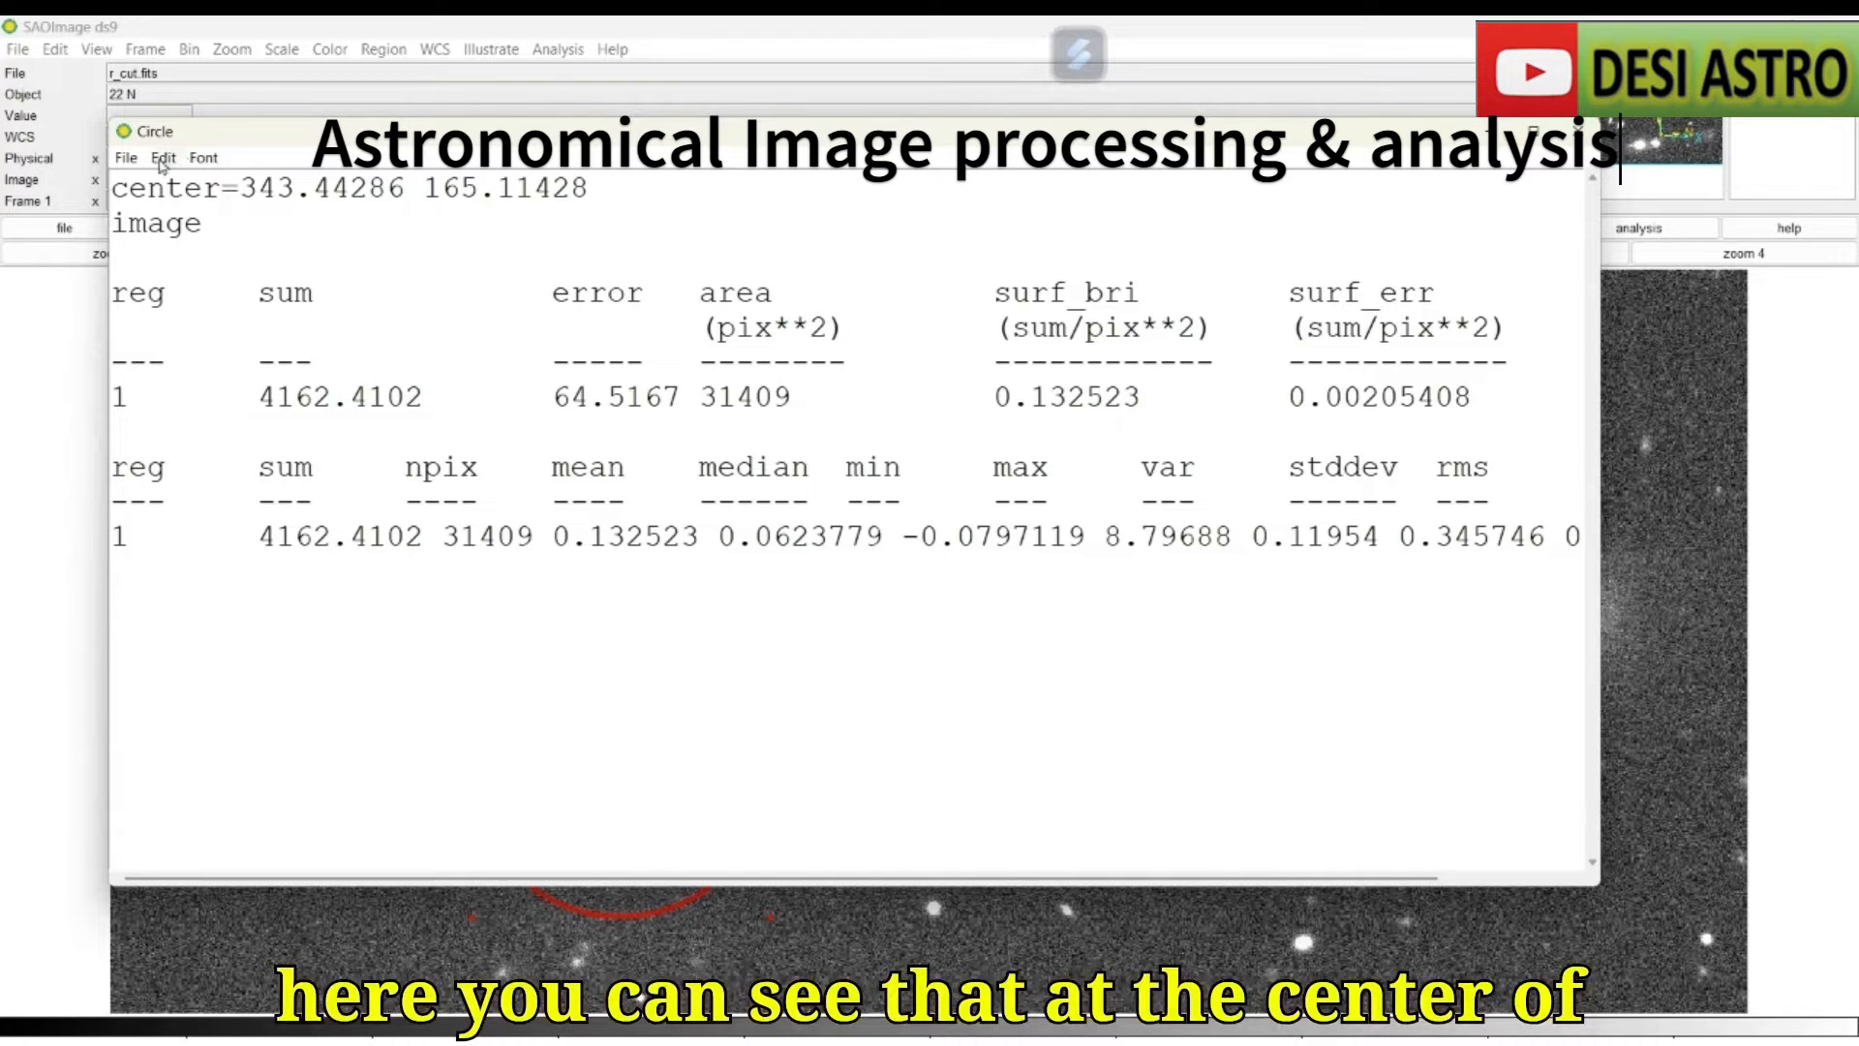
Examine the region's centre coordinates, its flux sum and the error in the statistics results.
drag(128, 194, 565, 181)
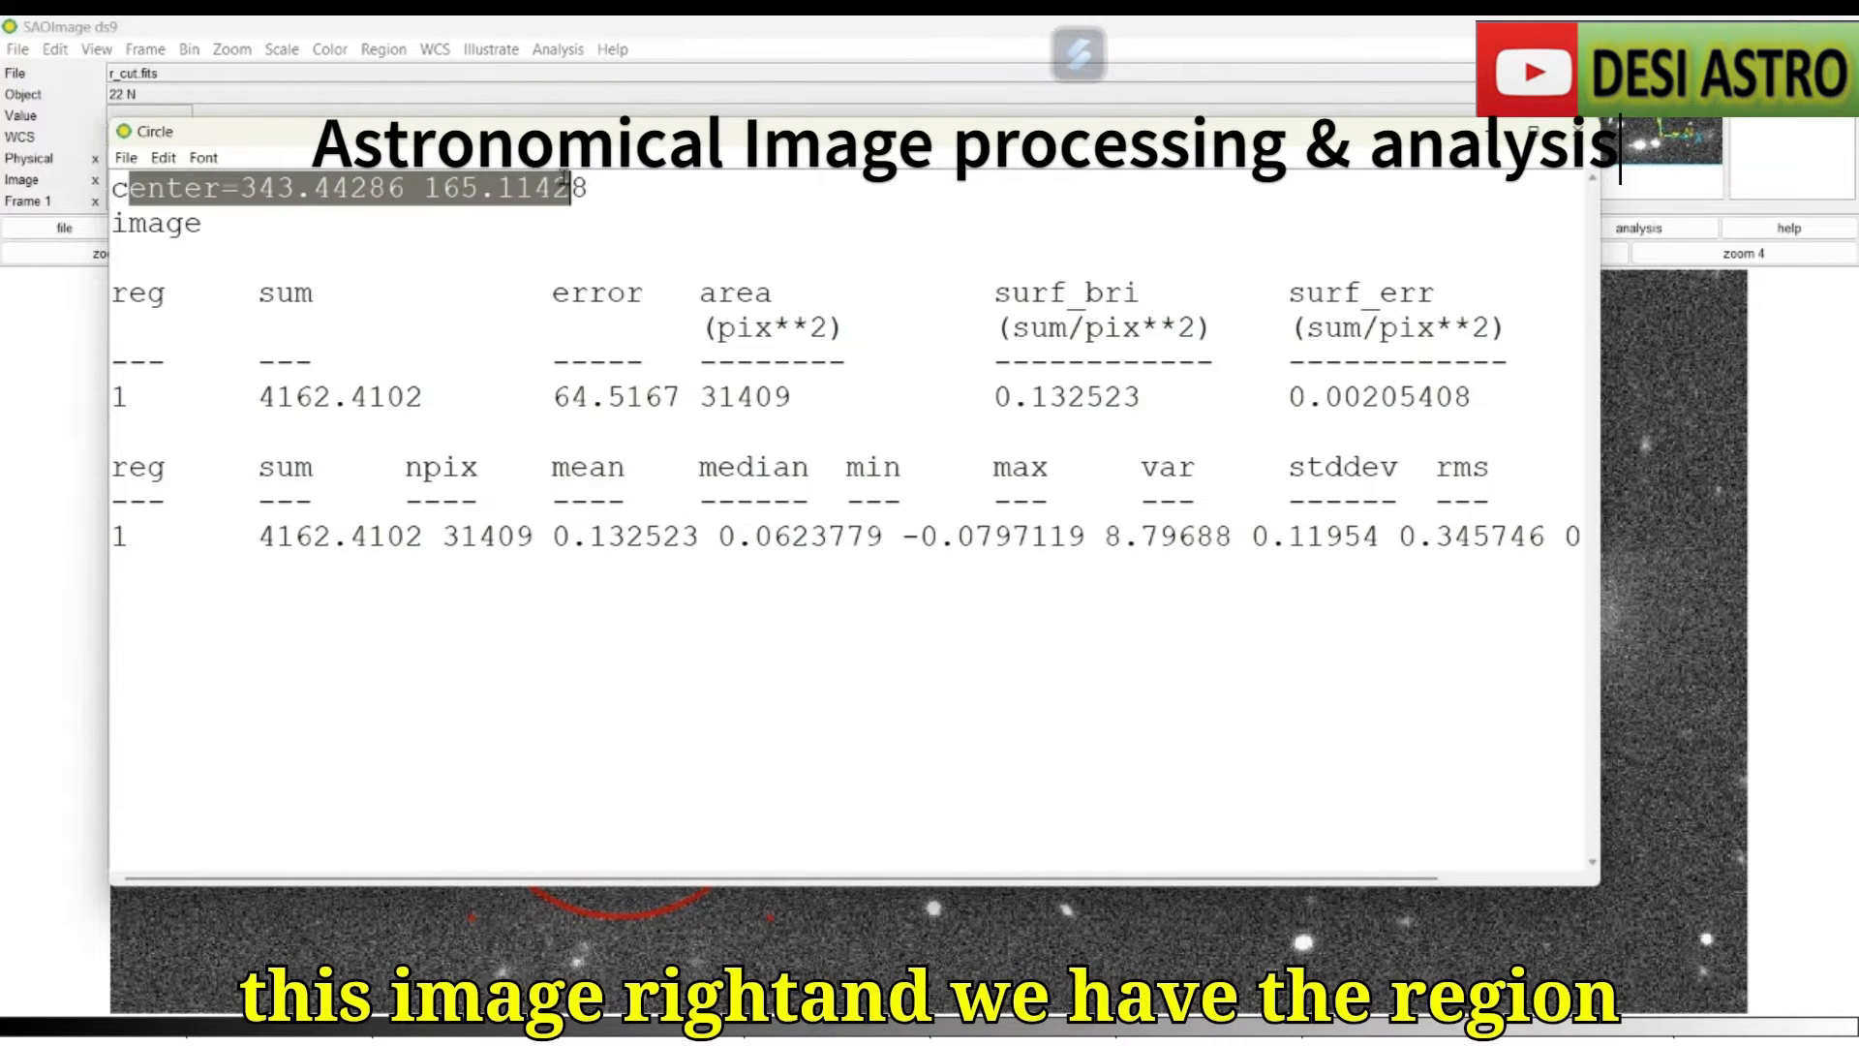
click(454, 232)
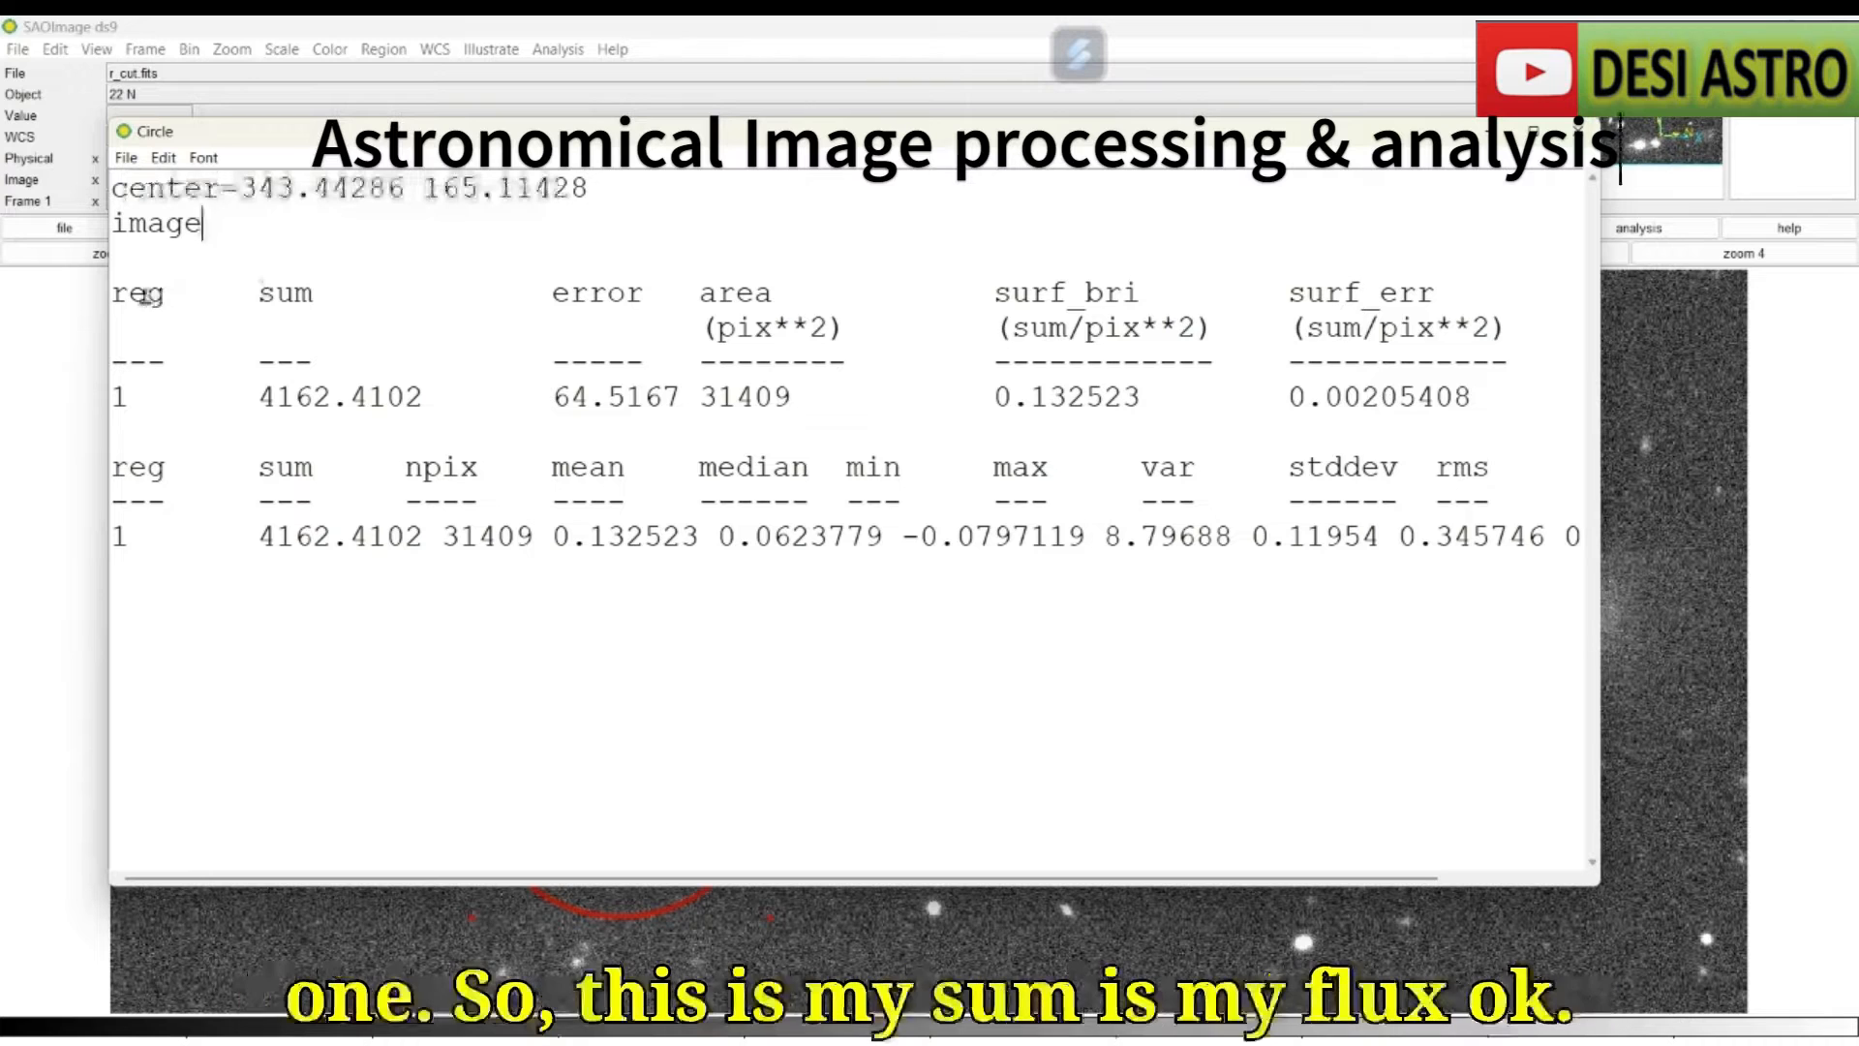
drag(248, 297, 299, 328)
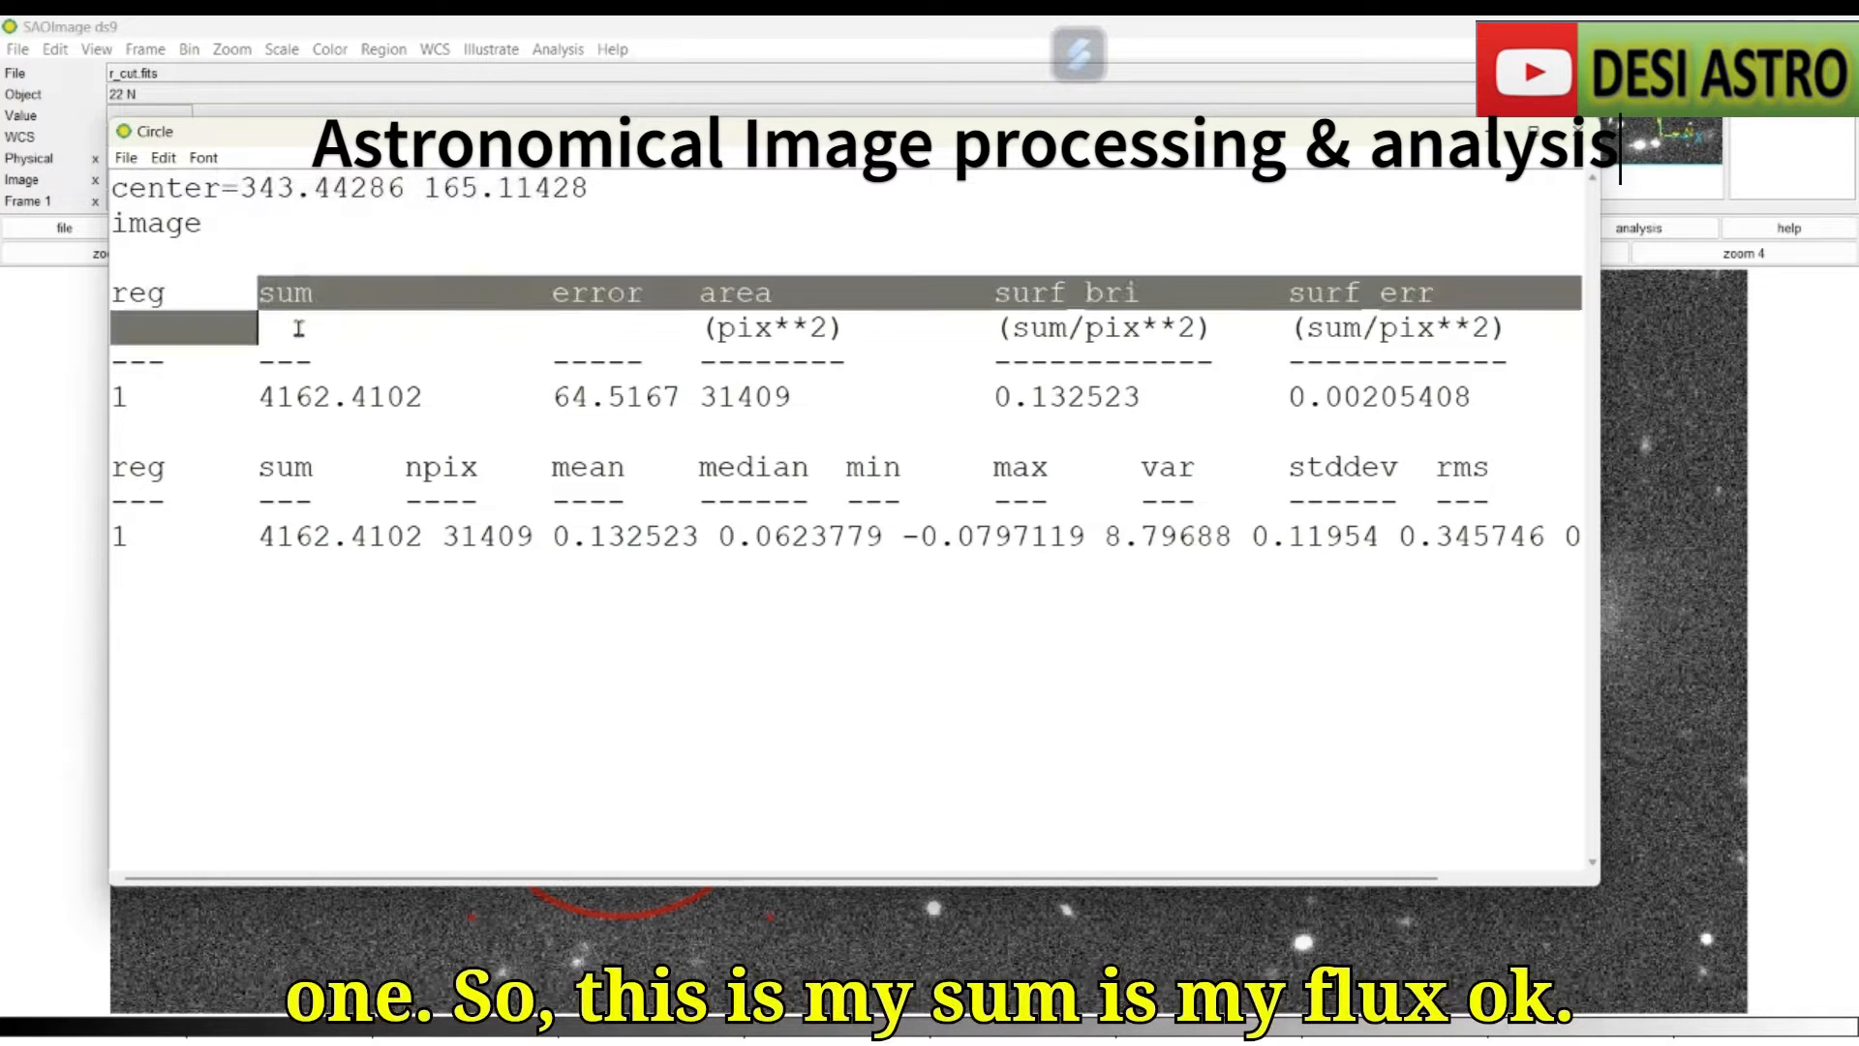
drag(420, 396, 276, 398)
drag(554, 293, 625, 295)
click(624, 302)
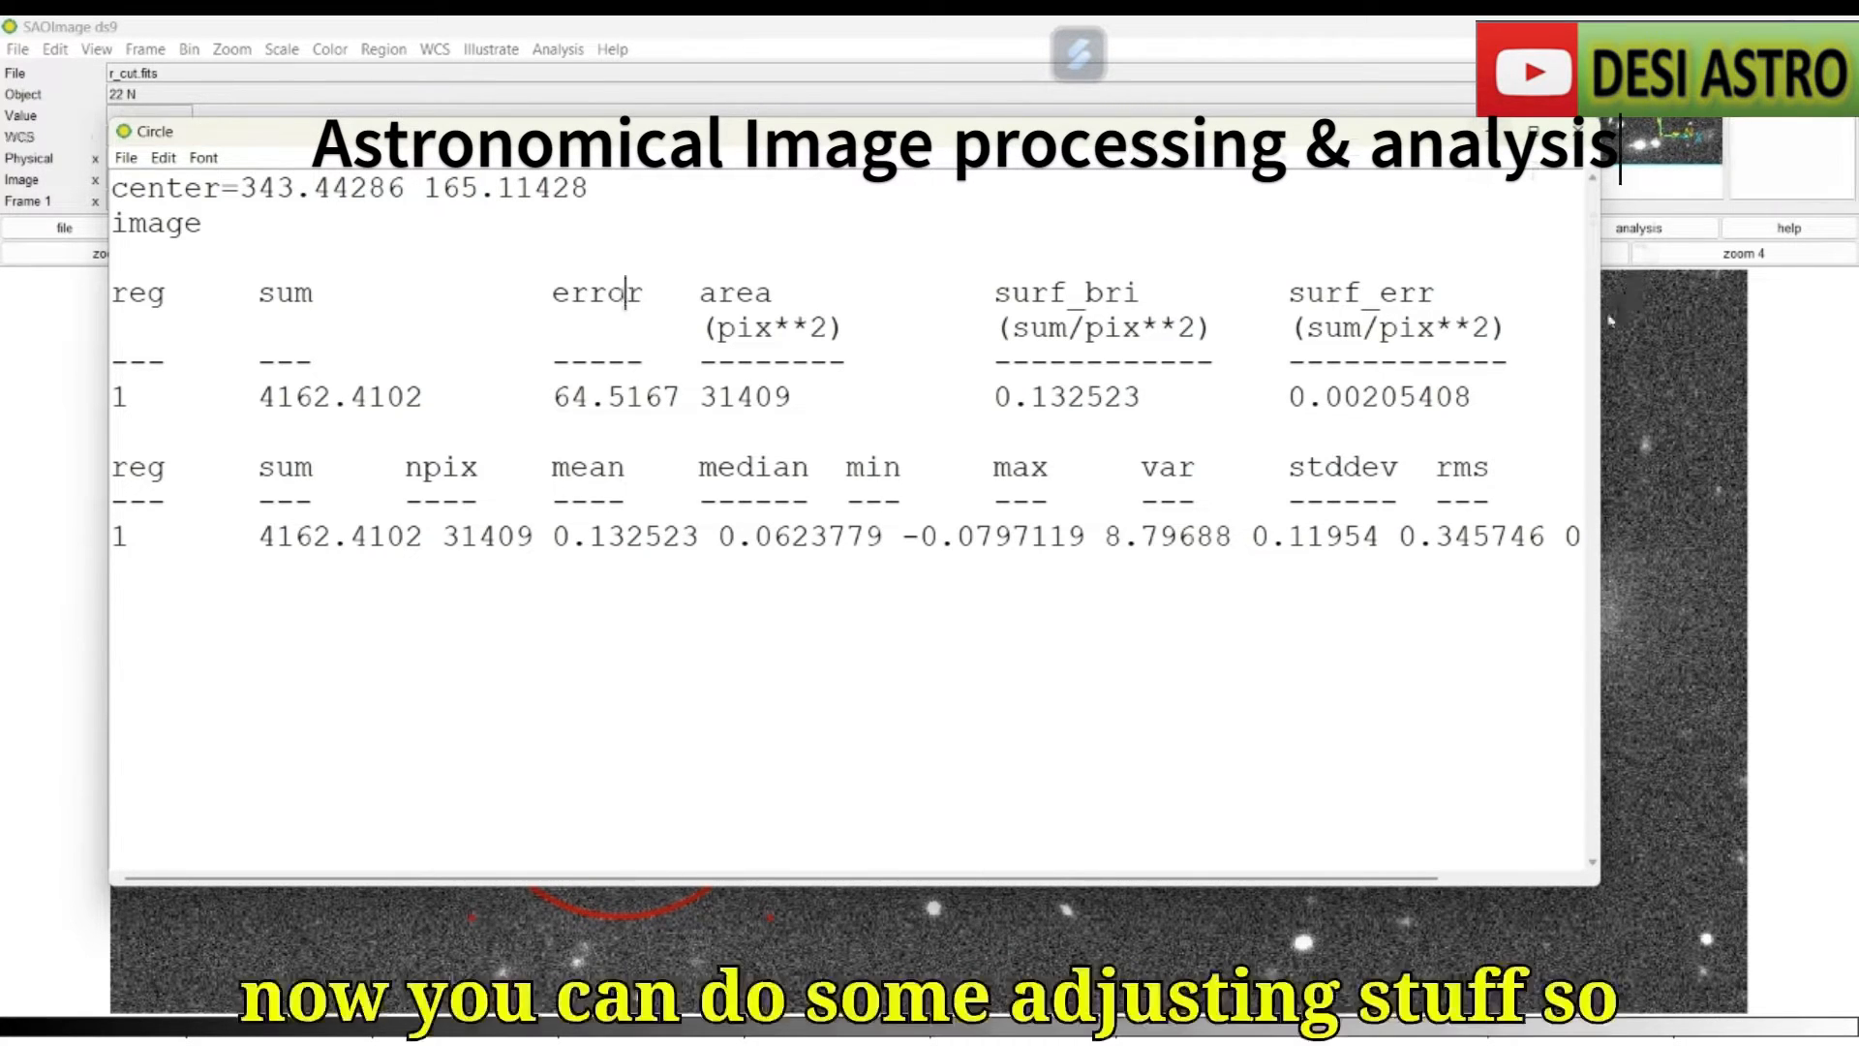
With the statistics alongside, move the aperture to empty sky at about 377, 353, then back over the bright galaxy at about 355, 167 in image coordinates.
drag(1598, 318, 1029, 283)
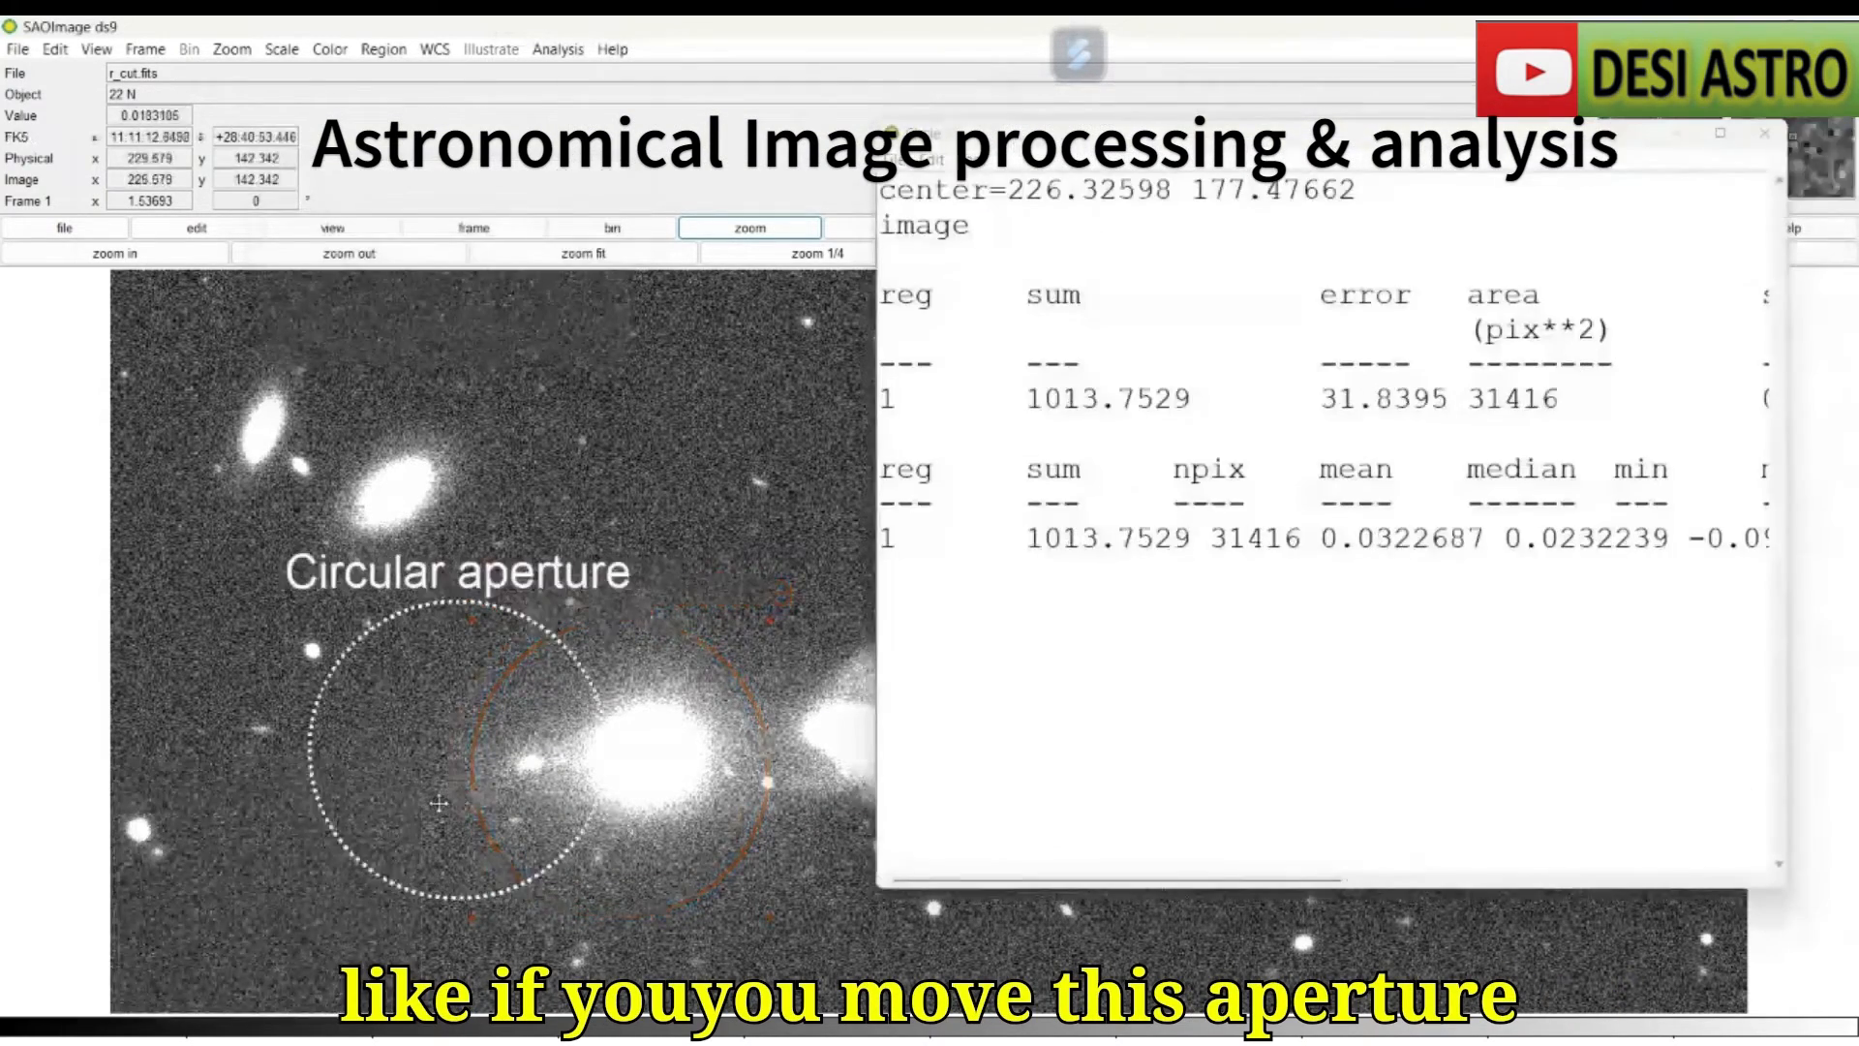
drag(446, 847, 664, 542)
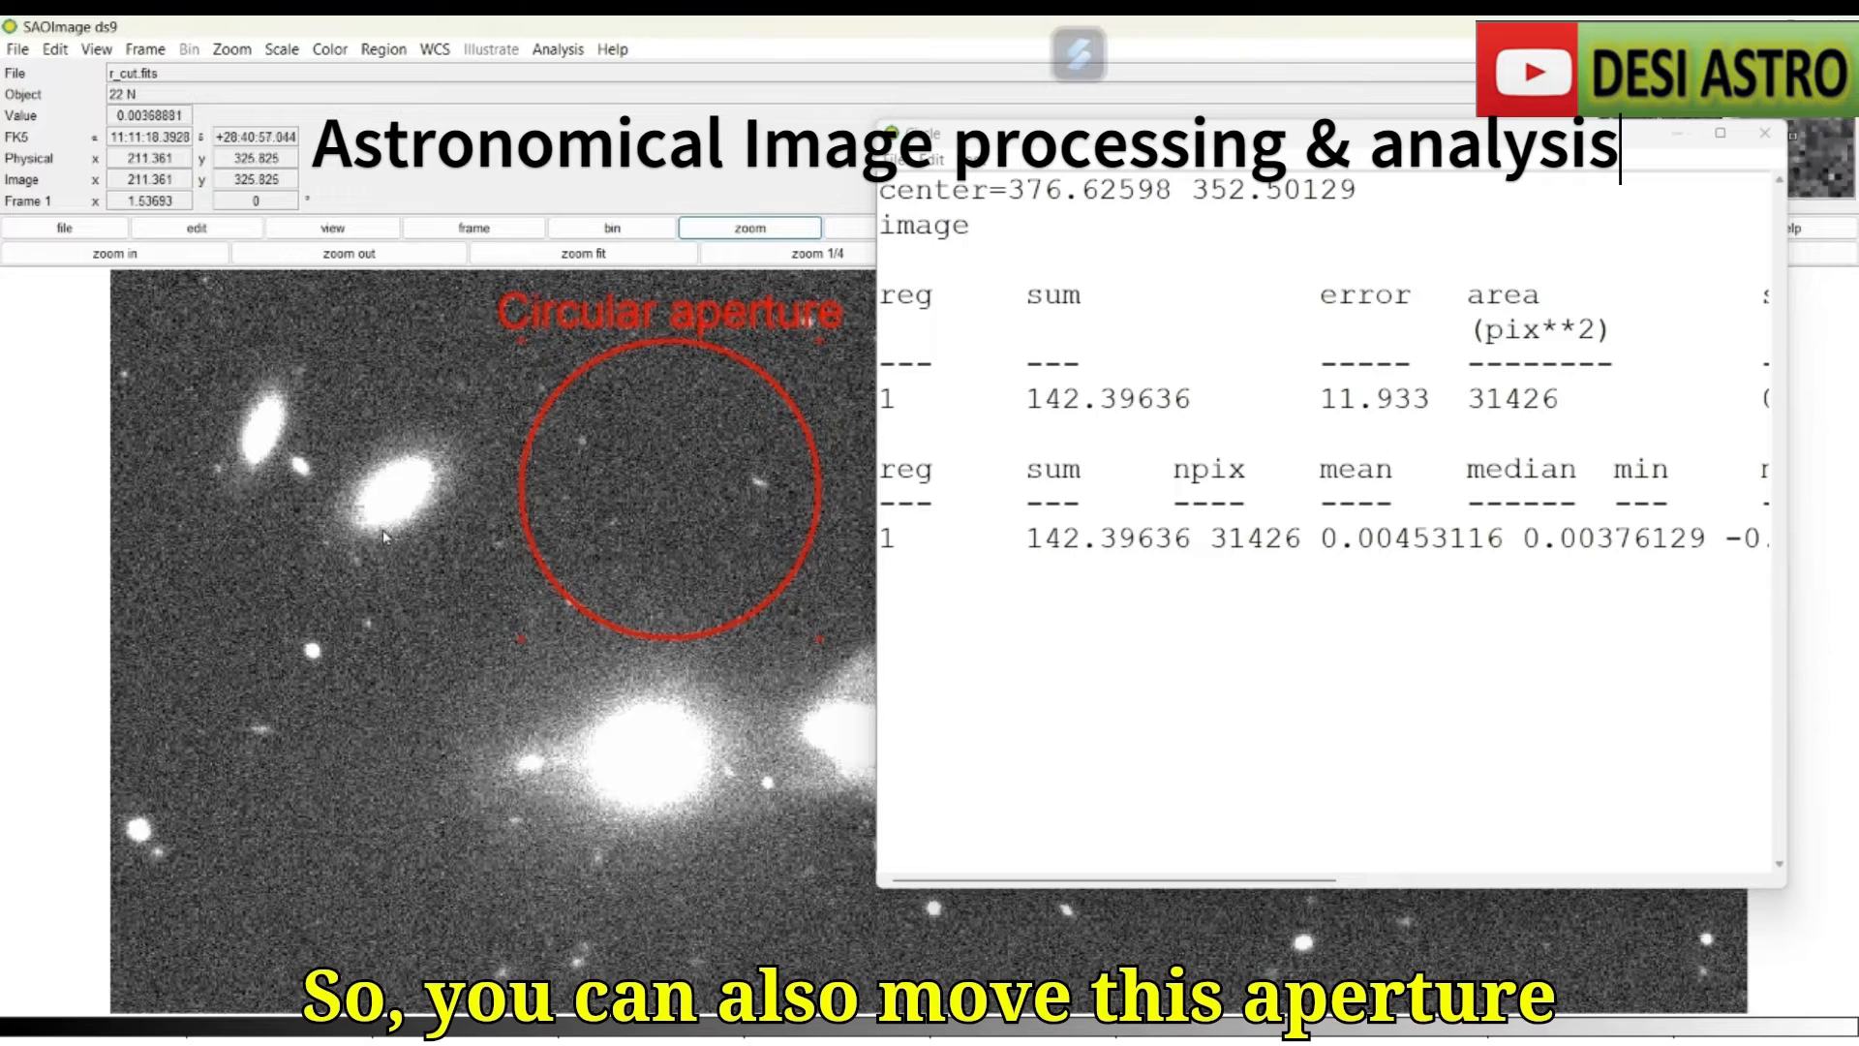
drag(593, 511, 561, 786)
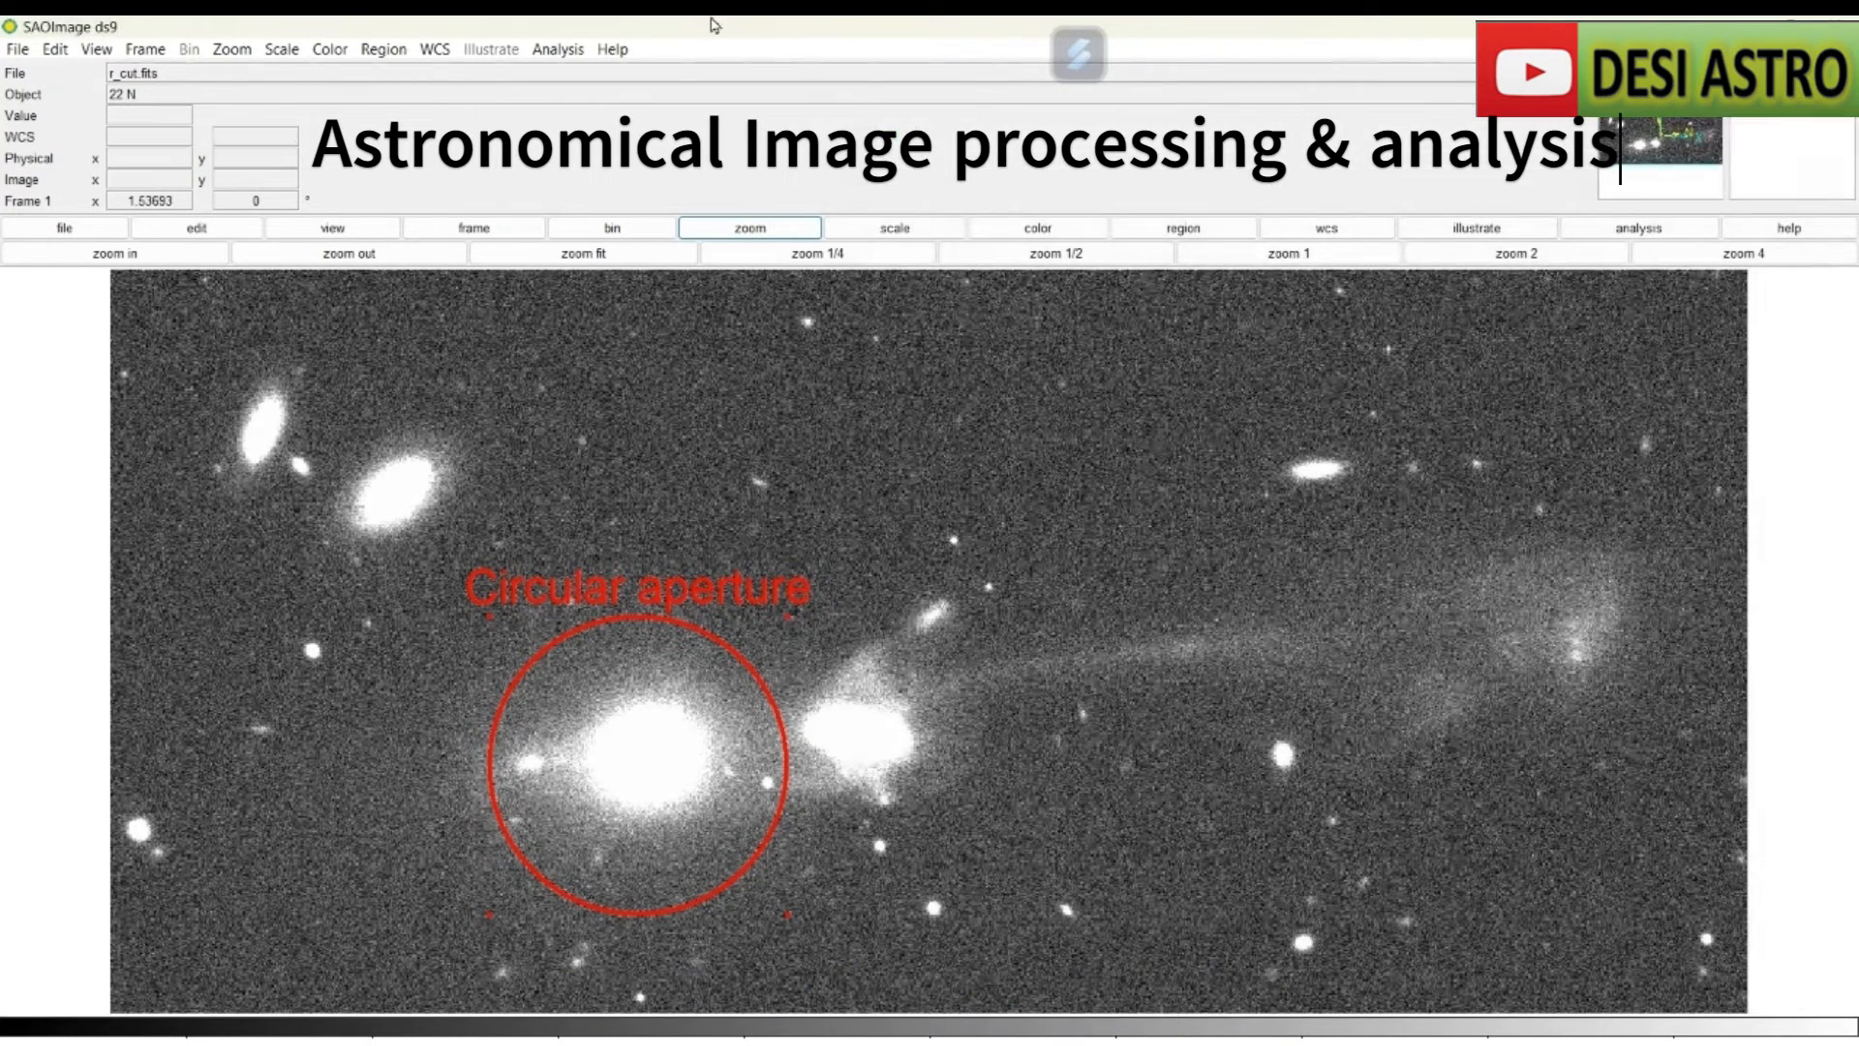
Plot a histogram of the pixels inside the circular aperture and zoom in on its low-value end, up to about 0.8 nanomaggy.
drag(714, 26, 508, 249)
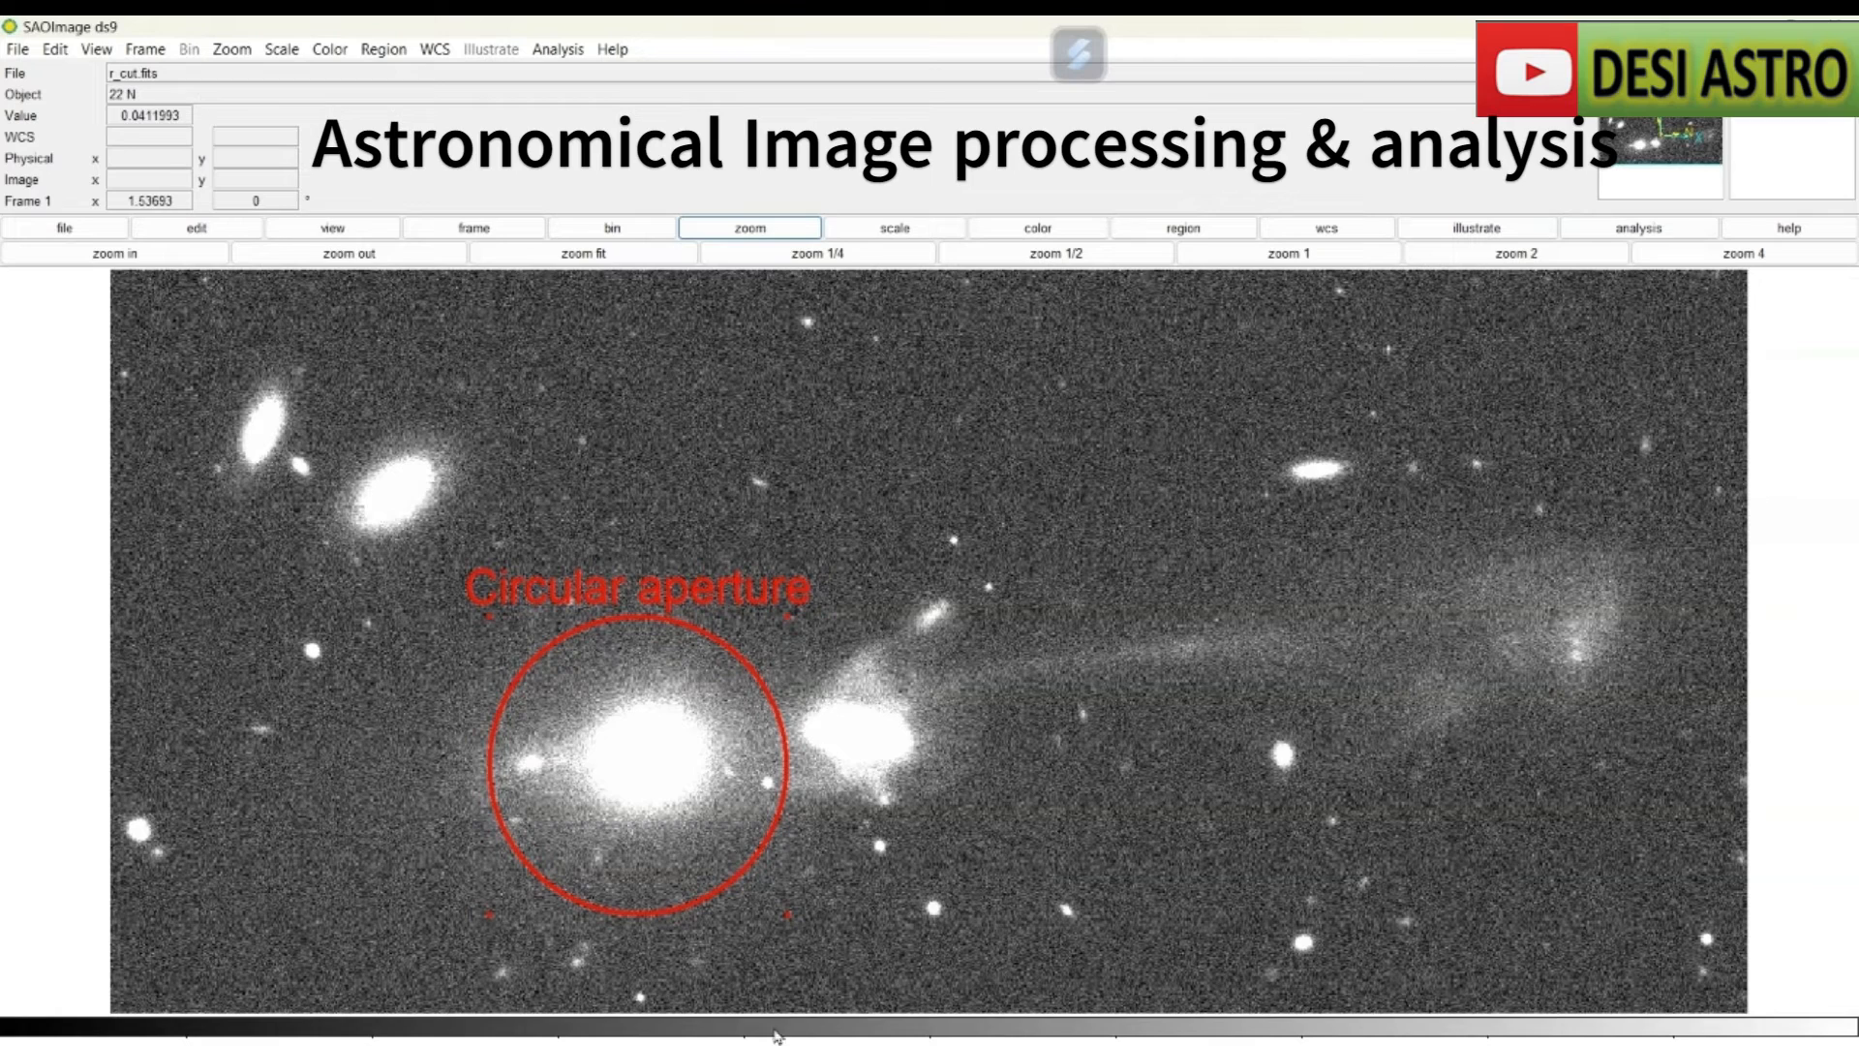
double_click(667, 843)
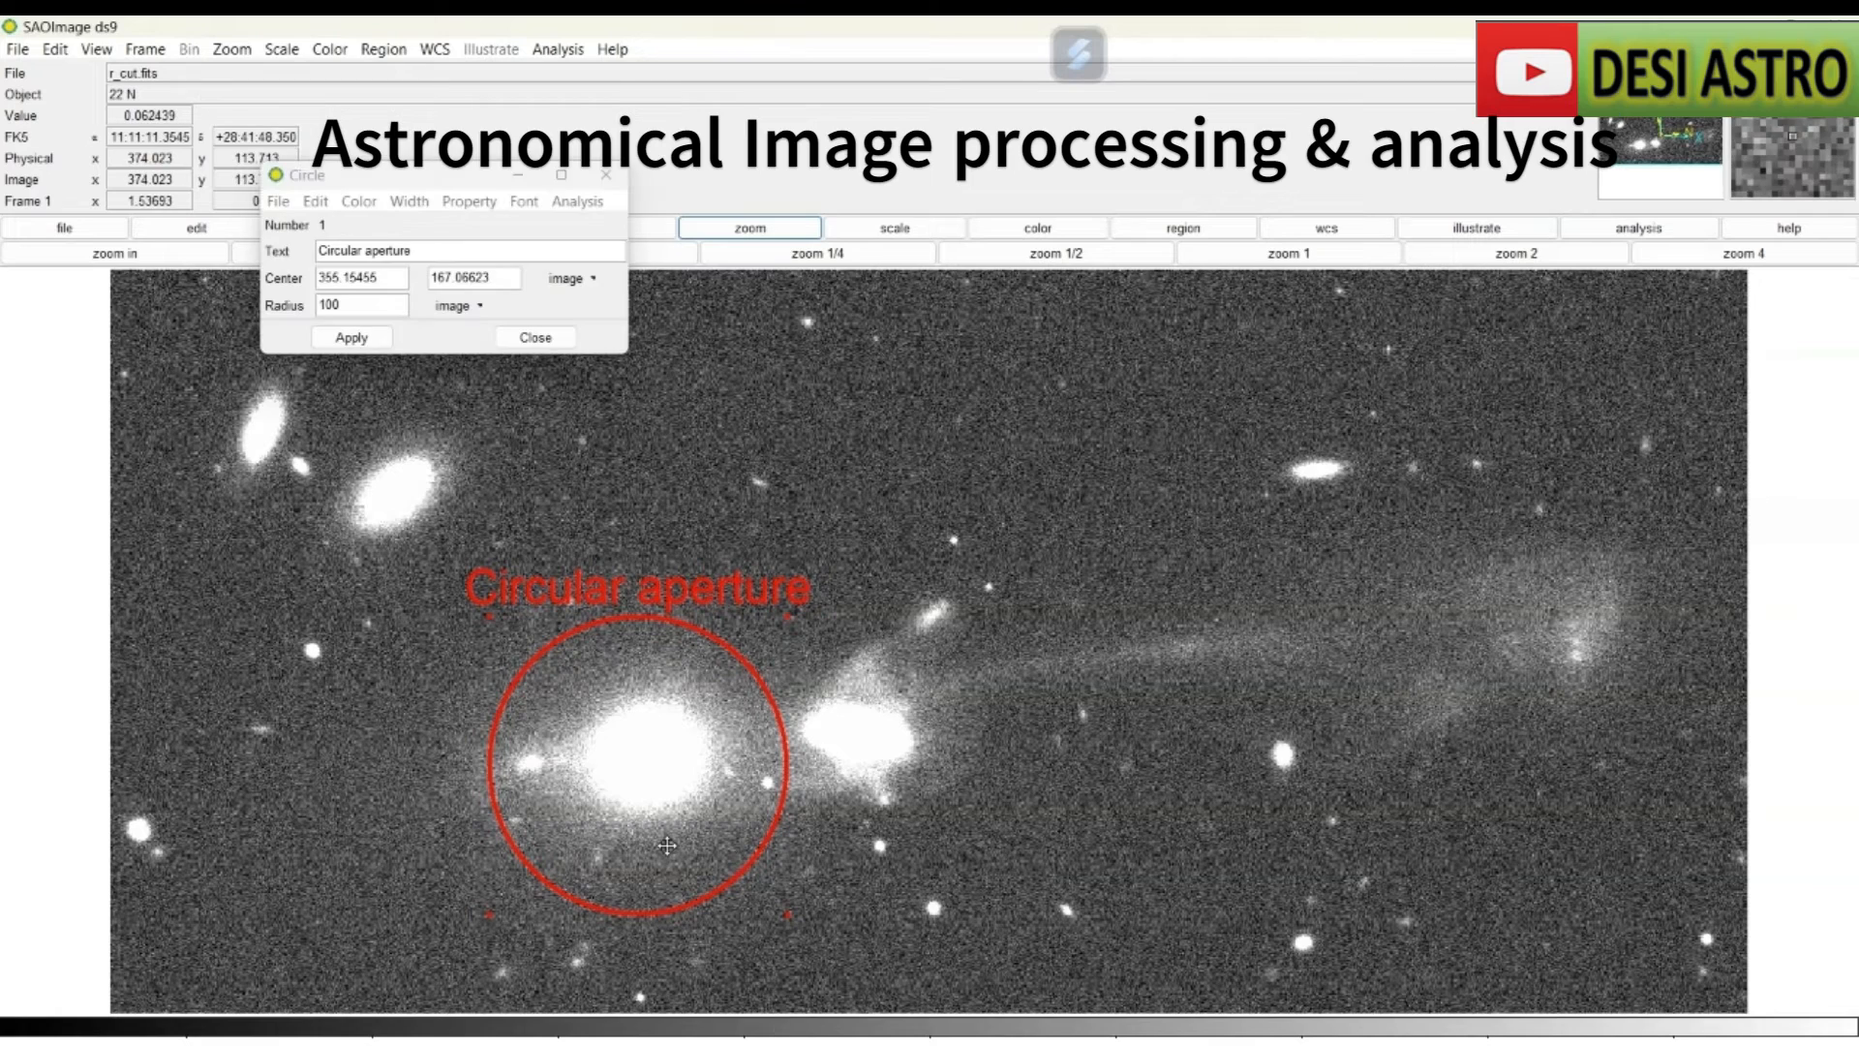
click(576, 201)
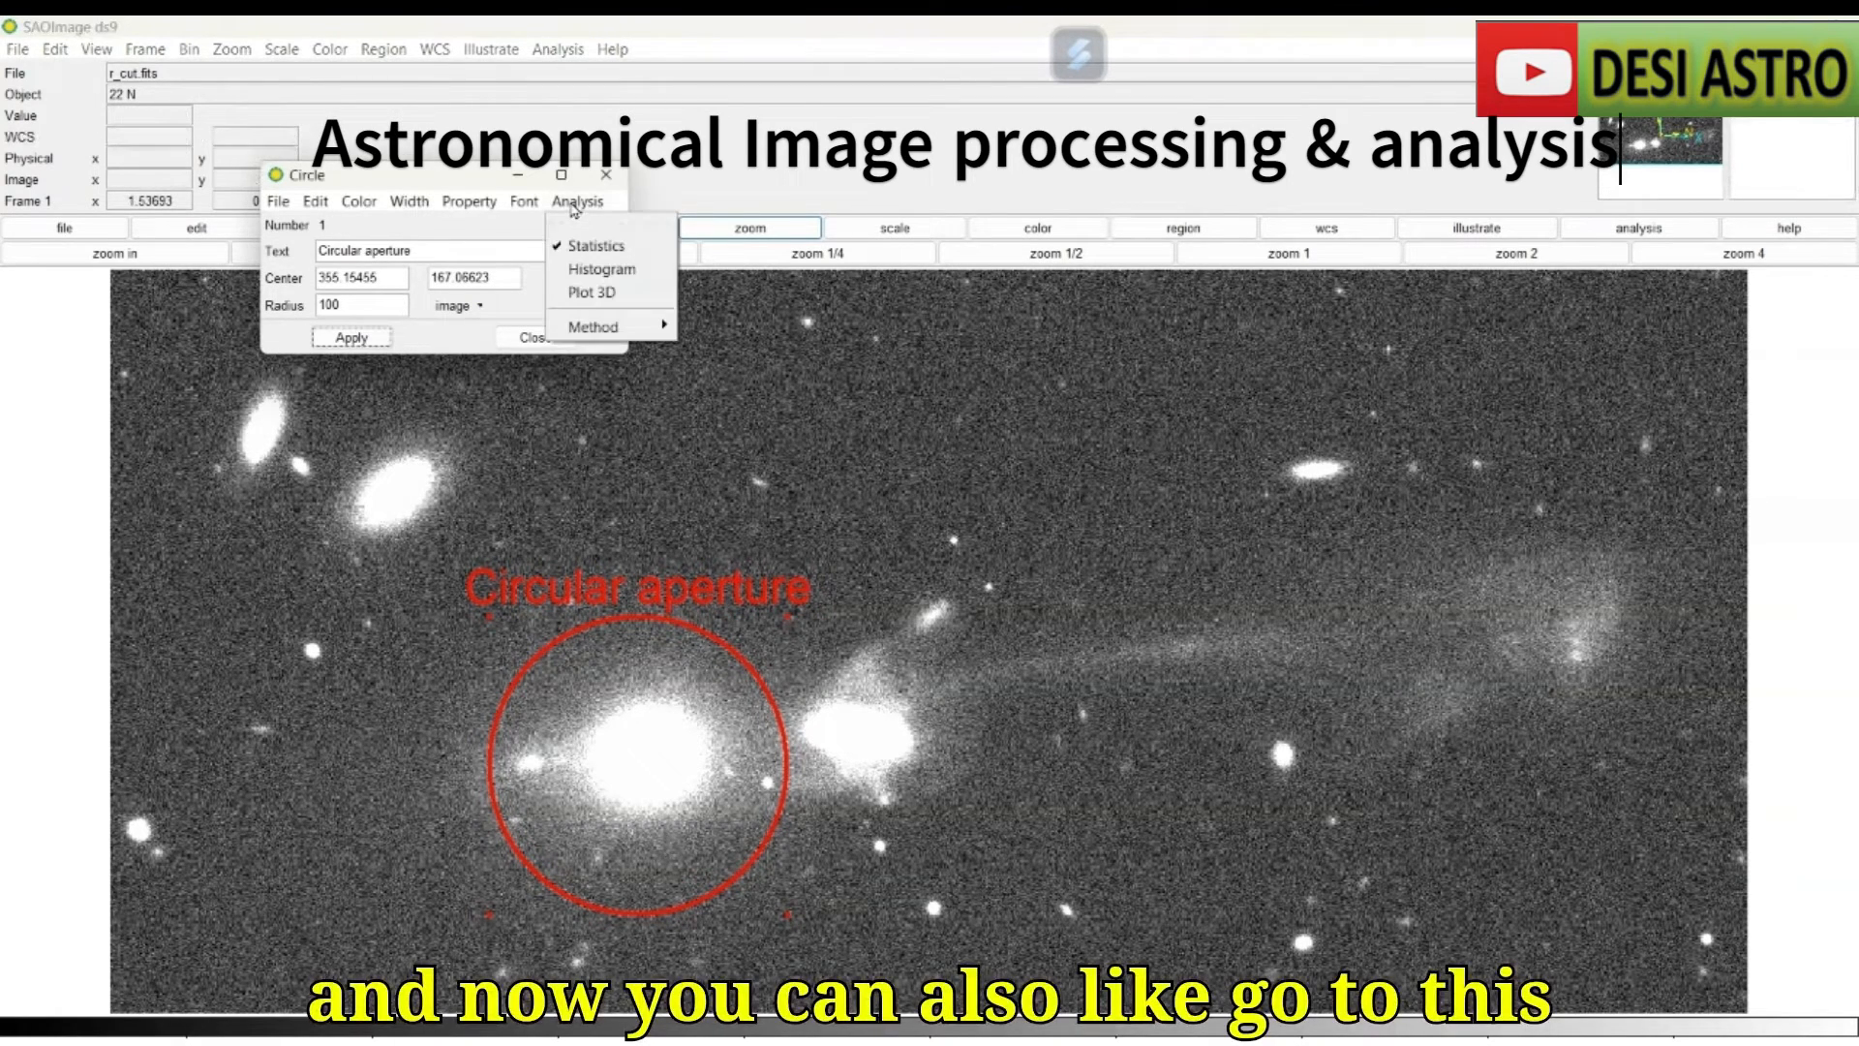
click(623, 271)
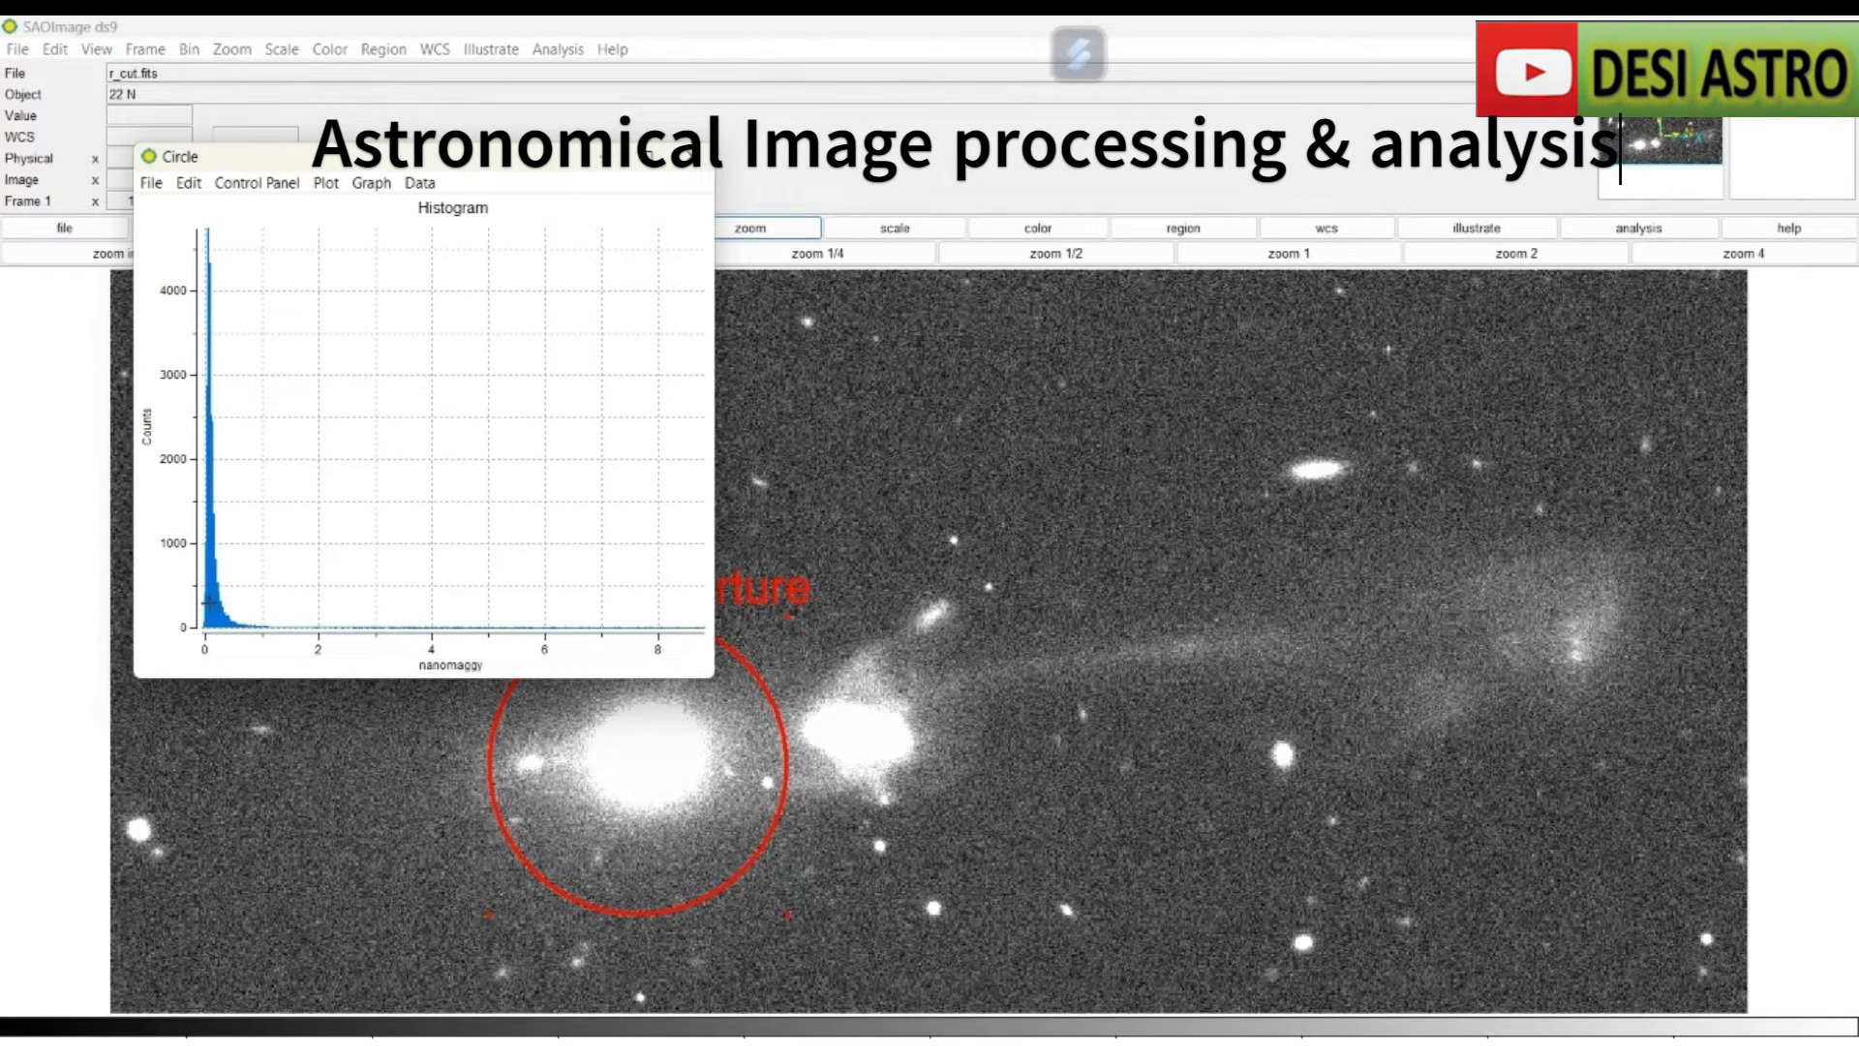
drag(207, 598, 250, 622)
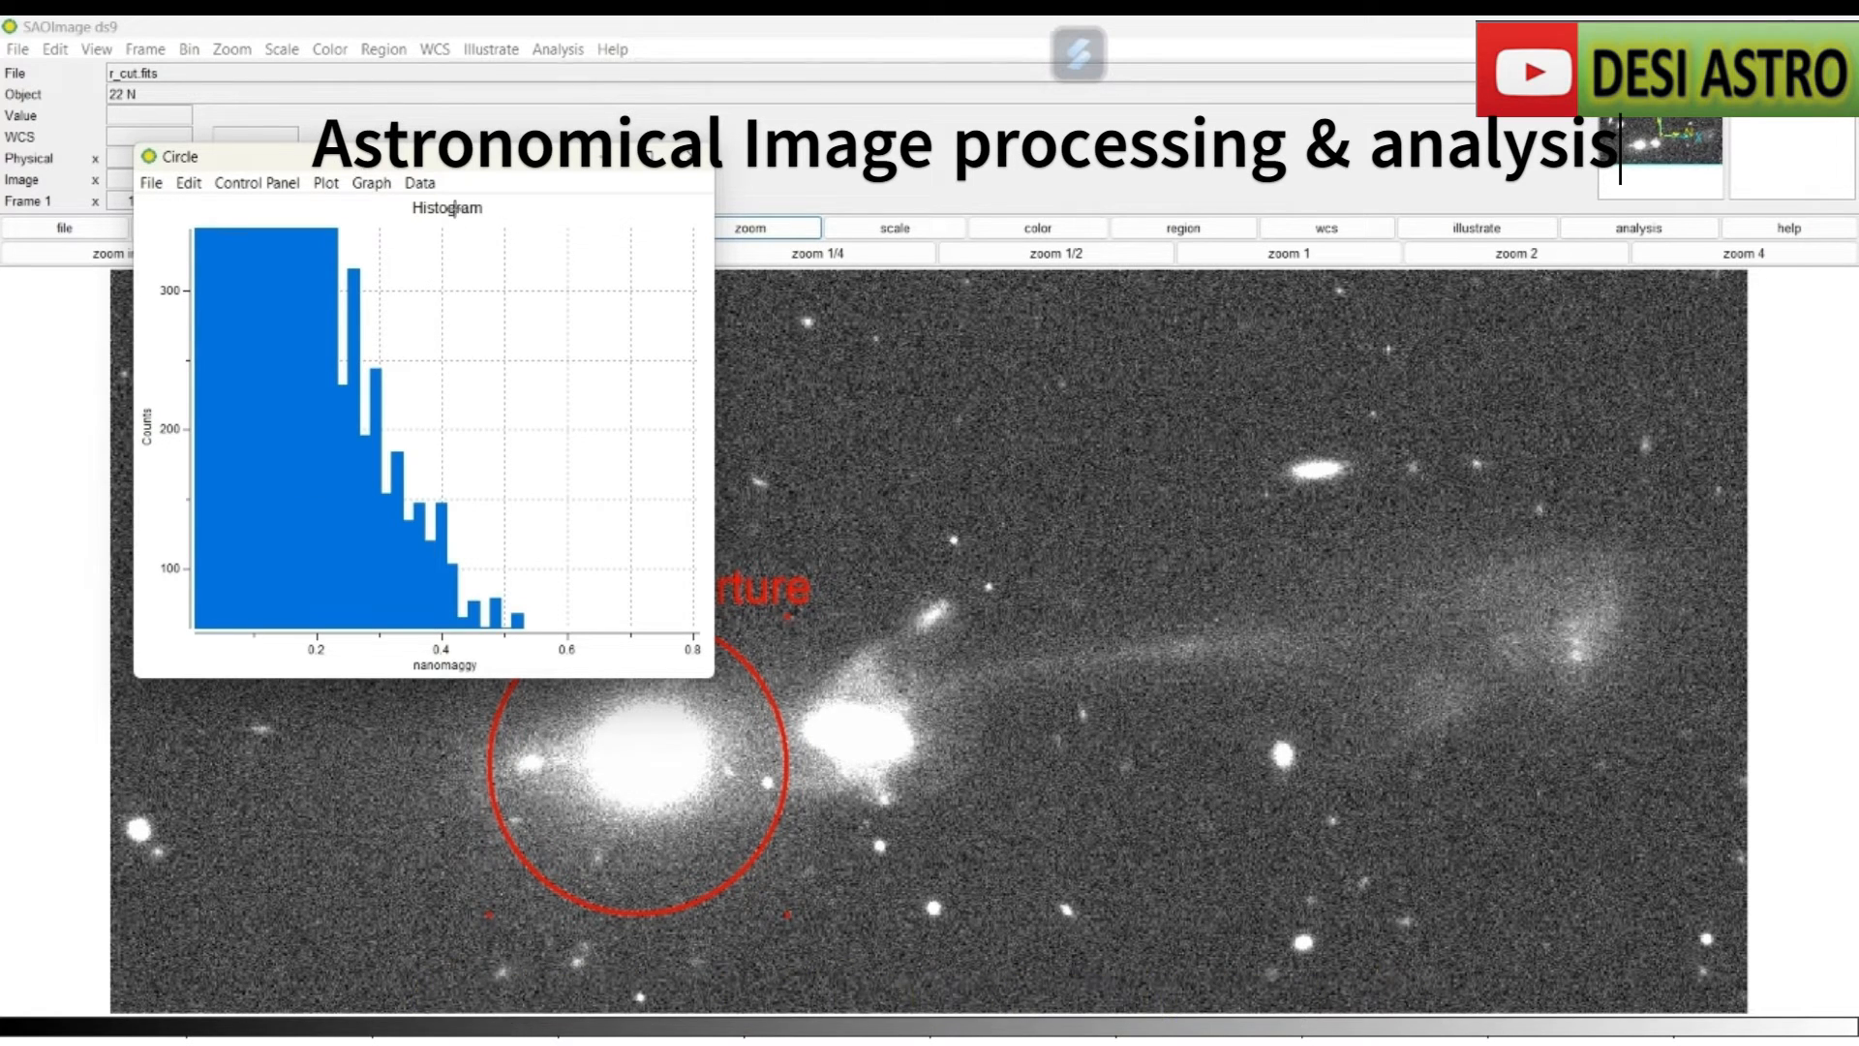
Look through the histogram's plot formatting options and close the histogram.
click(326, 186)
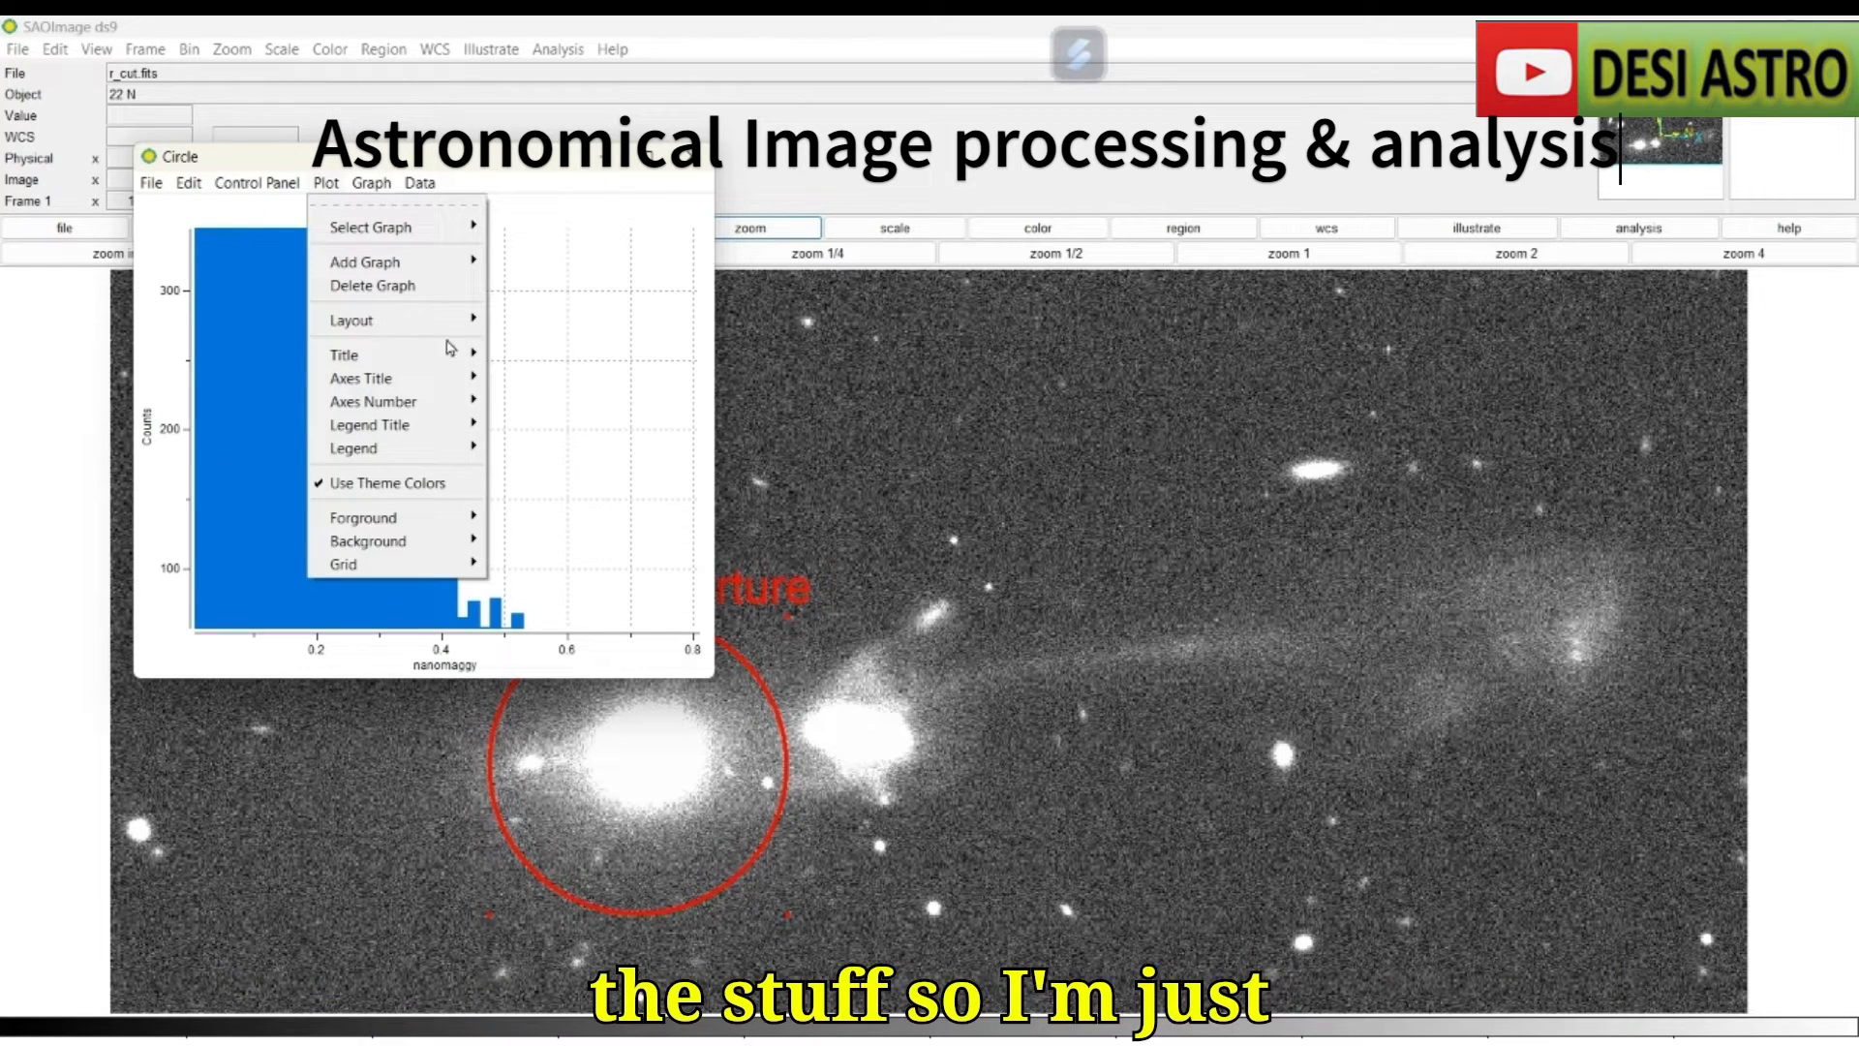
click(559, 377)
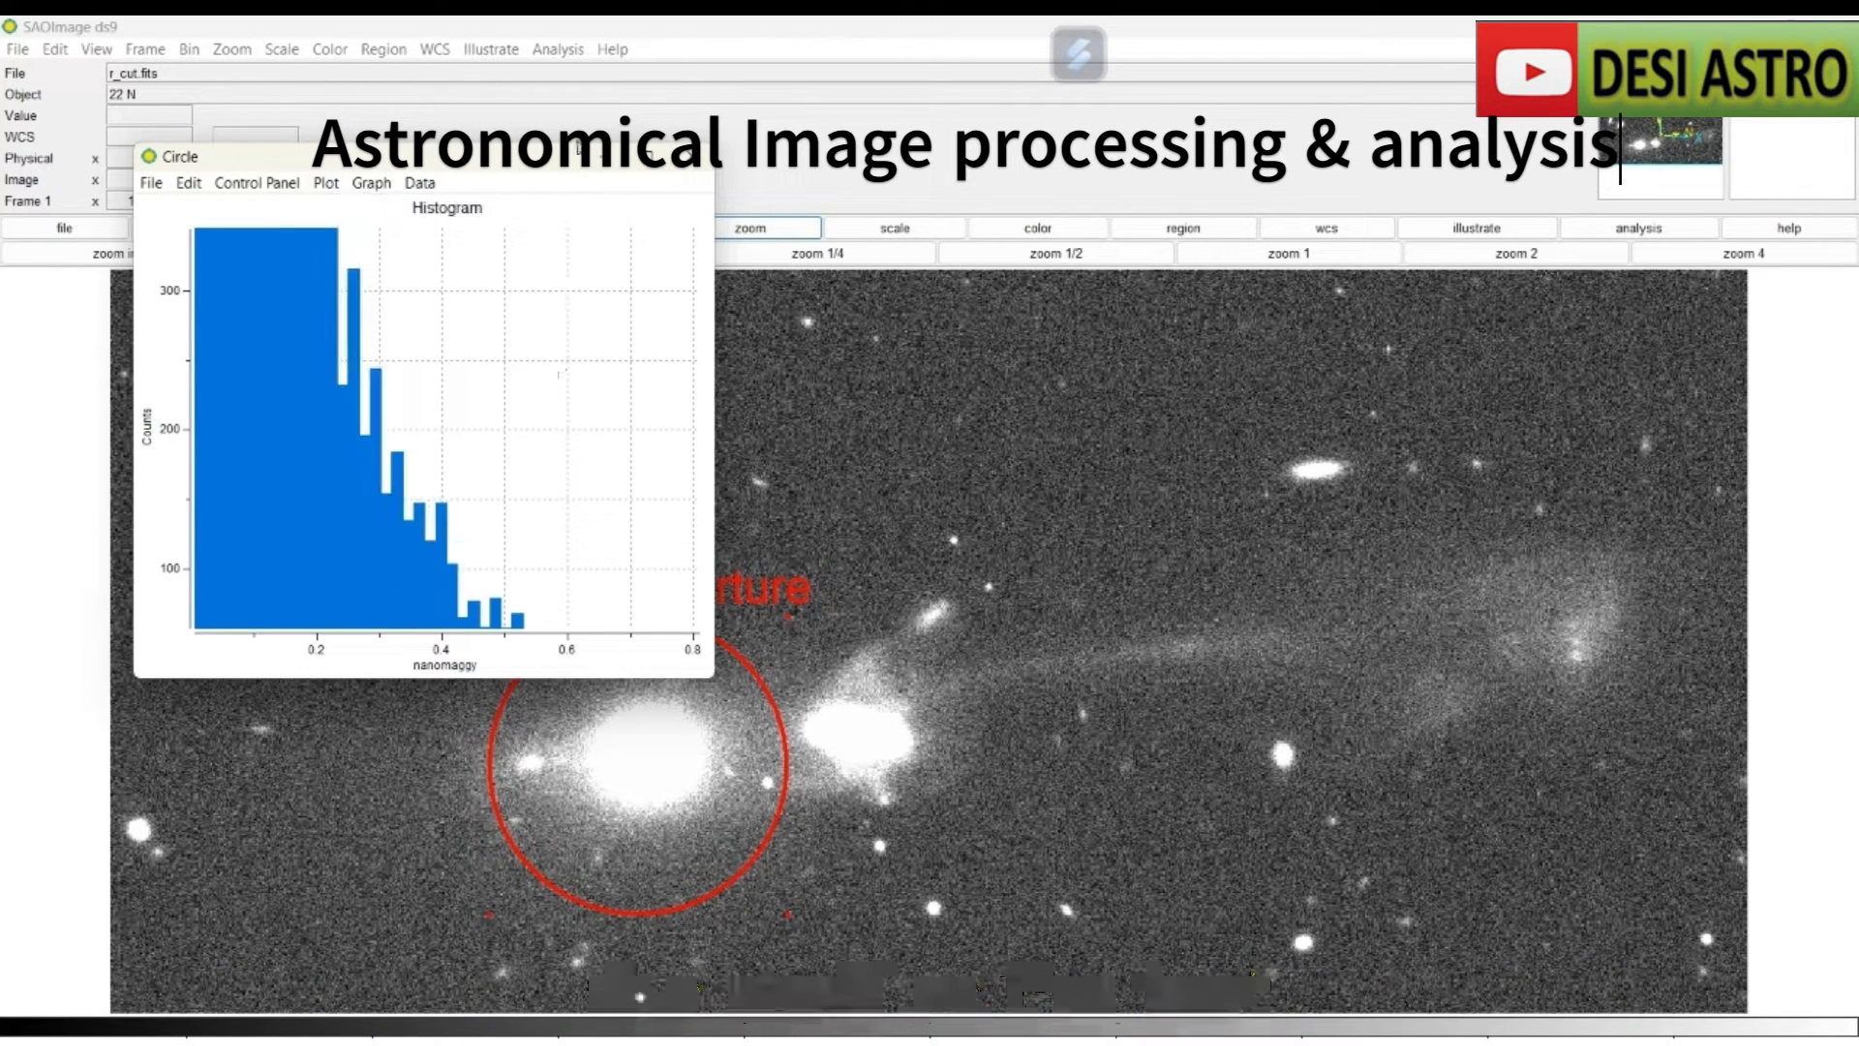
click(689, 156)
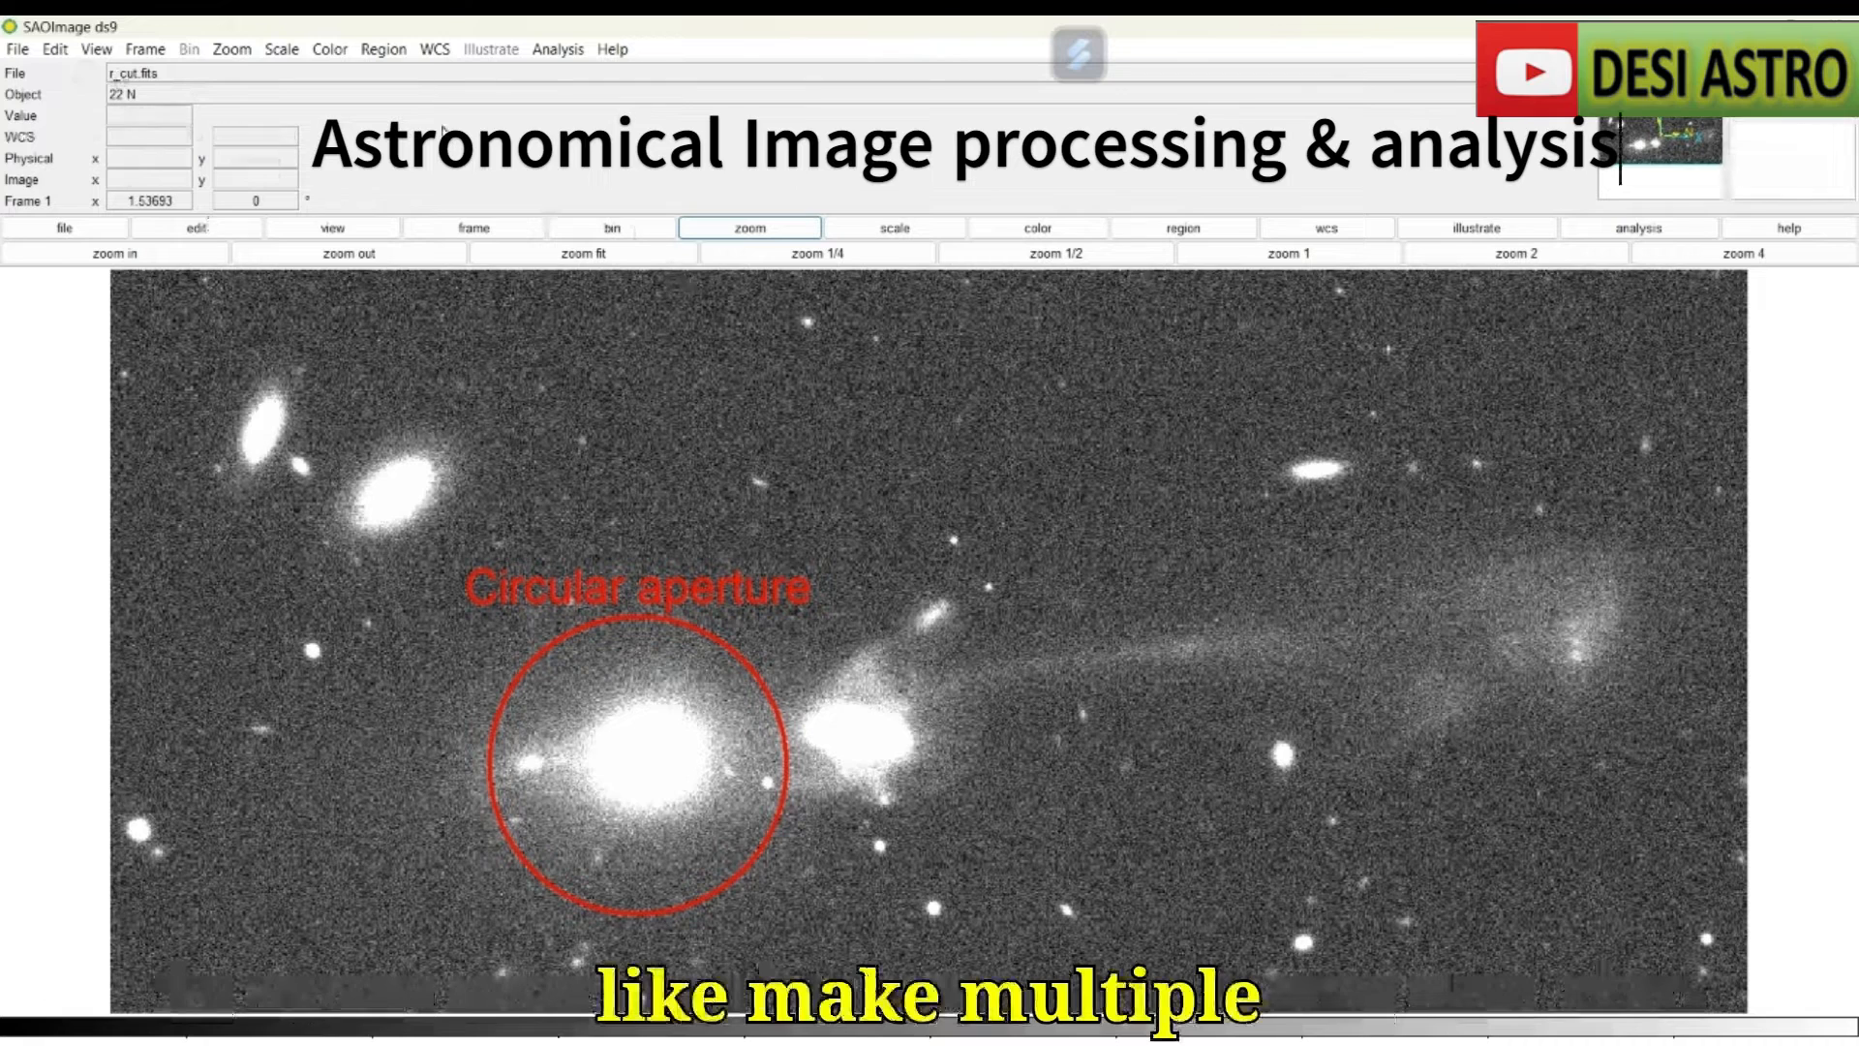
Draw an elliptical region with radii of about 185 and 136 pixels and move it over the faint tidal tail, centred near 794, 250 in image coordinates.
click(55, 49)
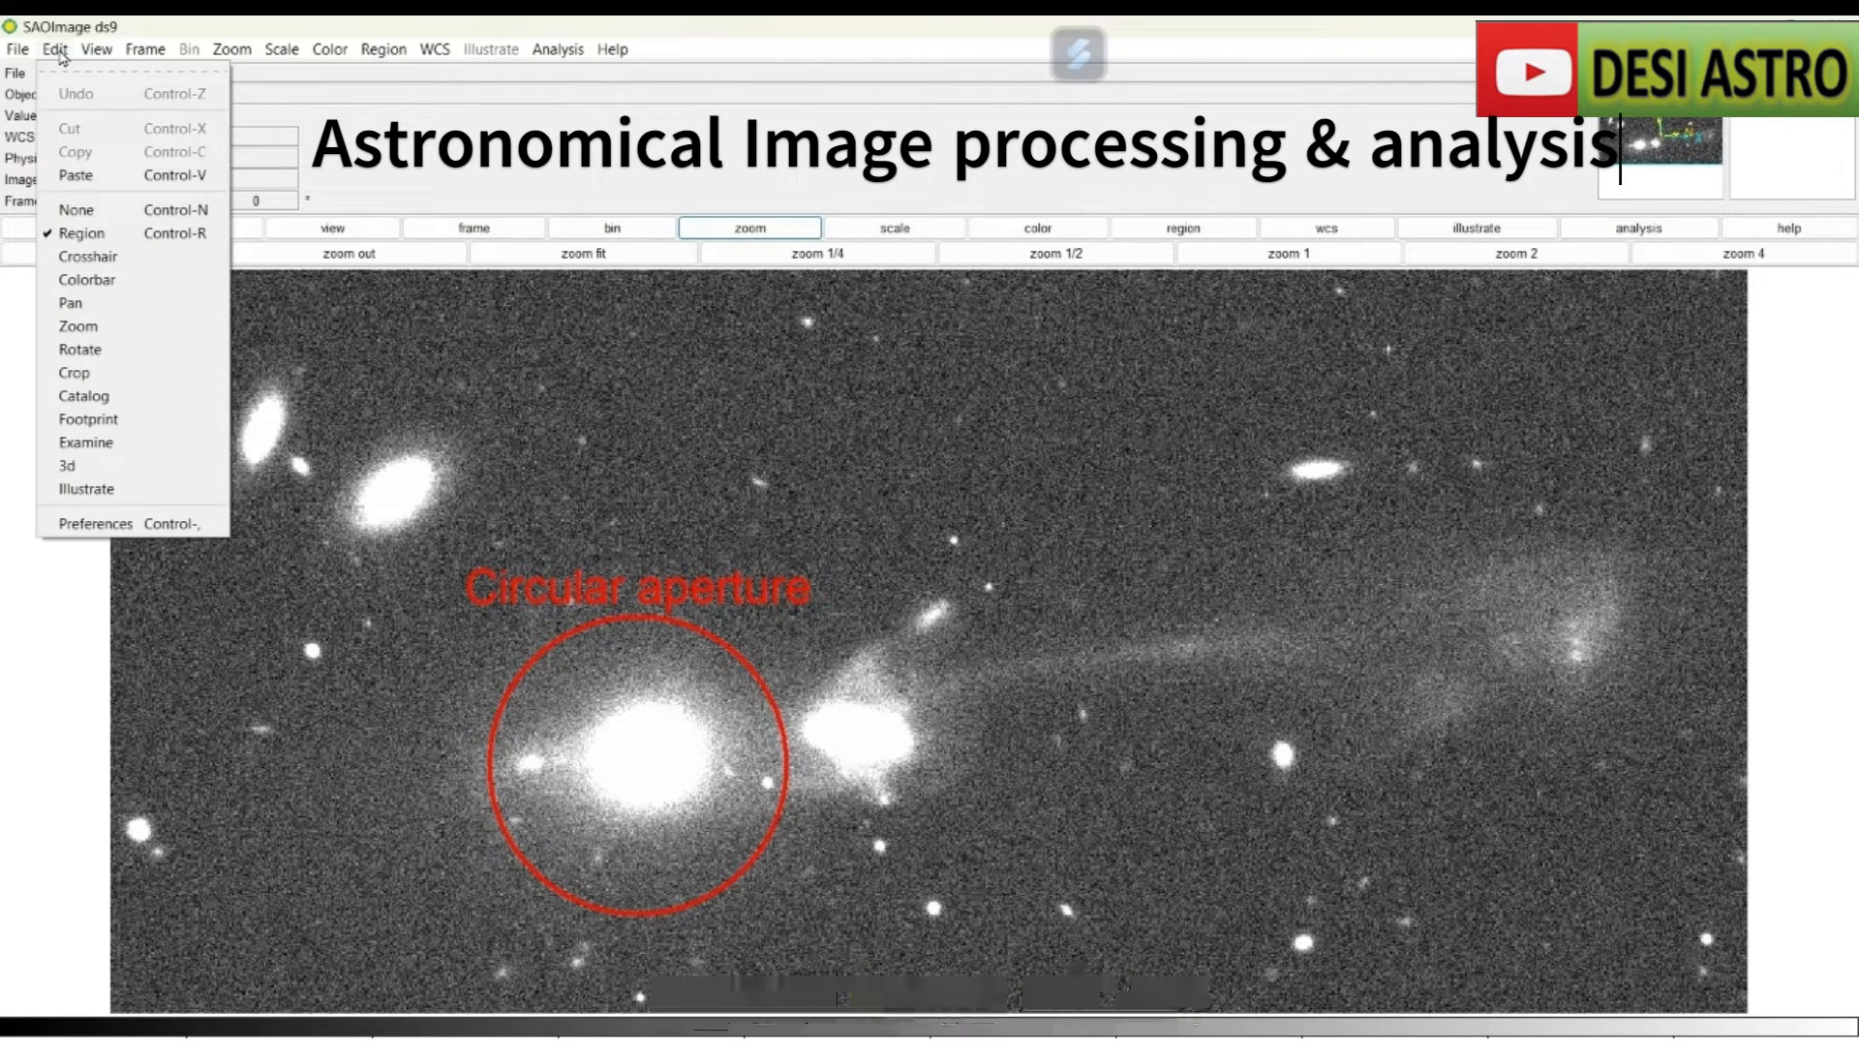
mouse_move(96, 49)
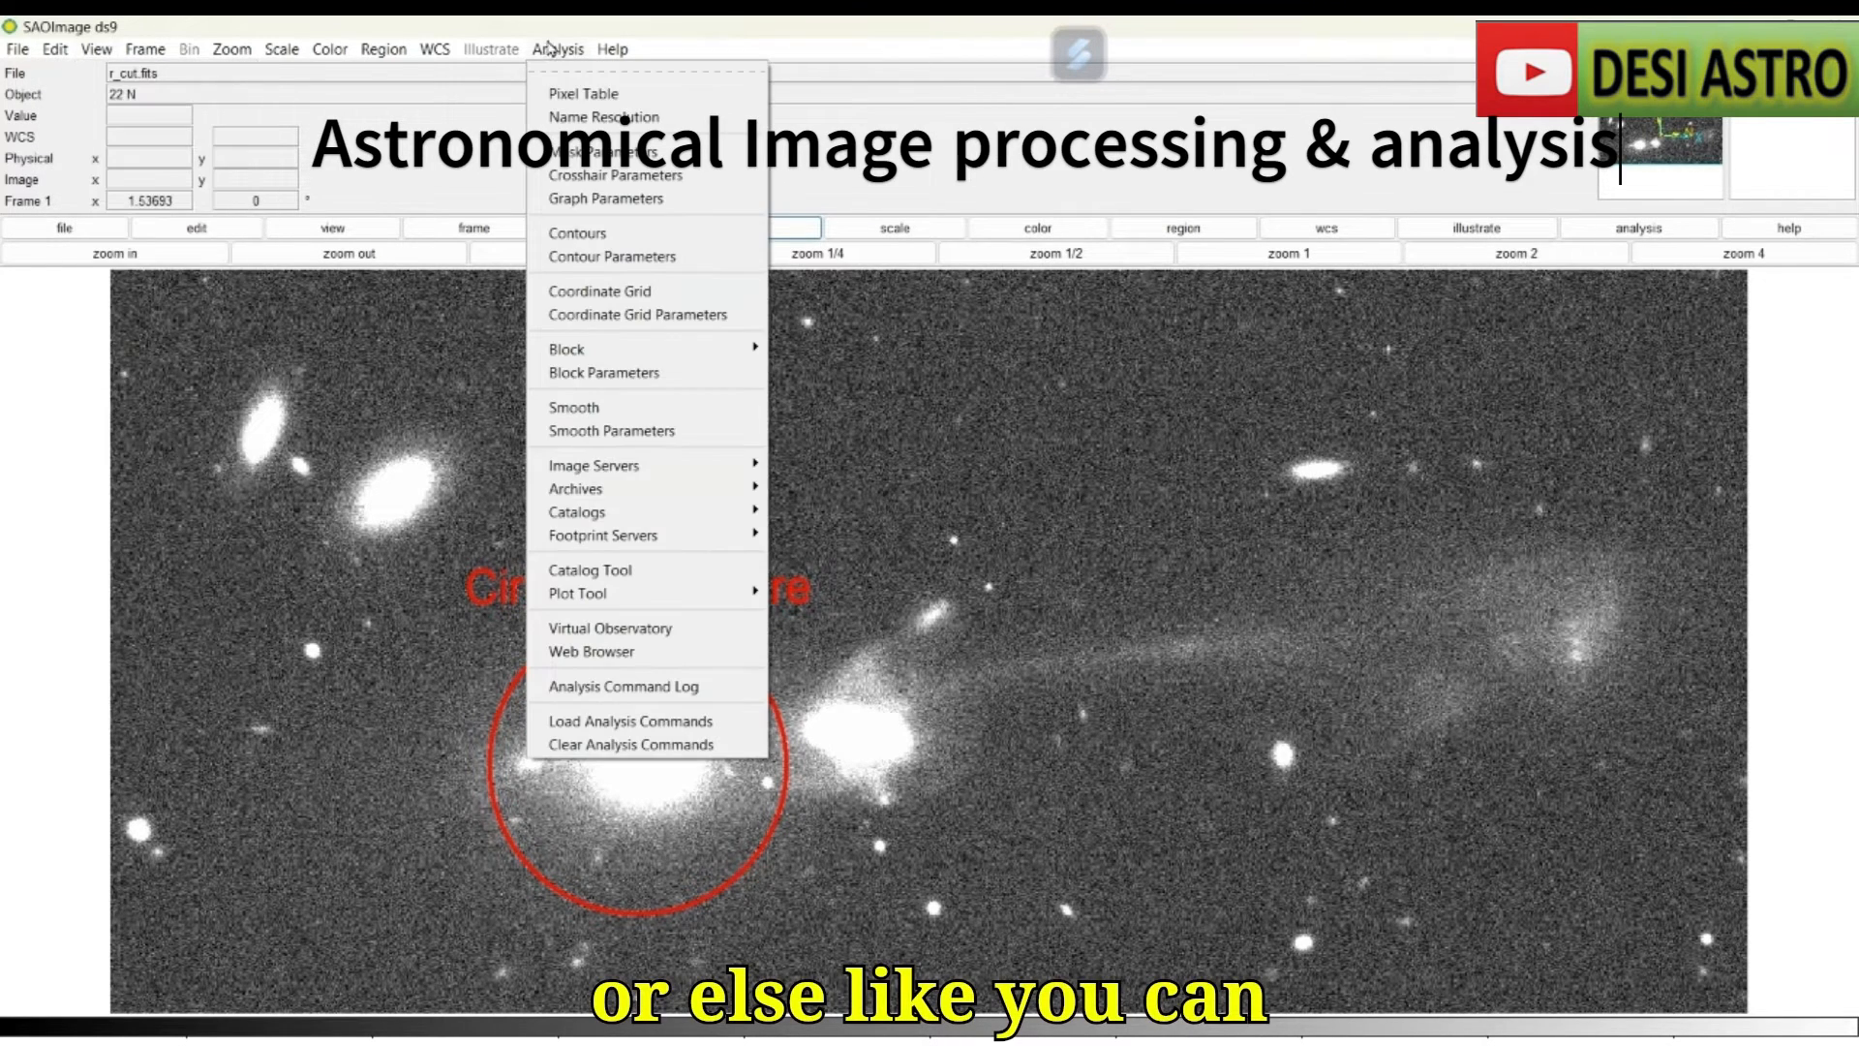
mouse_move(395, 52)
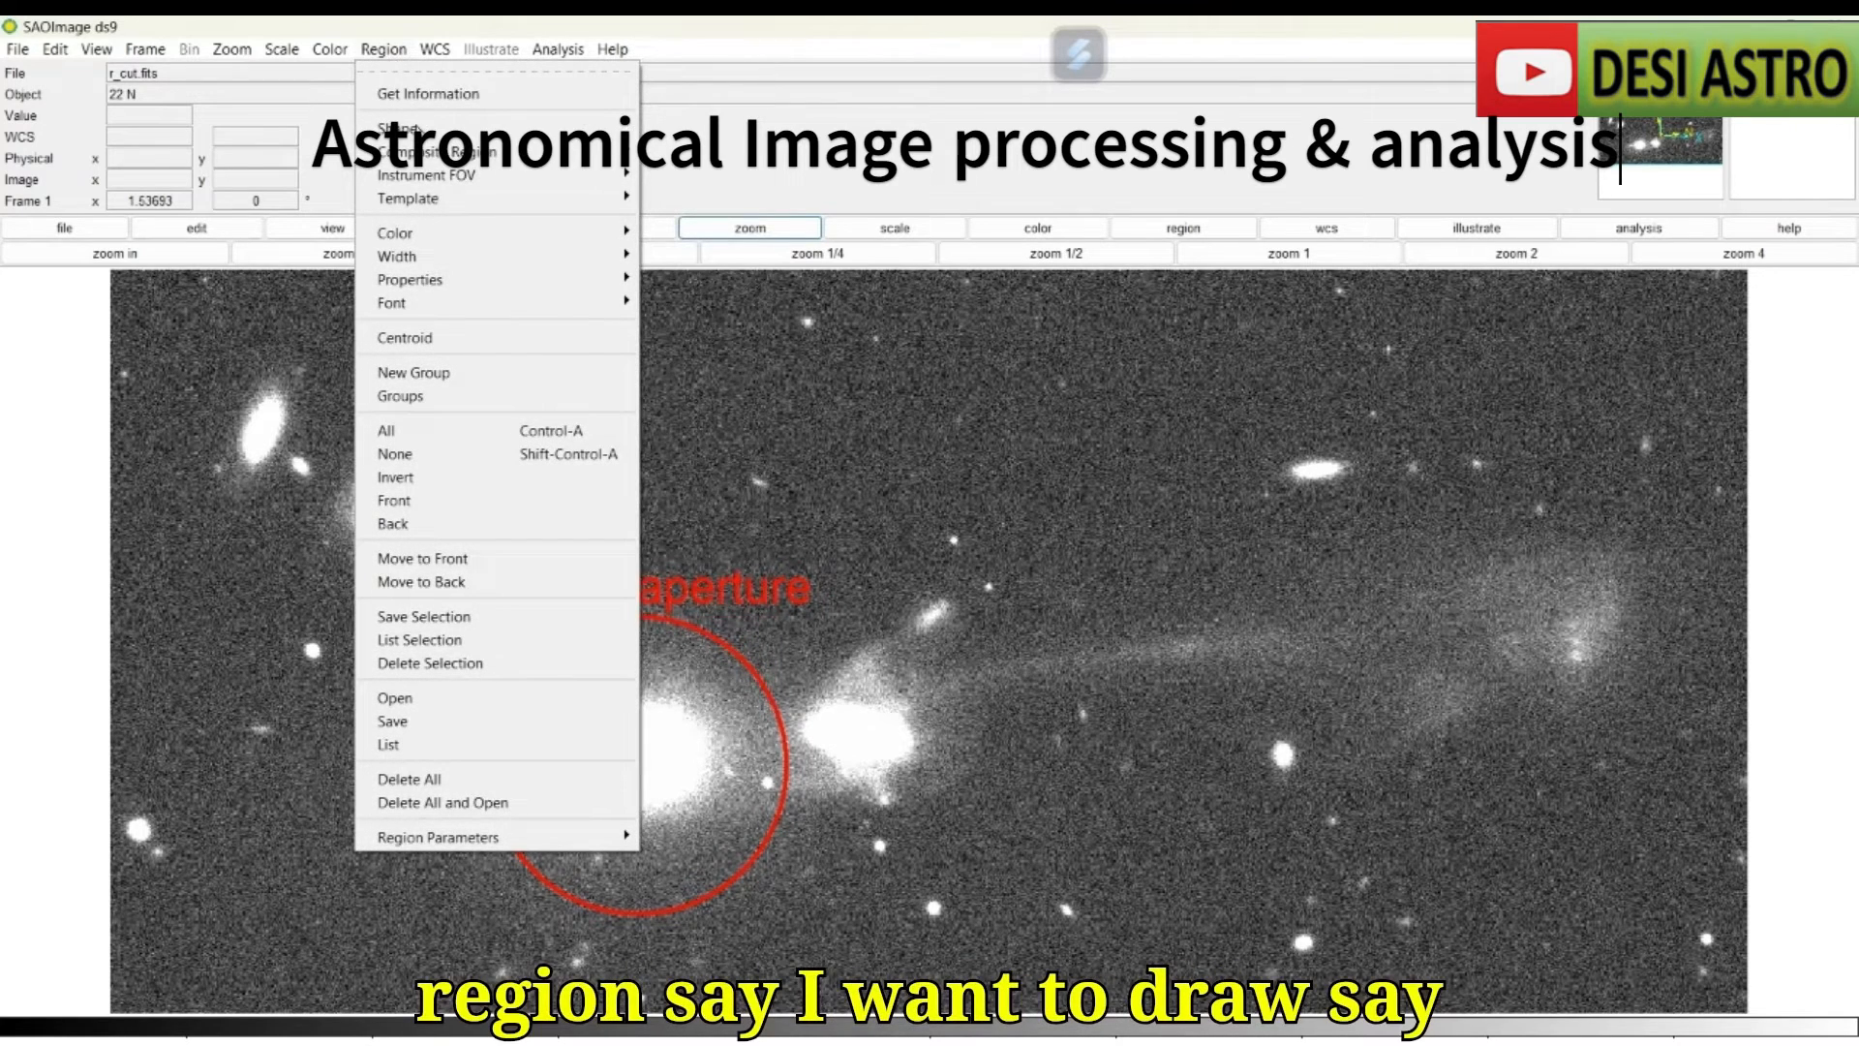
mouse_move(407, 128)
click(678, 171)
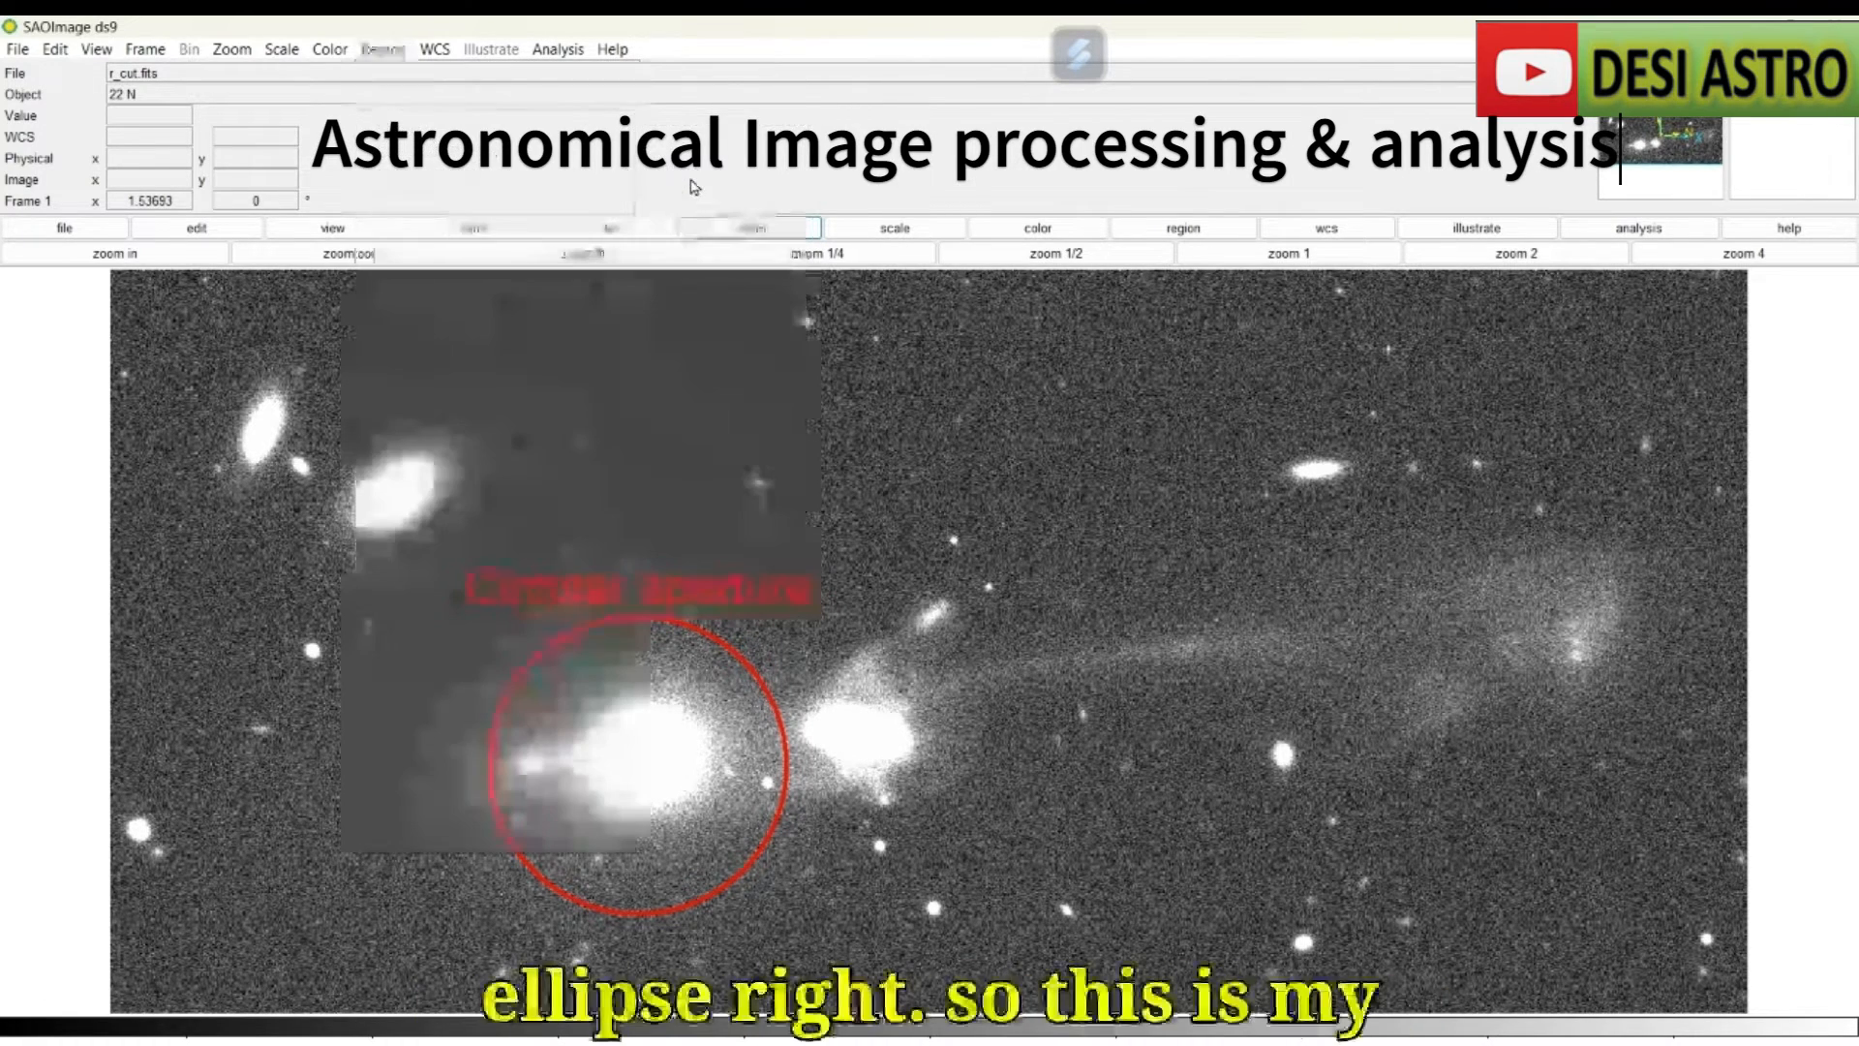
drag(1088, 578, 1362, 779)
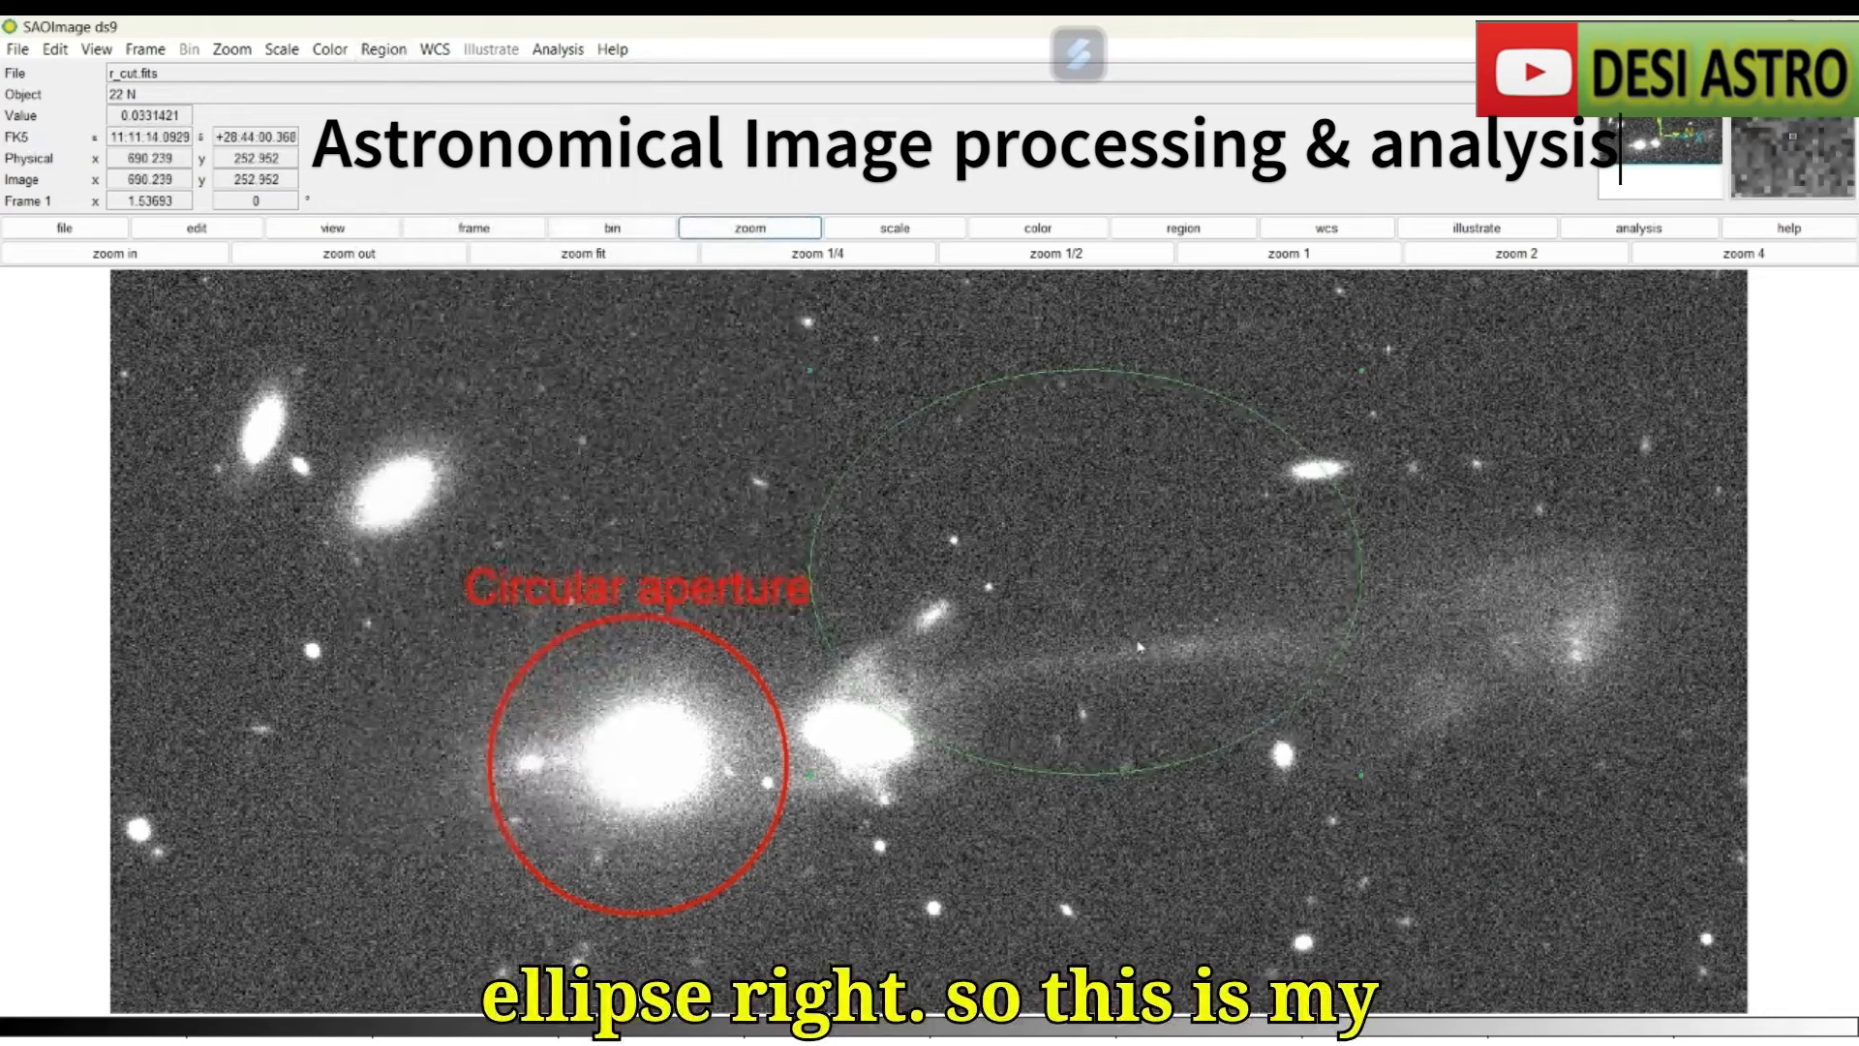
drag(1140, 645, 1343, 711)
Thicken the ellipse's outline and express its centre and radii in image coordinates.
double_click(1344, 712)
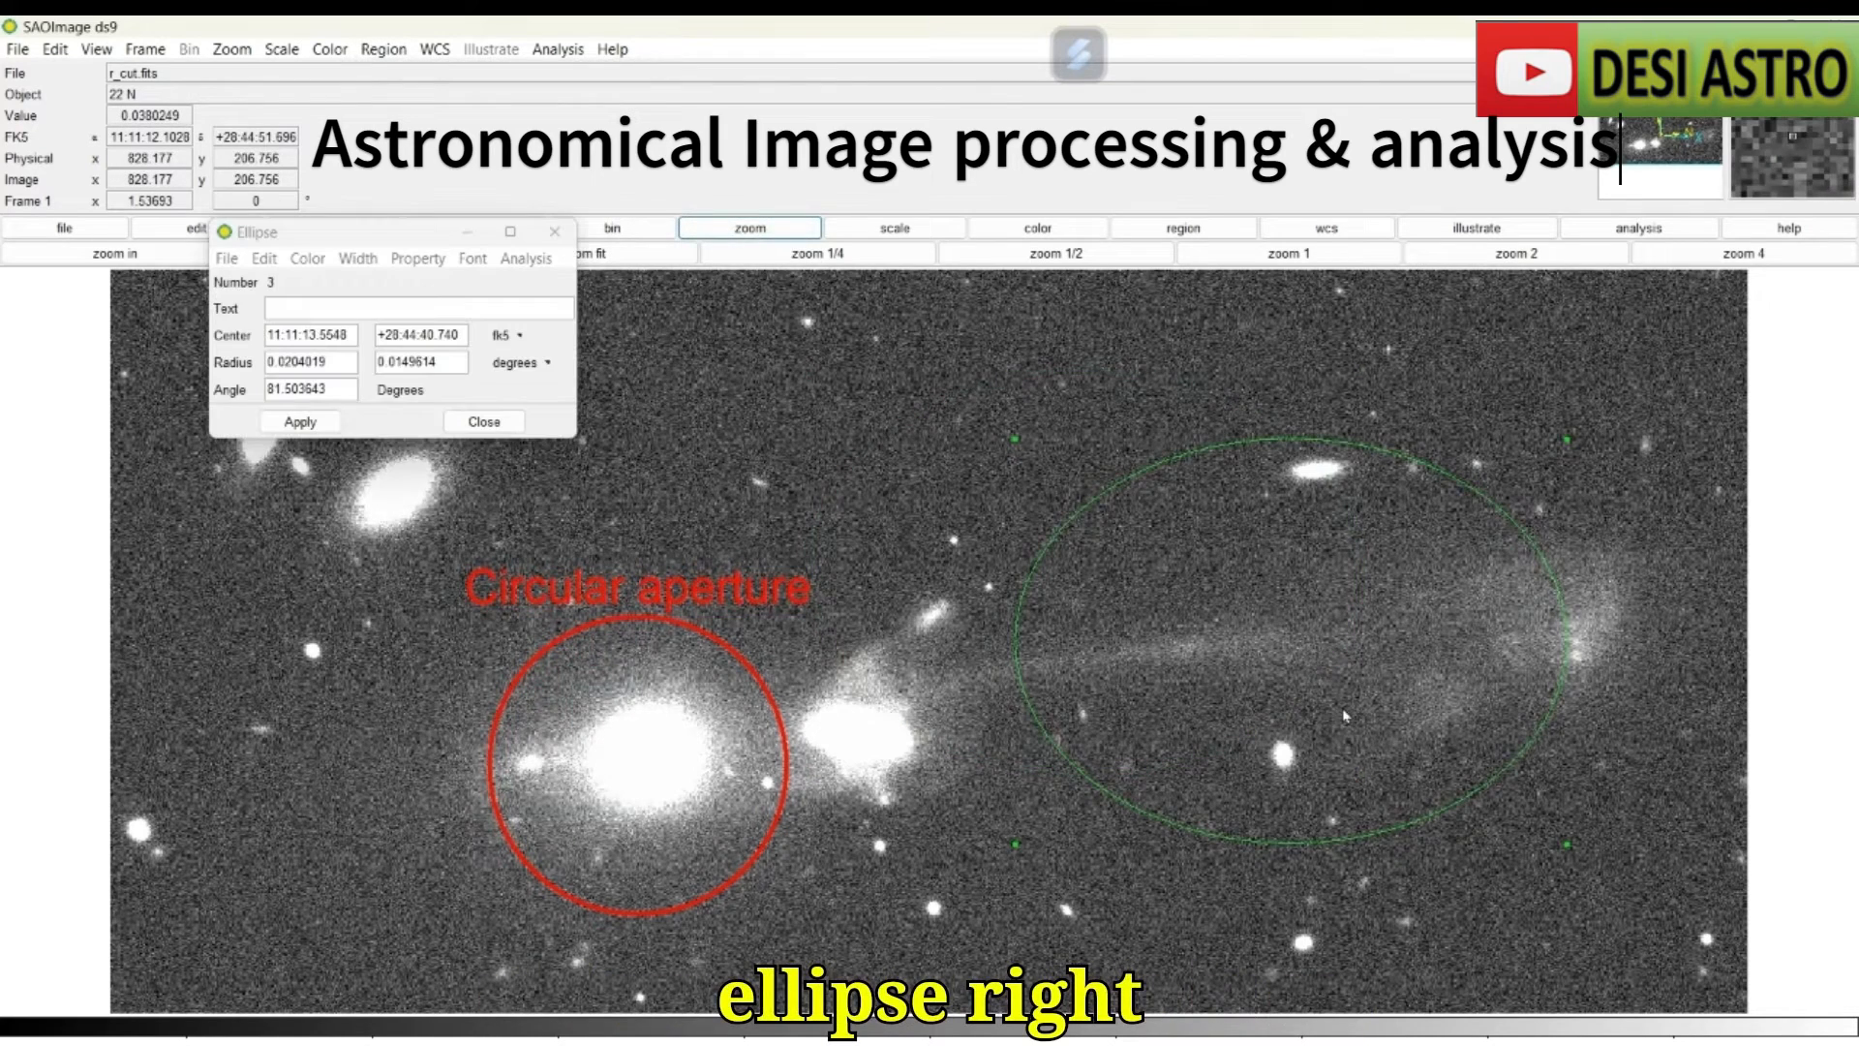
click(358, 259)
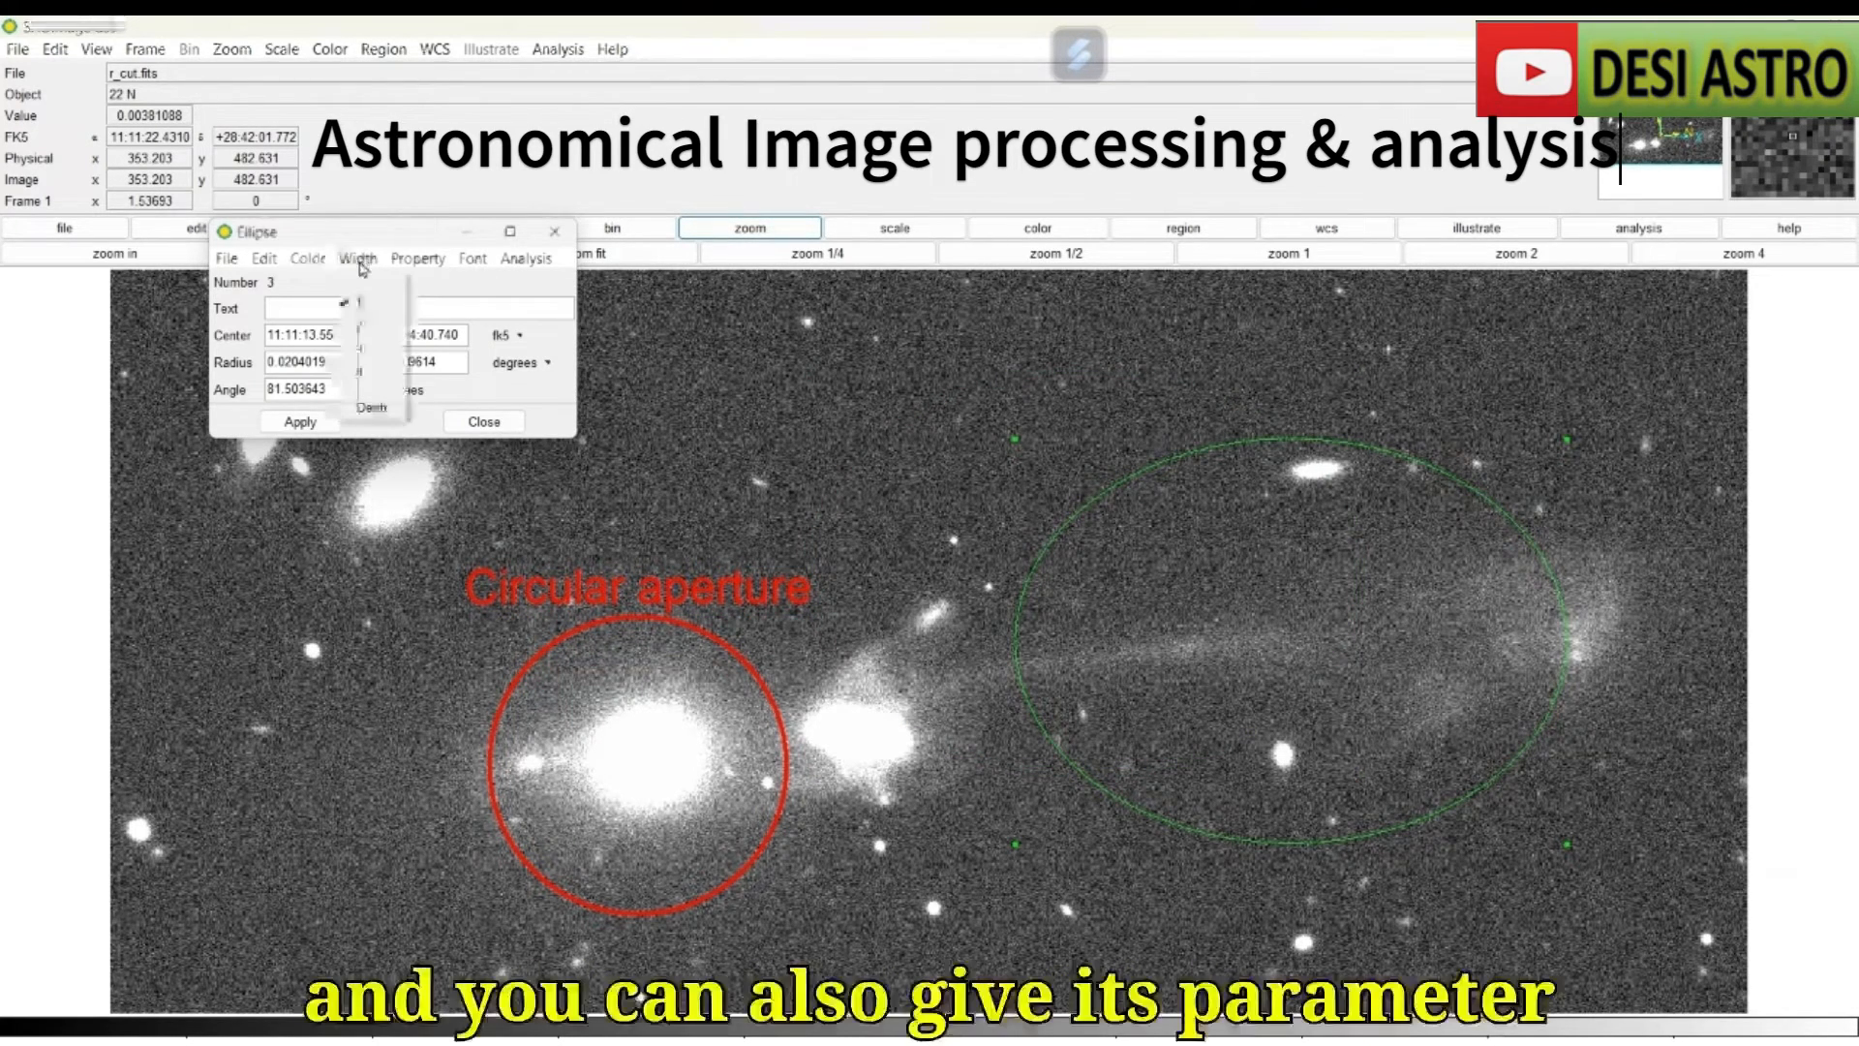
click(383, 365)
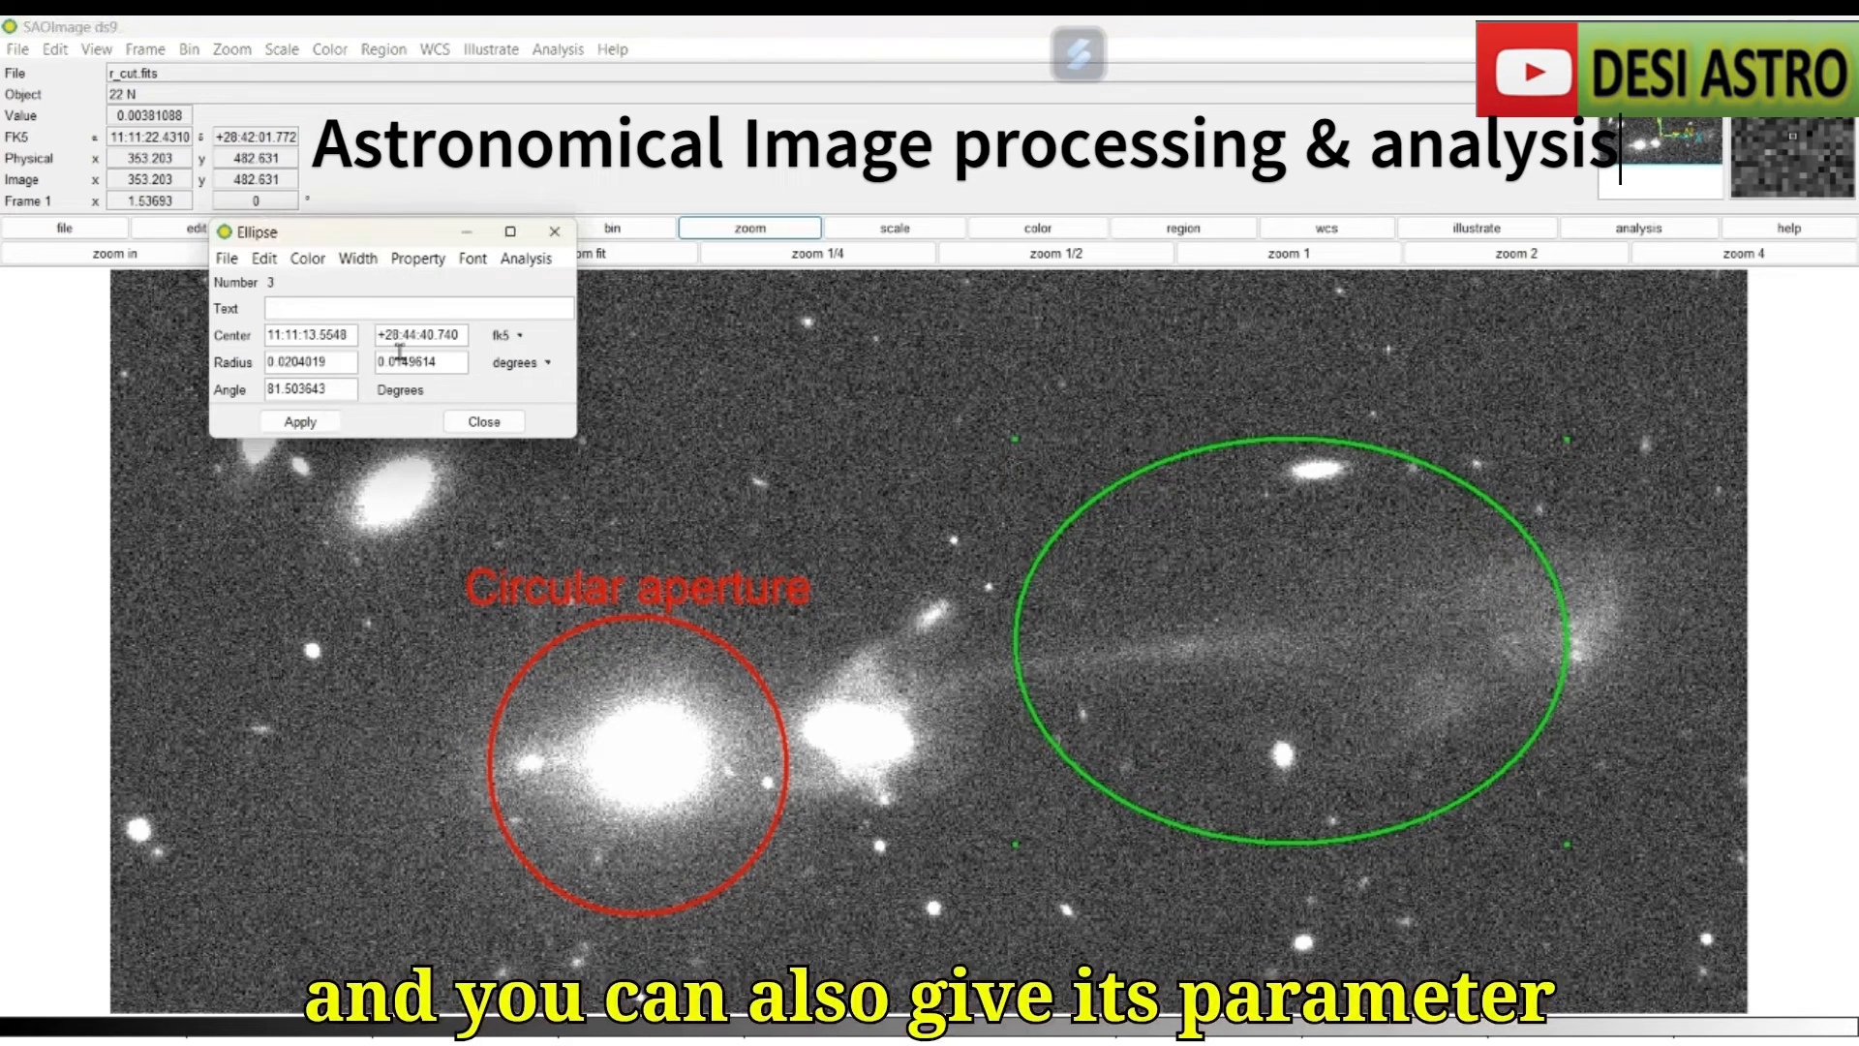
click(502, 335)
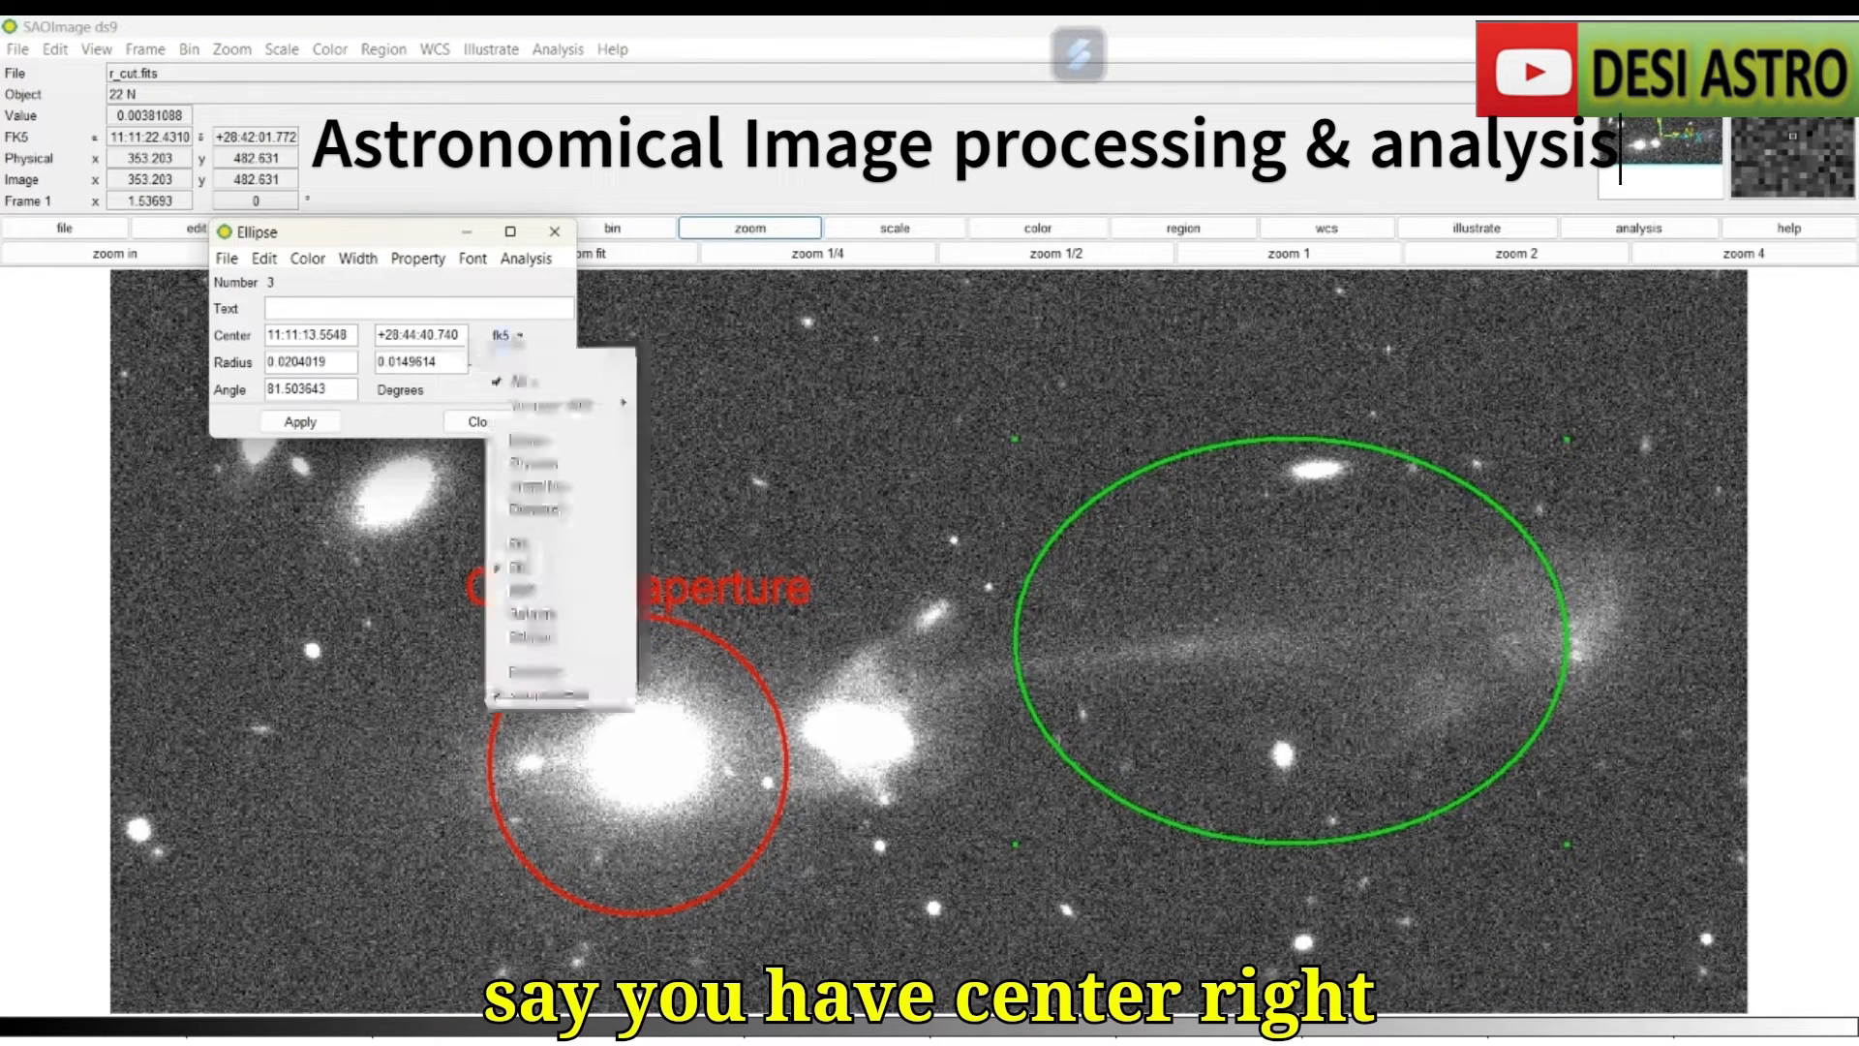
click(528, 441)
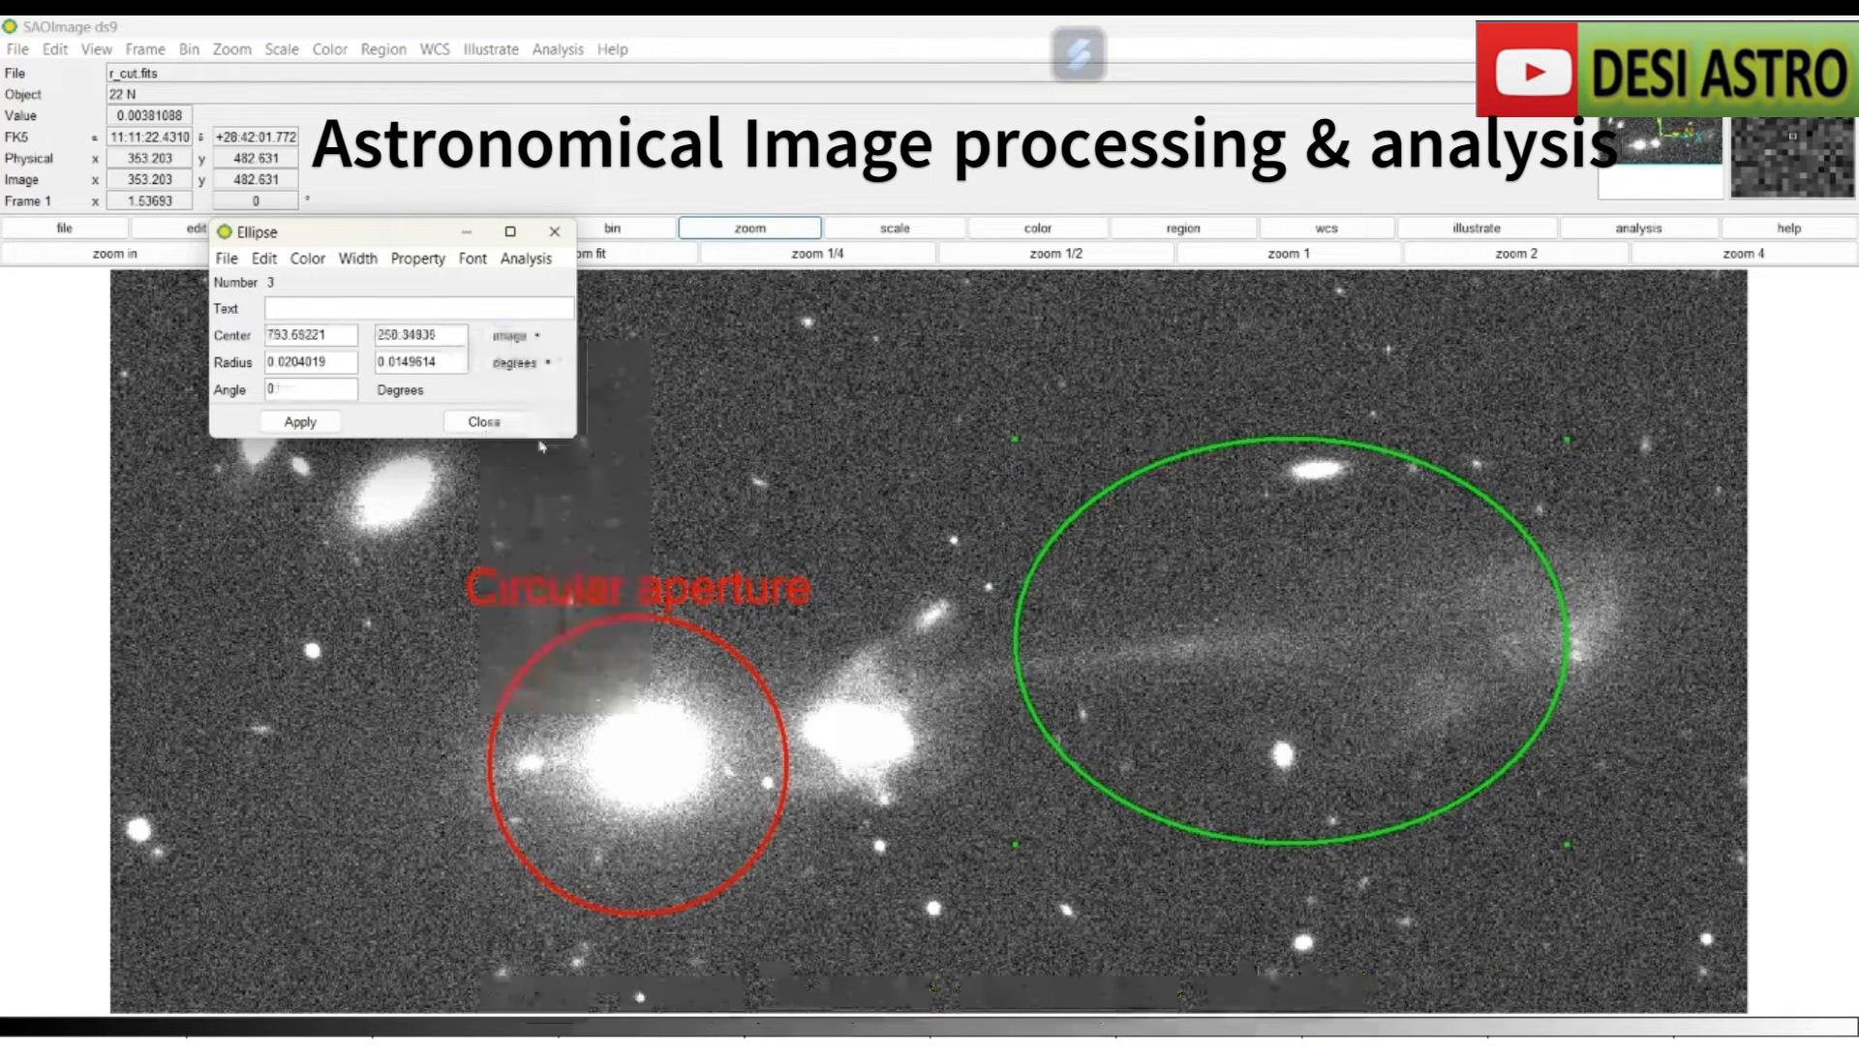
click(530, 363)
click(547, 470)
click(484, 421)
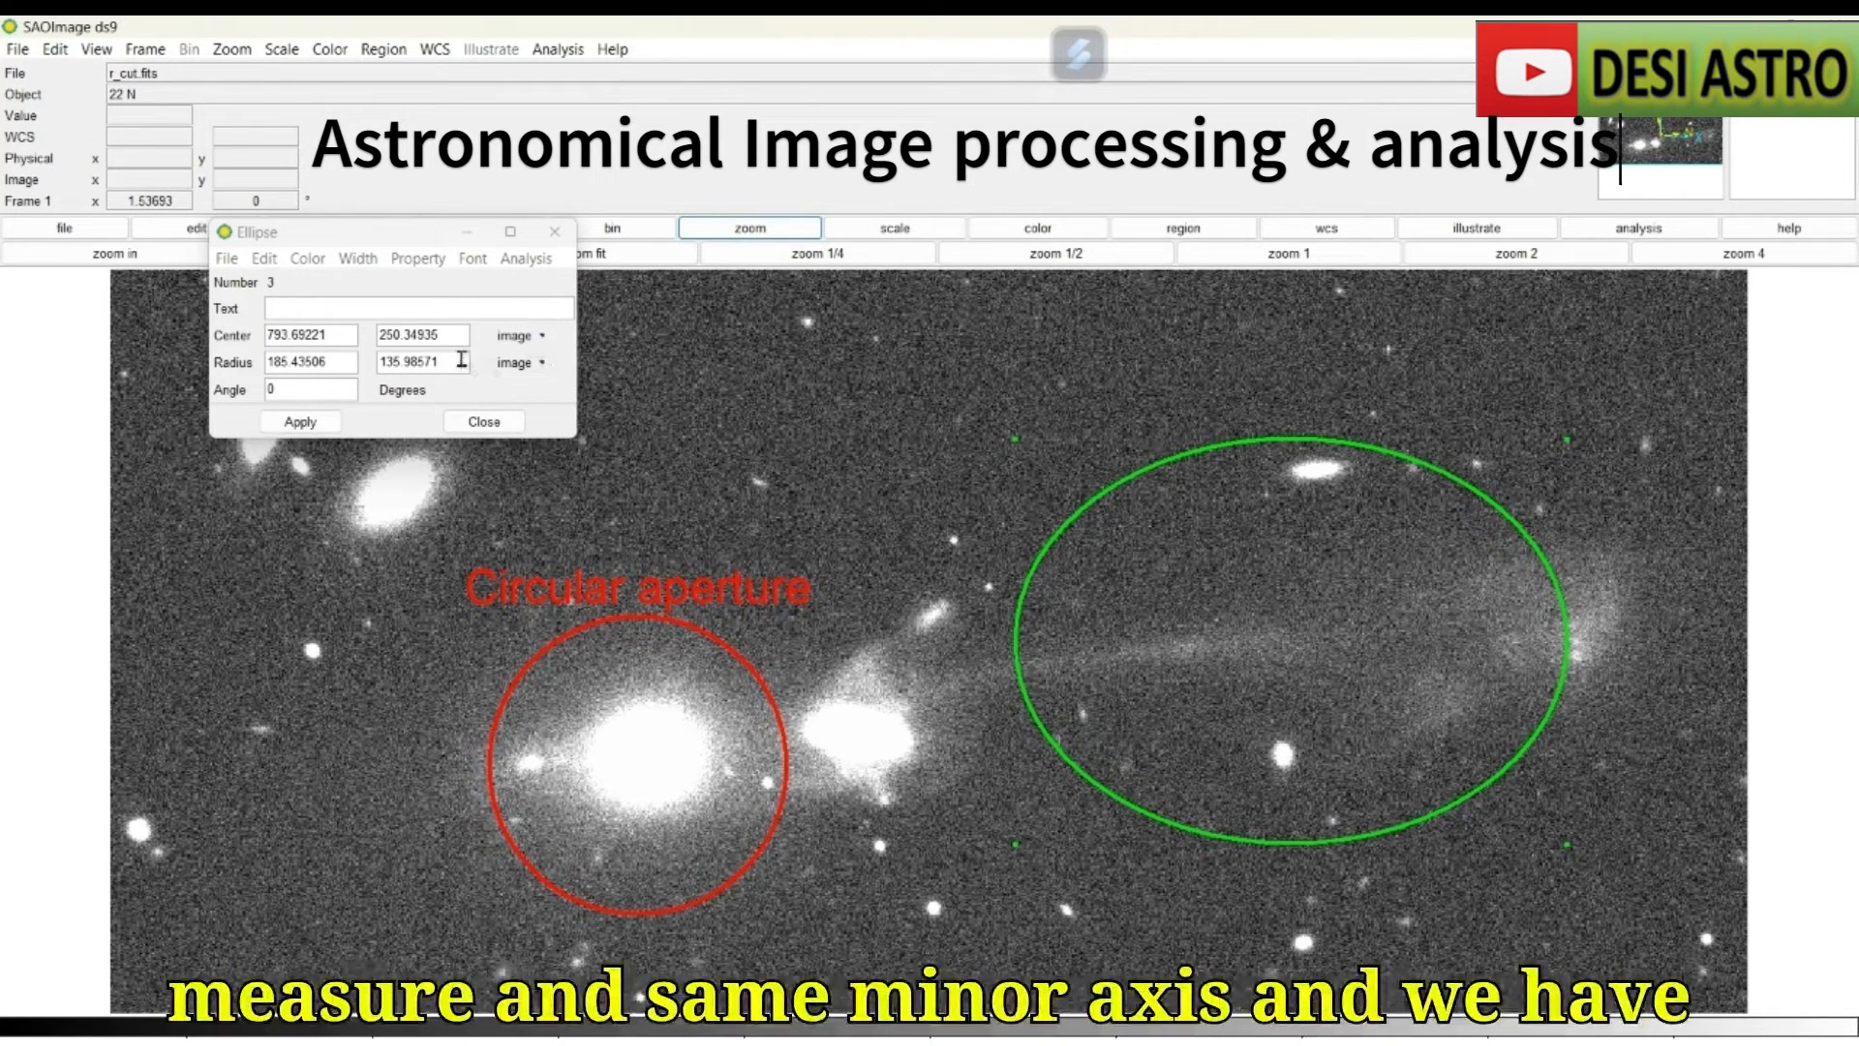
Rotate the ellipse to an angle of 45 degrees and close its region properties.
click(321, 385)
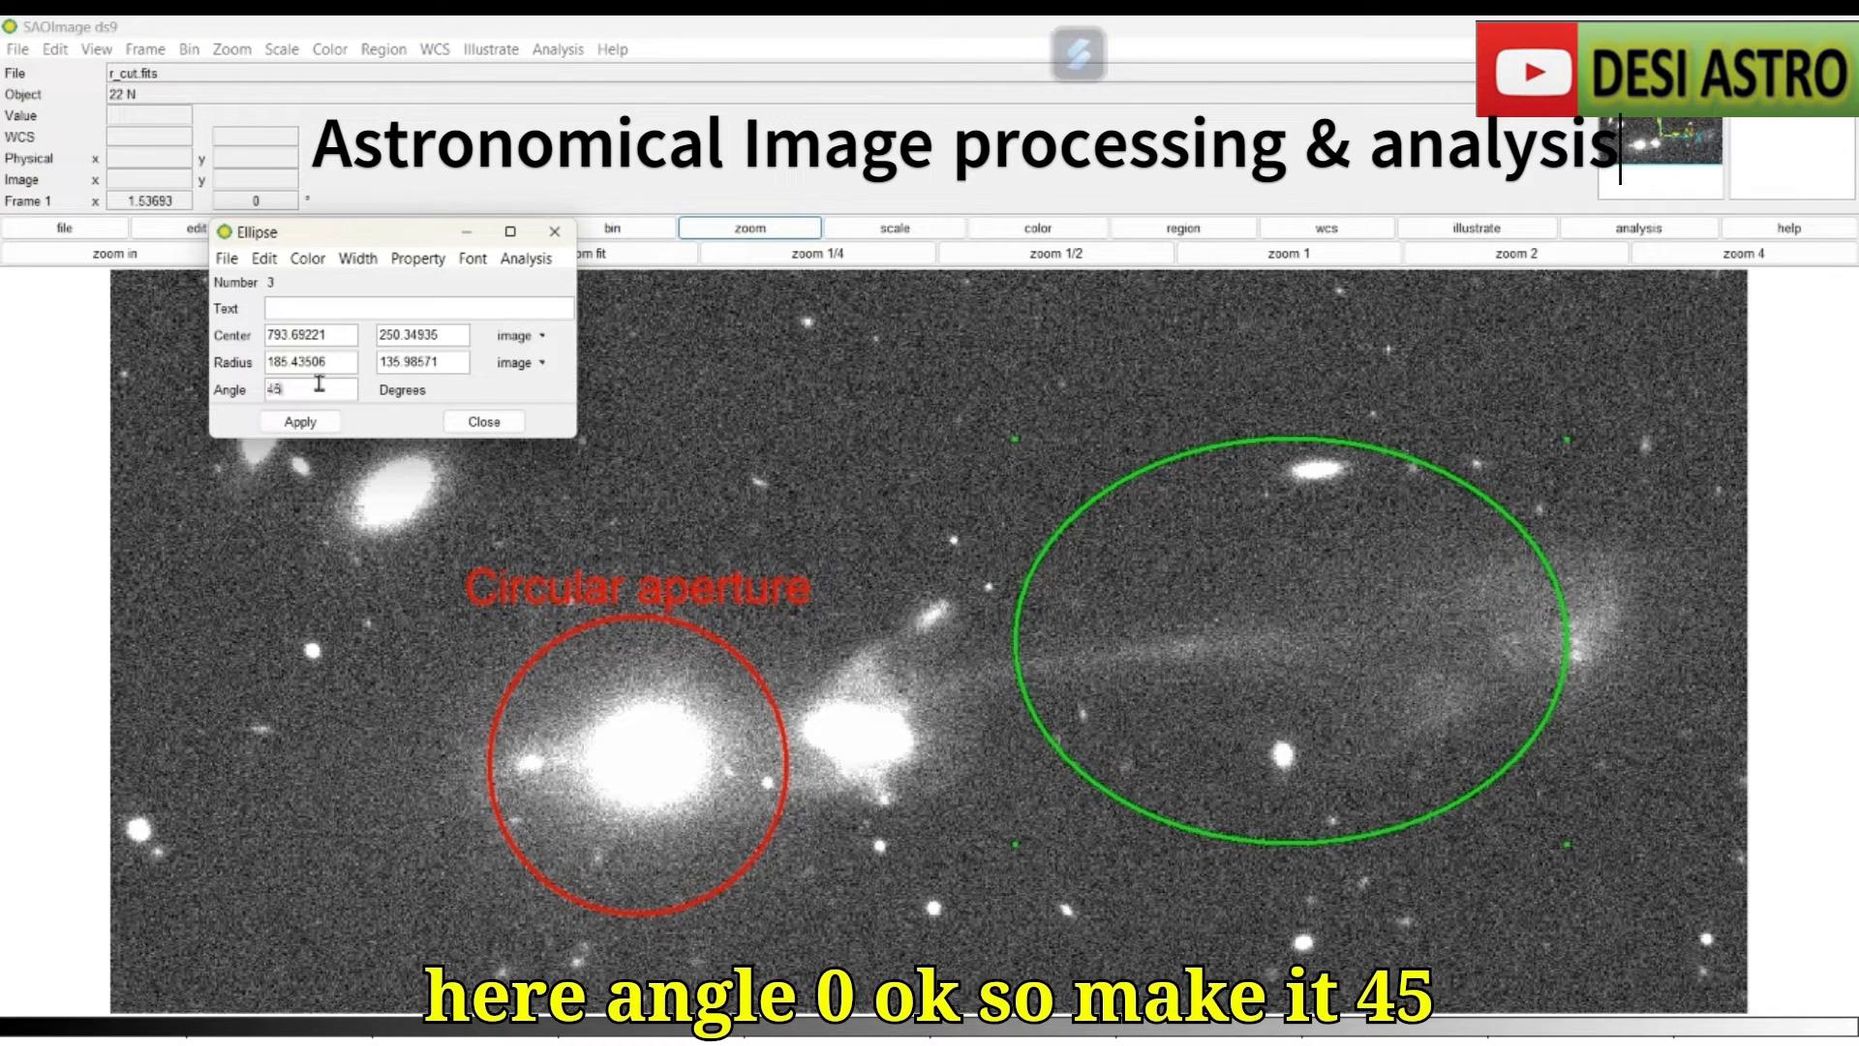
click(277, 424)
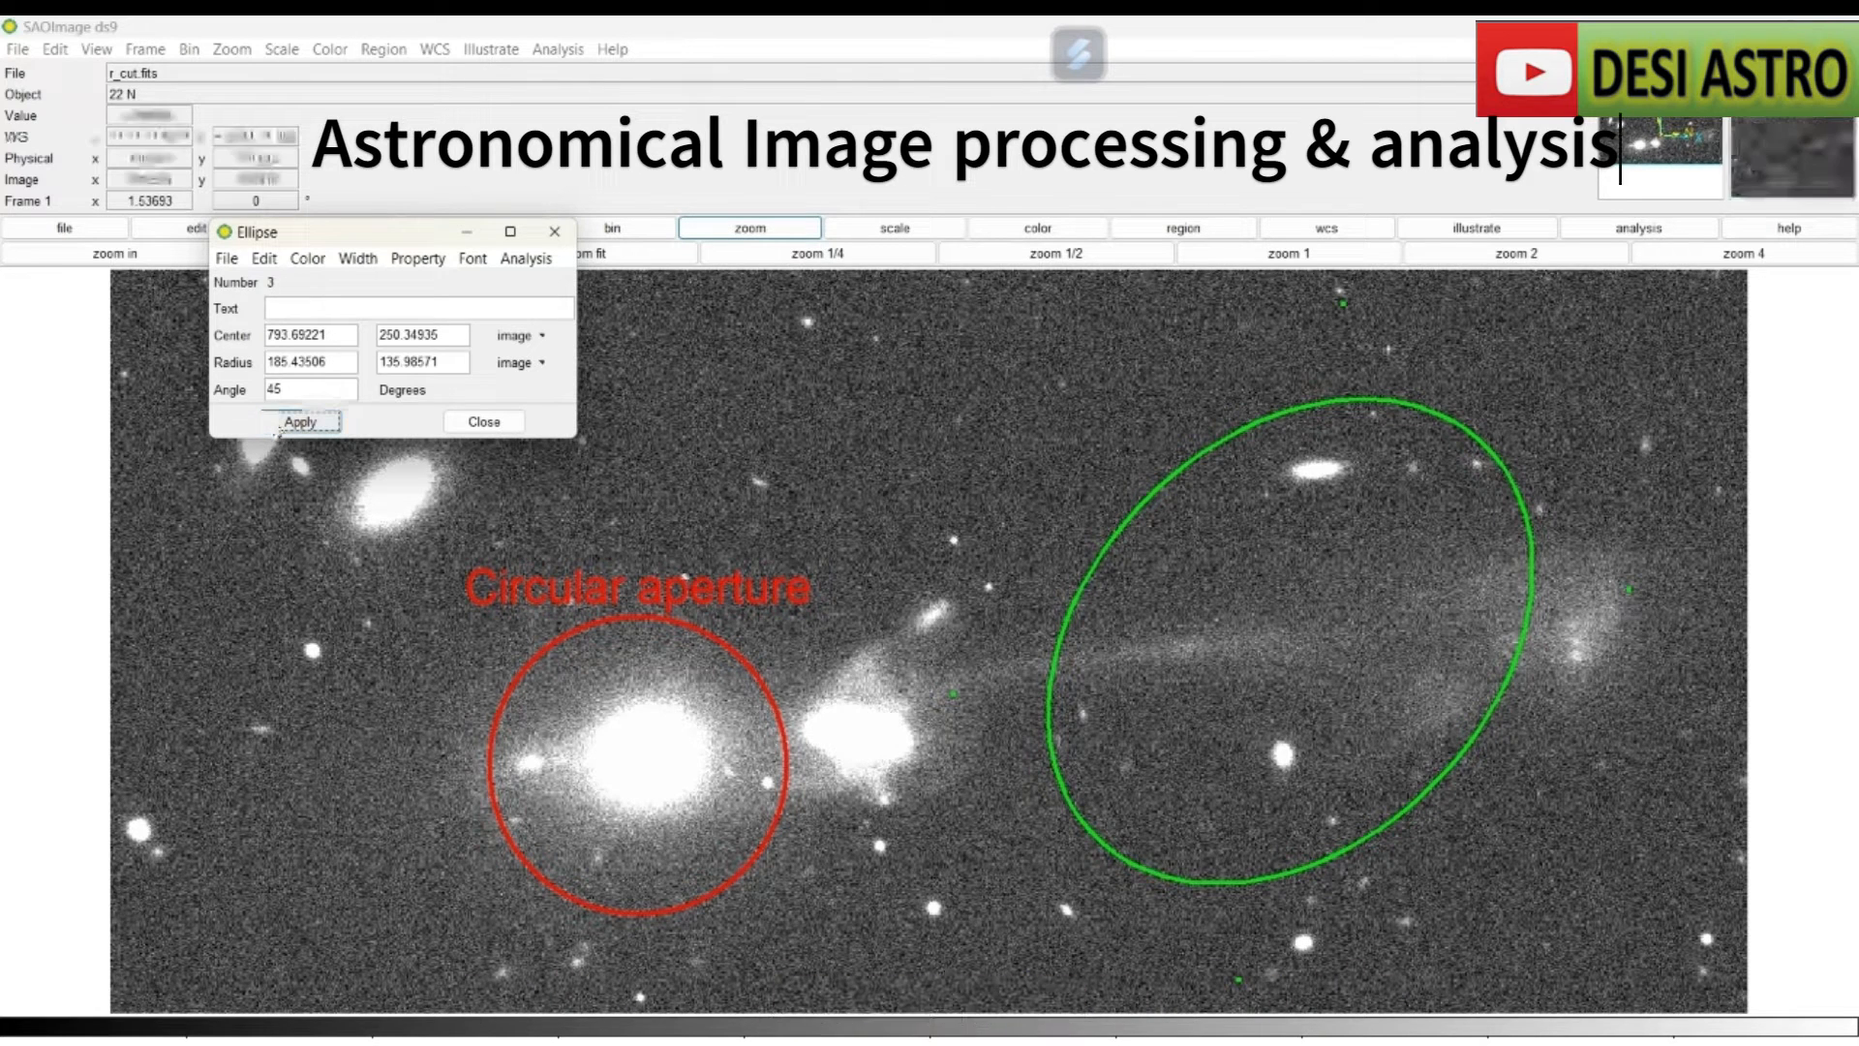
click(469, 238)
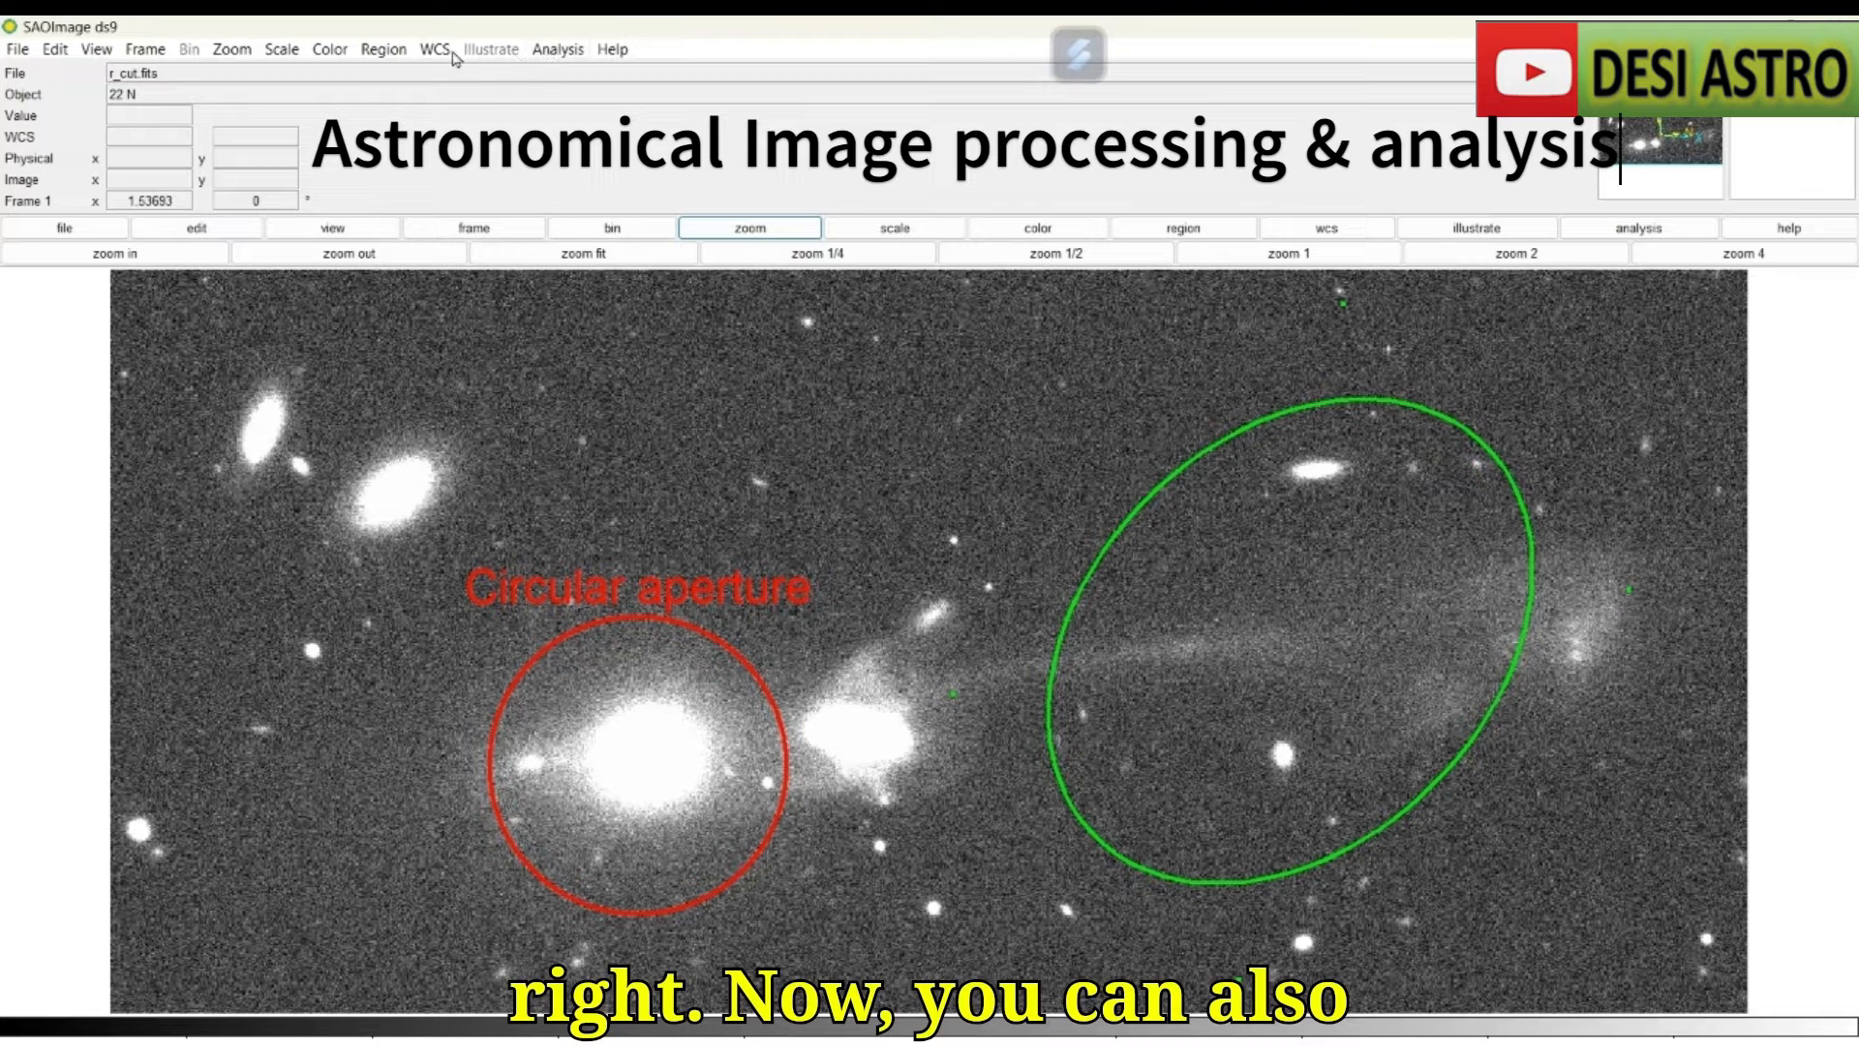
Draw a box region about 0.0230 by 0.0106 degrees and position it around the two elongated galaxies.
click(397, 52)
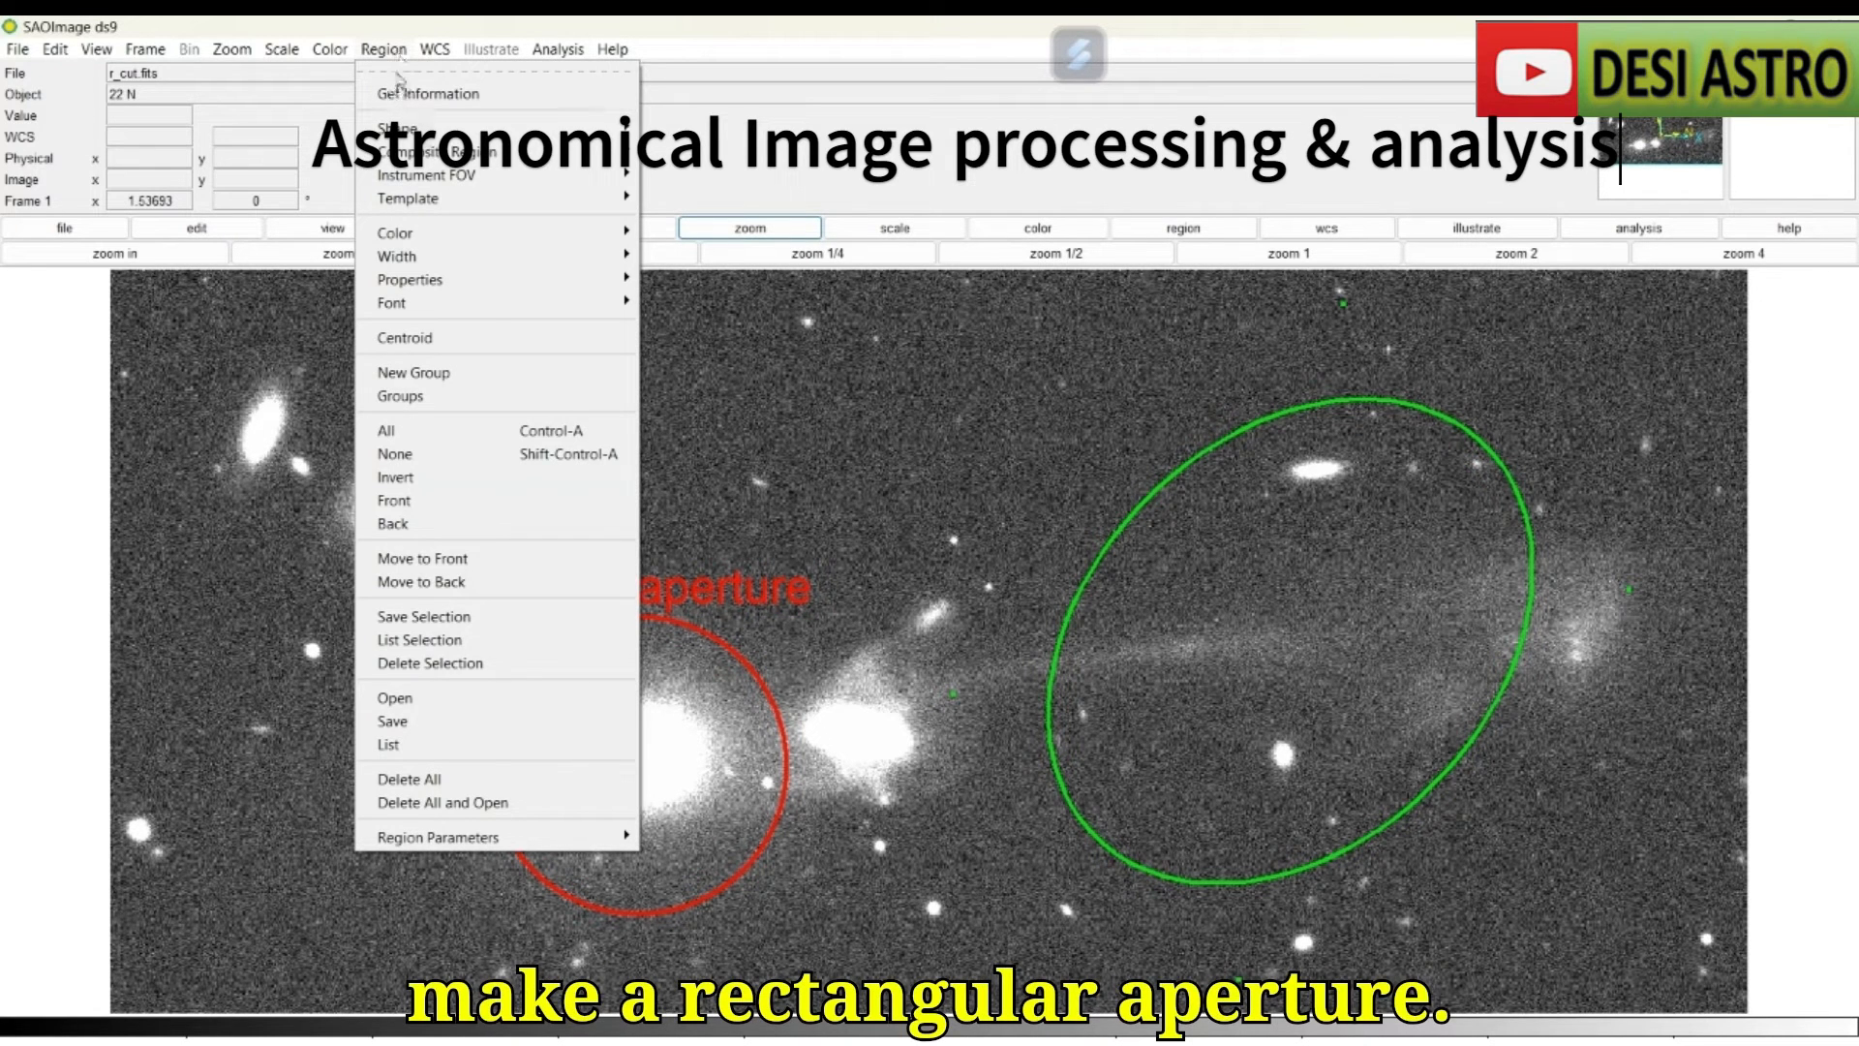
mouse_move(401, 128)
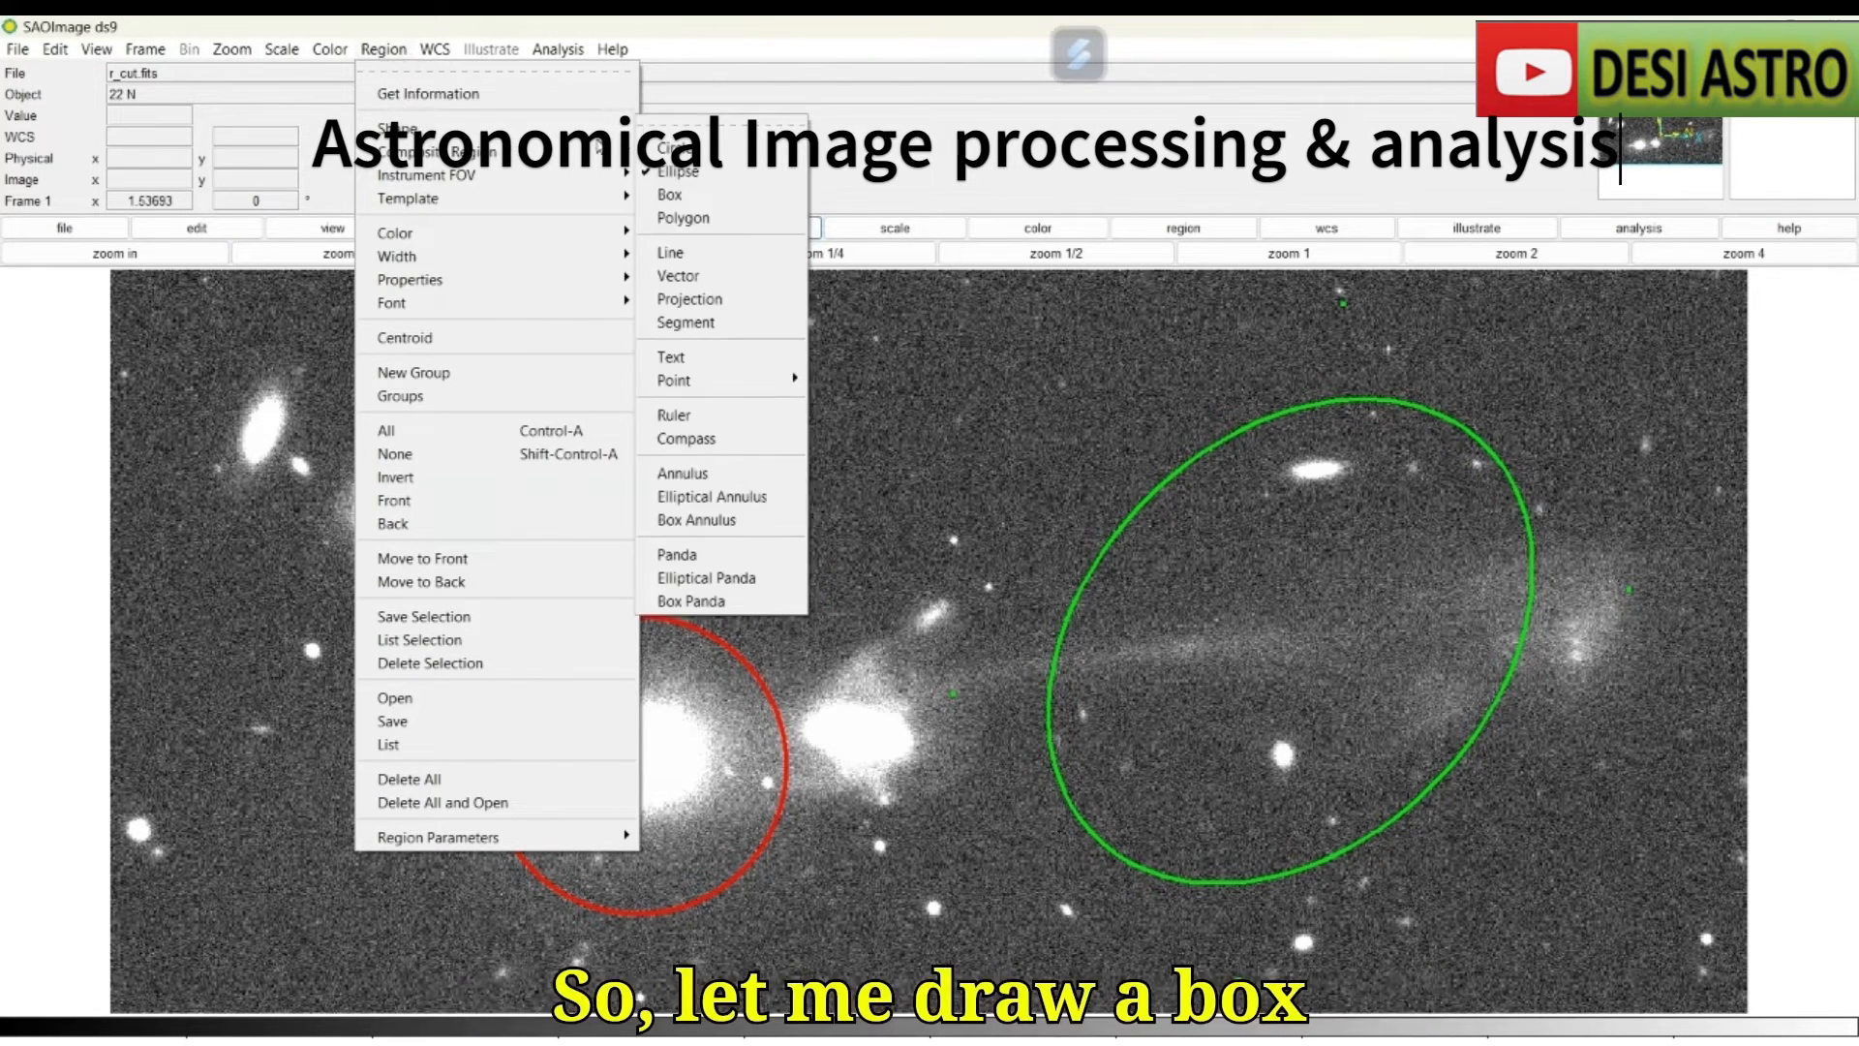
click(709, 202)
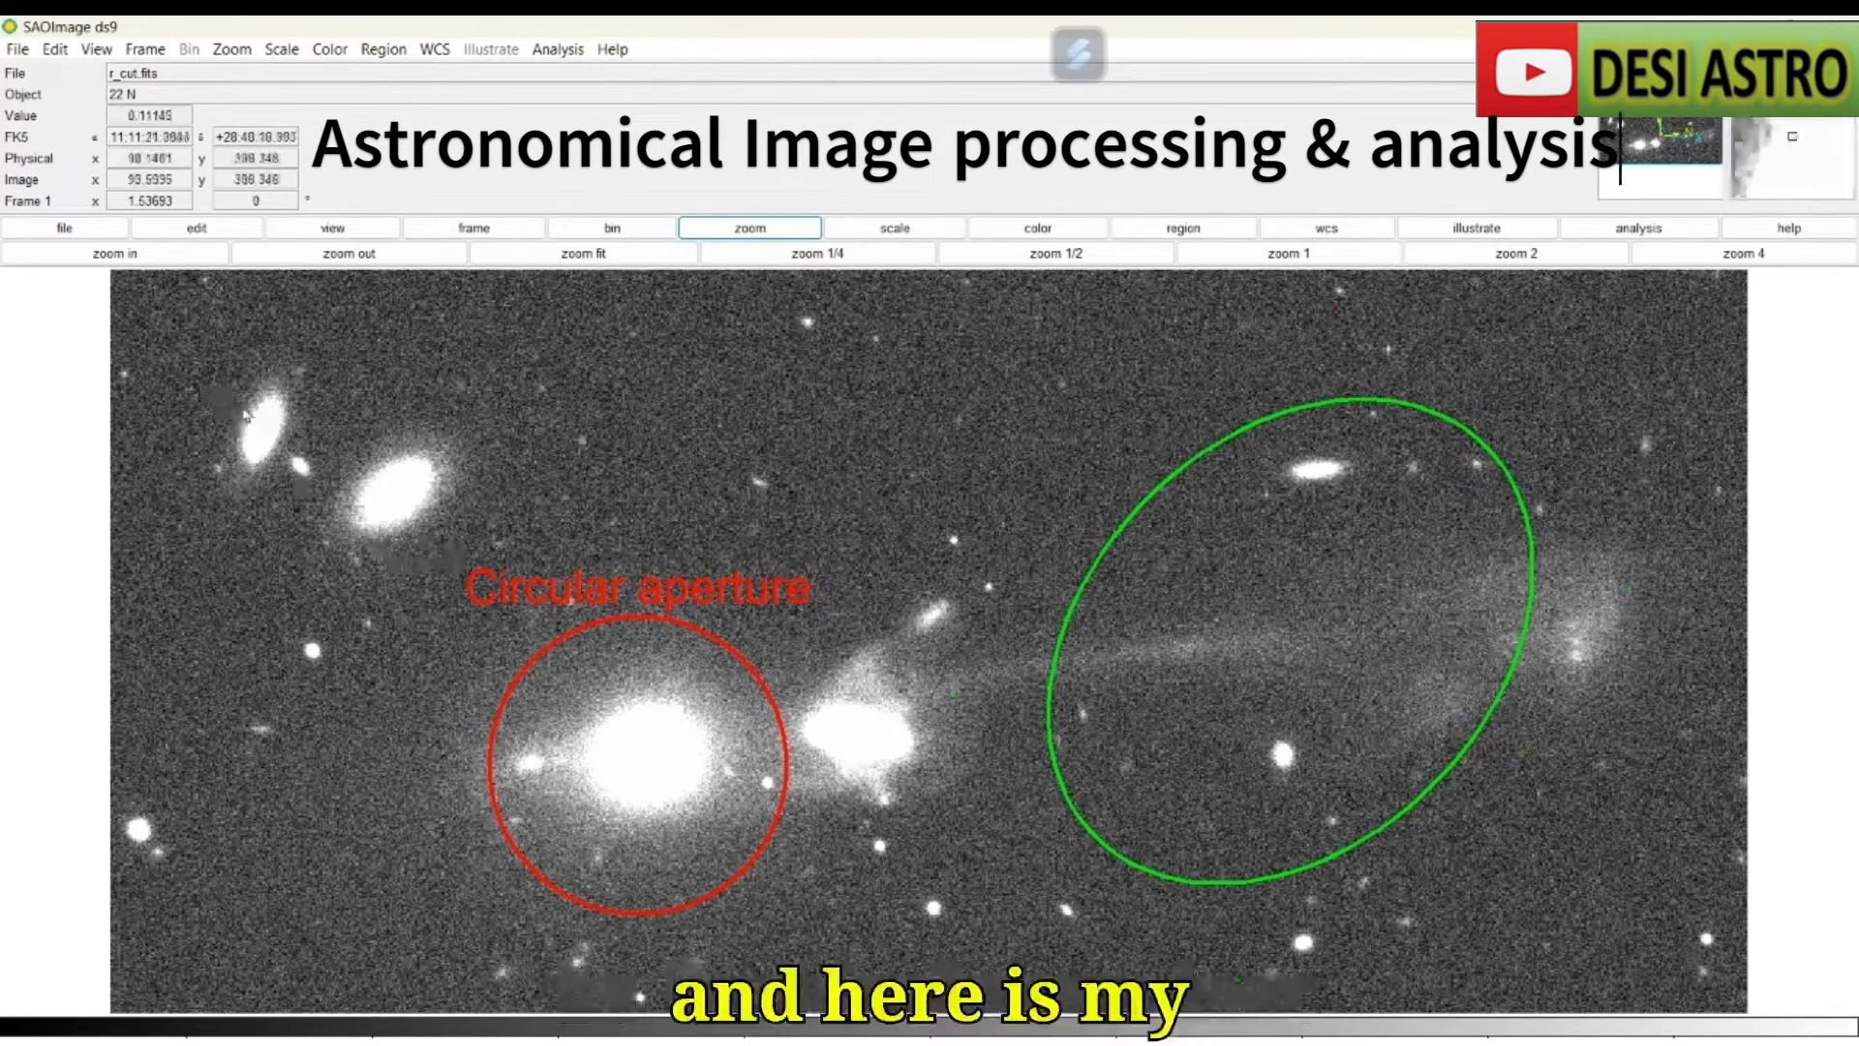
drag(234, 397, 546, 542)
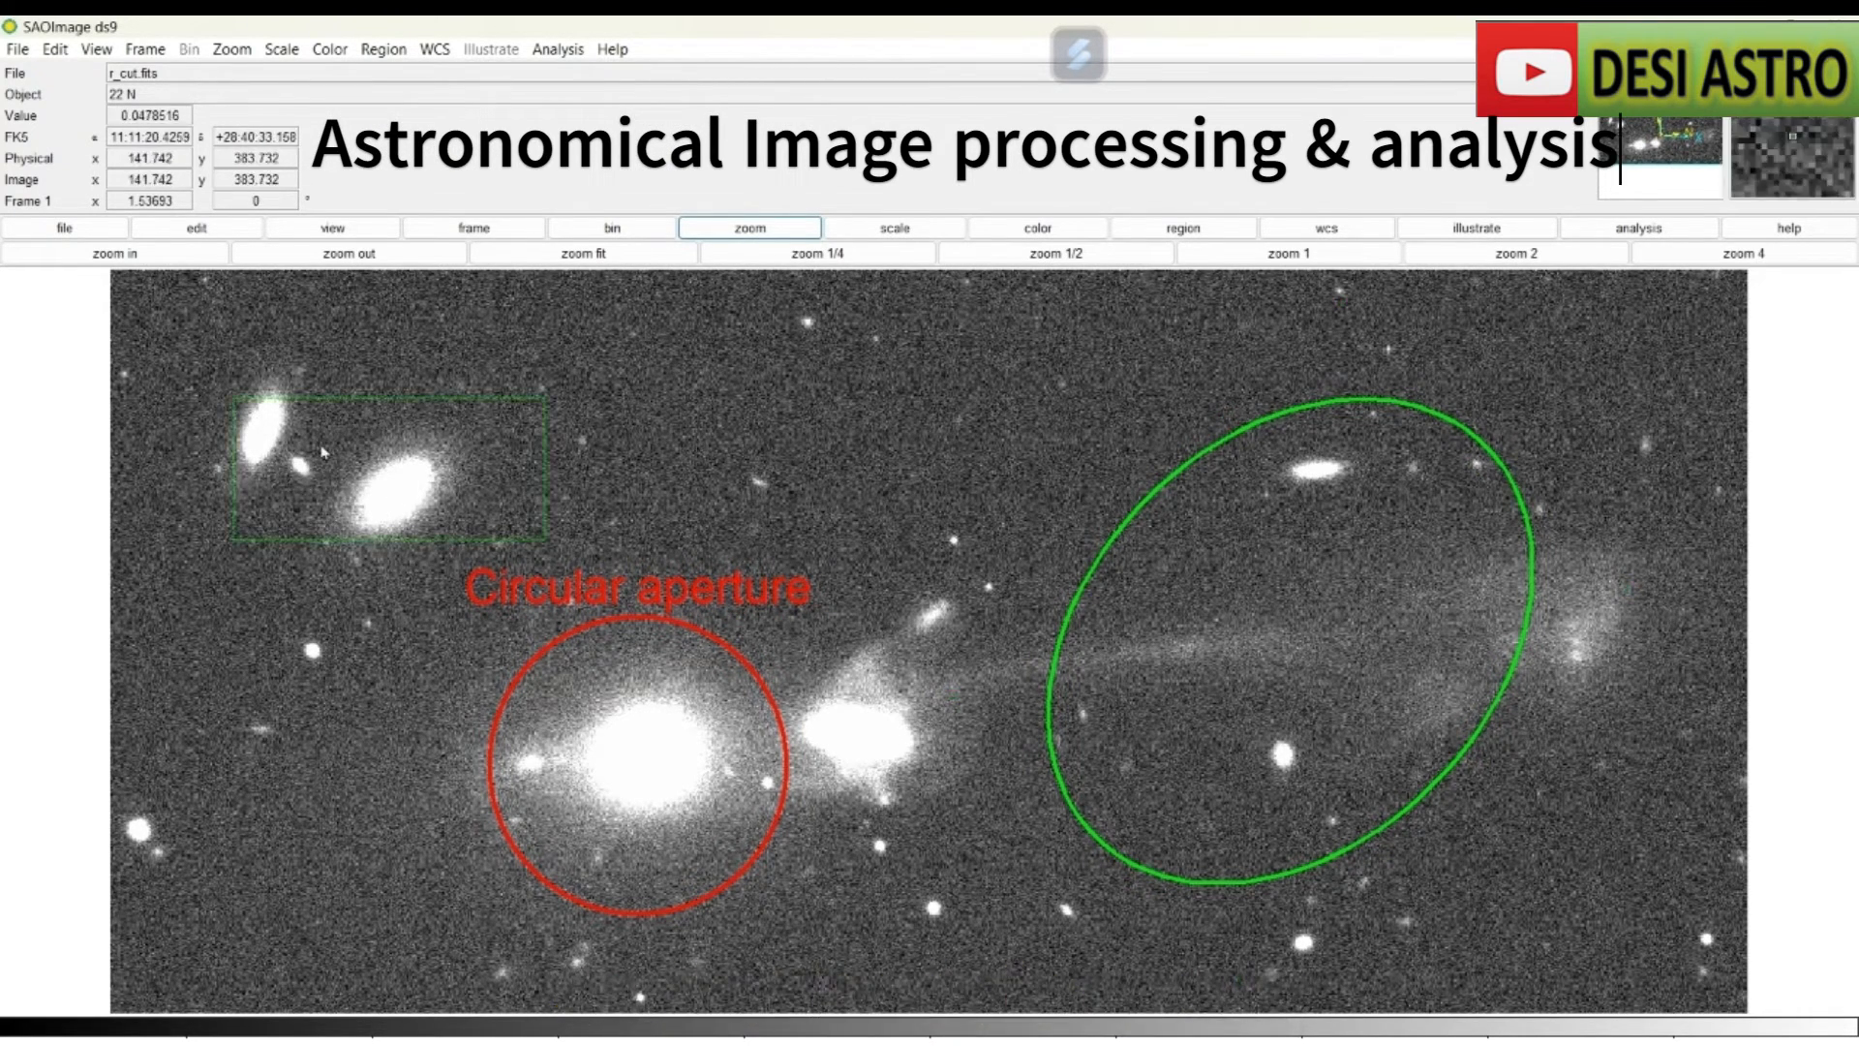
drag(321, 449, 284, 432)
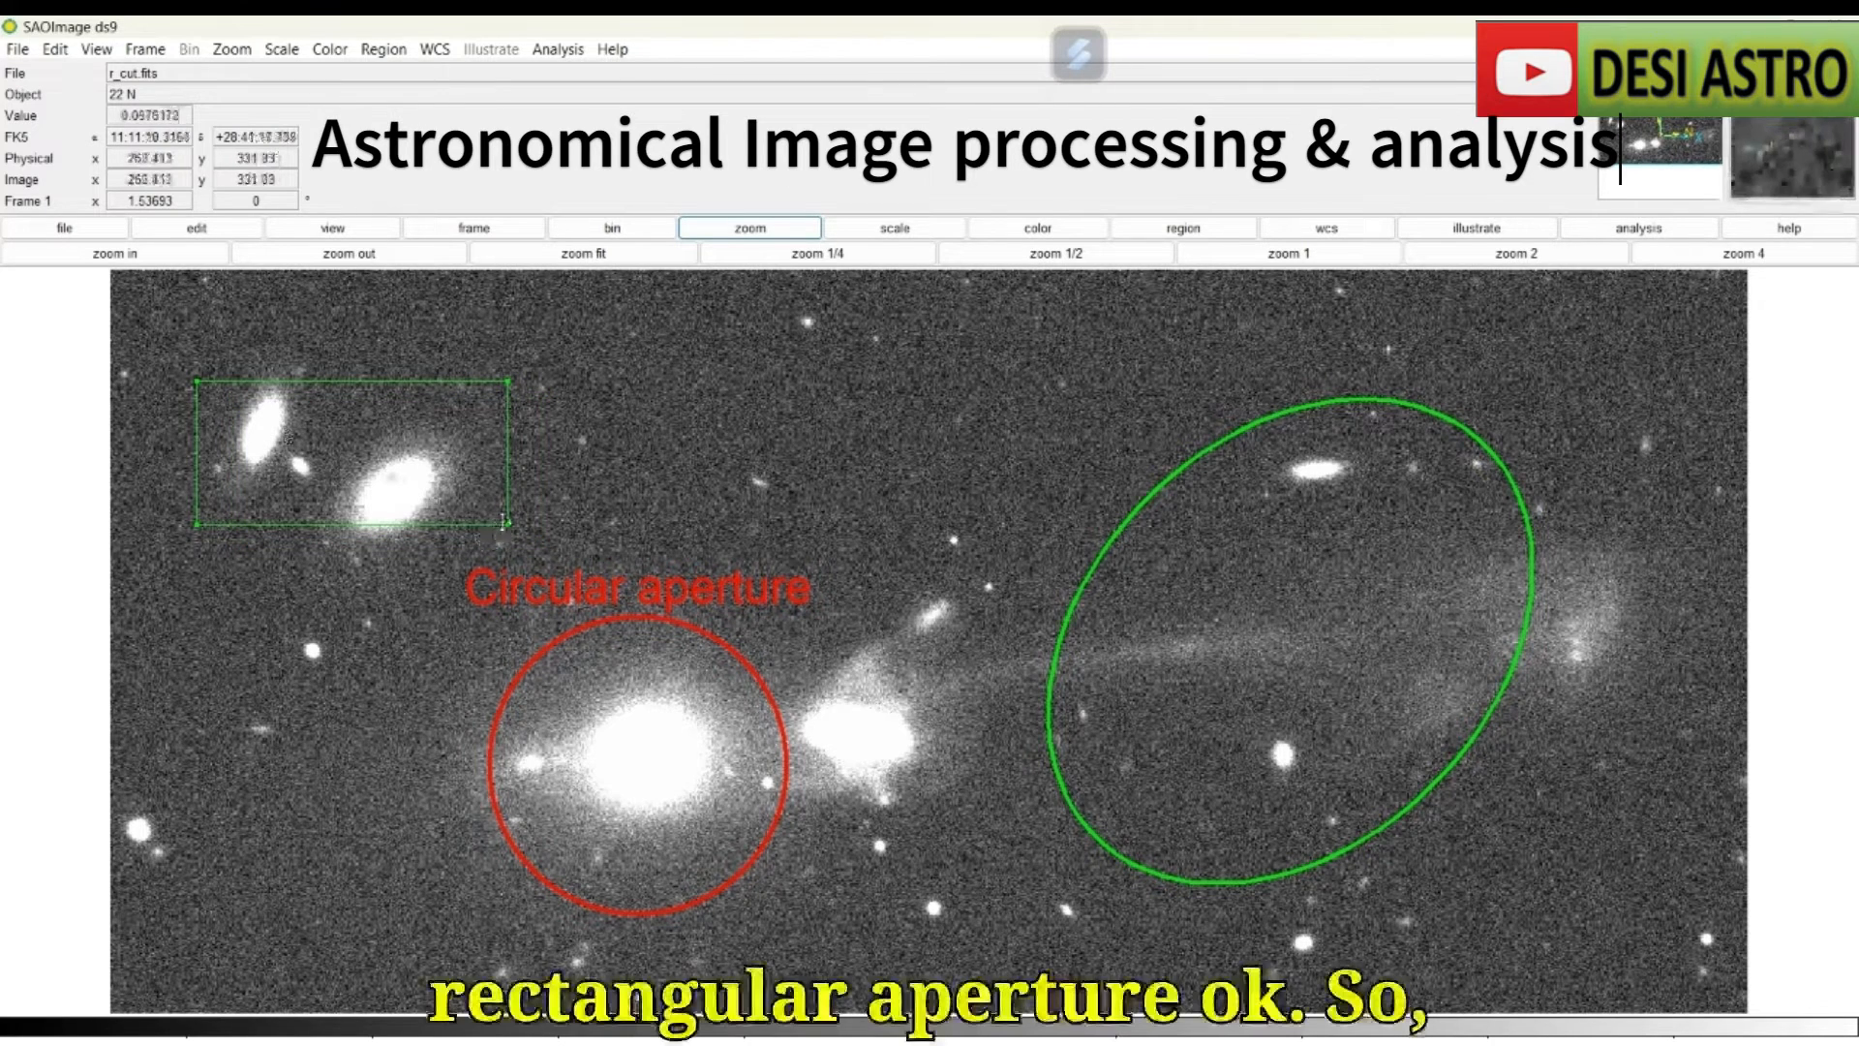
drag(508, 524, 522, 537)
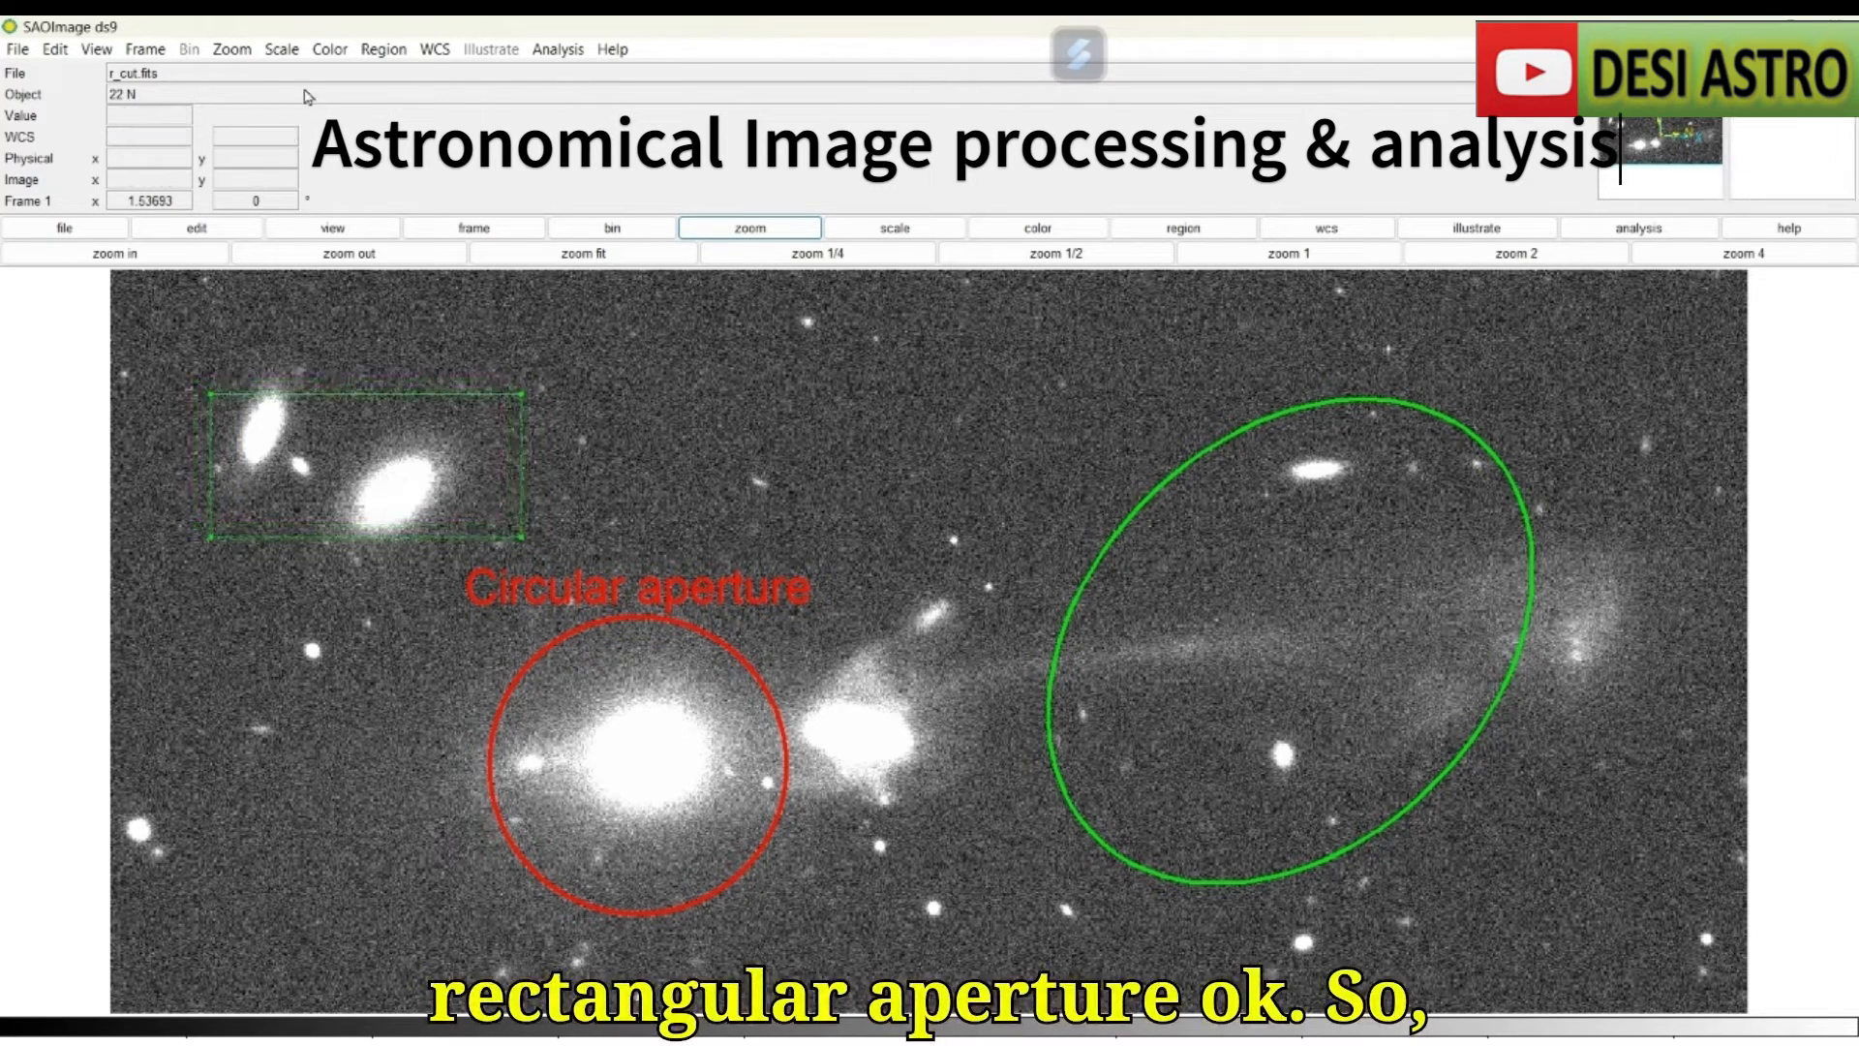
Colour the box region cyan, give it a thicker outline and close its properties.
double_click(373, 498)
click(332, 283)
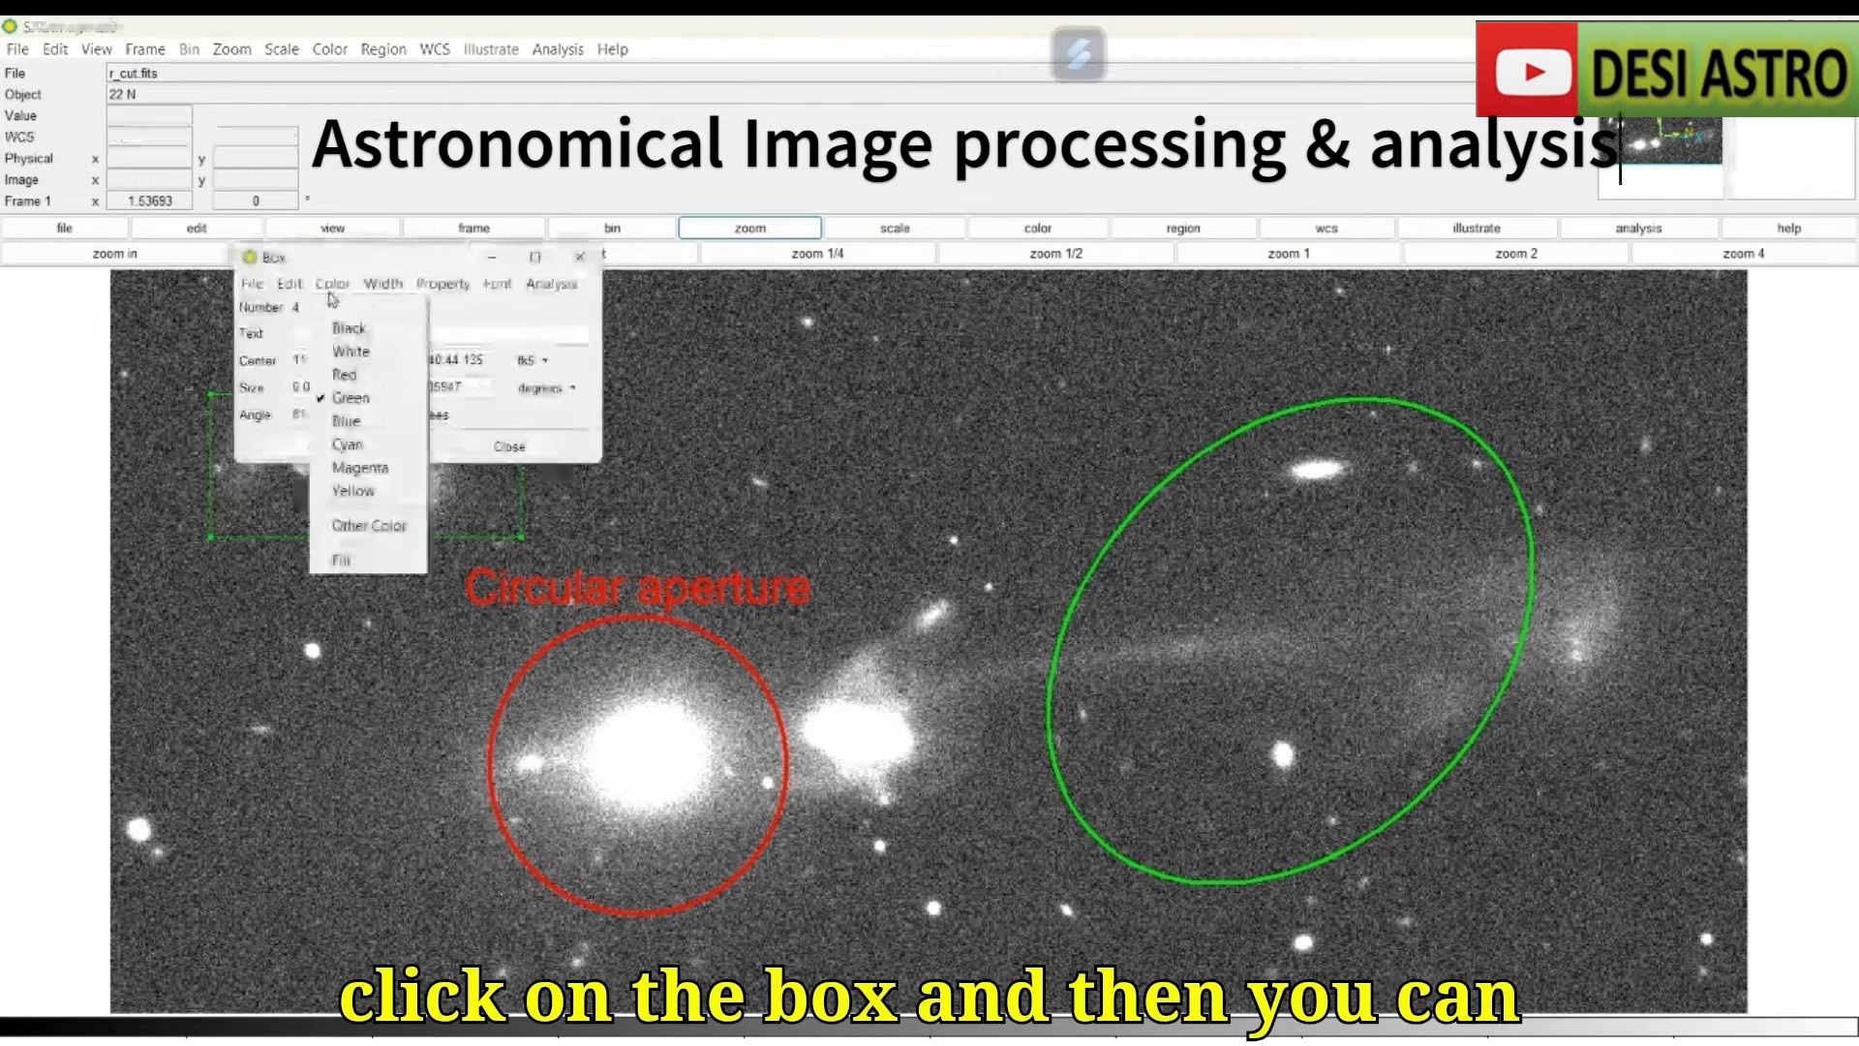
click(347, 444)
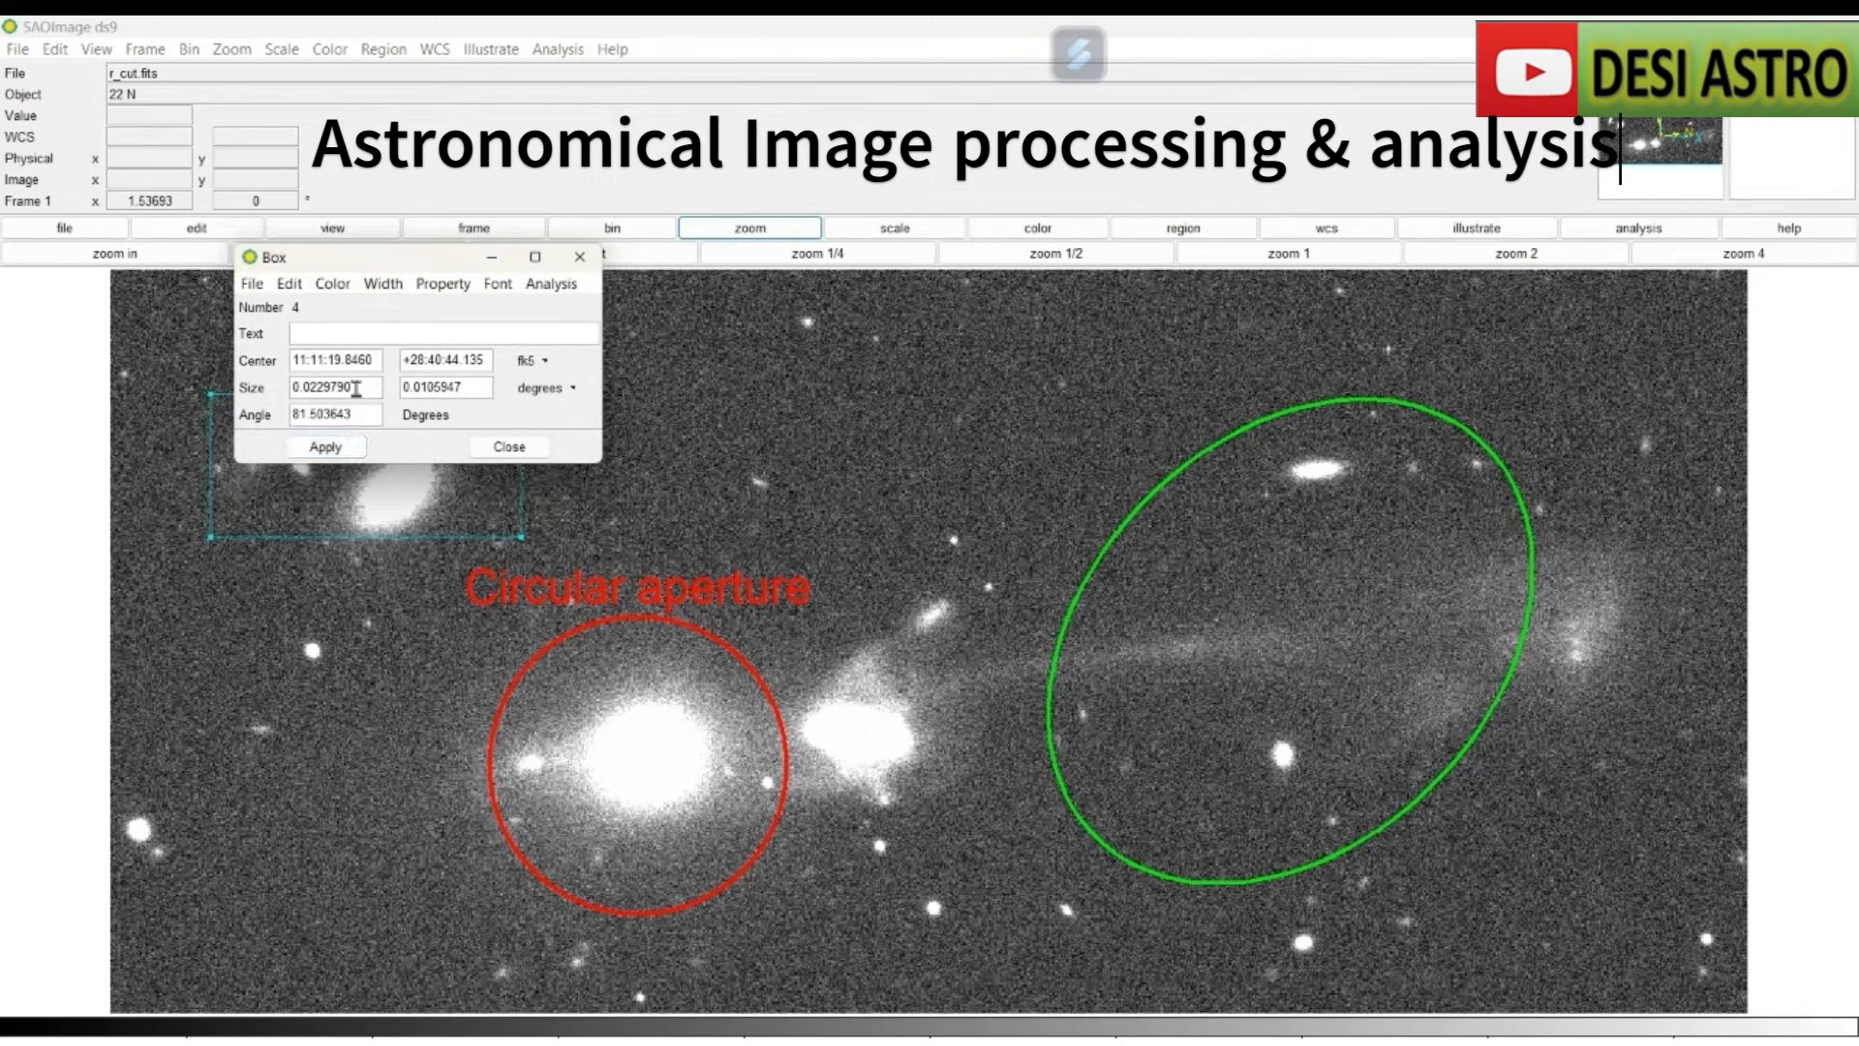
click(382, 284)
click(403, 392)
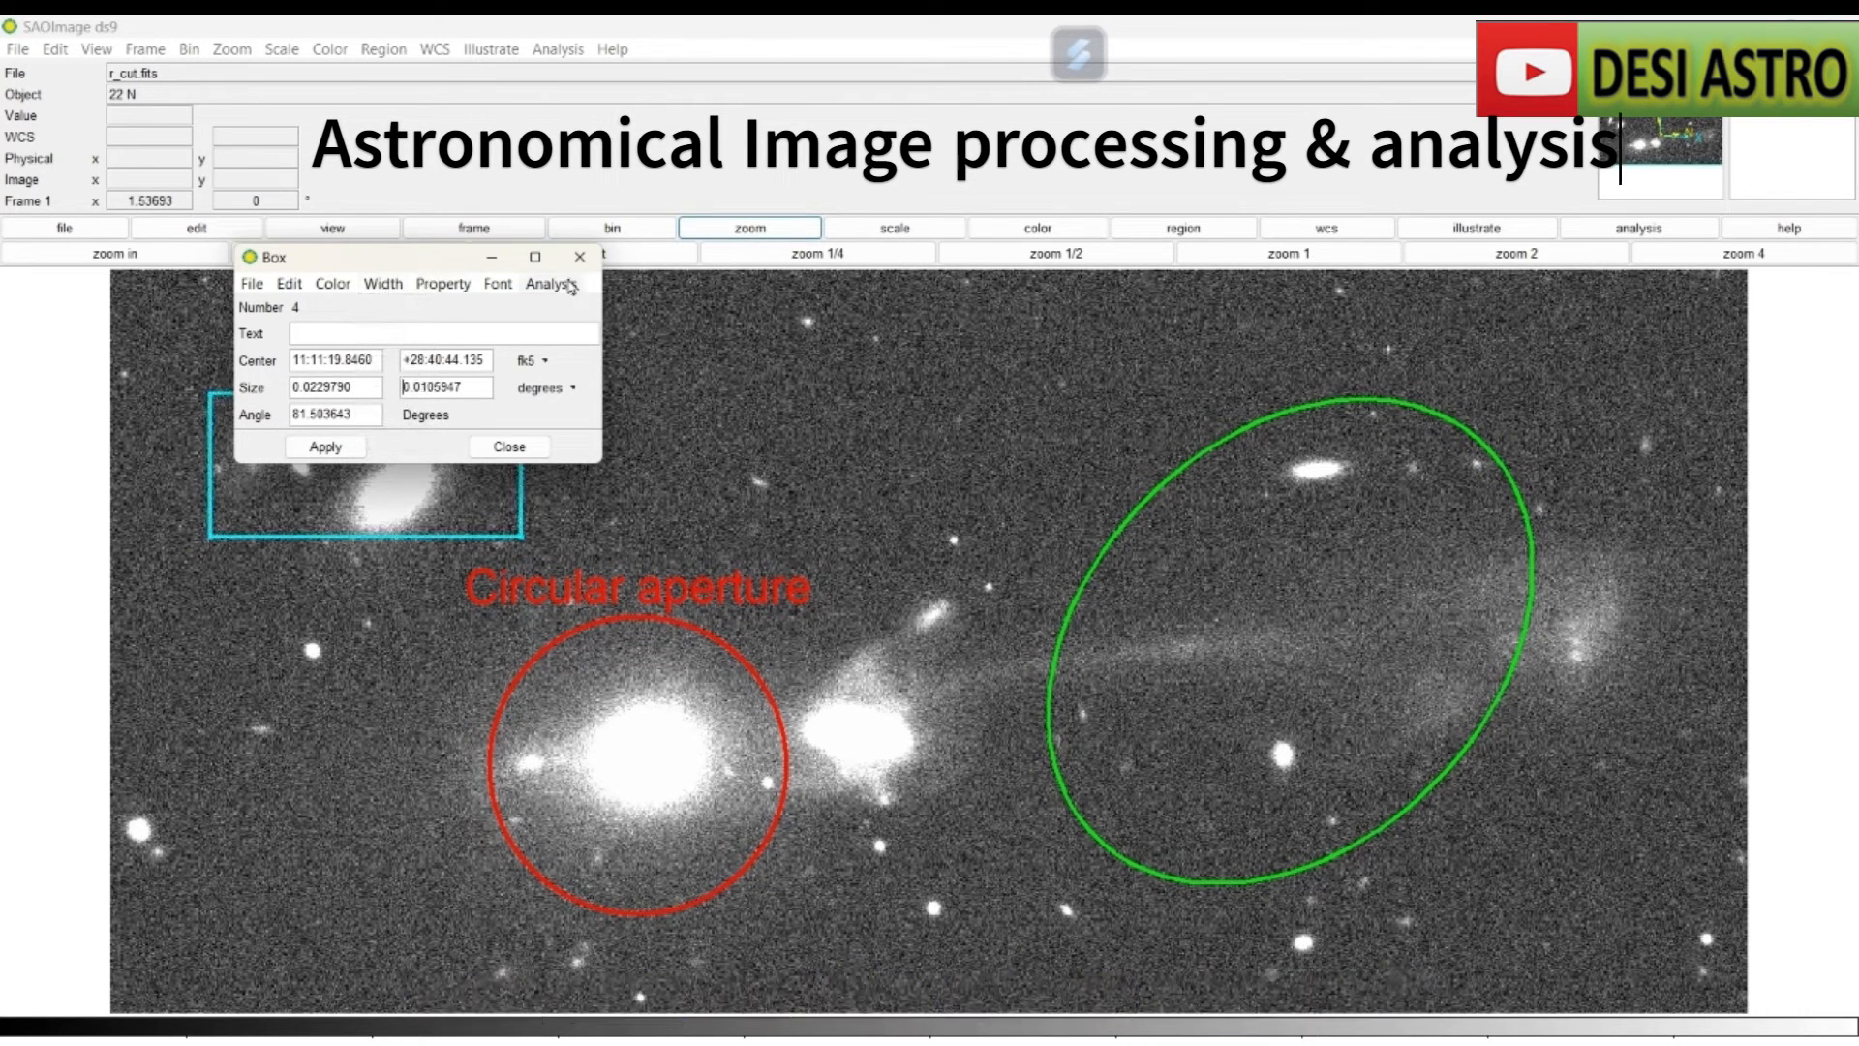
click(494, 259)
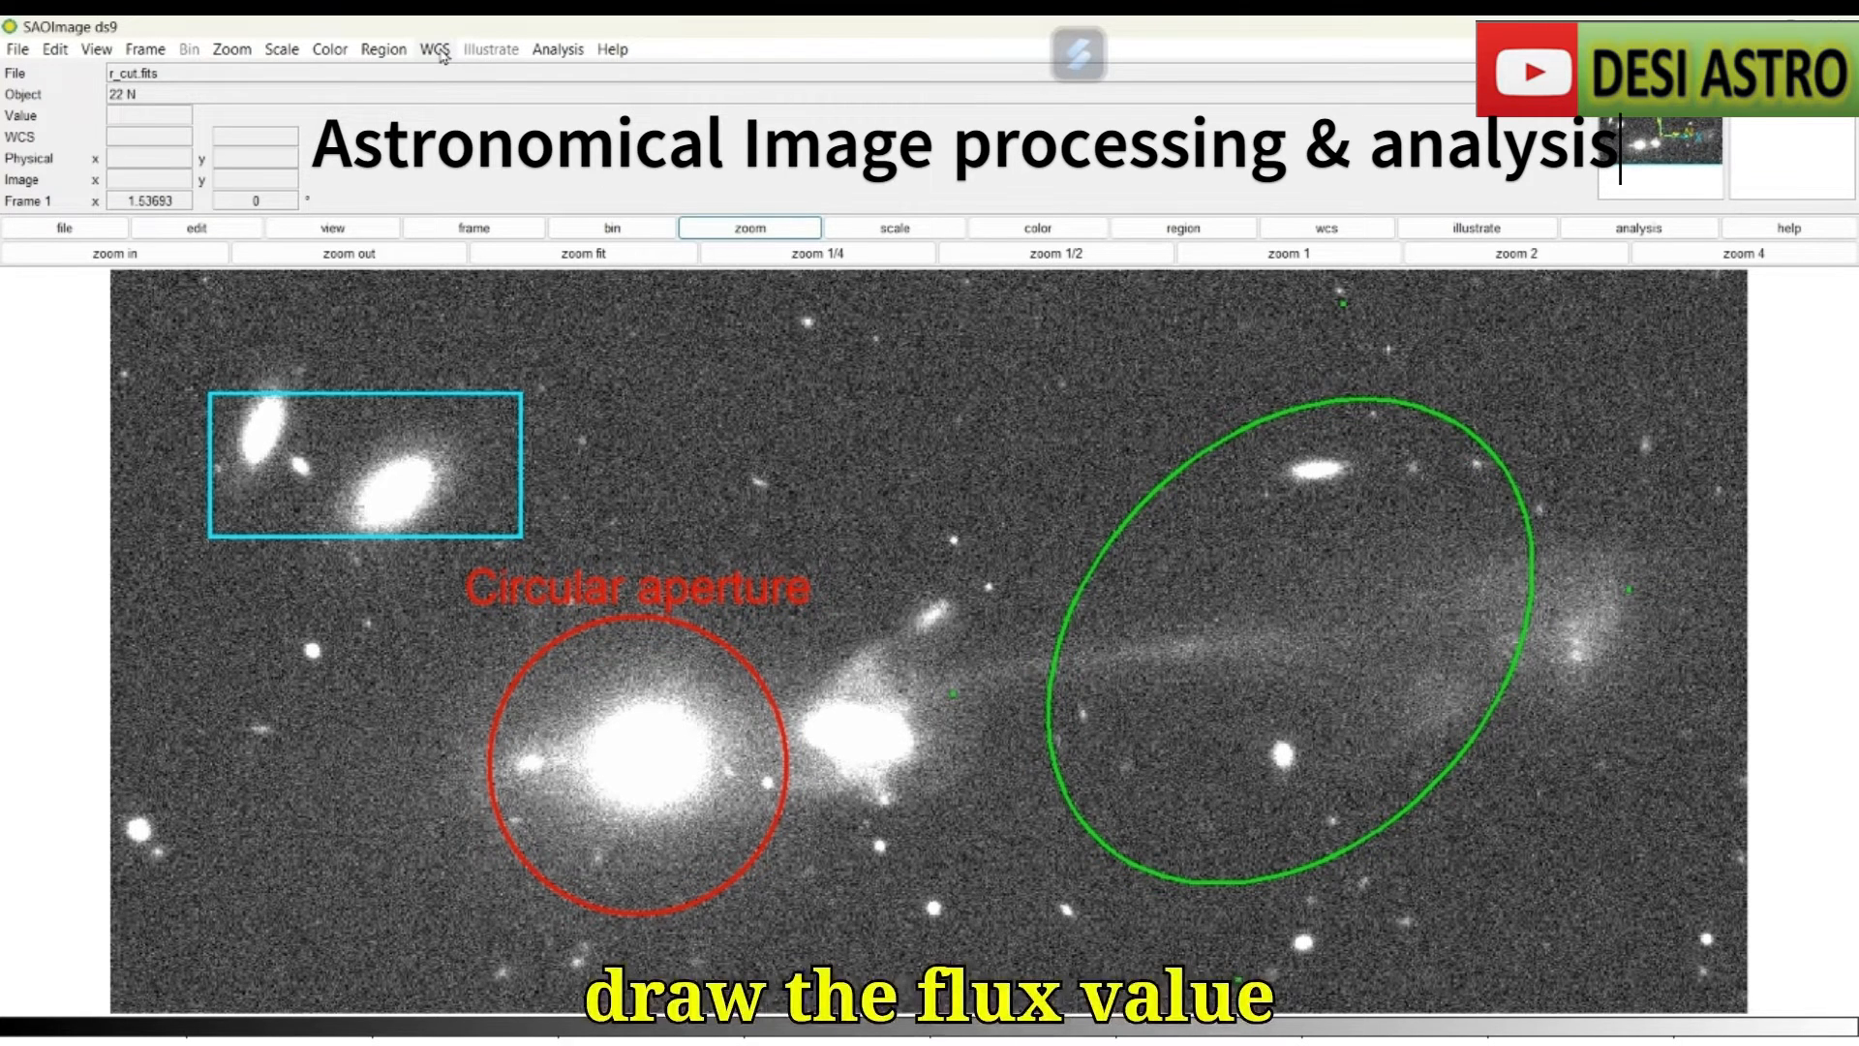
Read the flux sum in the circular aperture's statistics and close the results and region properties.
double_click(660, 804)
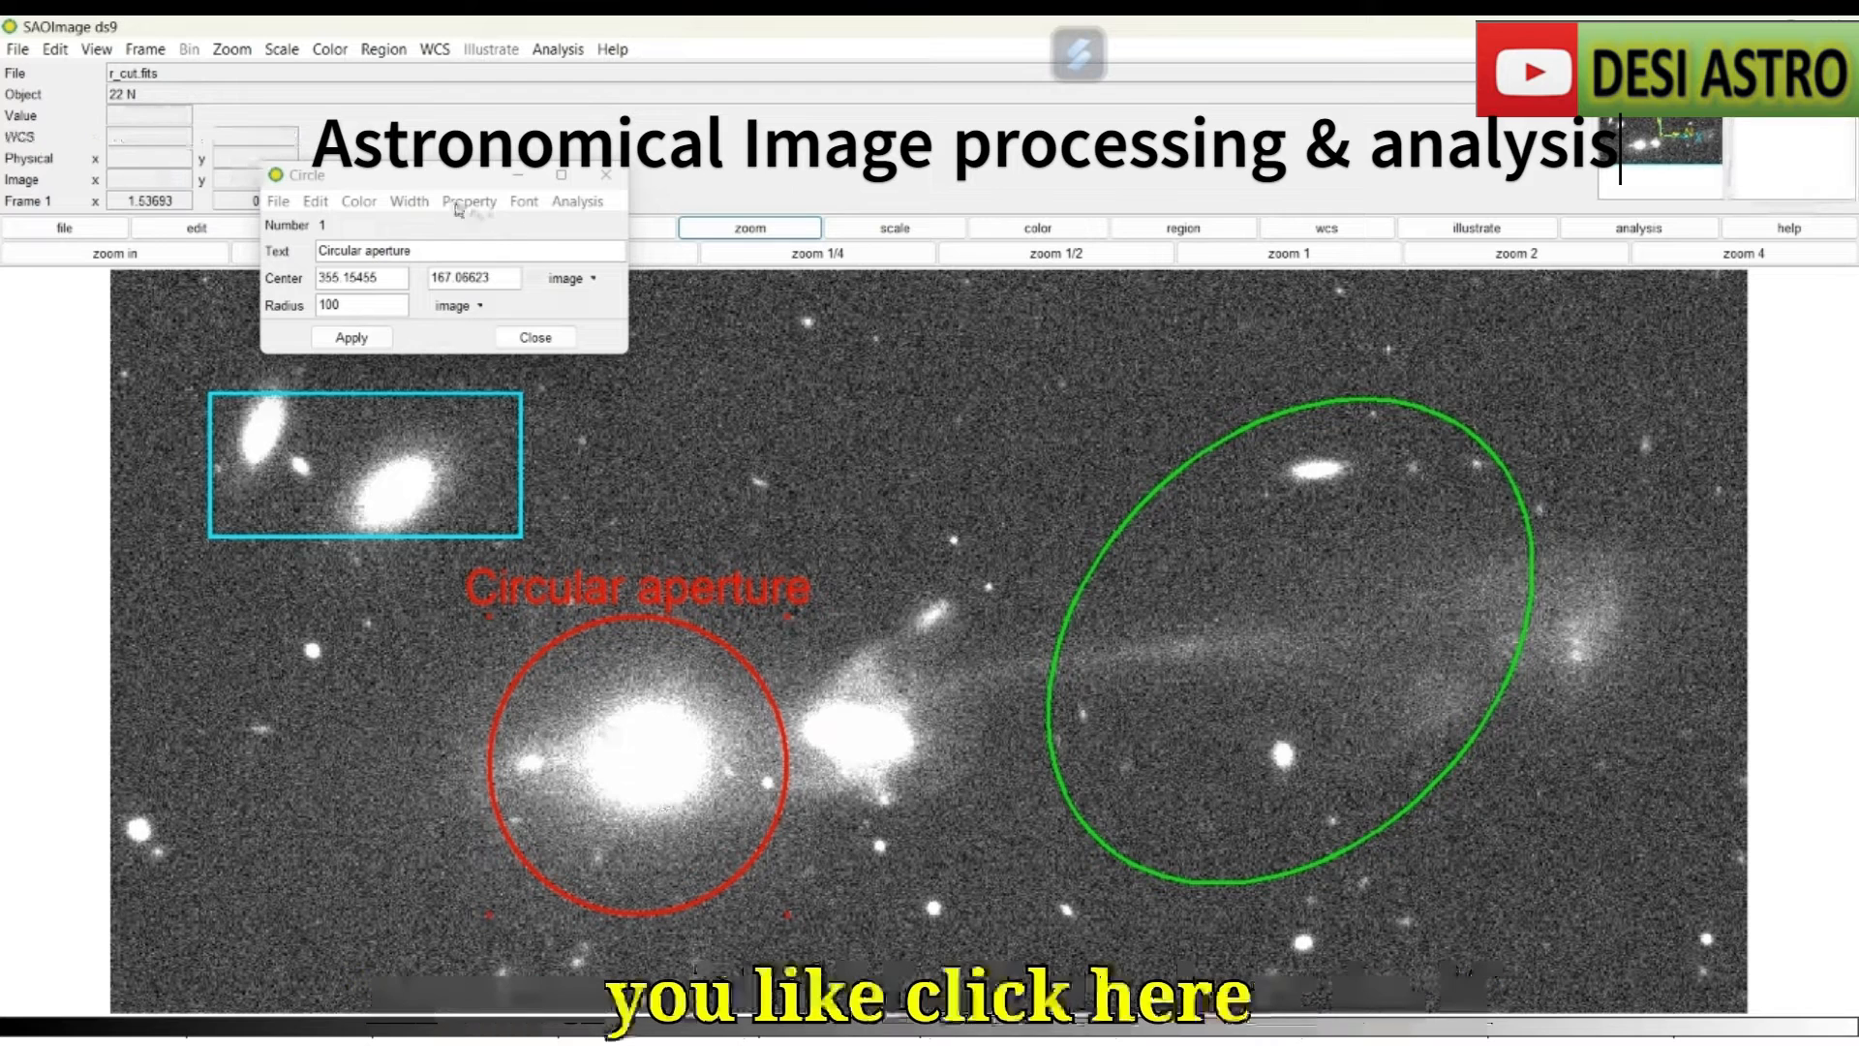
click(577, 201)
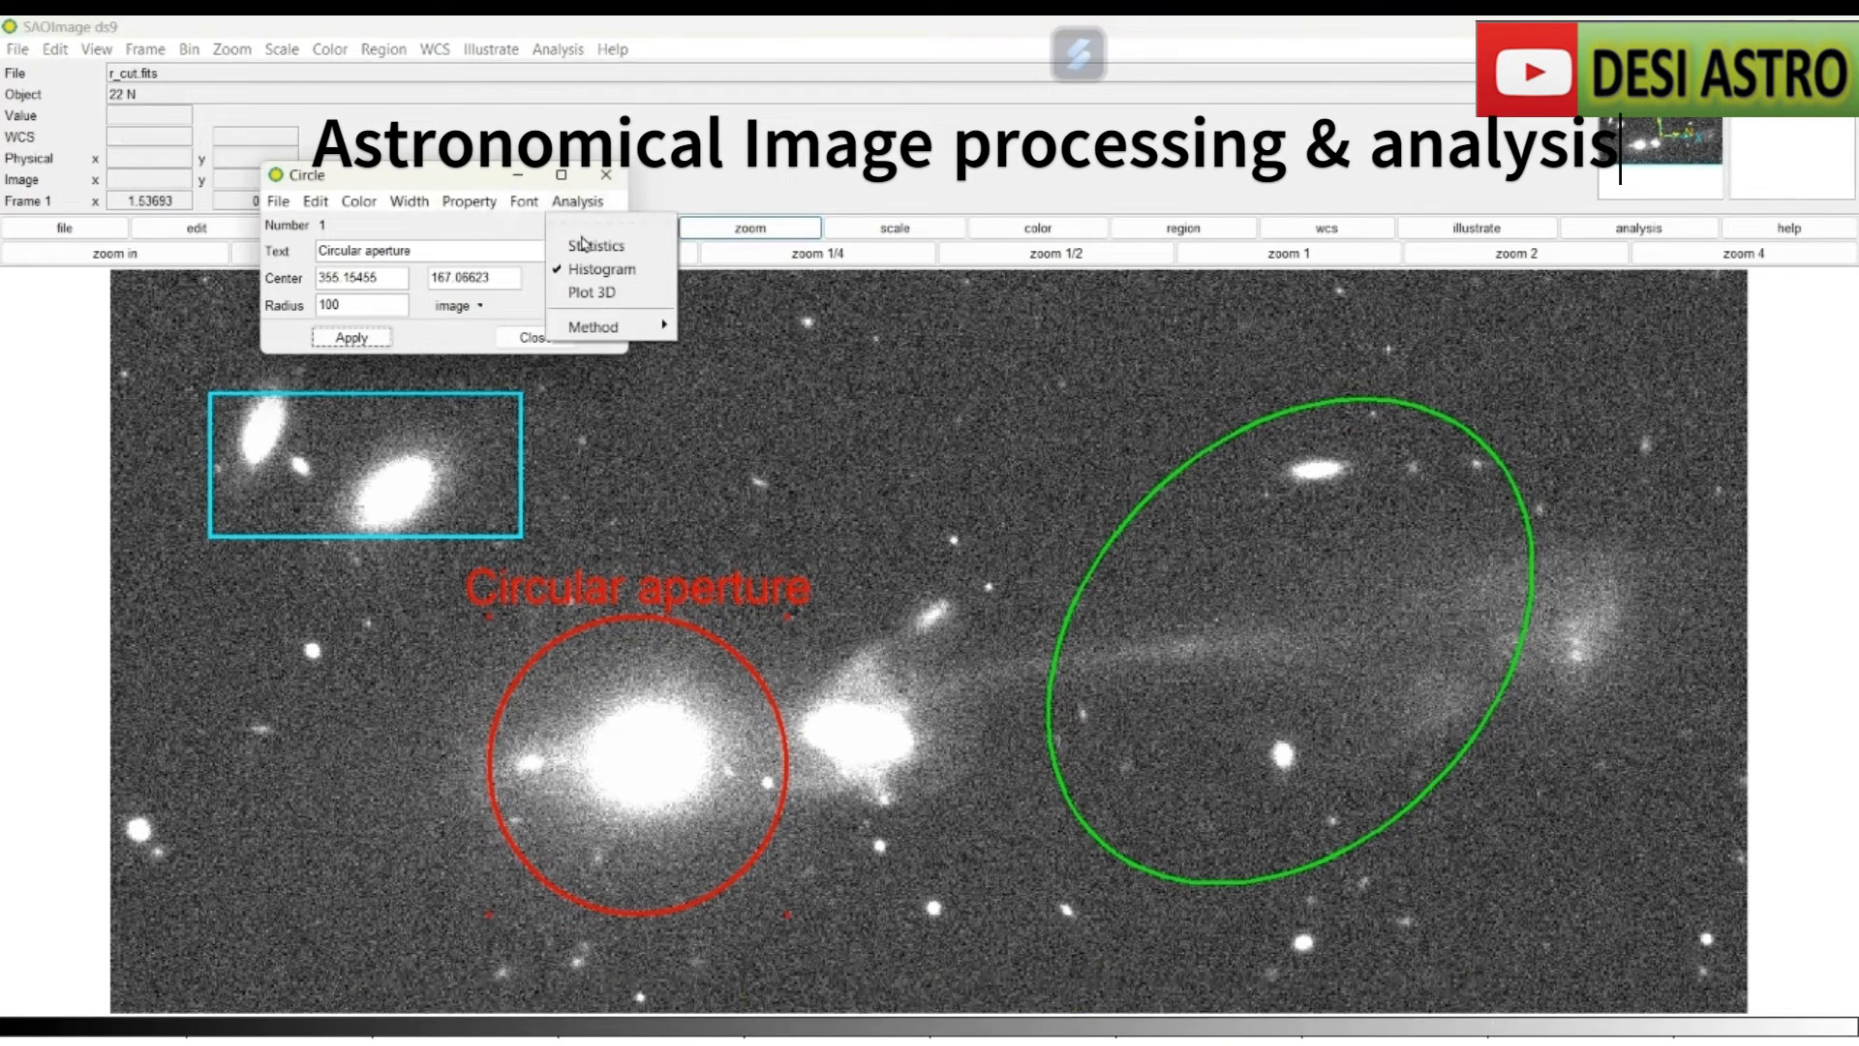
click(582, 244)
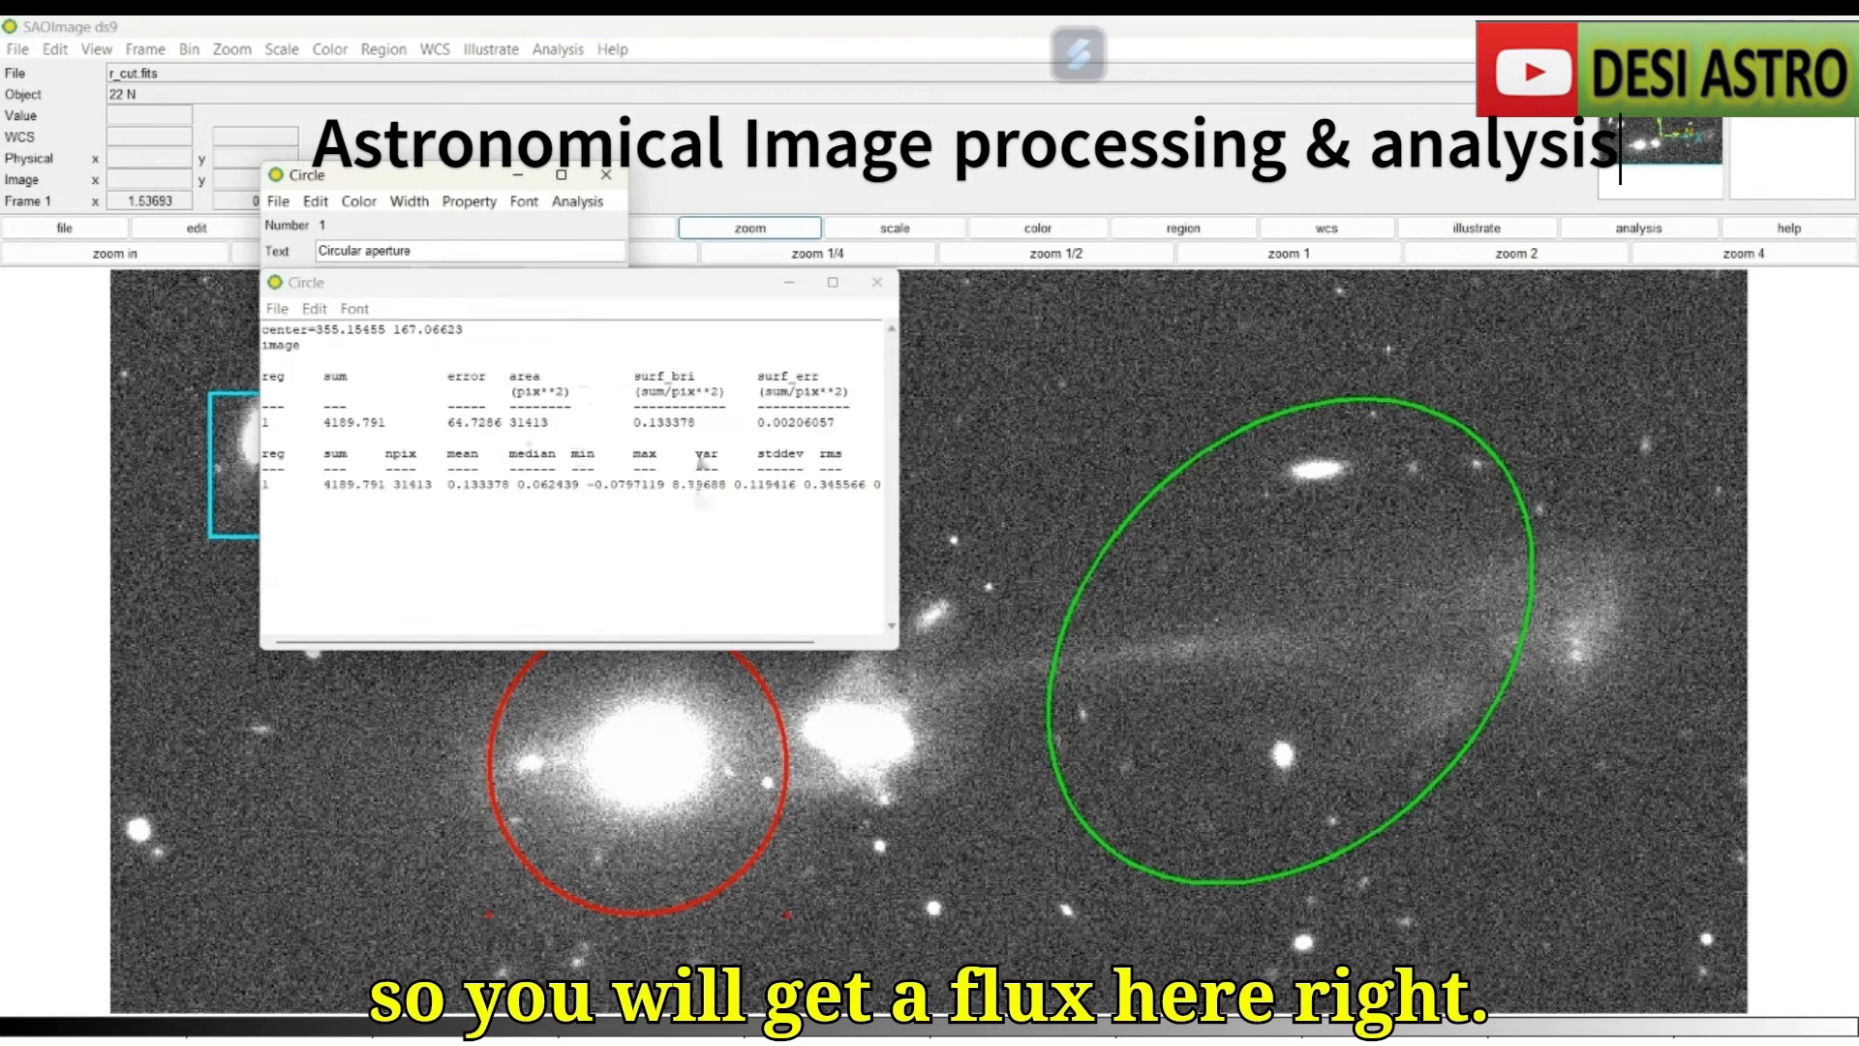
click(876, 281)
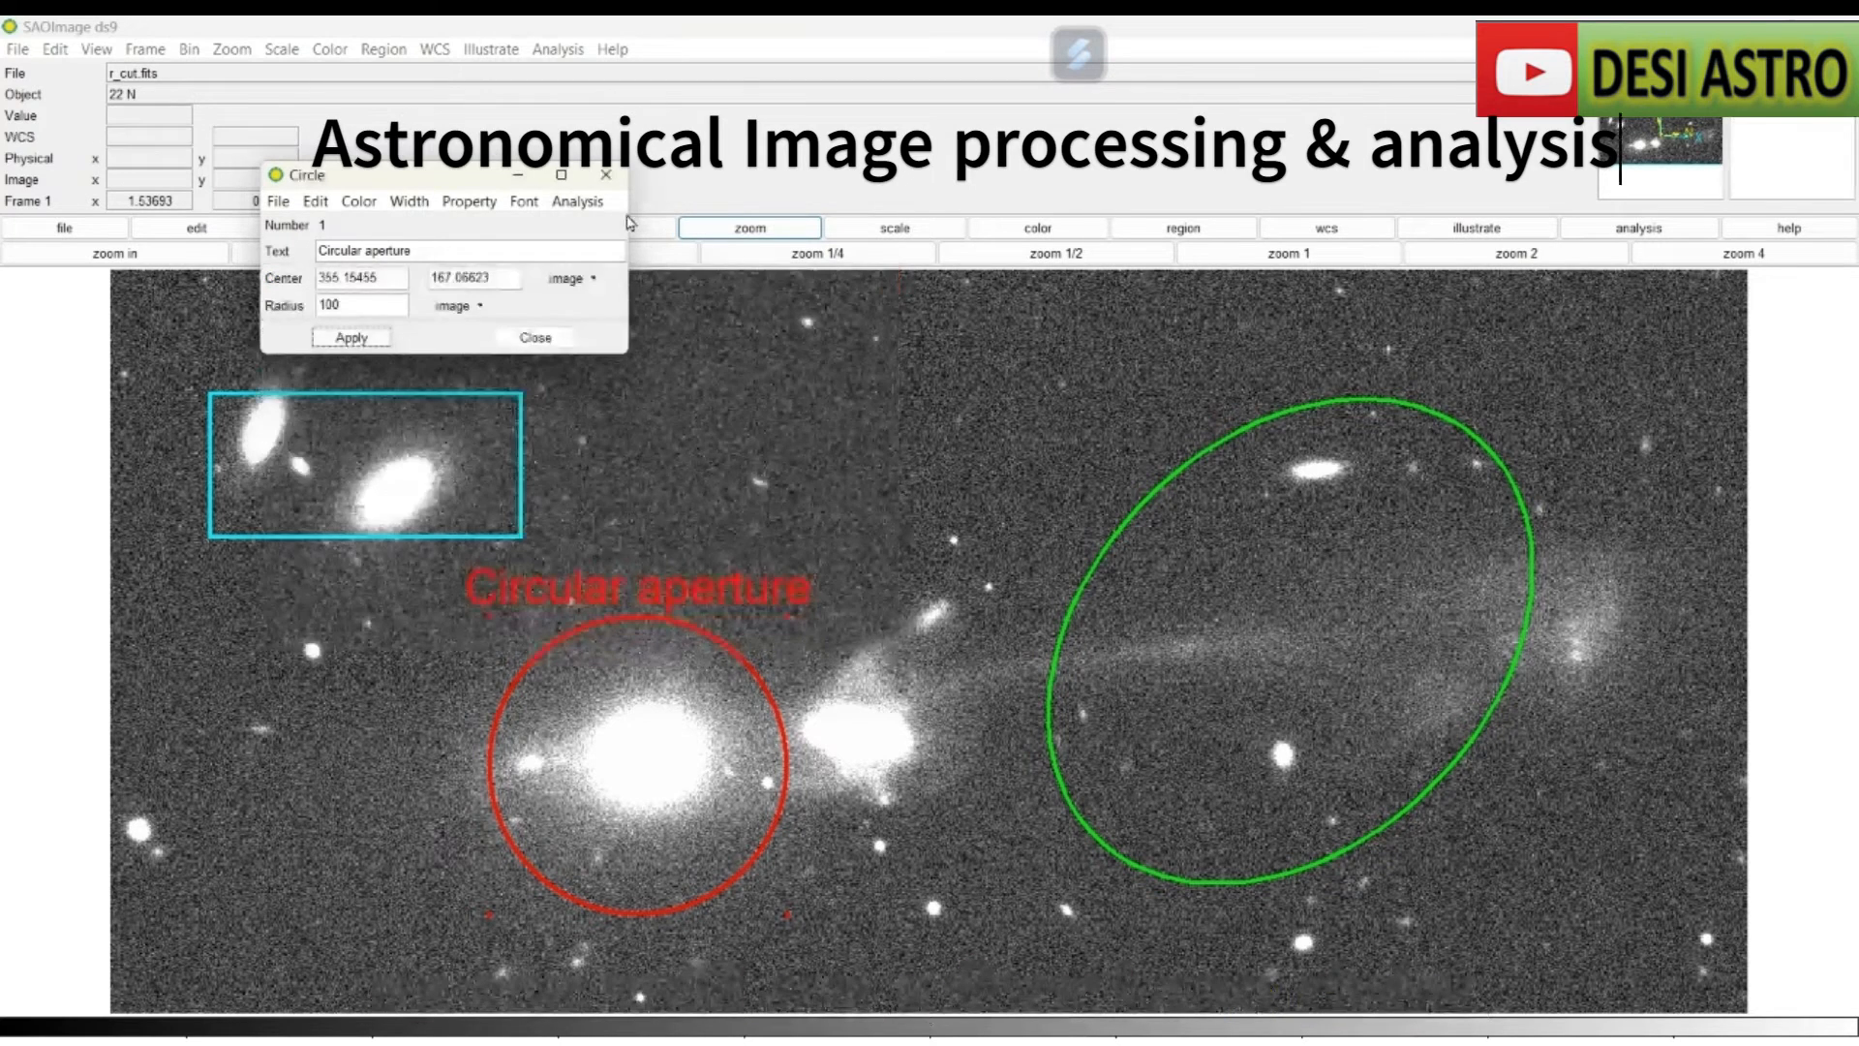
click(605, 174)
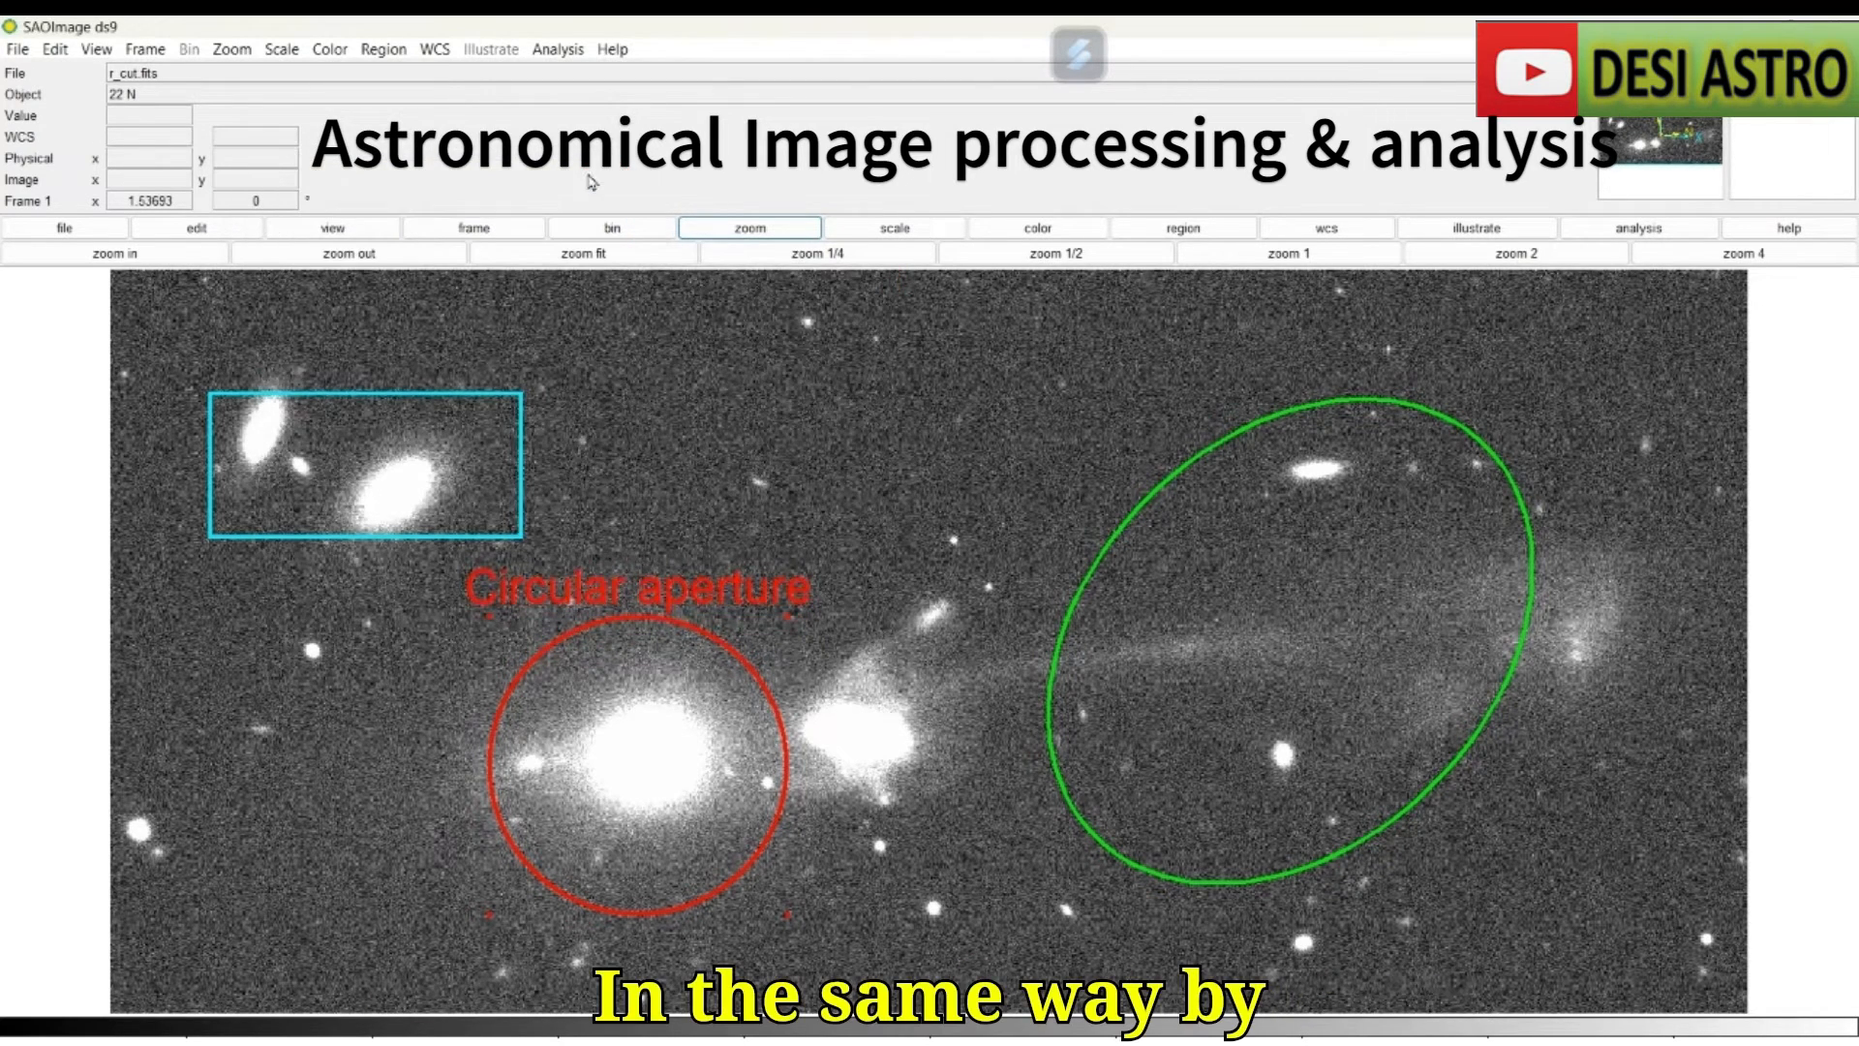
click(347, 427)
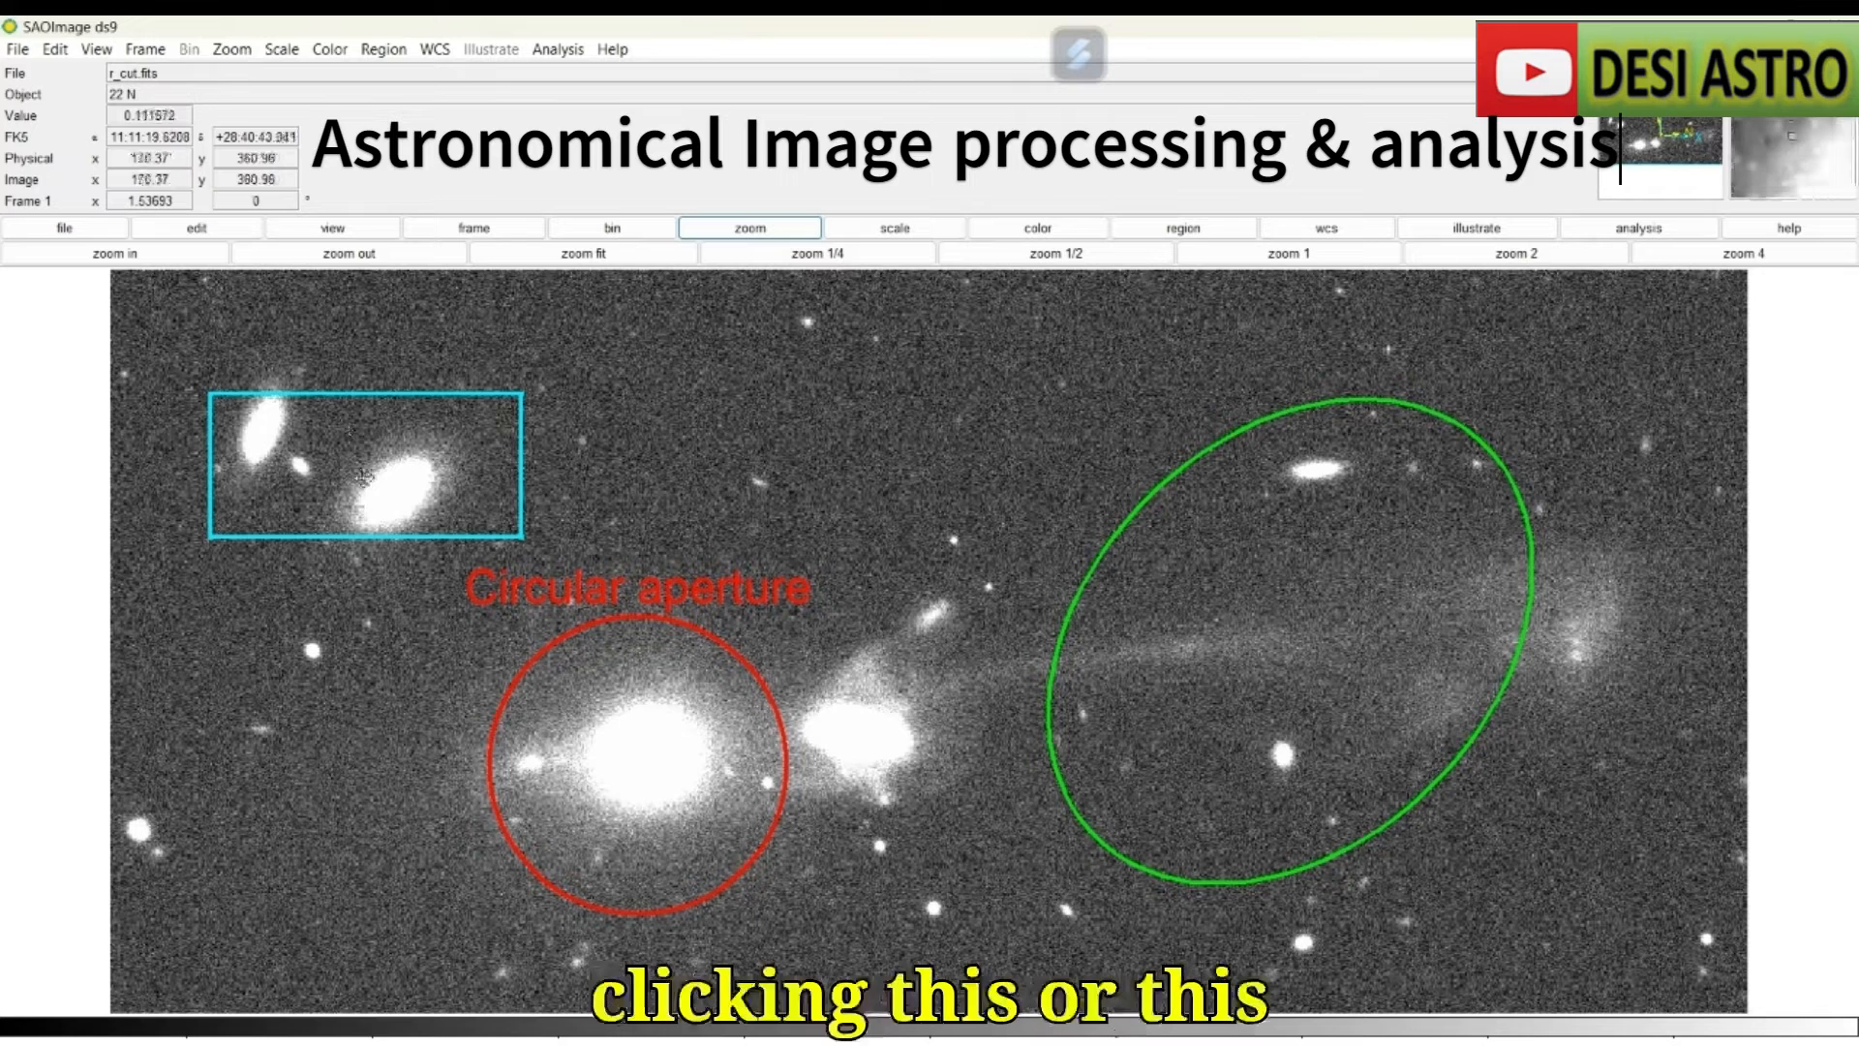
click(1295, 662)
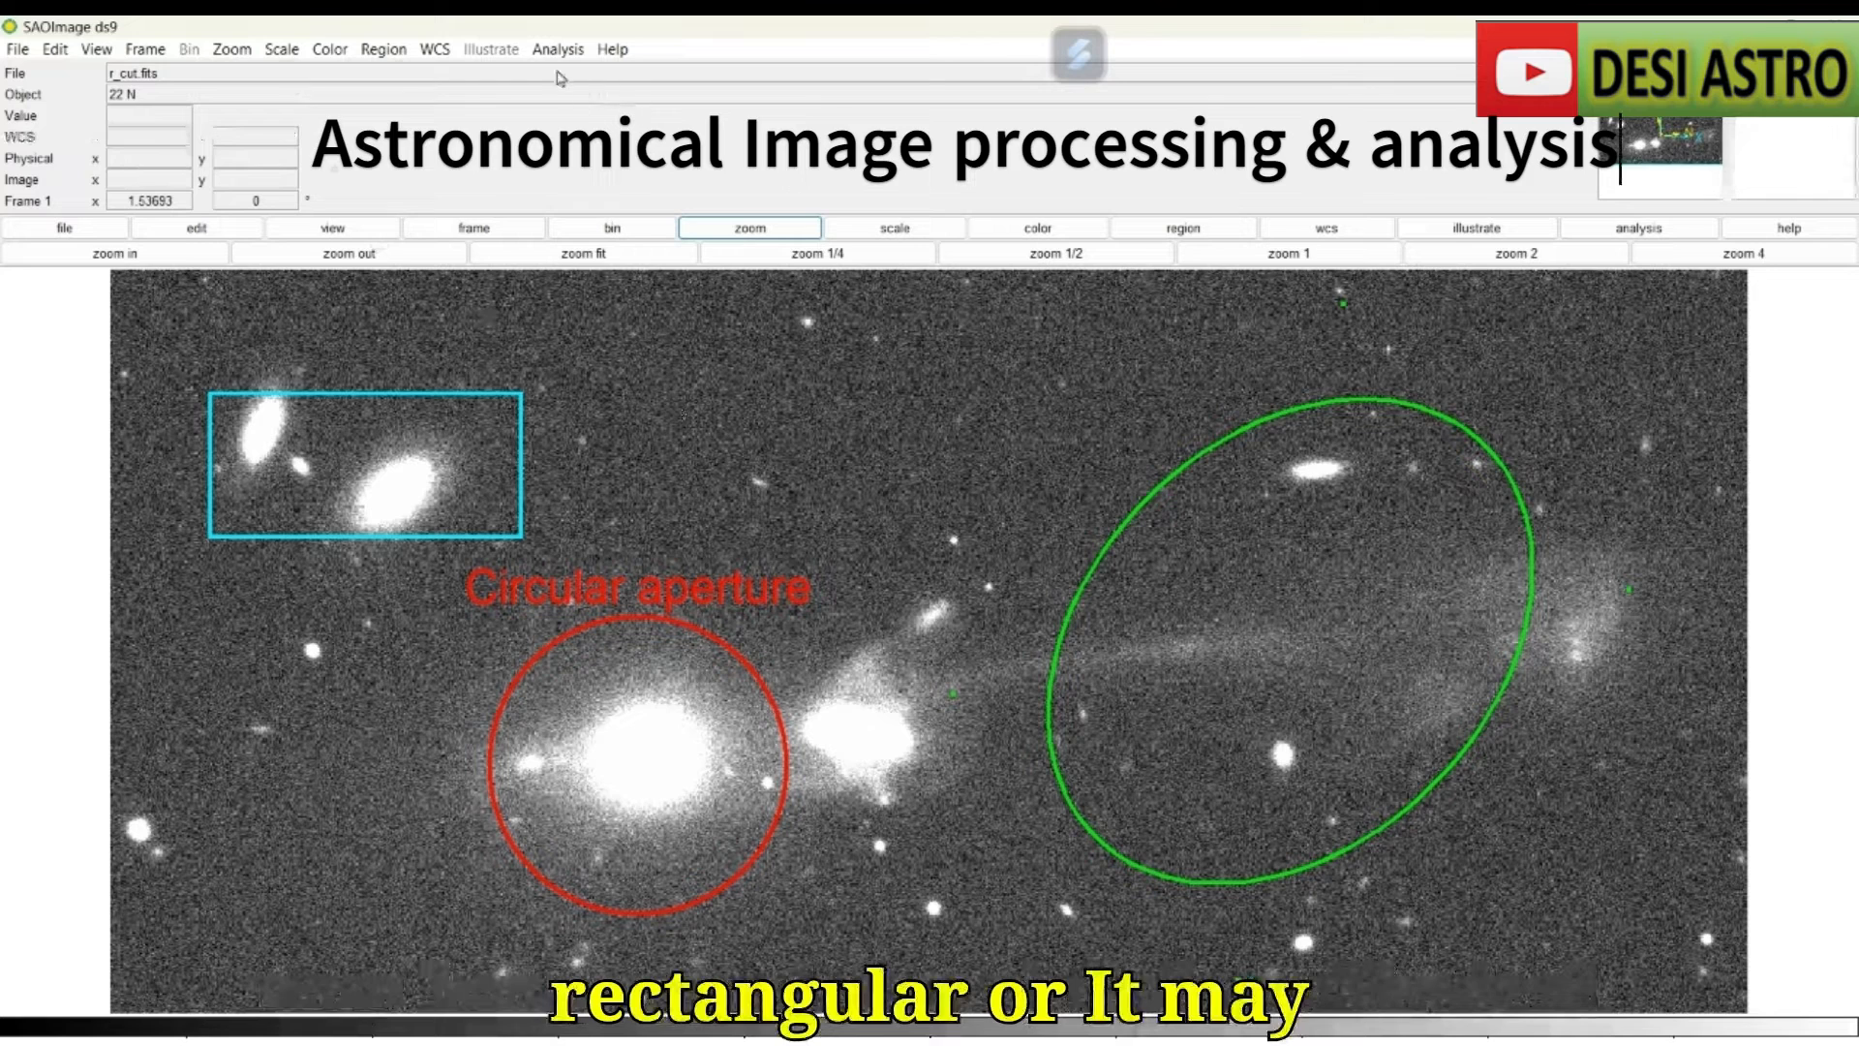
Place a default-size polygon region on the empty sky between the cyan box and the green ellipse.
click(382, 50)
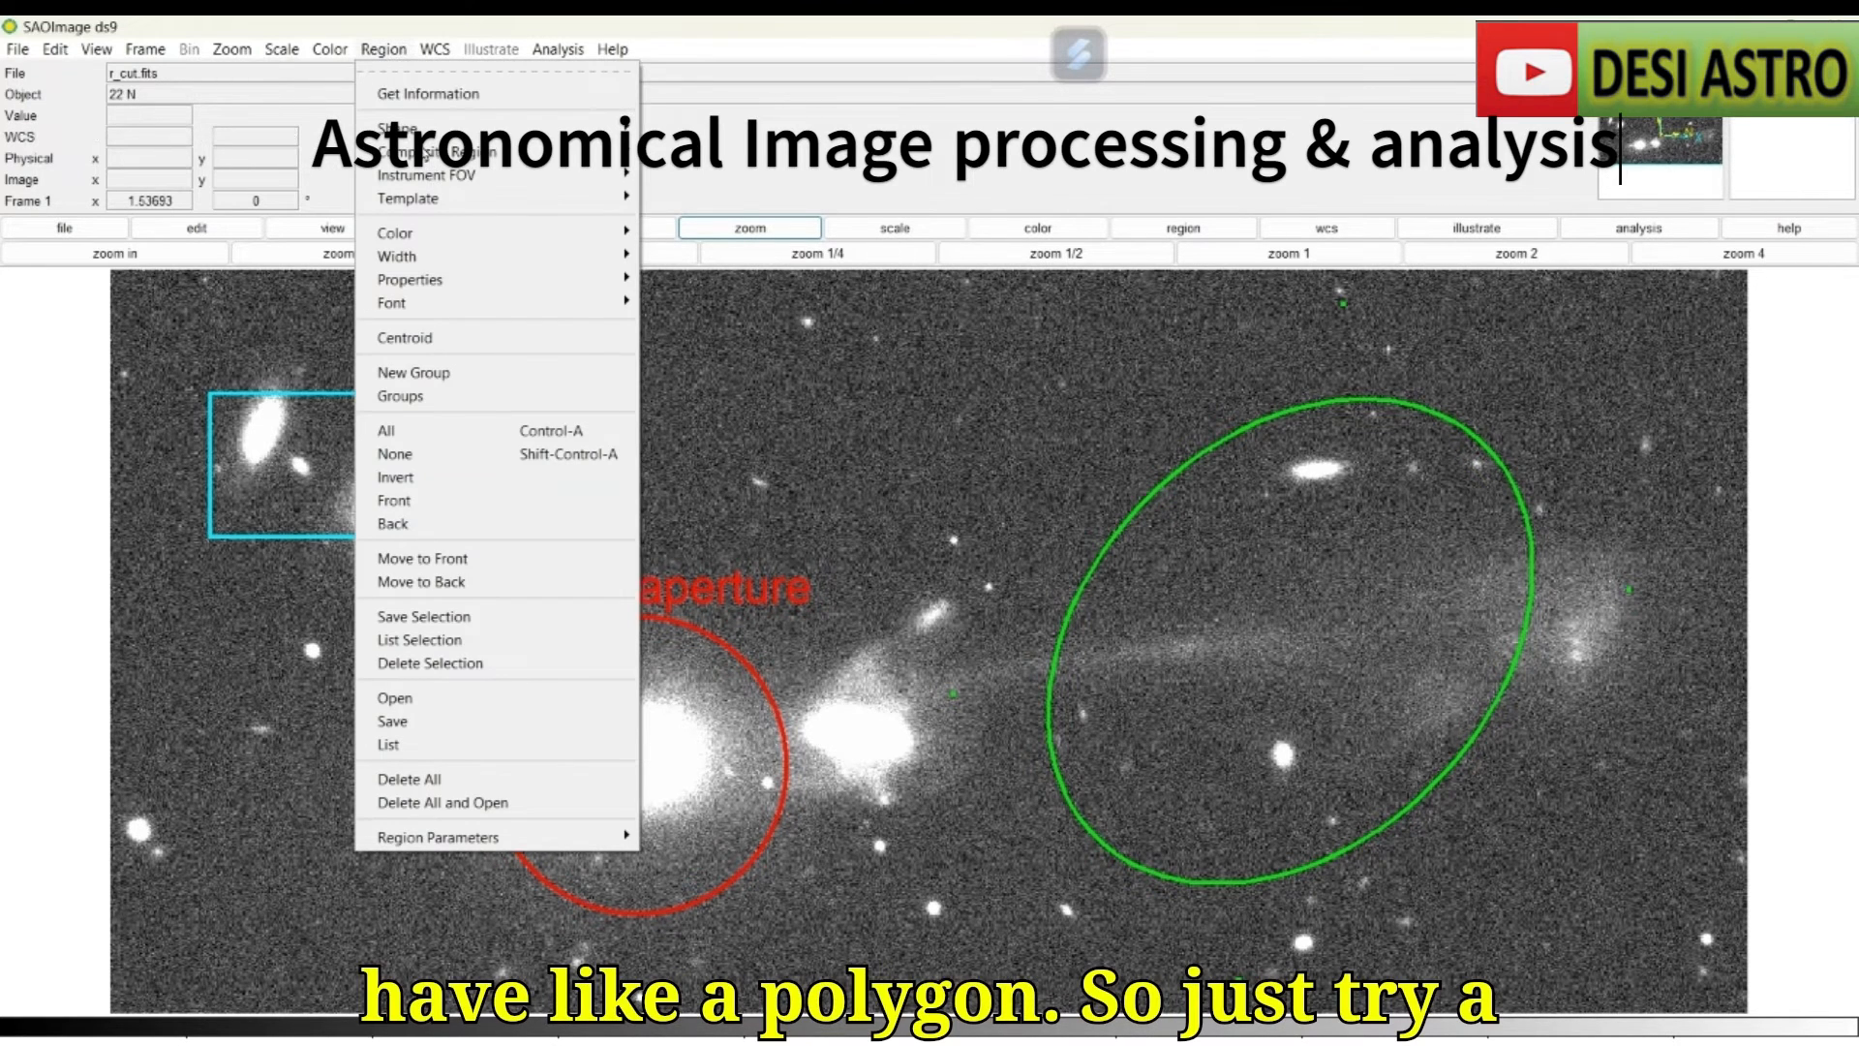
mouse_move(412, 128)
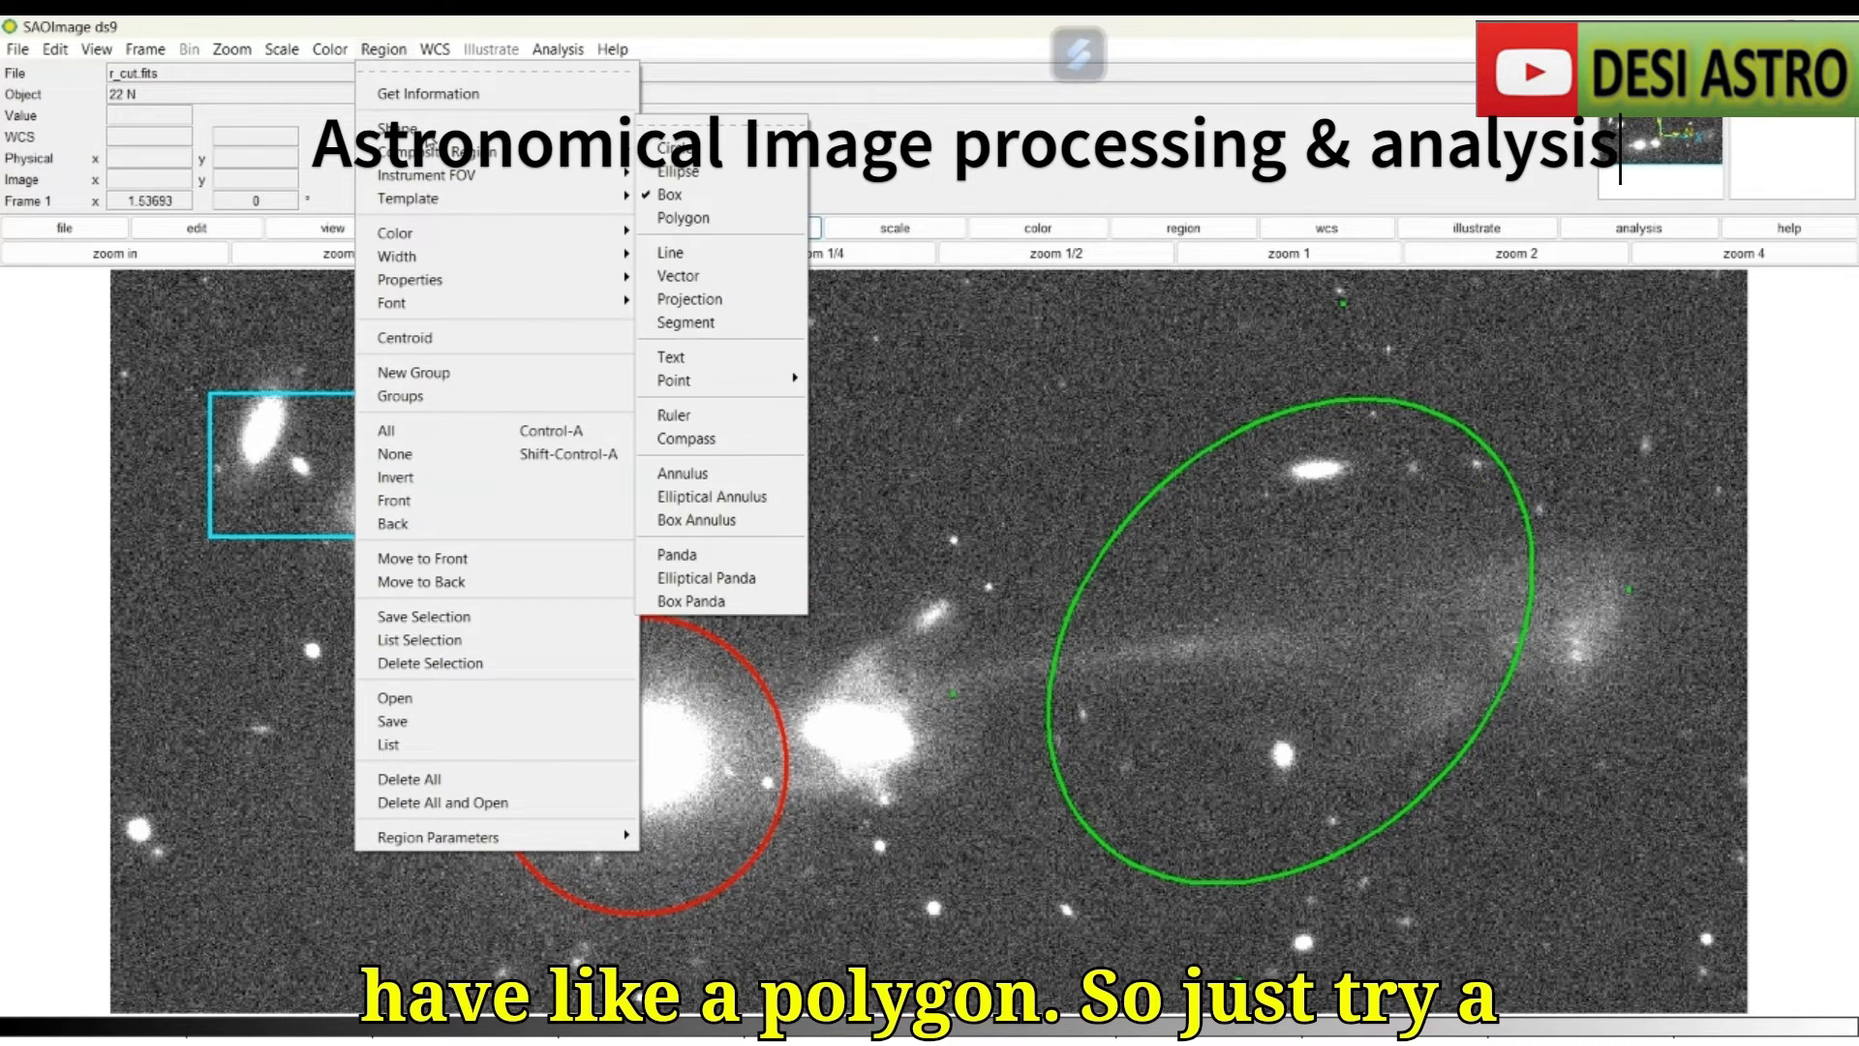
click(681, 219)
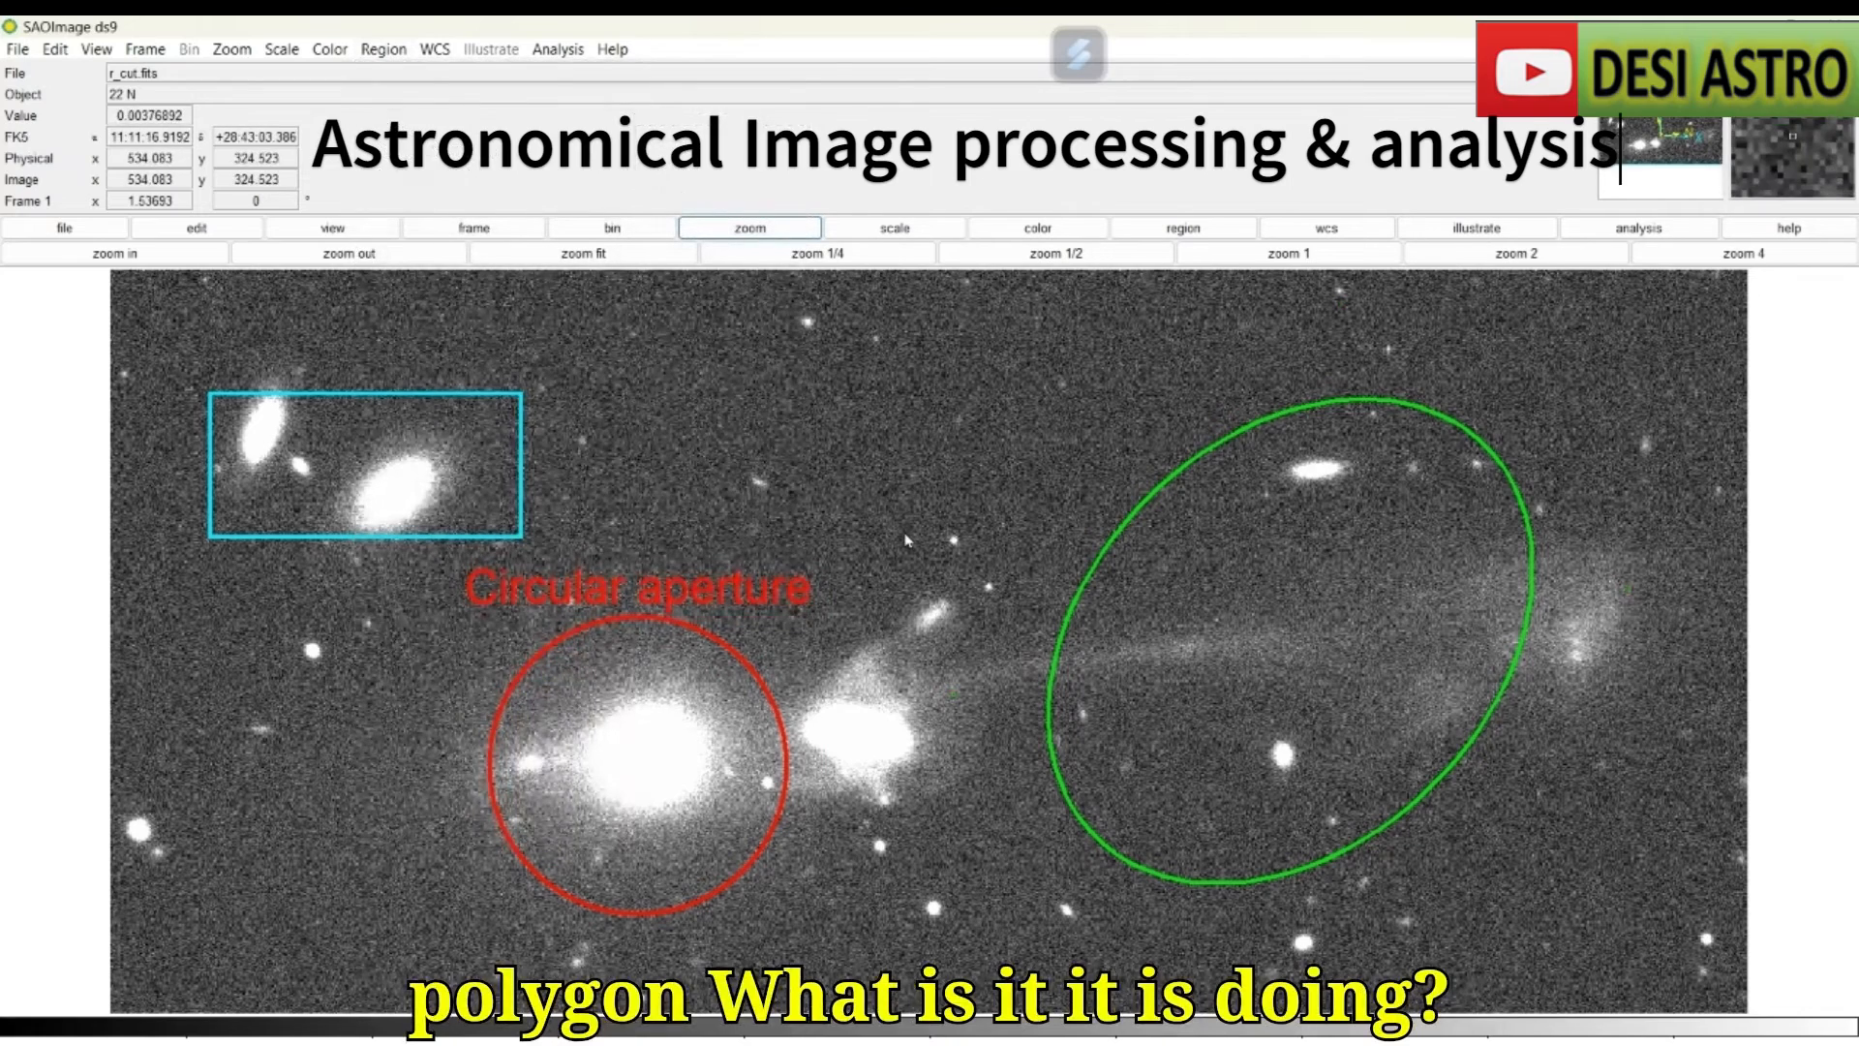
click(815, 441)
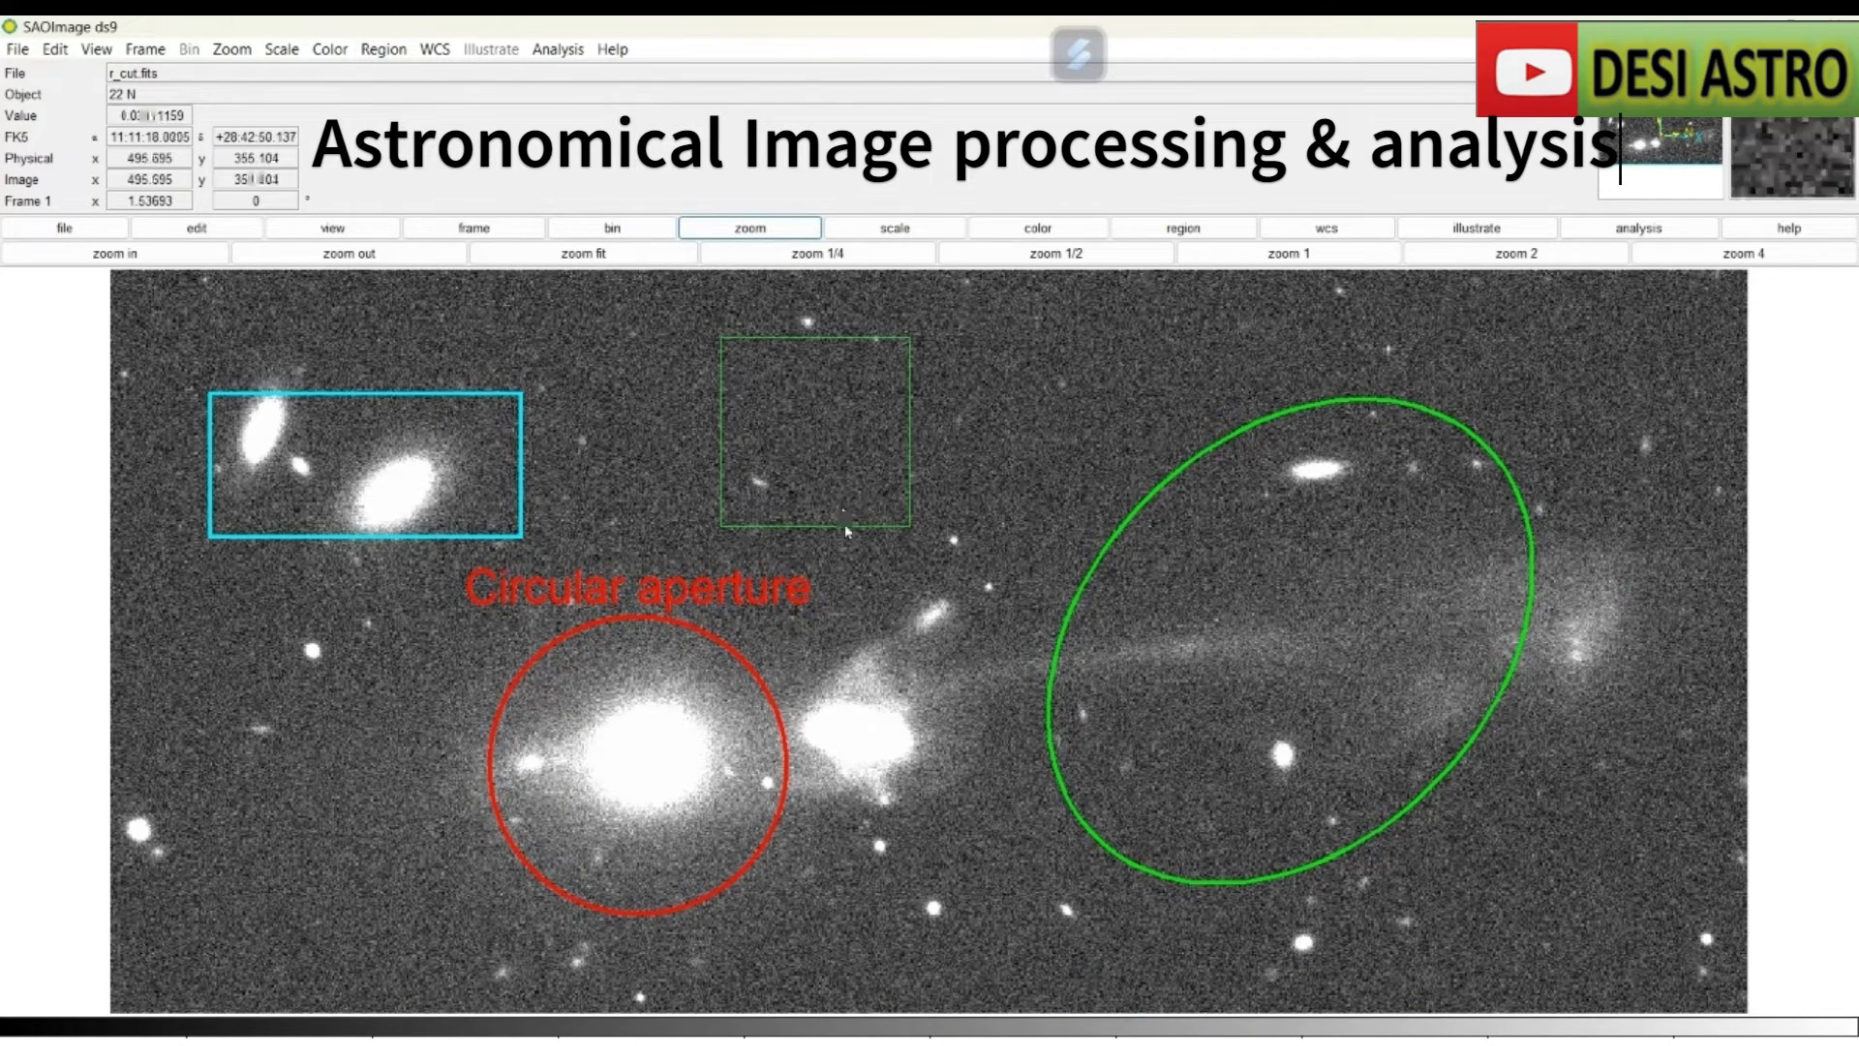
Reshape and enlarge the square polygon into an irregular, star-like outline by adding and moving vertices between the cyan box and the green ellipse.
double_click(746, 458)
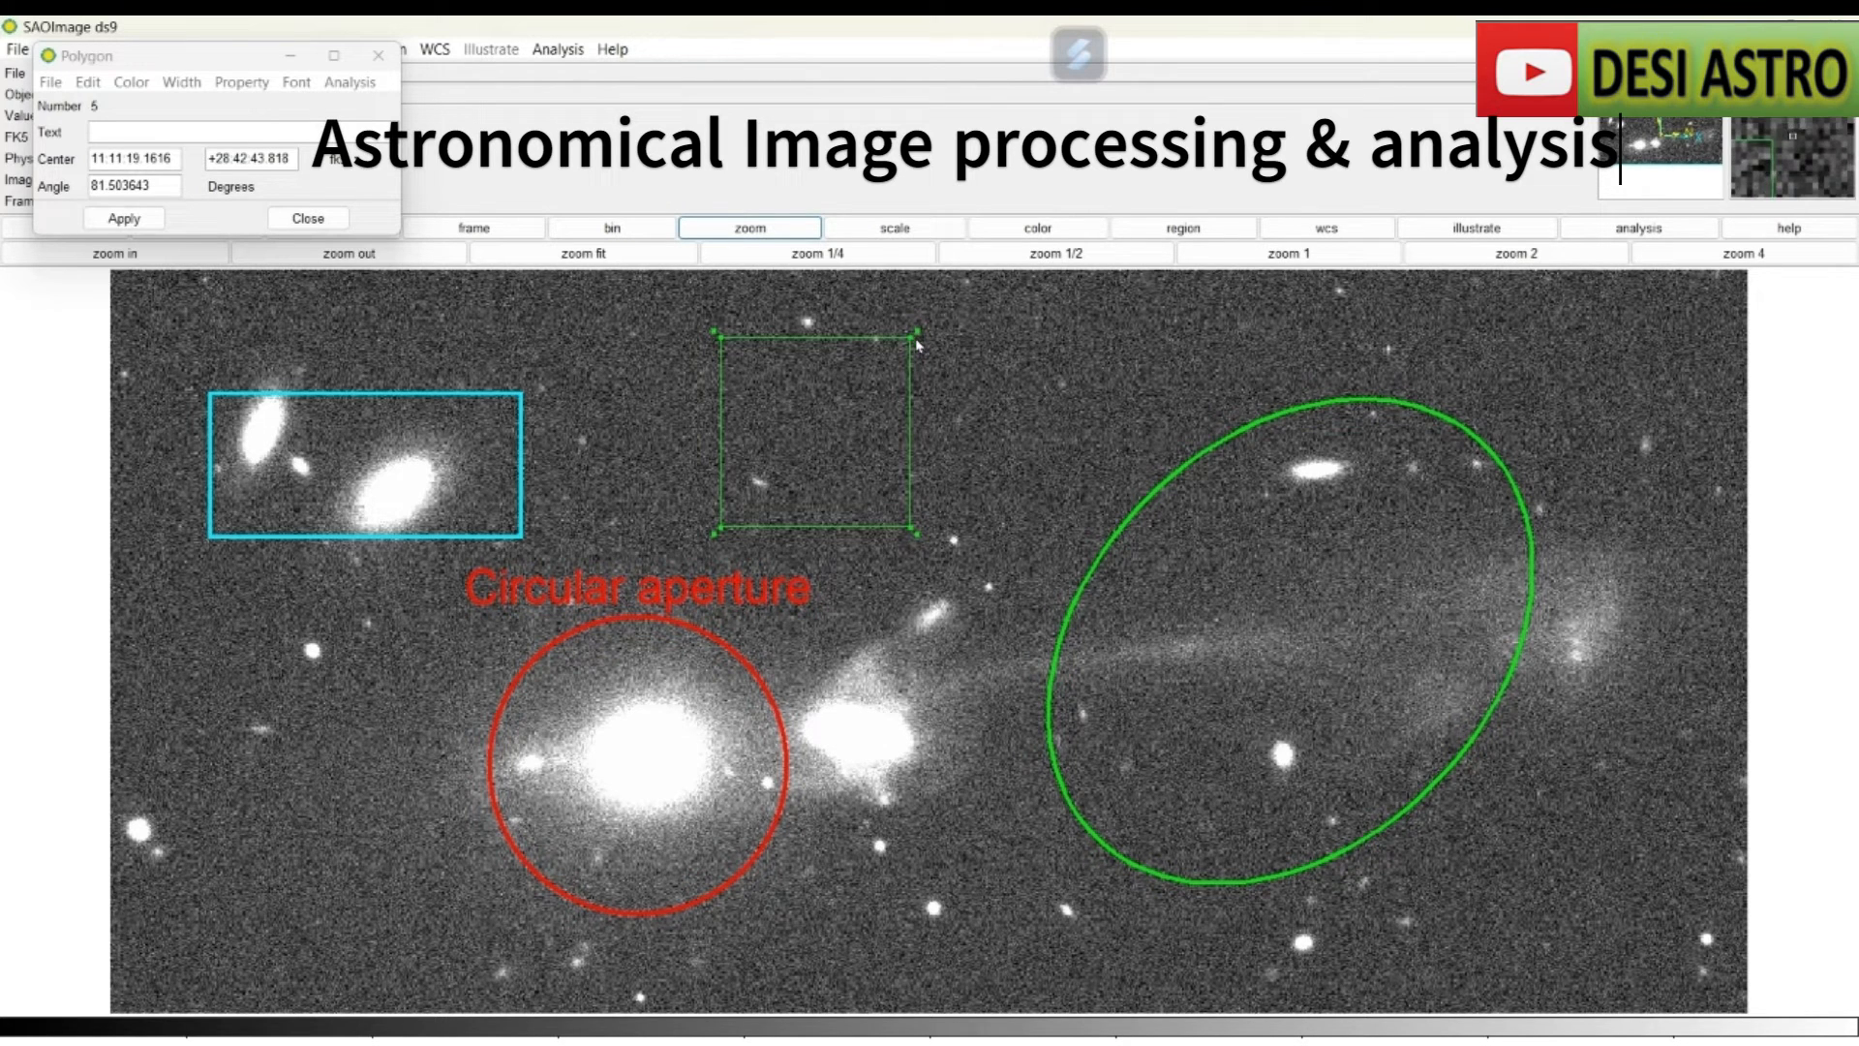
drag(911, 337, 1050, 368)
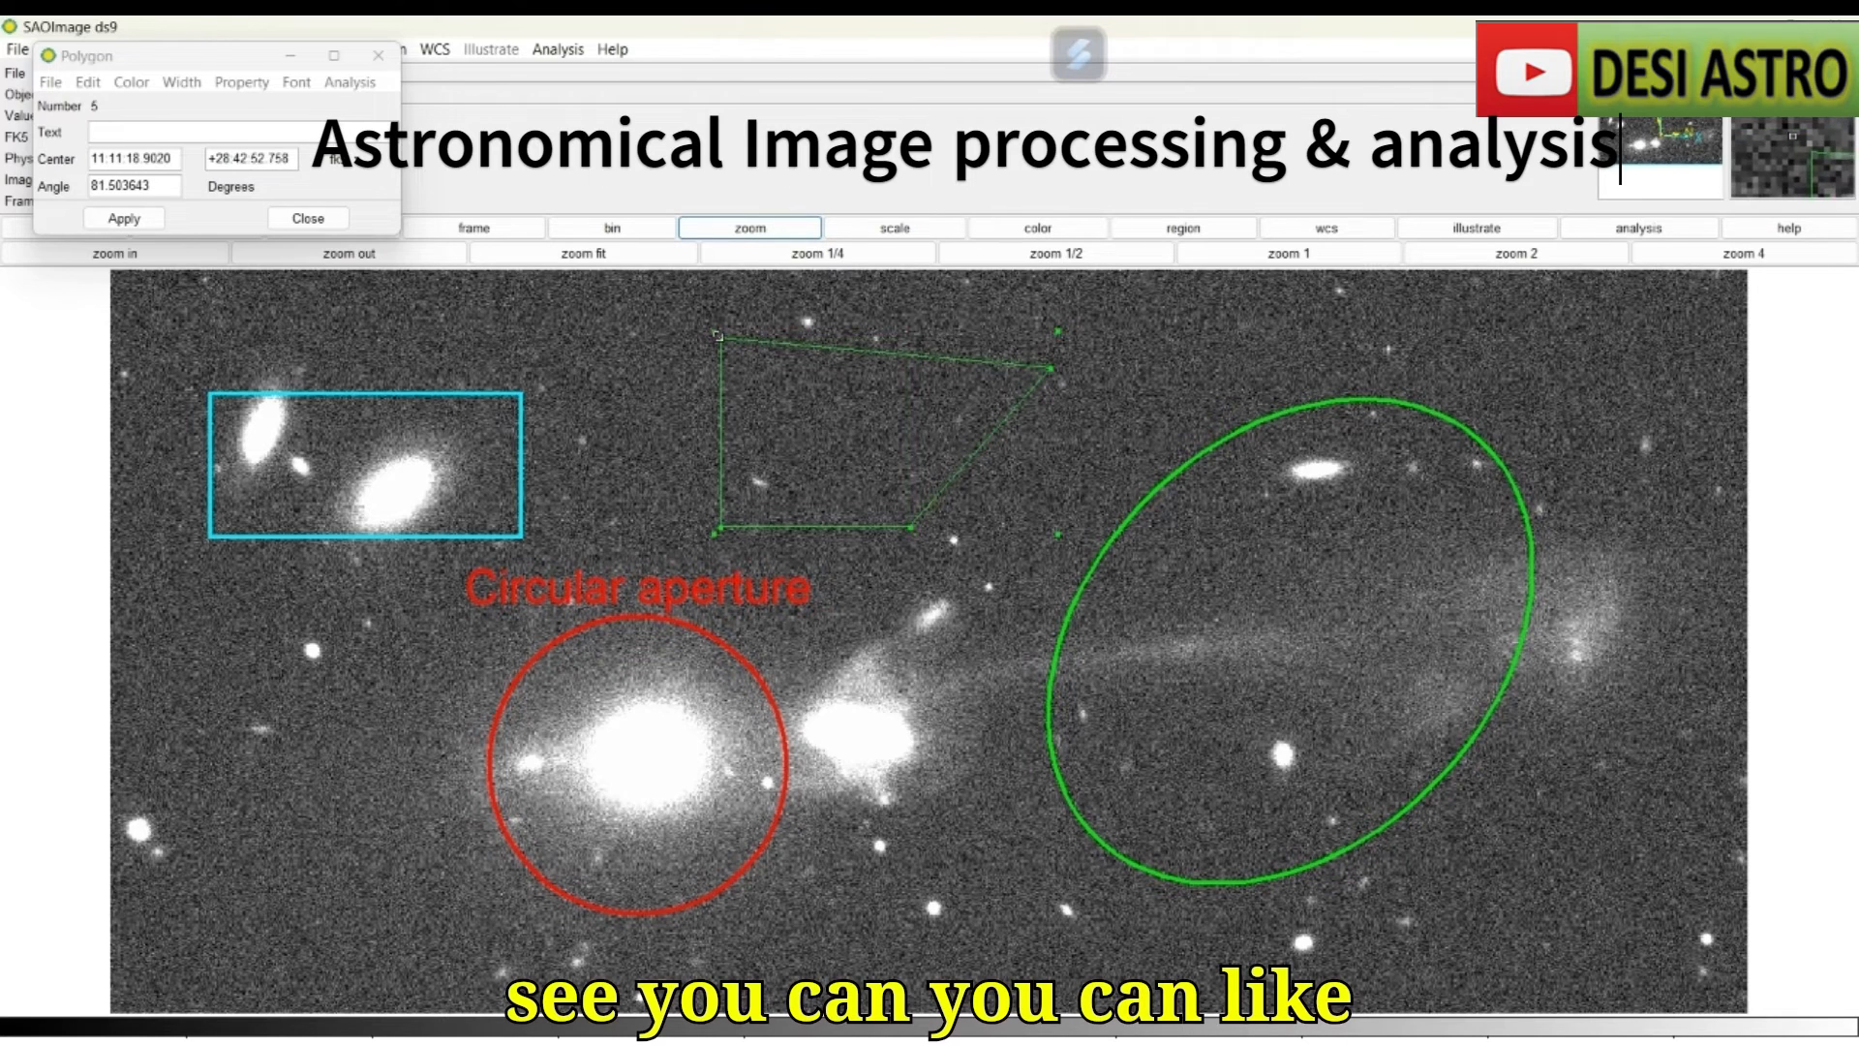
drag(717, 336, 665, 355)
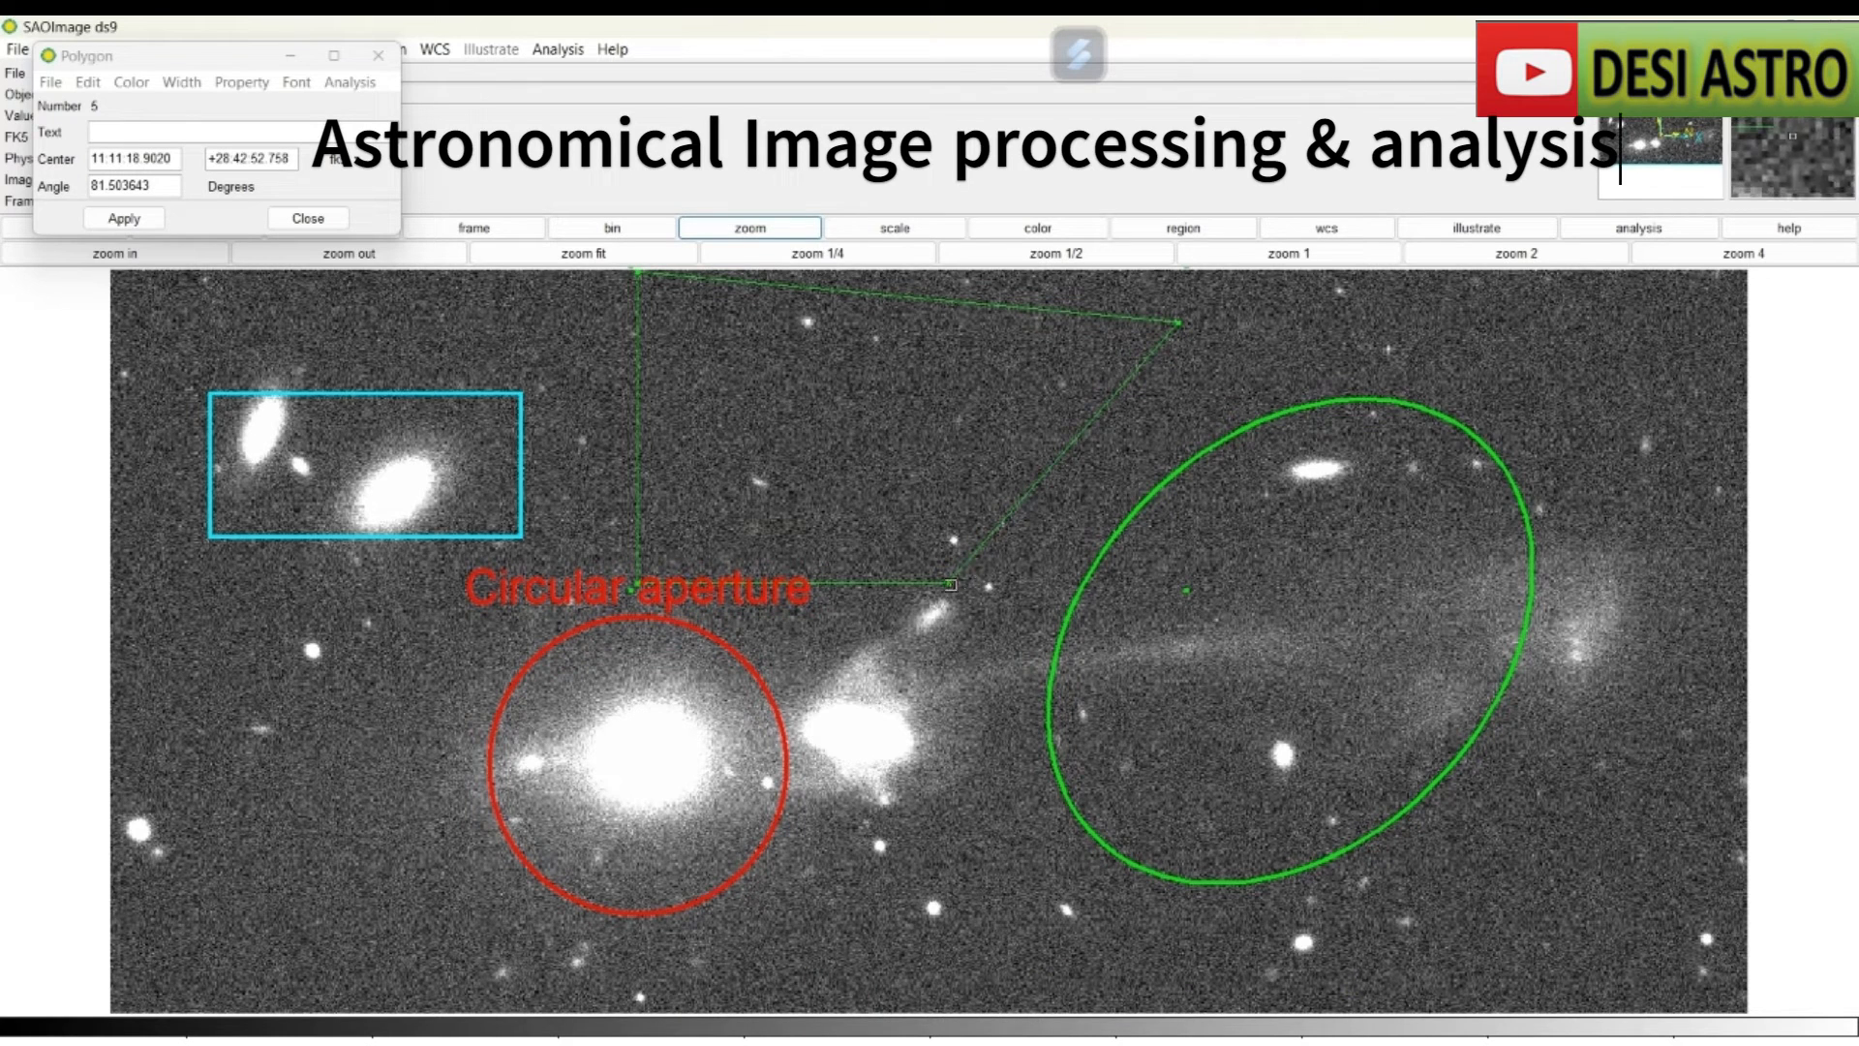
drag(948, 585, 818, 507)
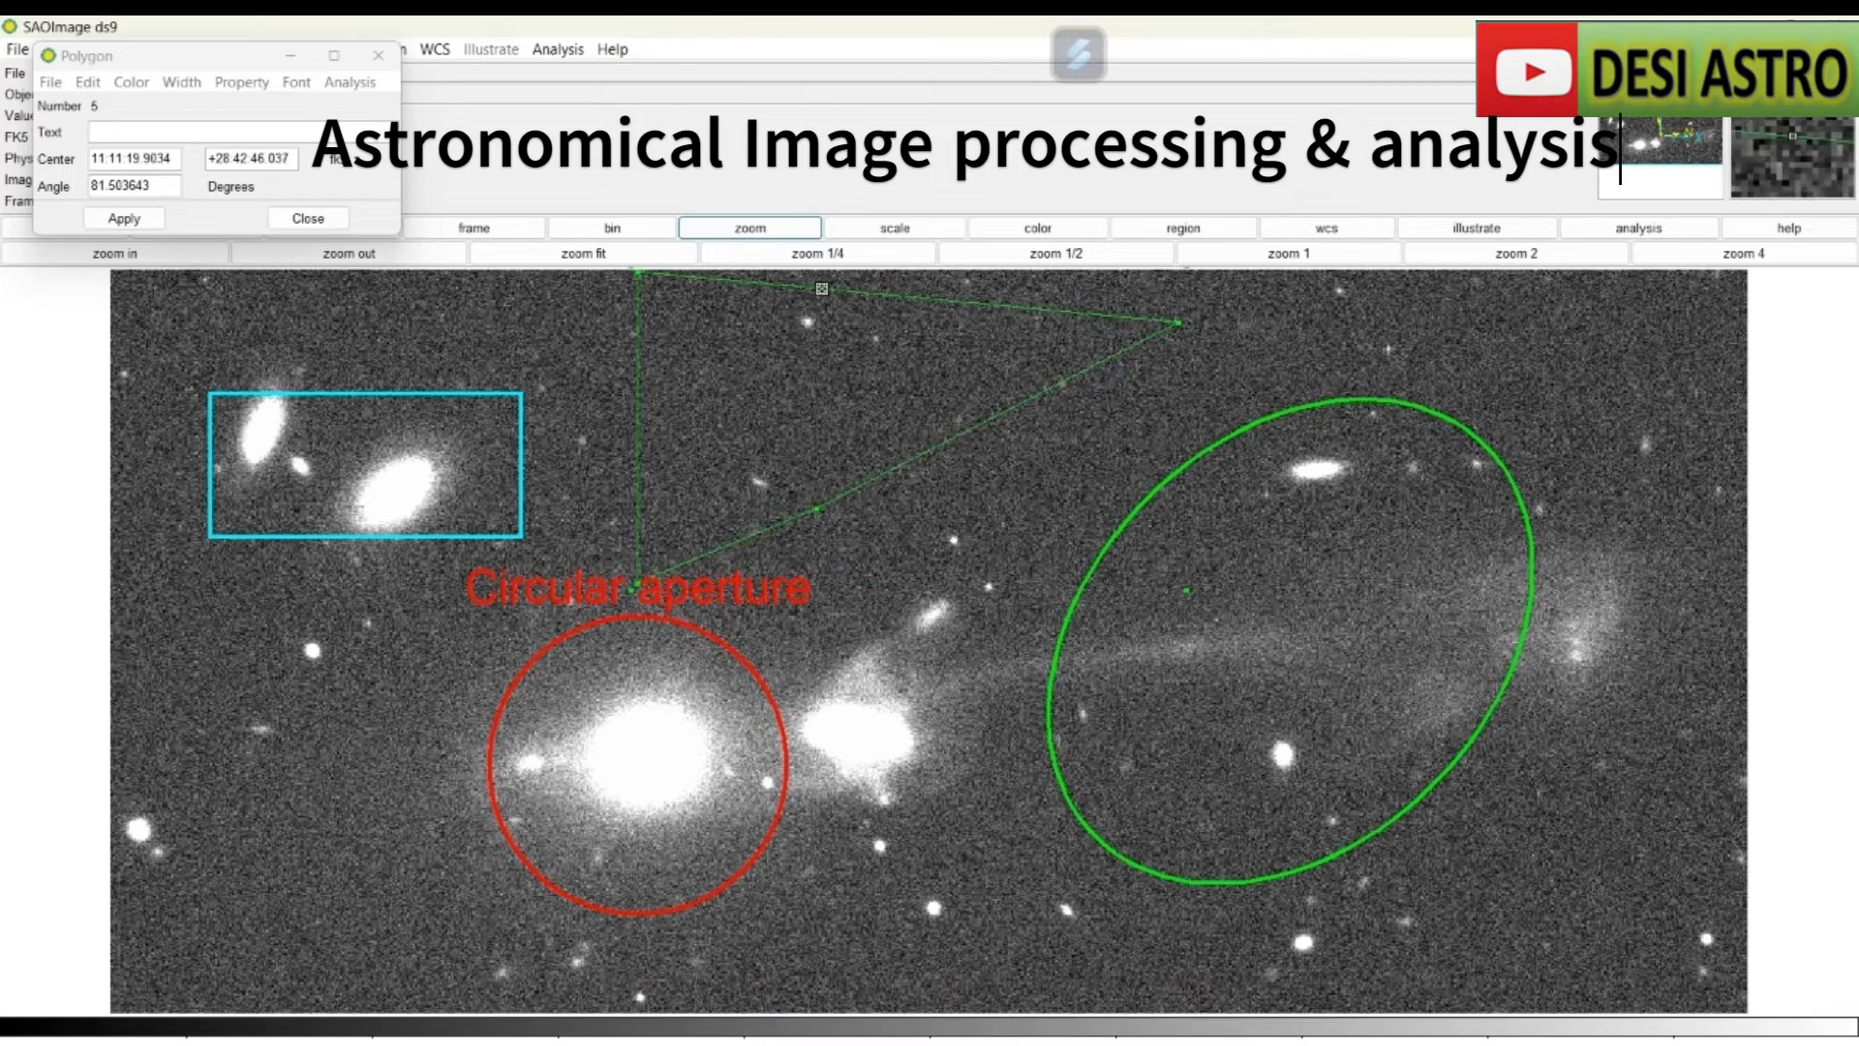
drag(821, 289, 795, 378)
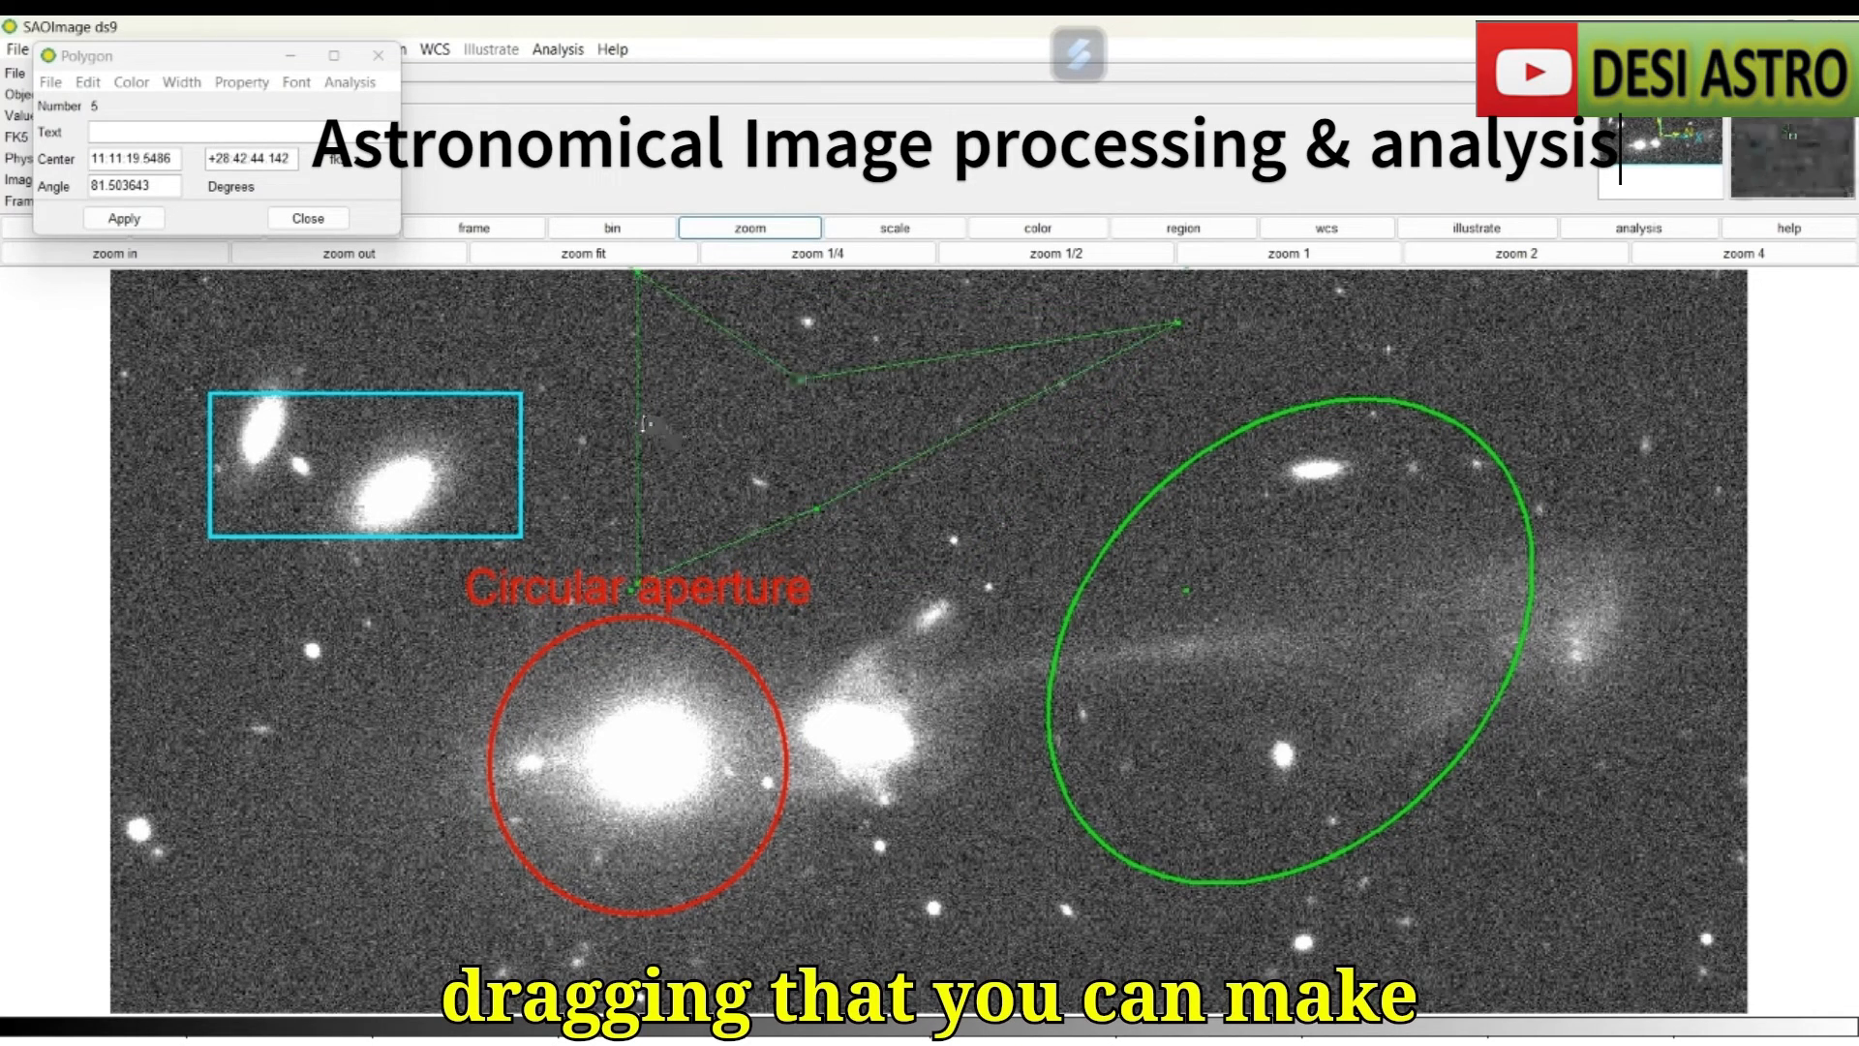
drag(643, 431, 738, 422)
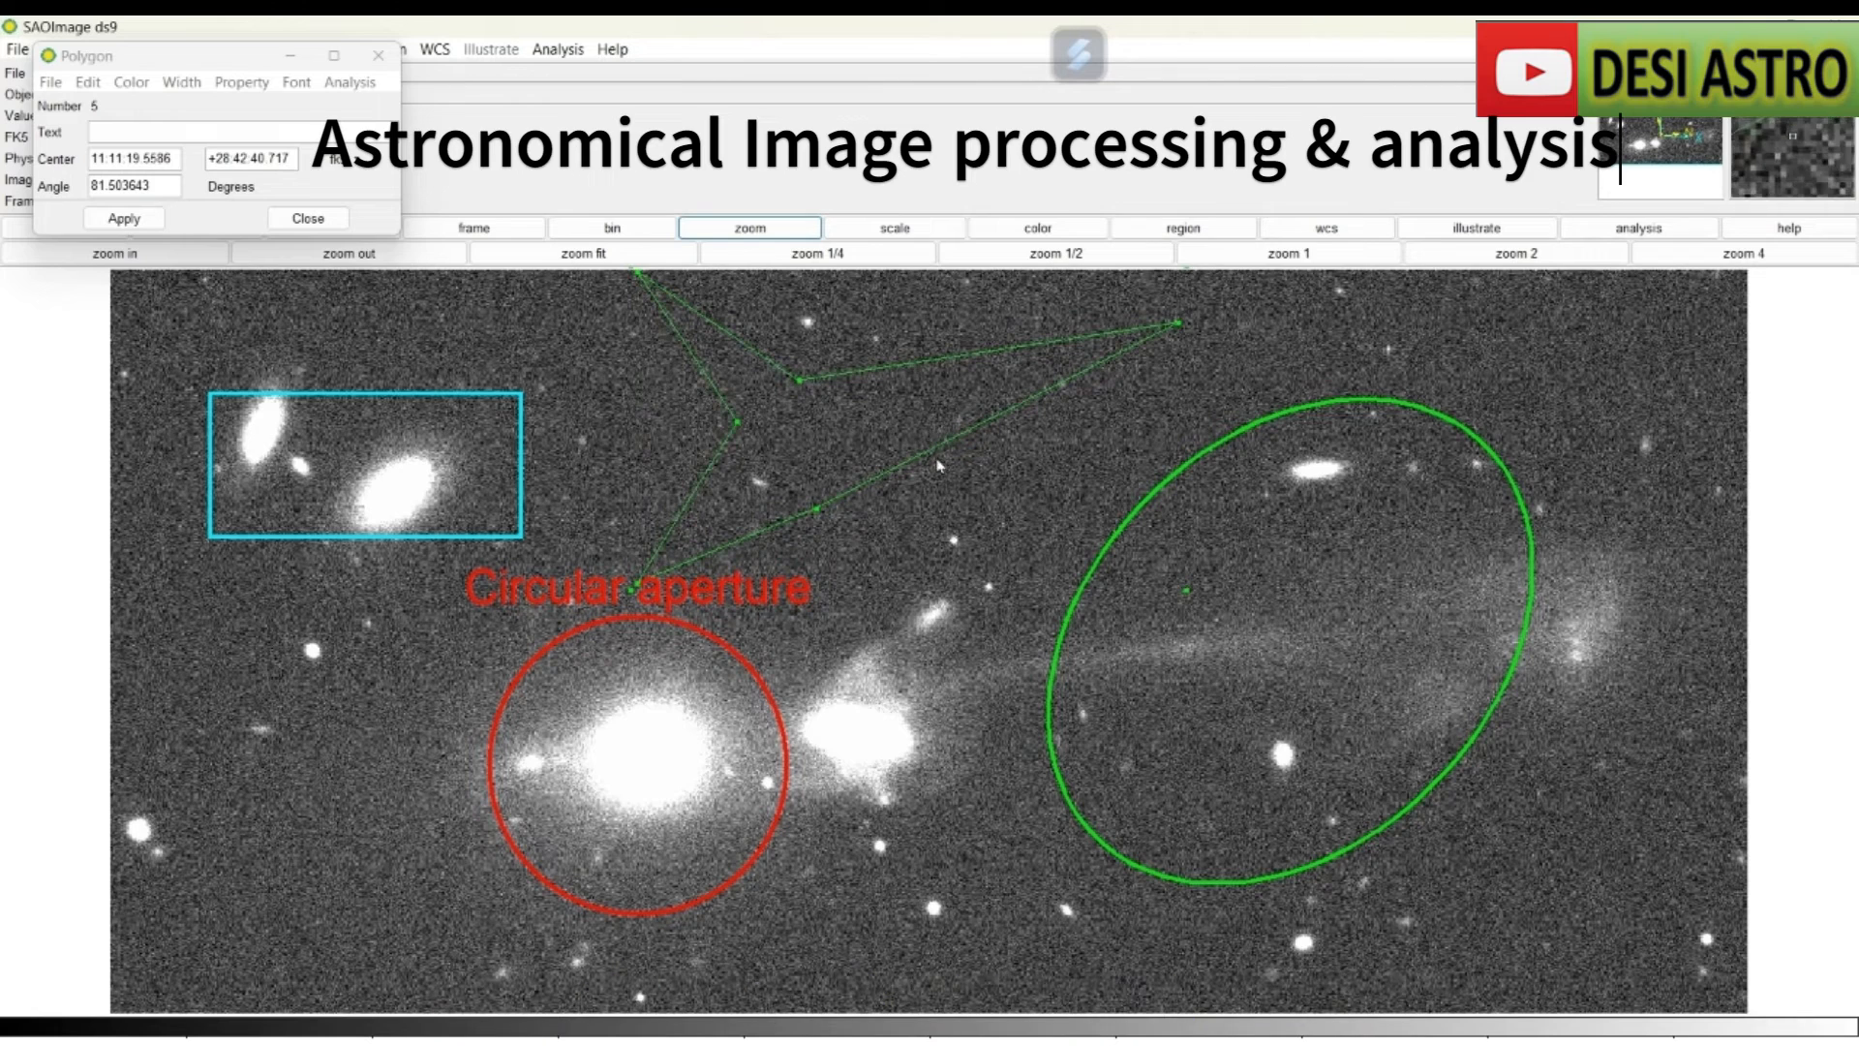
drag(921, 449, 876, 462)
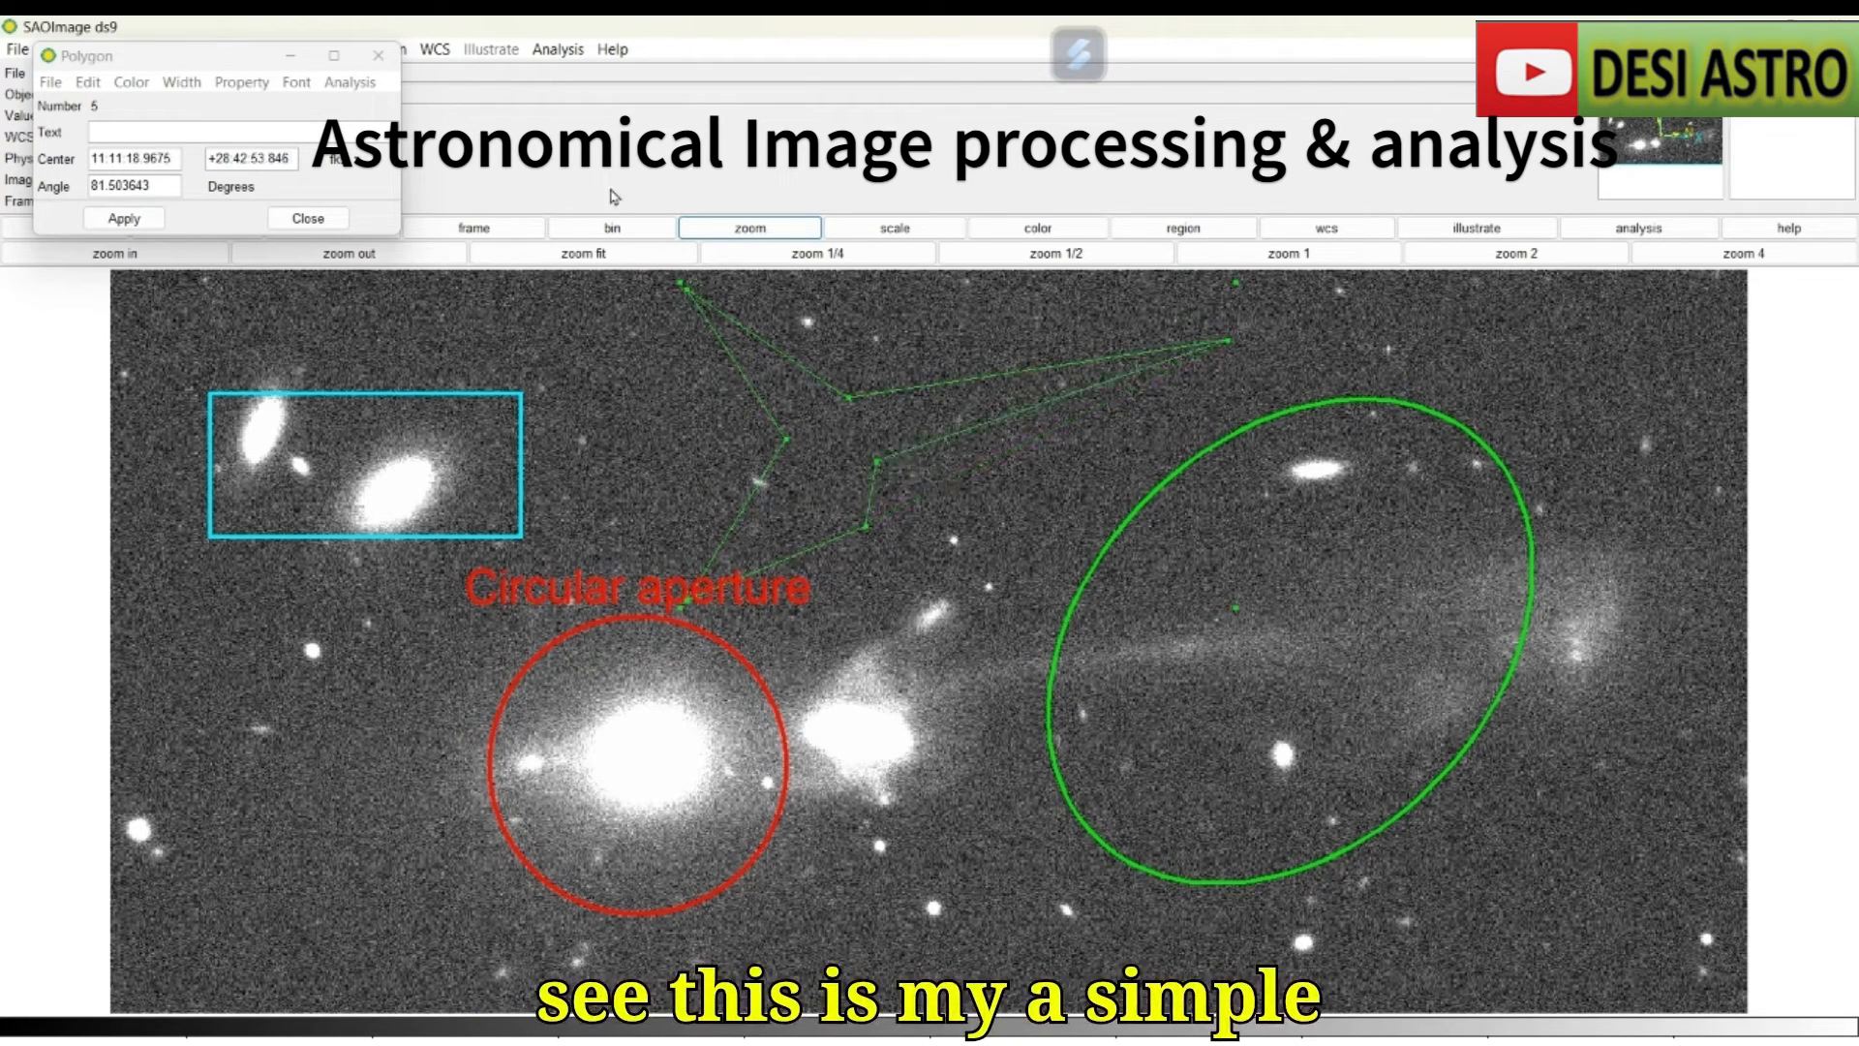
Format the polygon region in magenta with font size 20 and outline width 4.
click(132, 84)
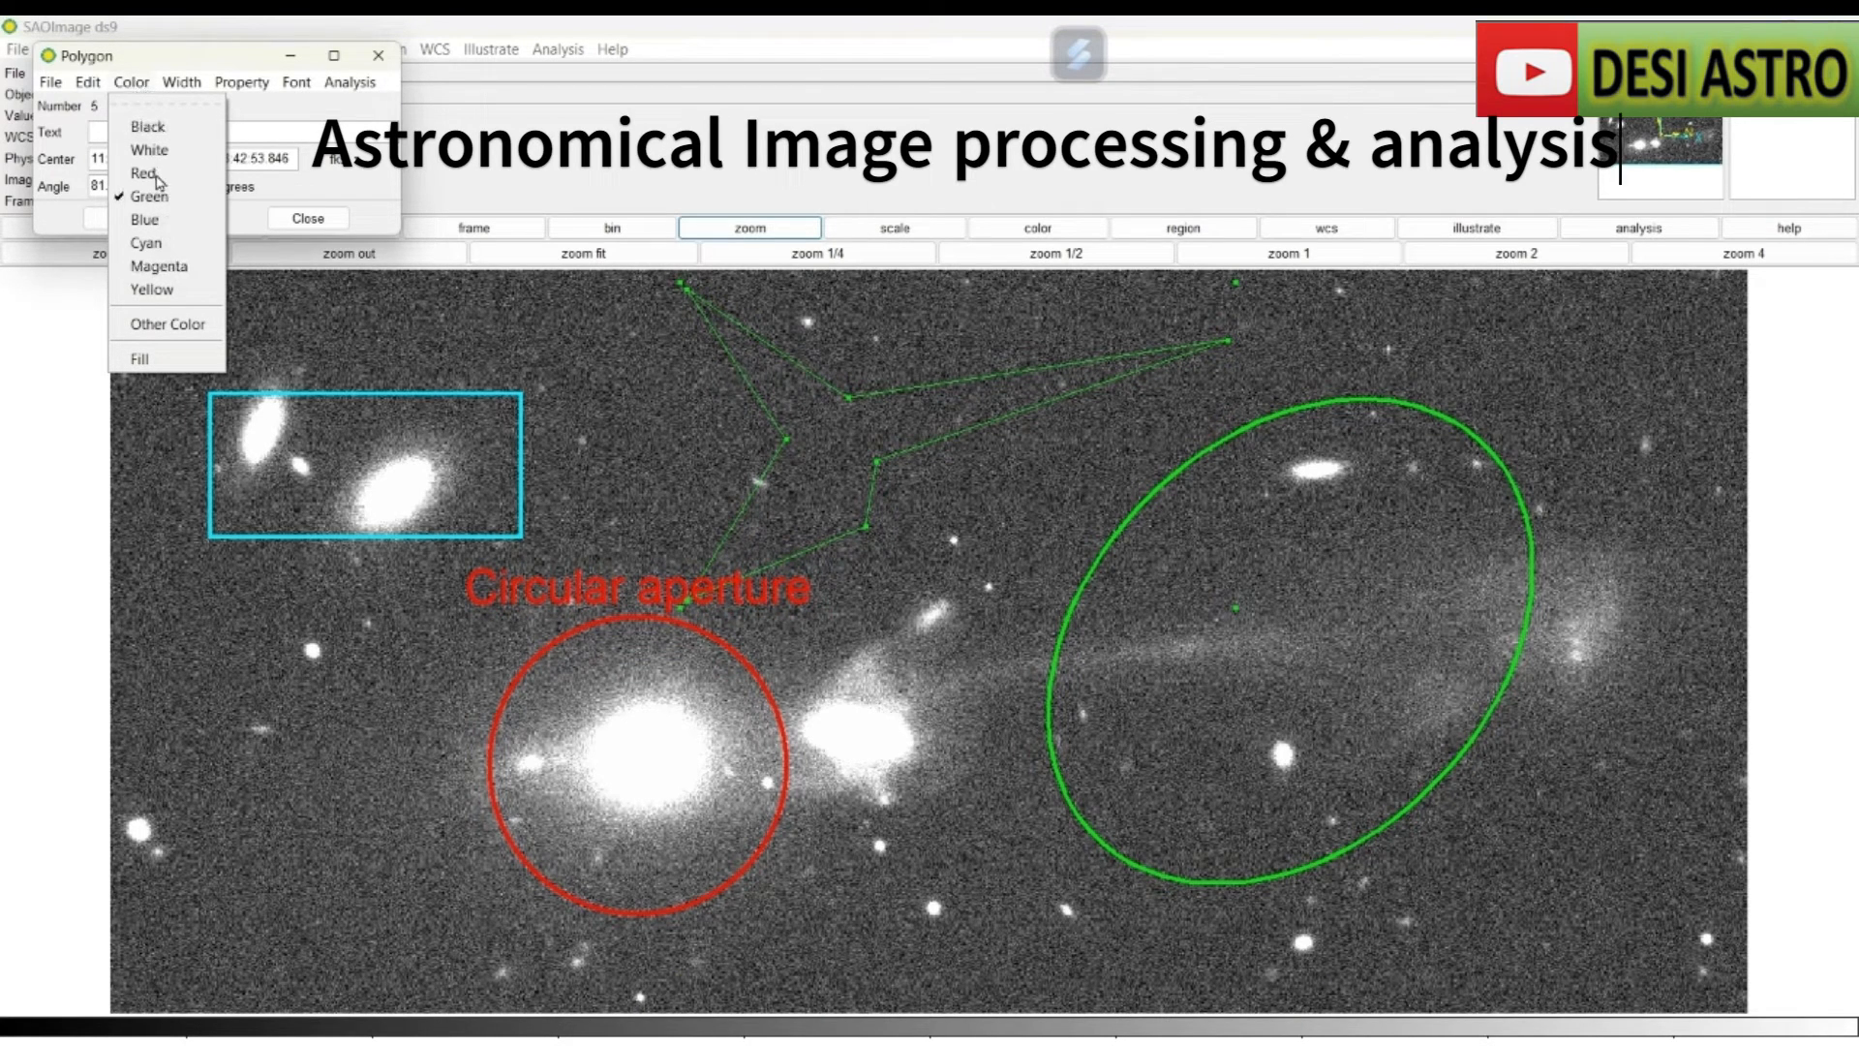
click(160, 267)
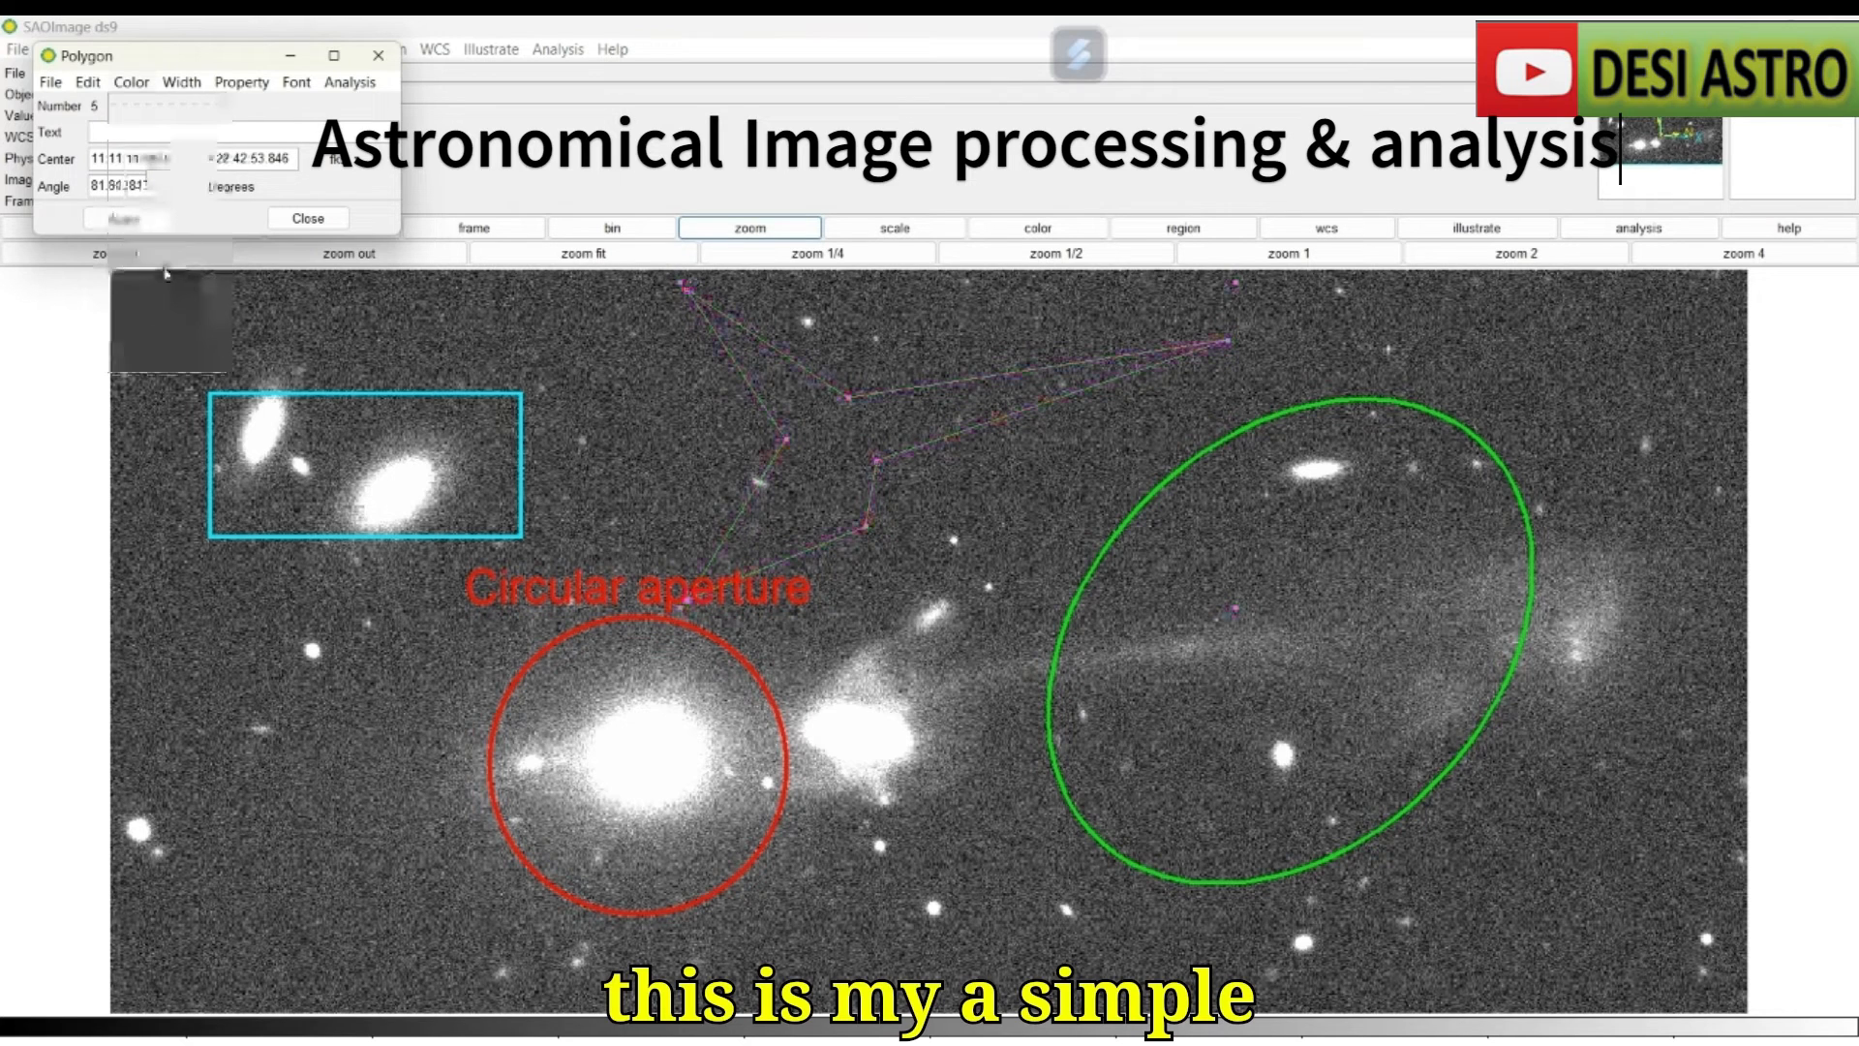
click(284, 88)
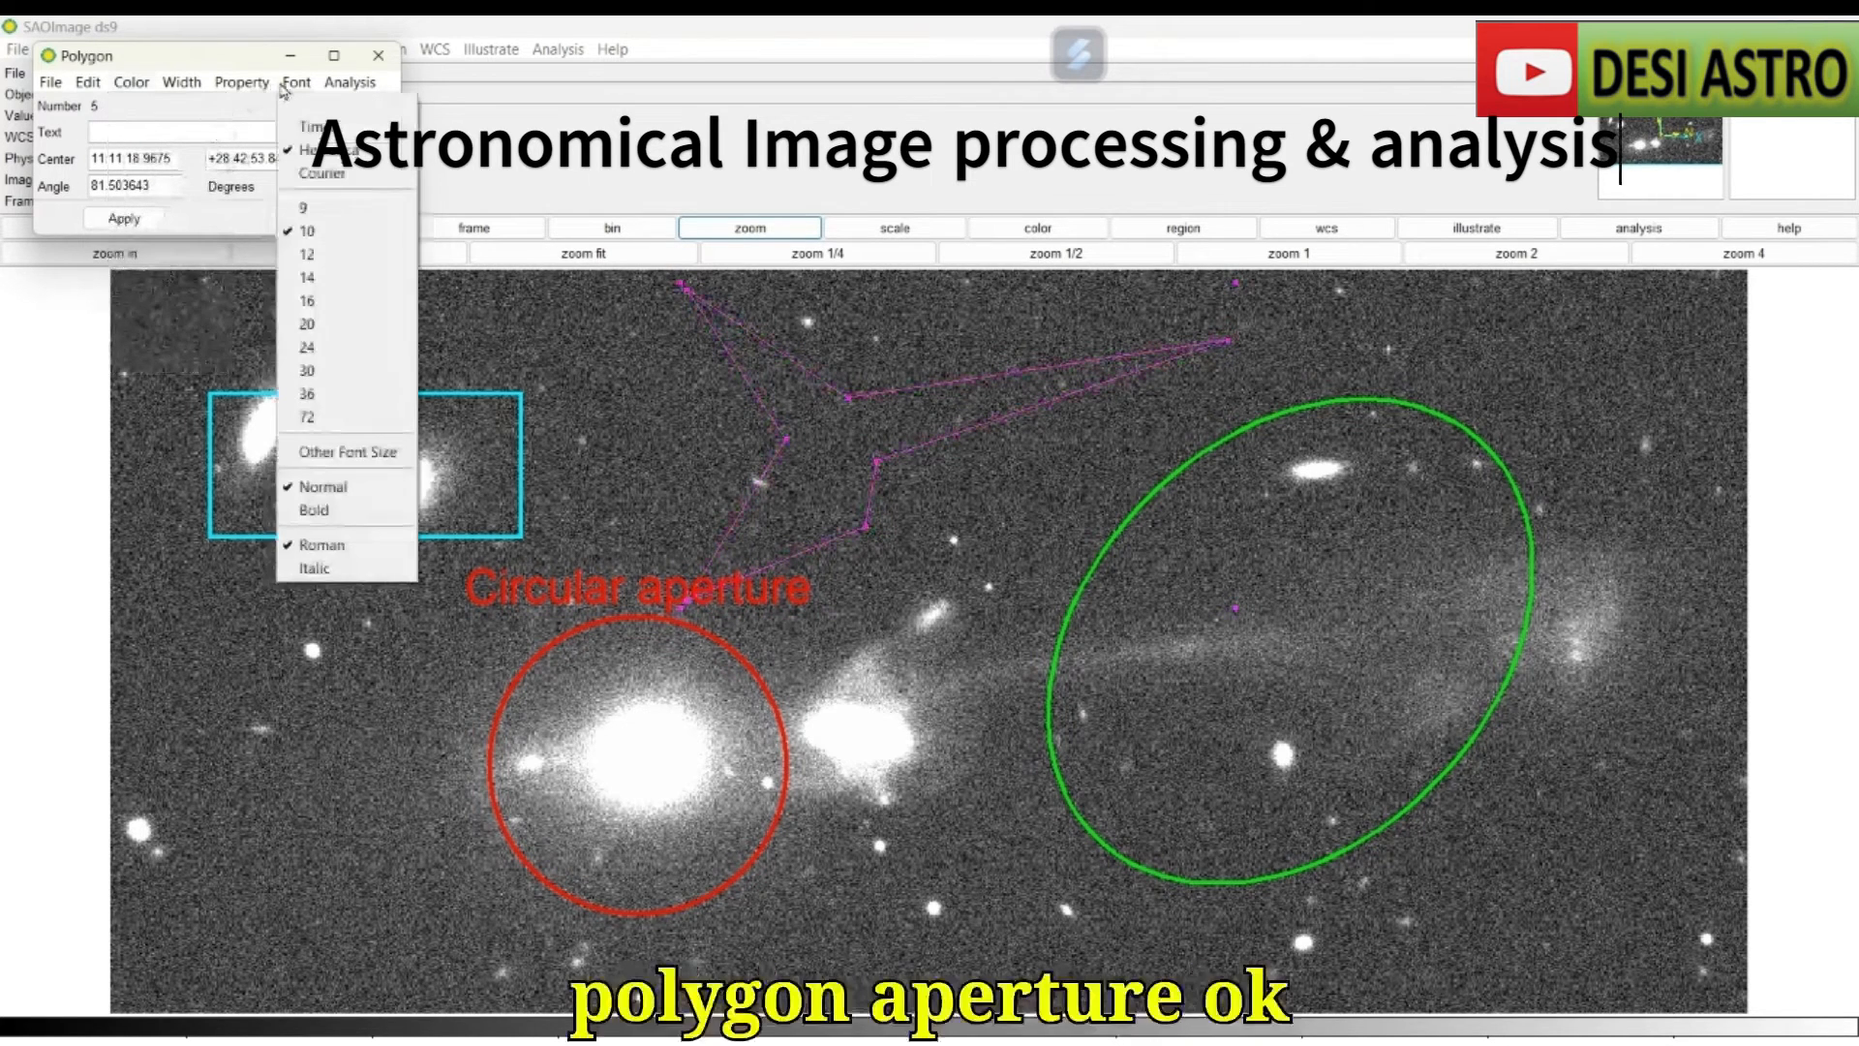
click(325, 324)
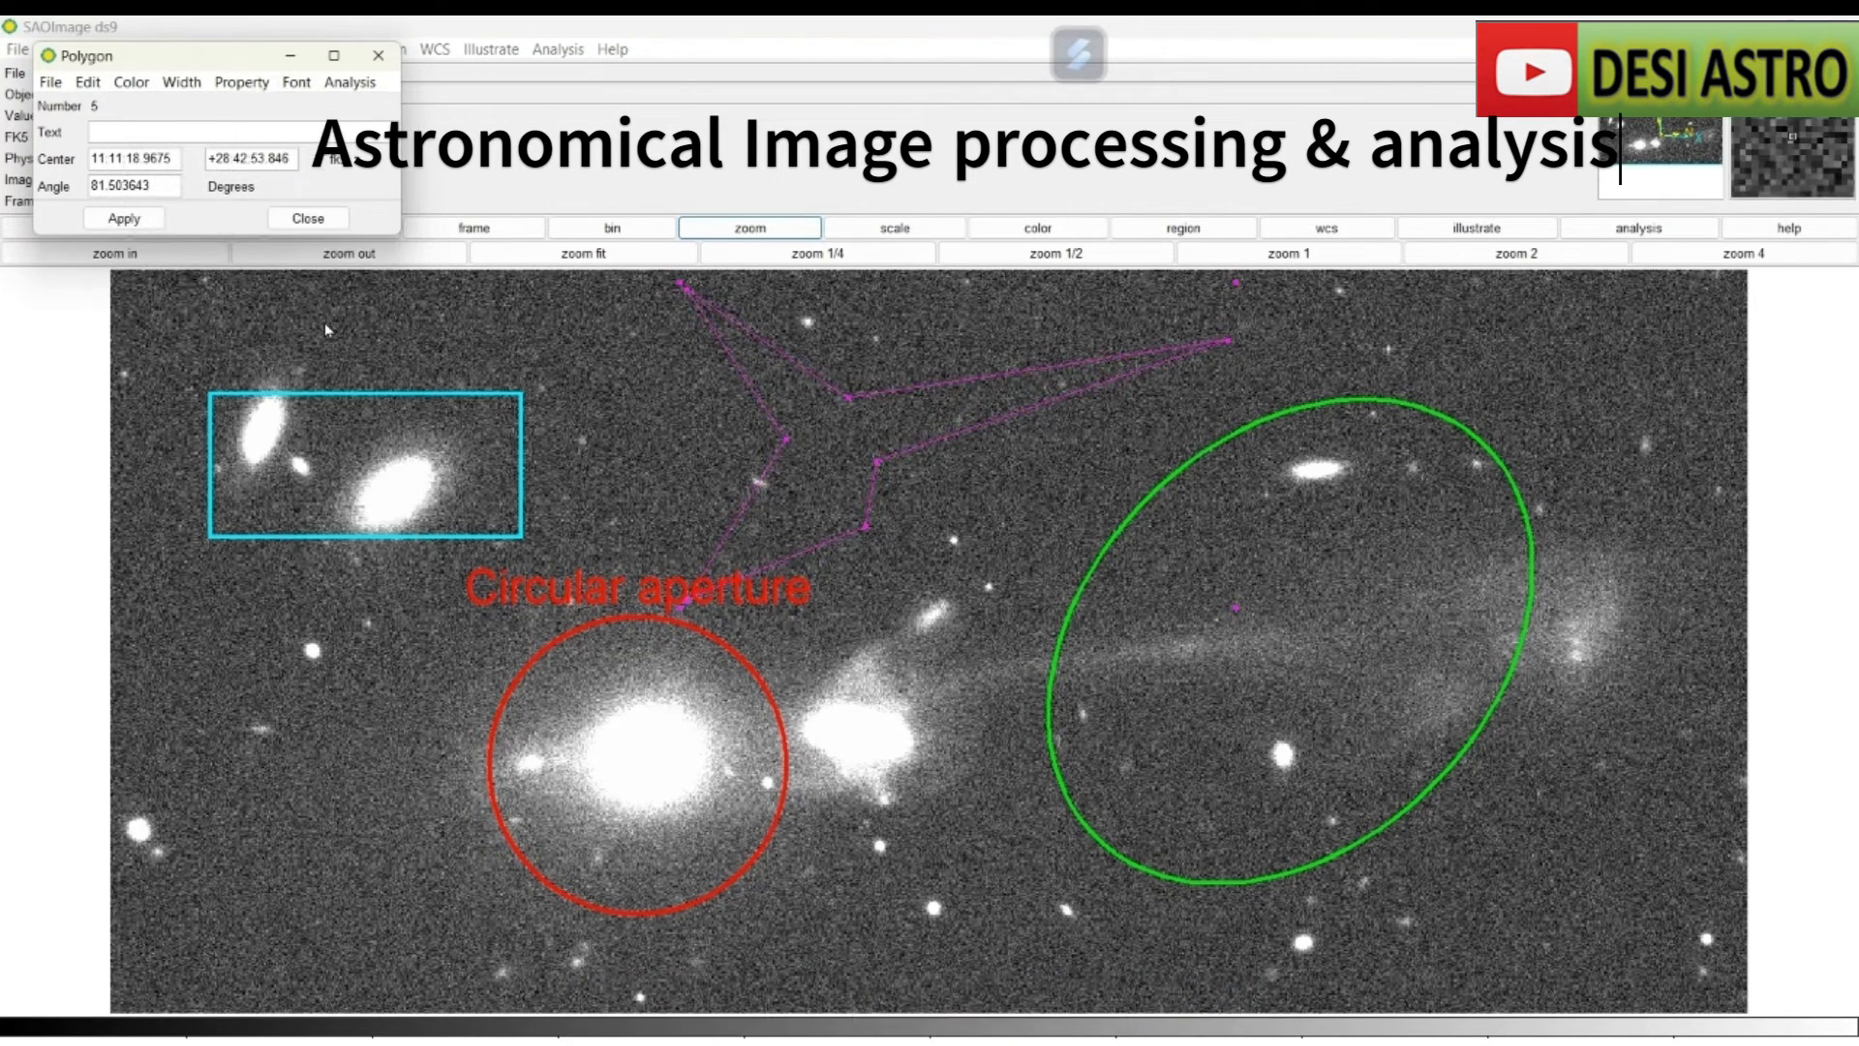
click(189, 86)
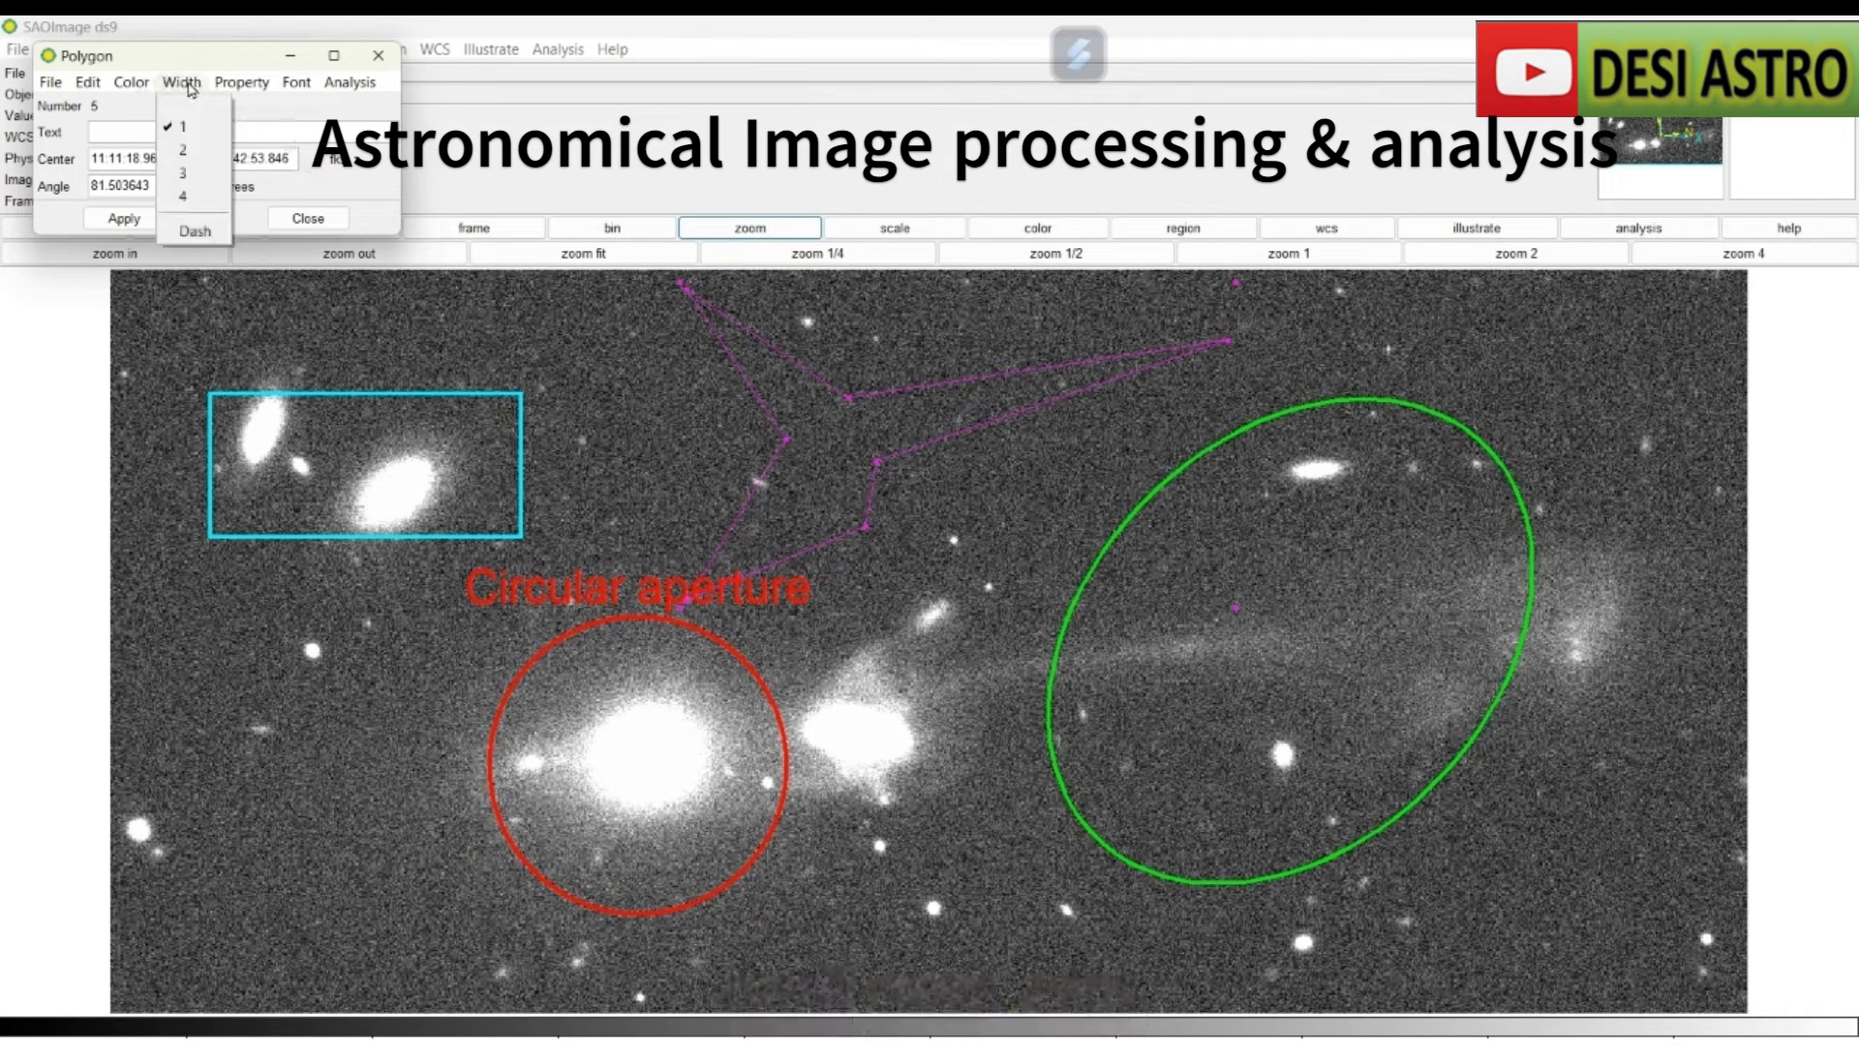
click(196, 200)
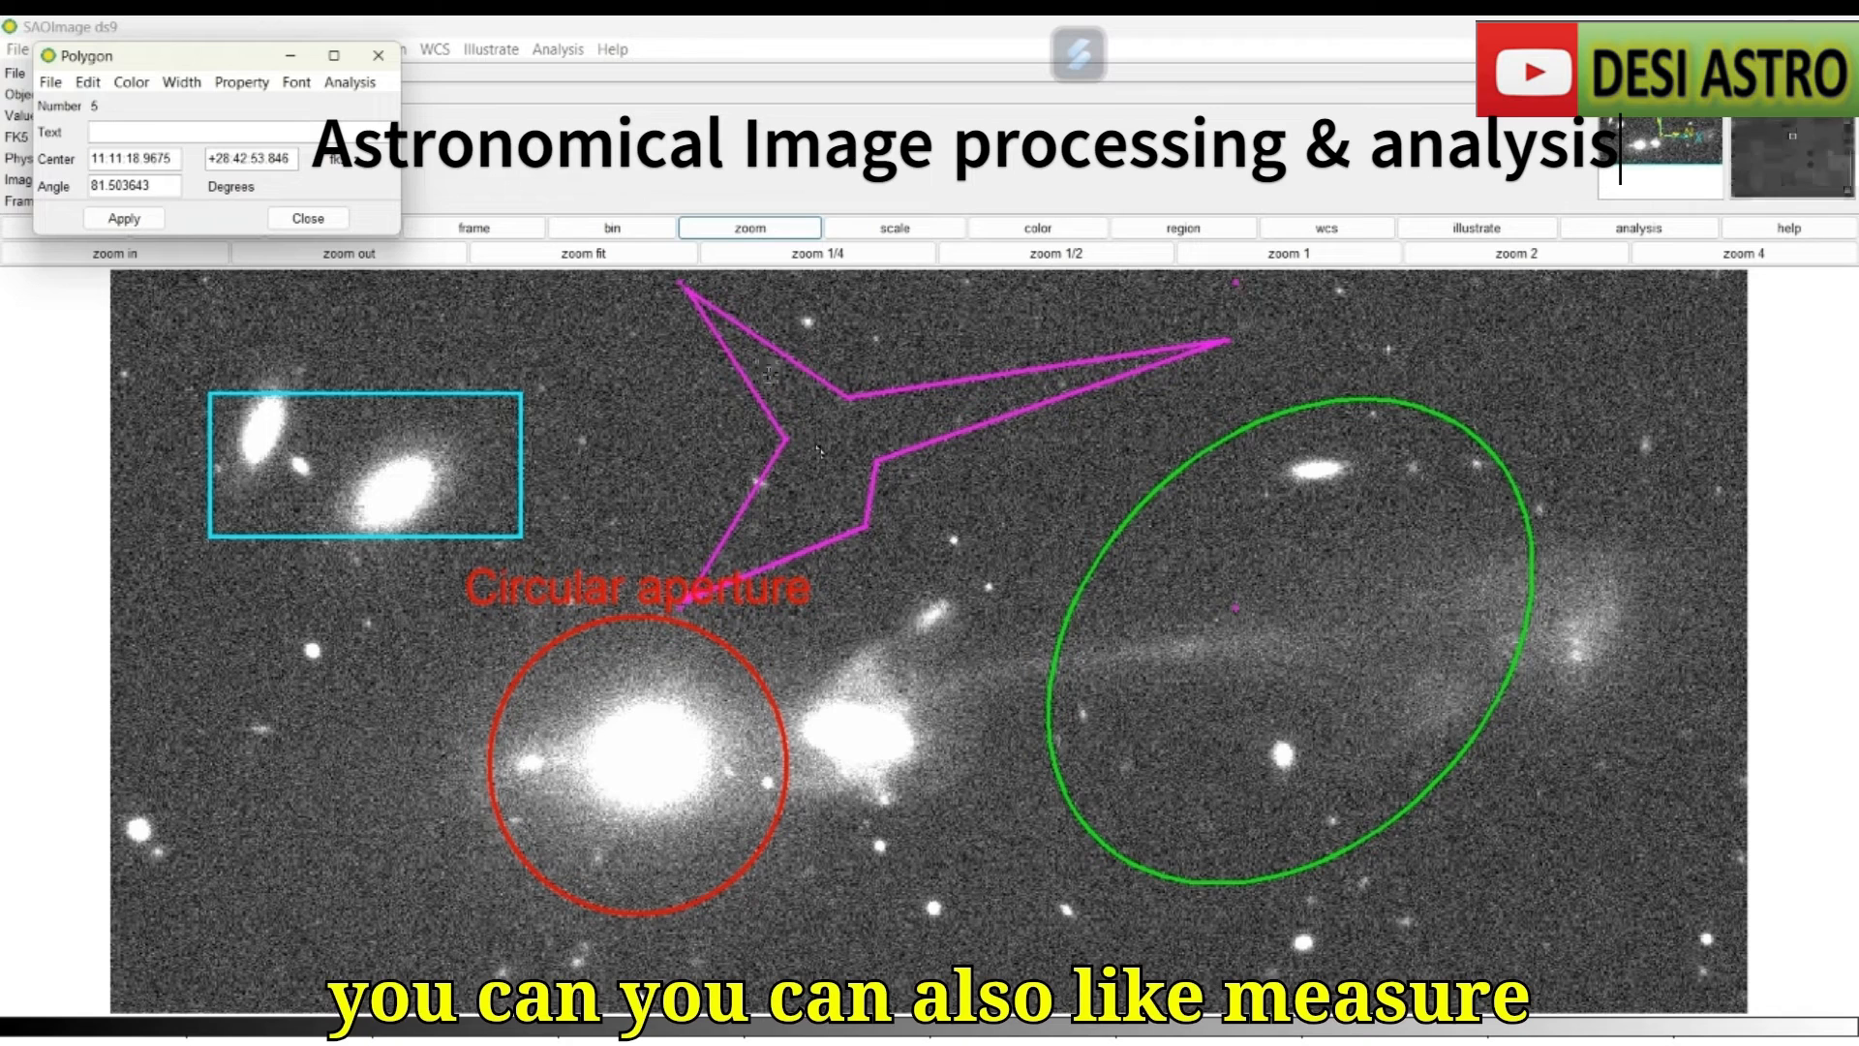
Move the polygon's properties window clear of the main controls and switch its centre to image coordinates.
drag(145, 56, 363, 232)
click(561, 337)
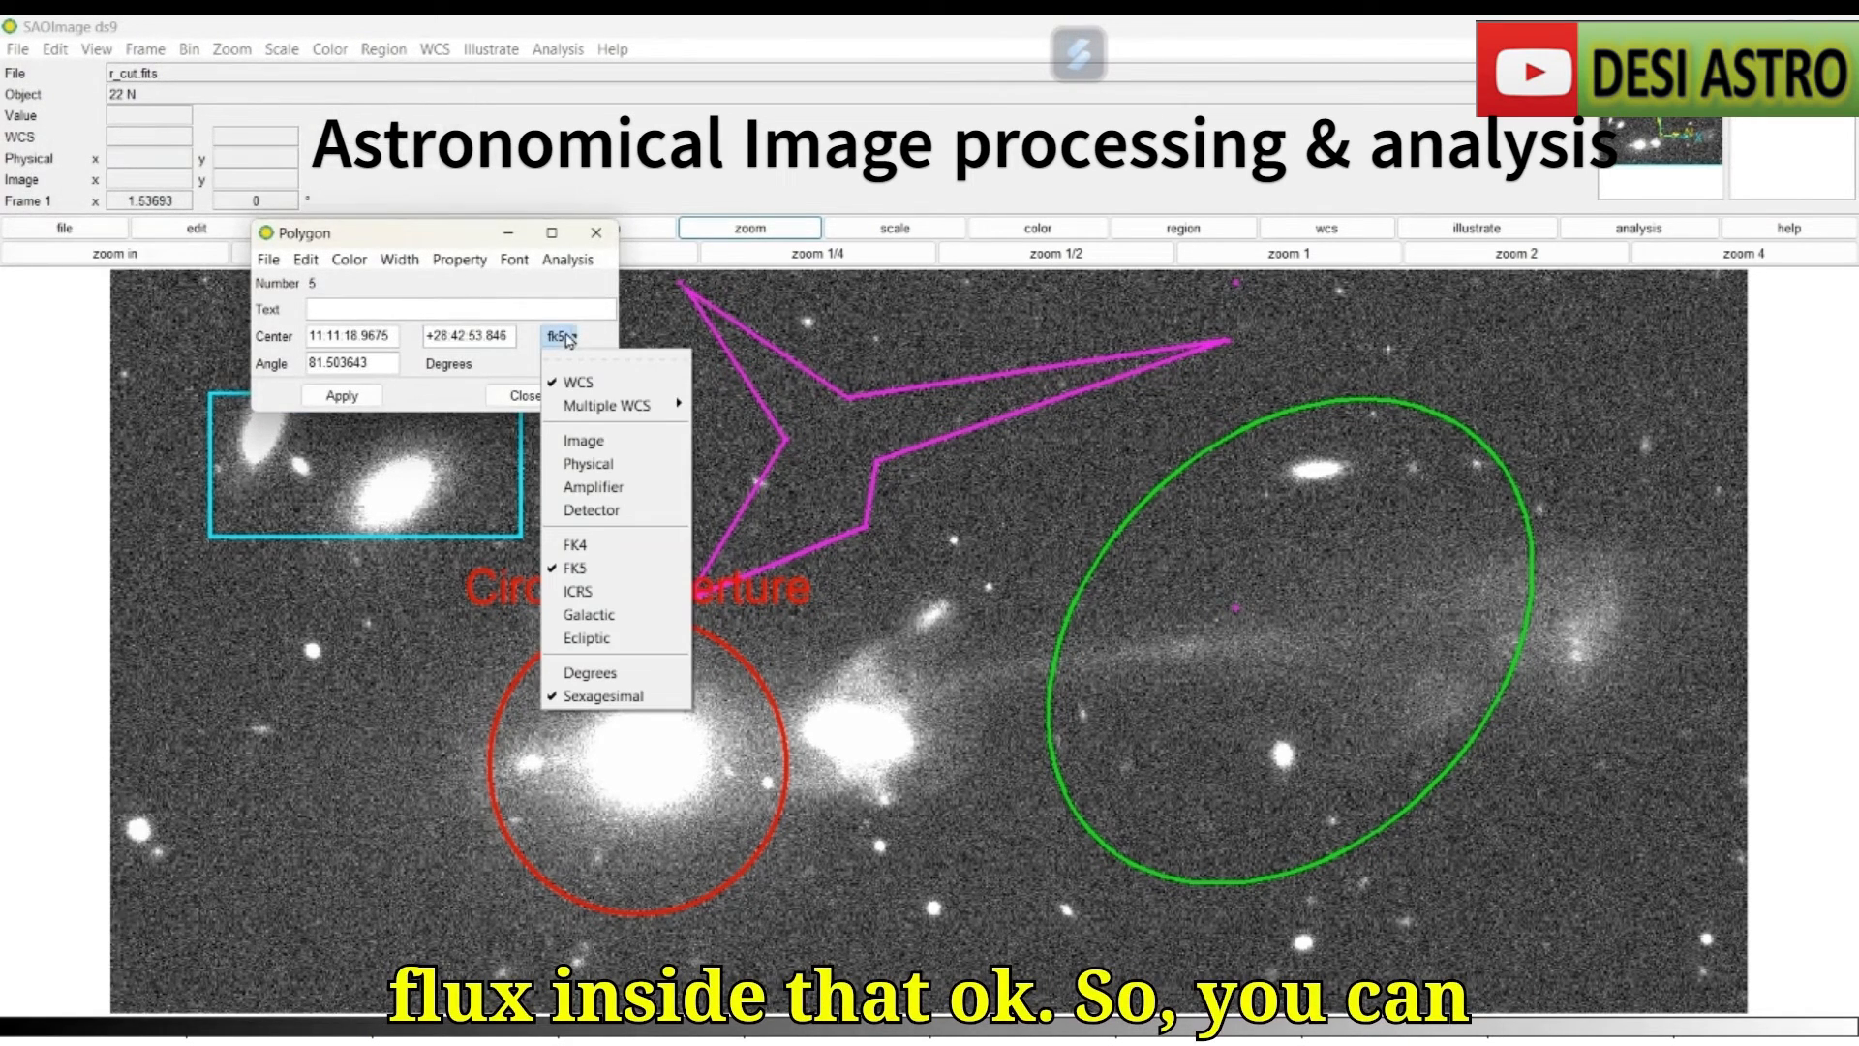
click(584, 441)
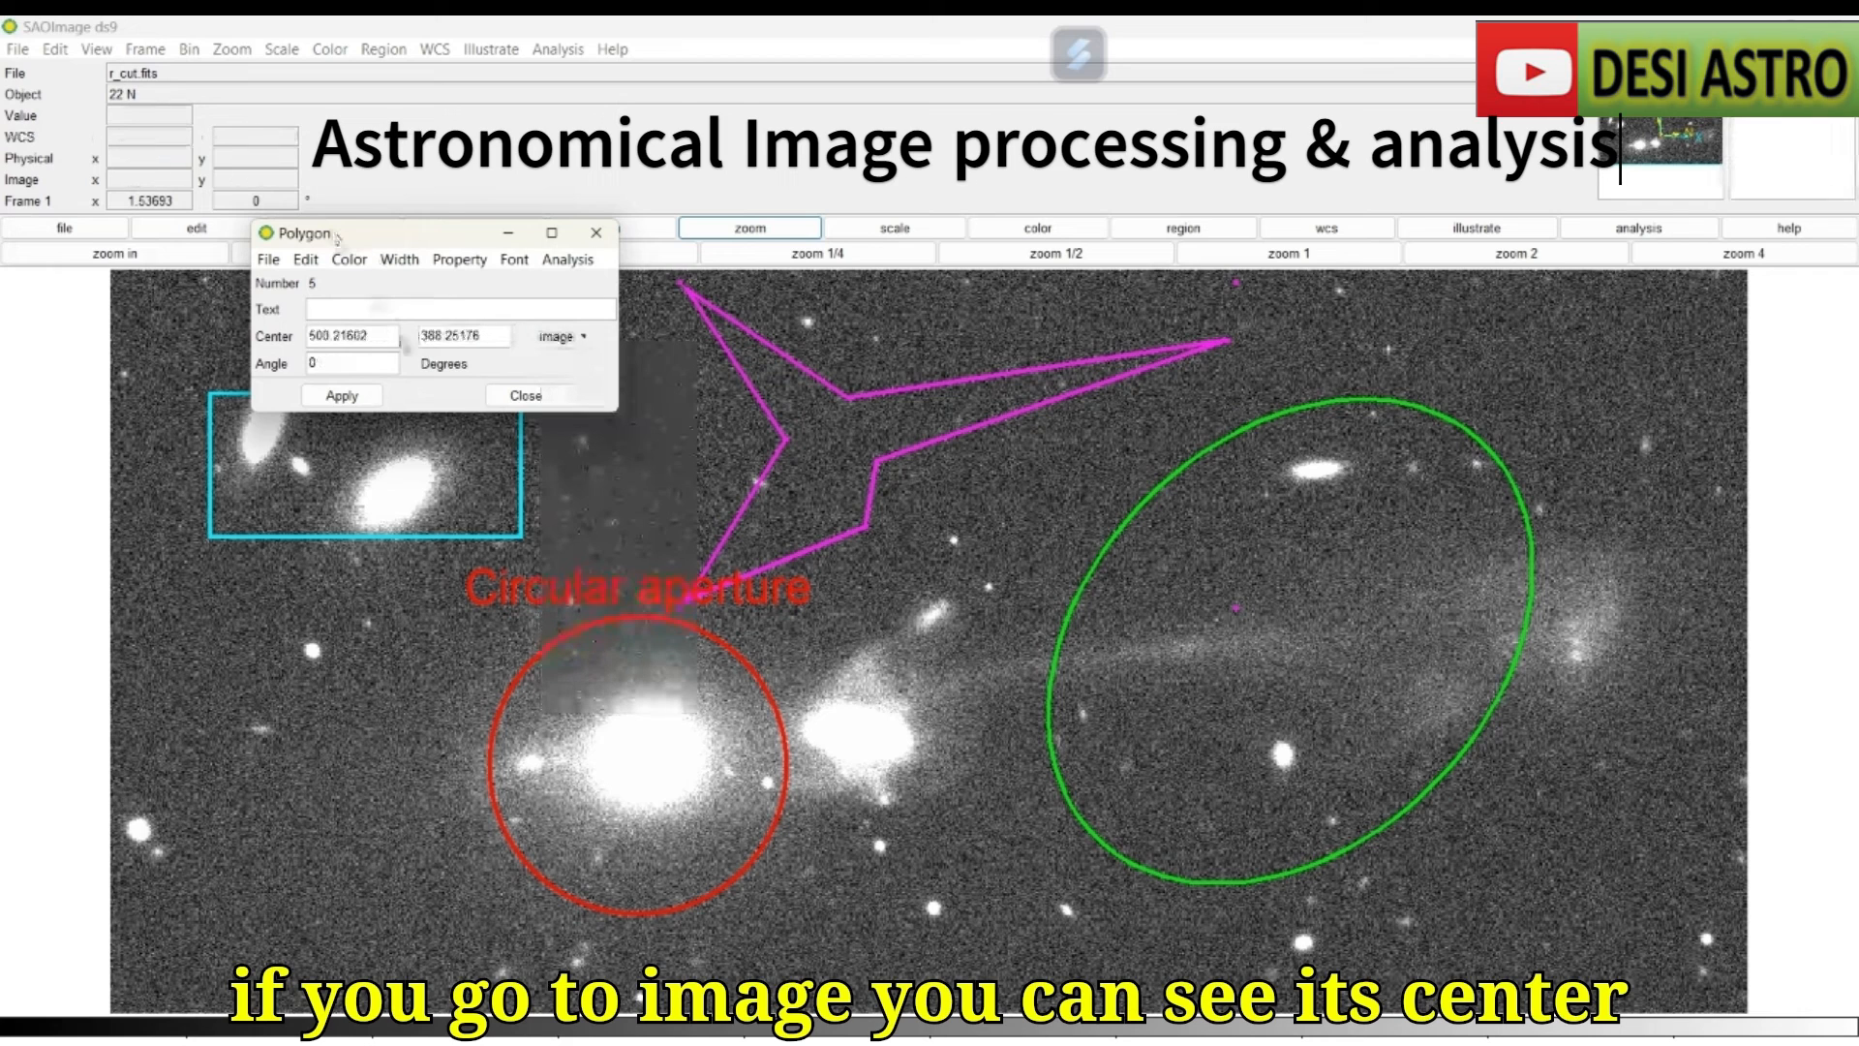
Set the polygon's angle to 45 degrees and move it down over the bright irregular galaxy beside the red circle.
click(350, 365)
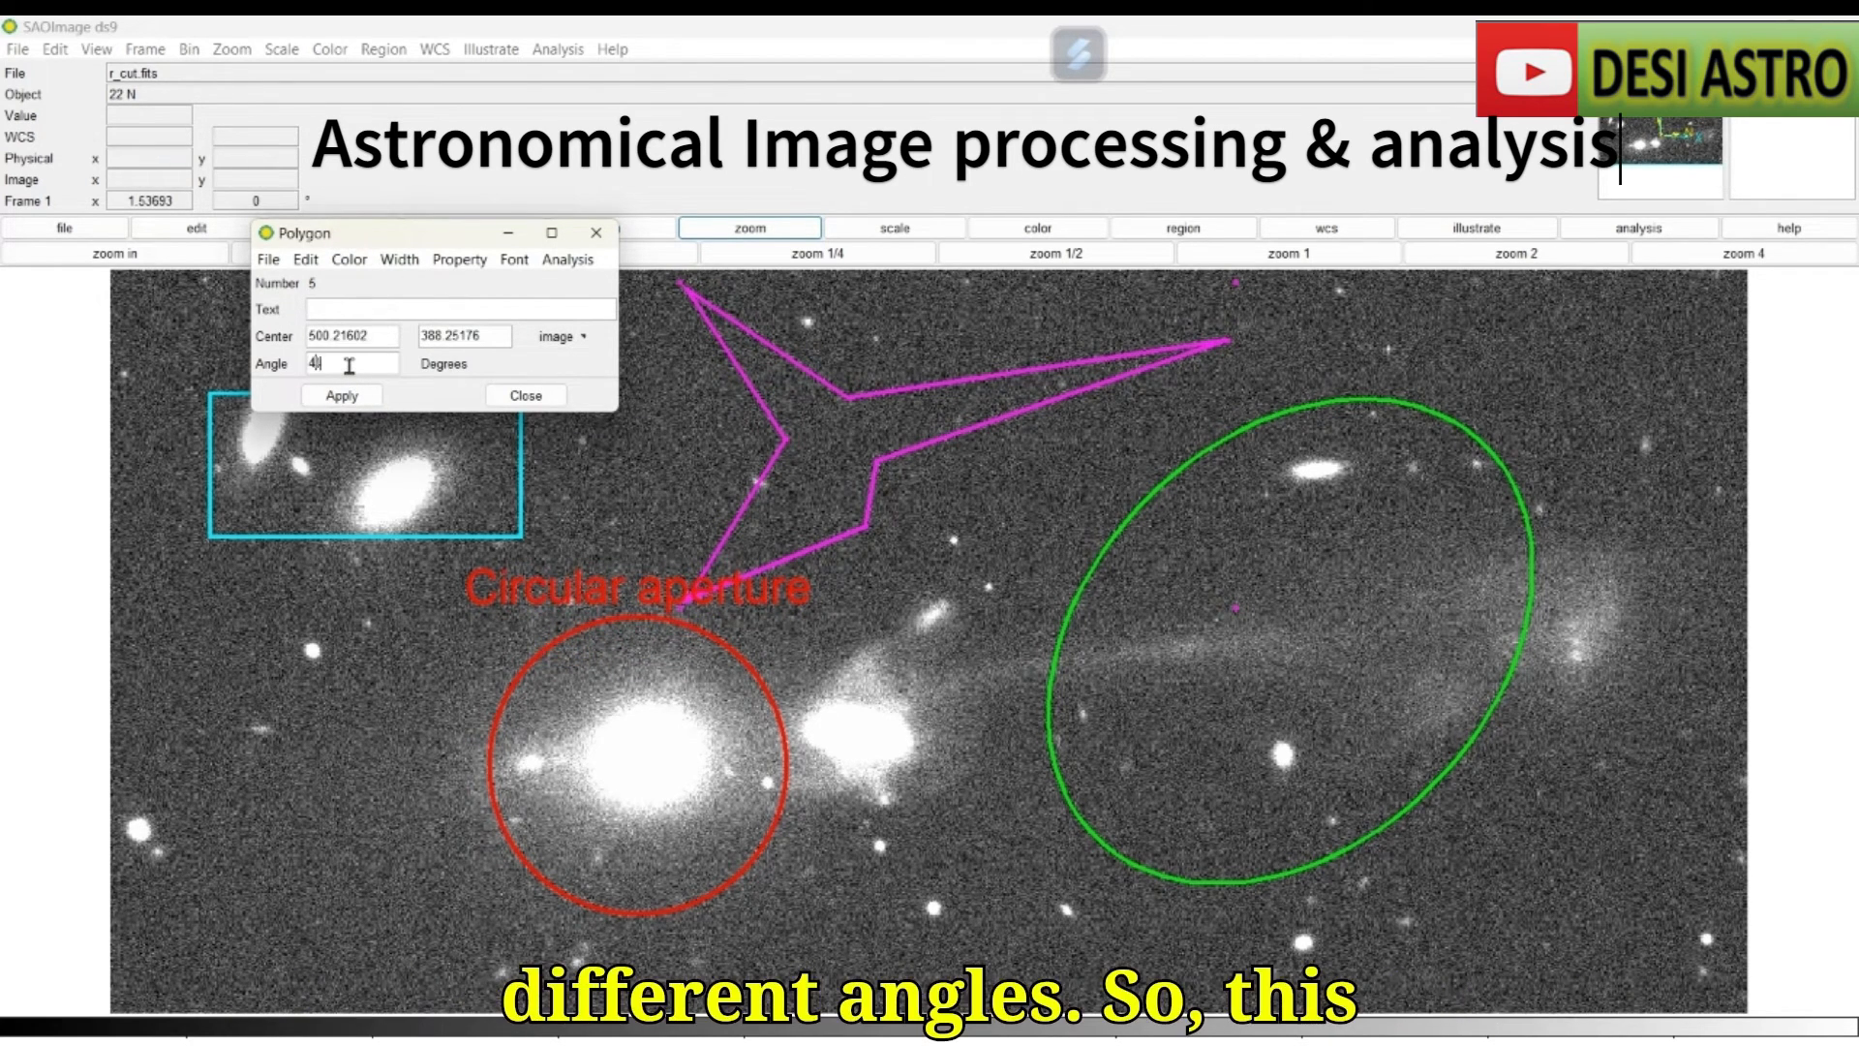
text(45)
click(341, 395)
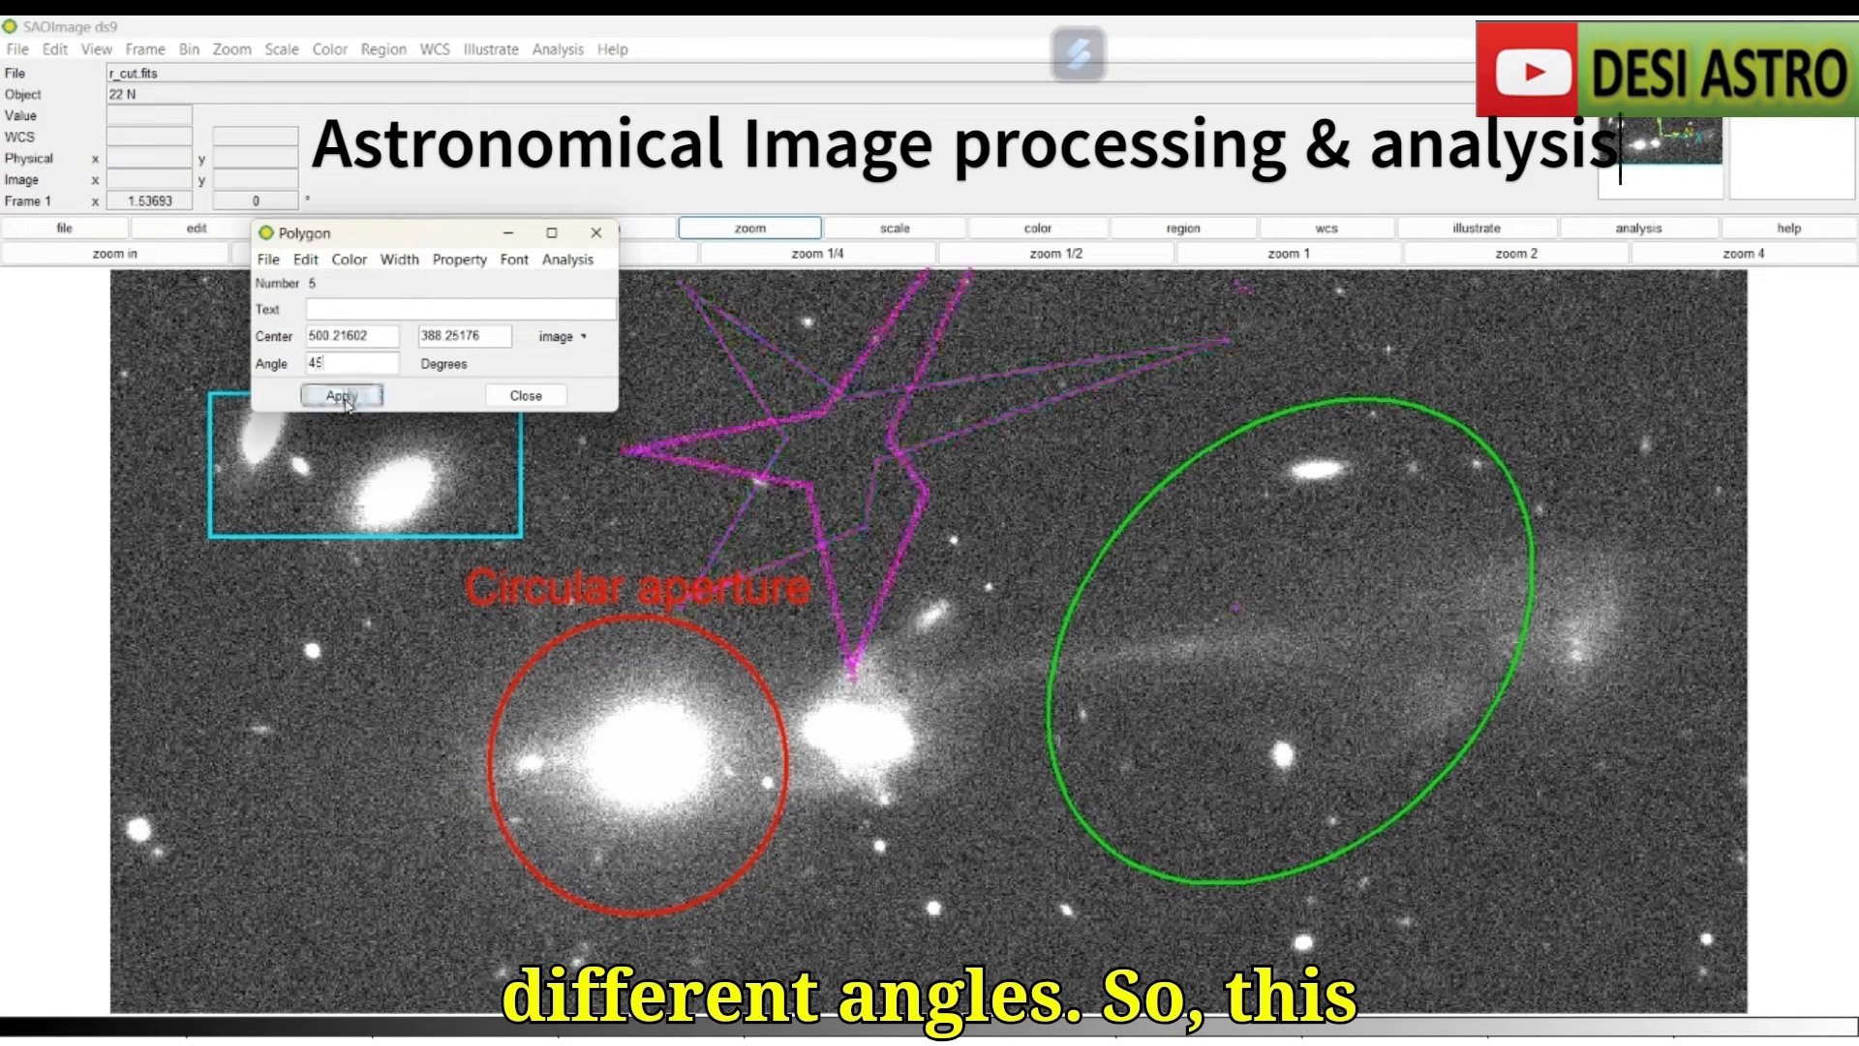
drag(826, 465, 827, 755)
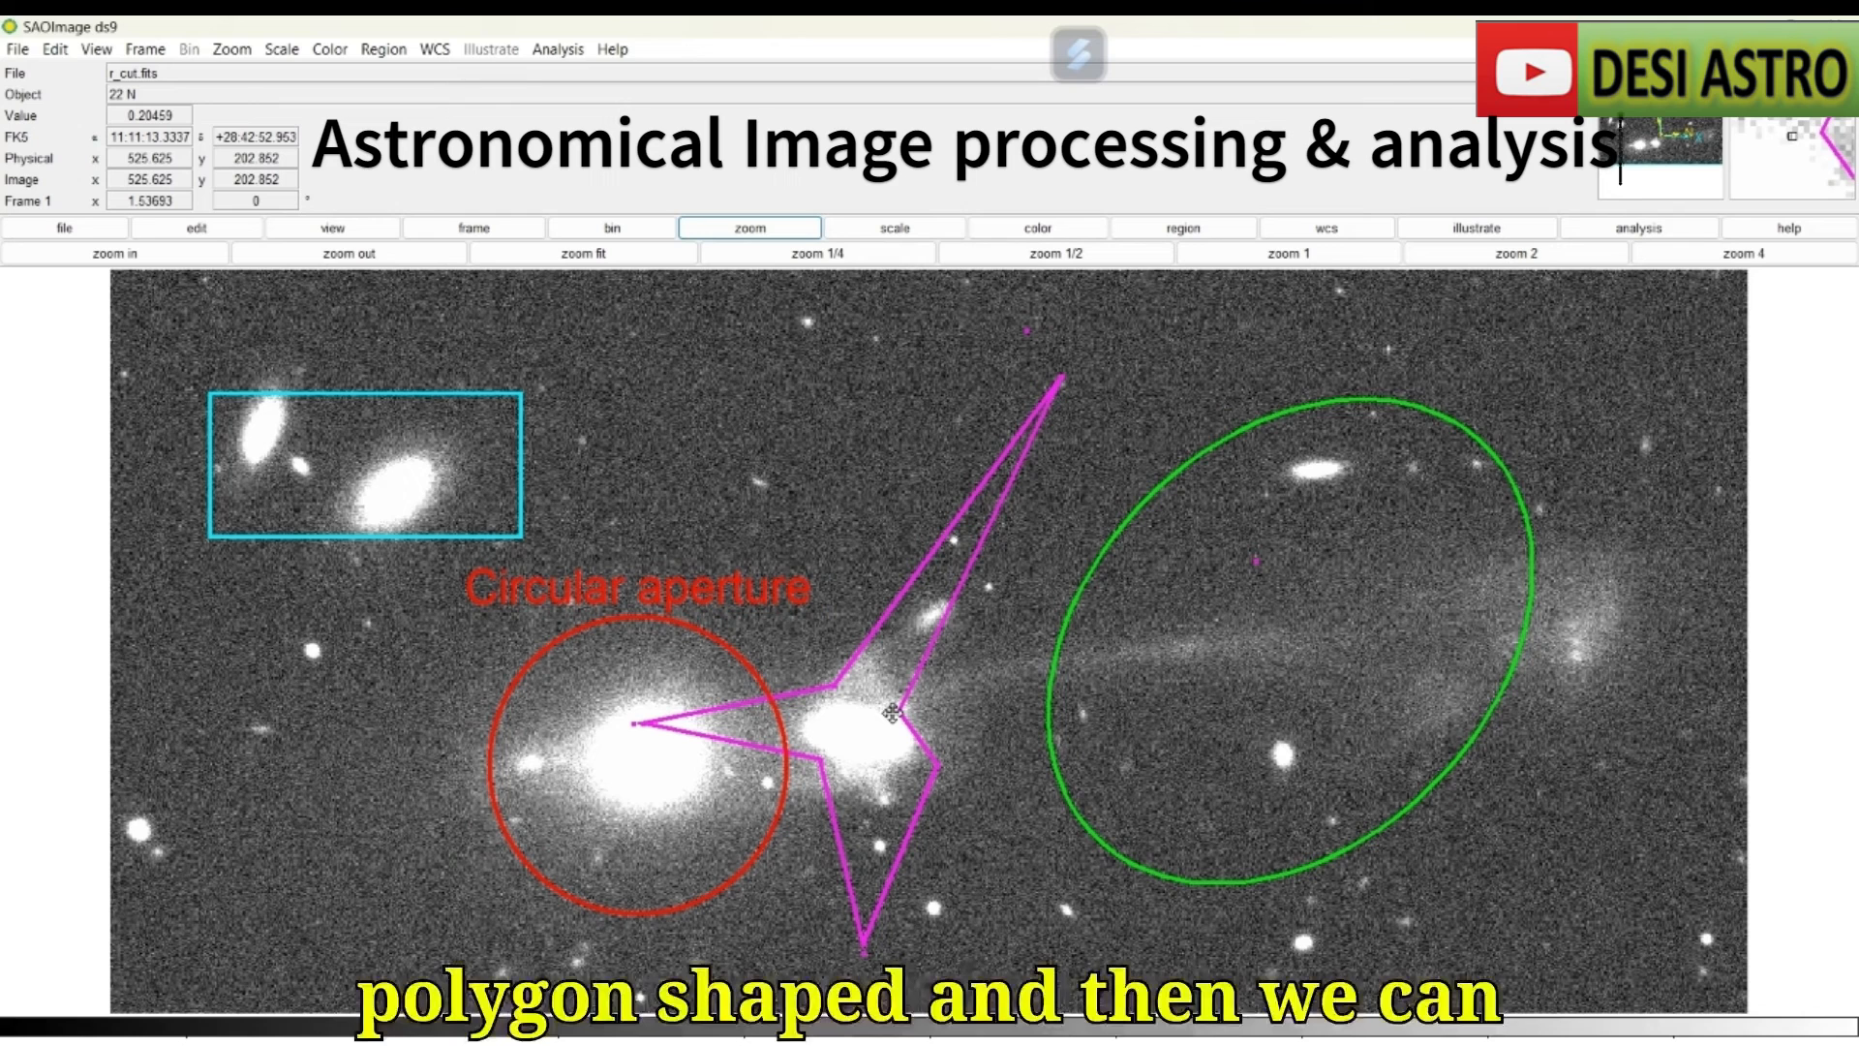
Run statistics on the magenta polygon, read the flux sum with the results text at size 36, and close the results.
double_click(850, 796)
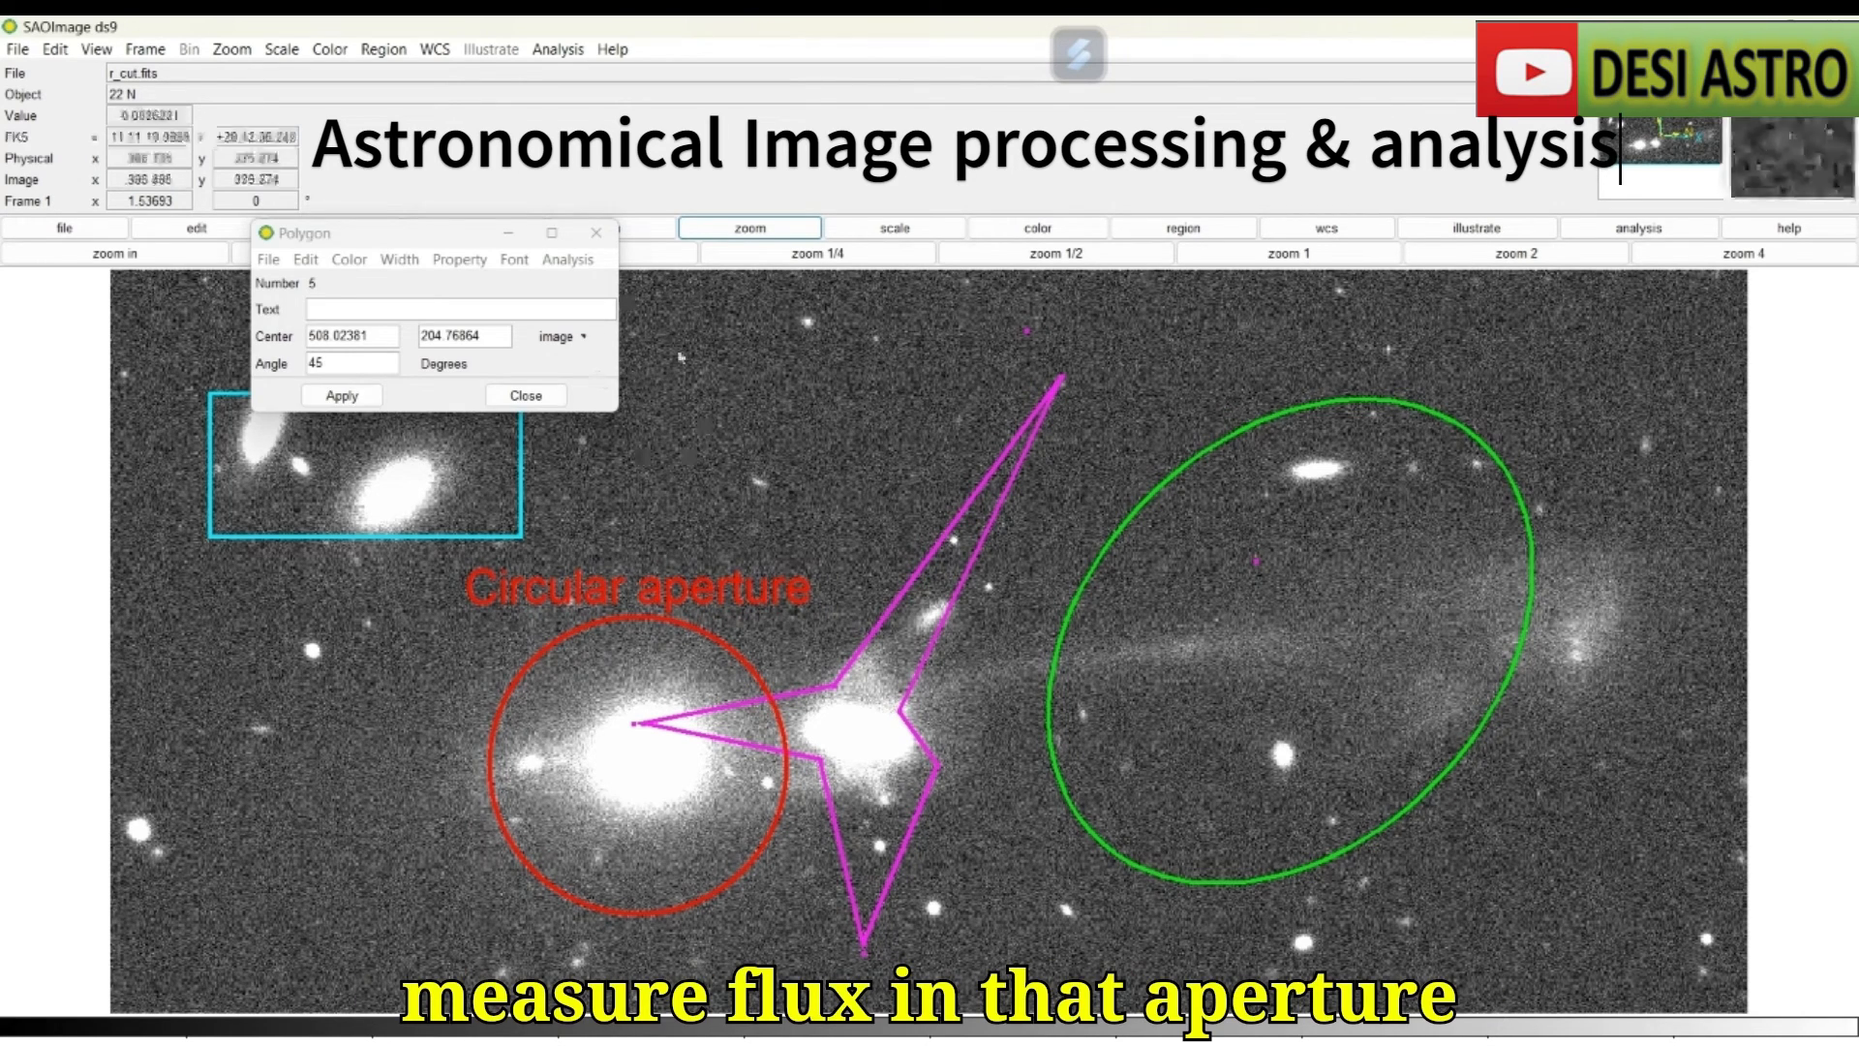
click(573, 261)
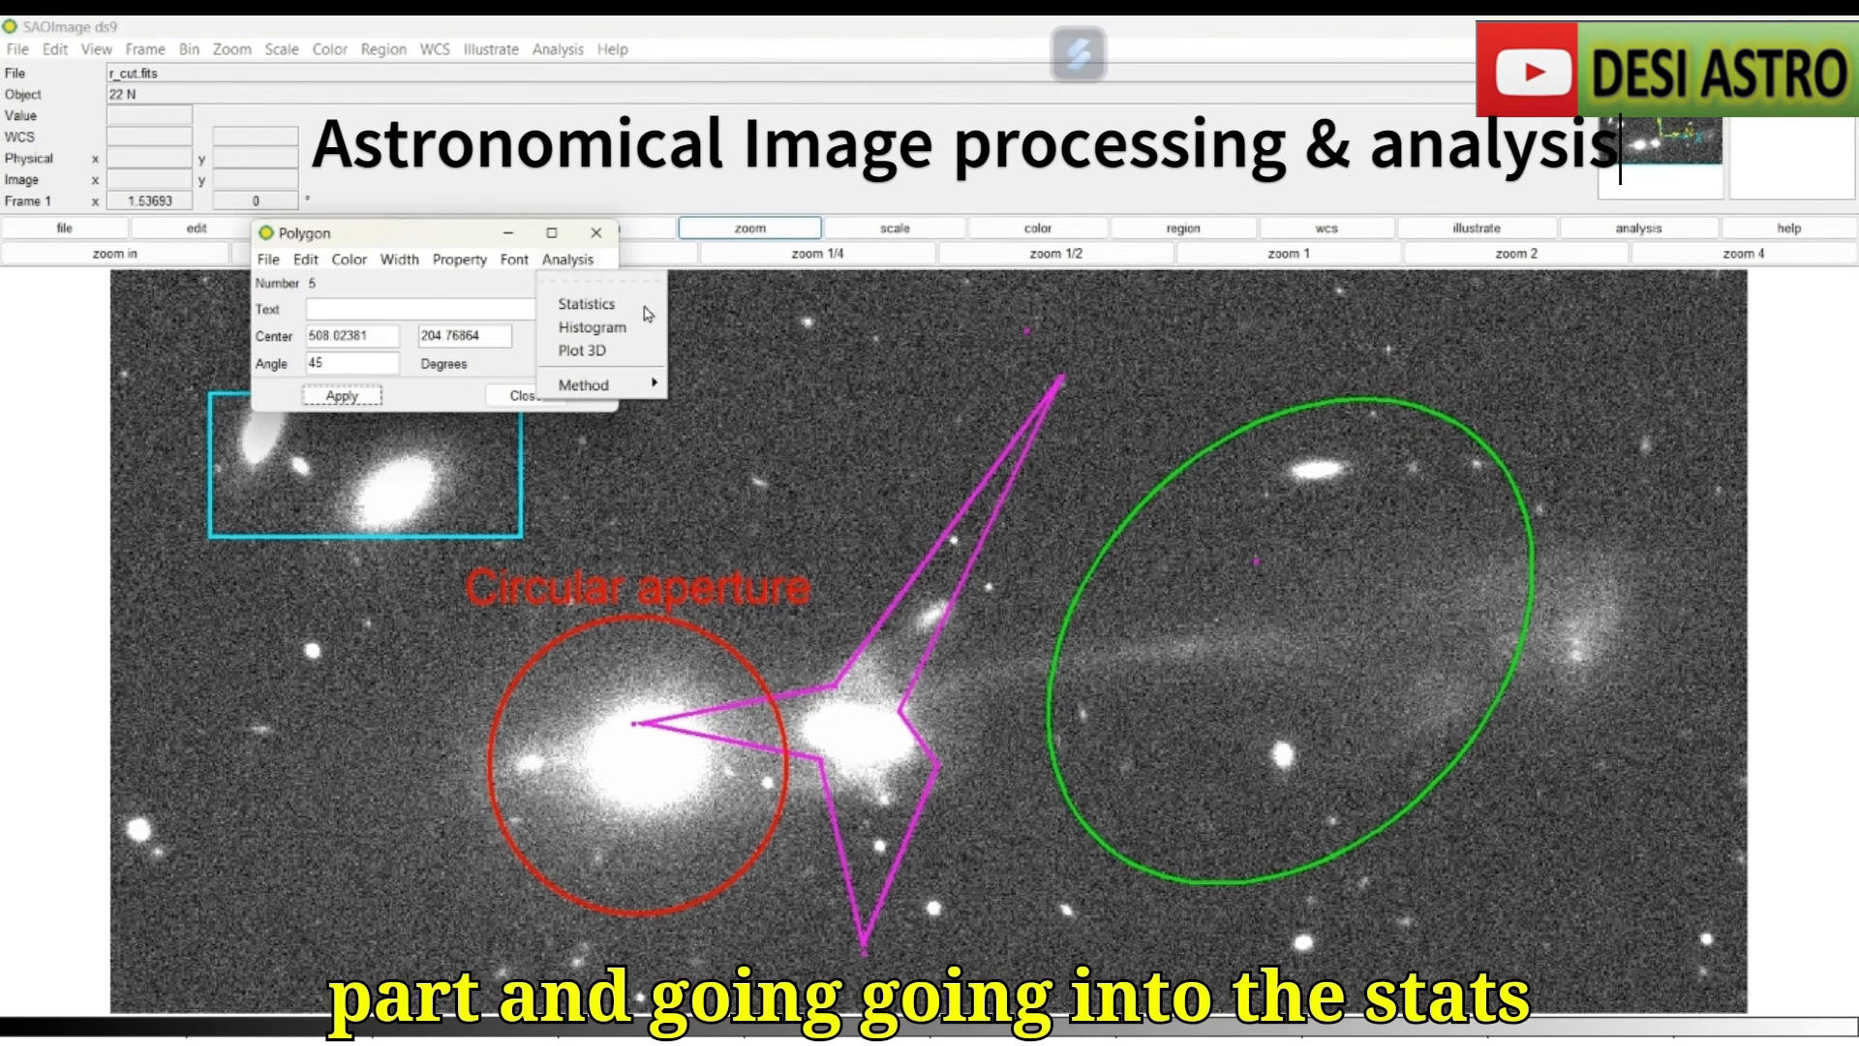
click(586, 305)
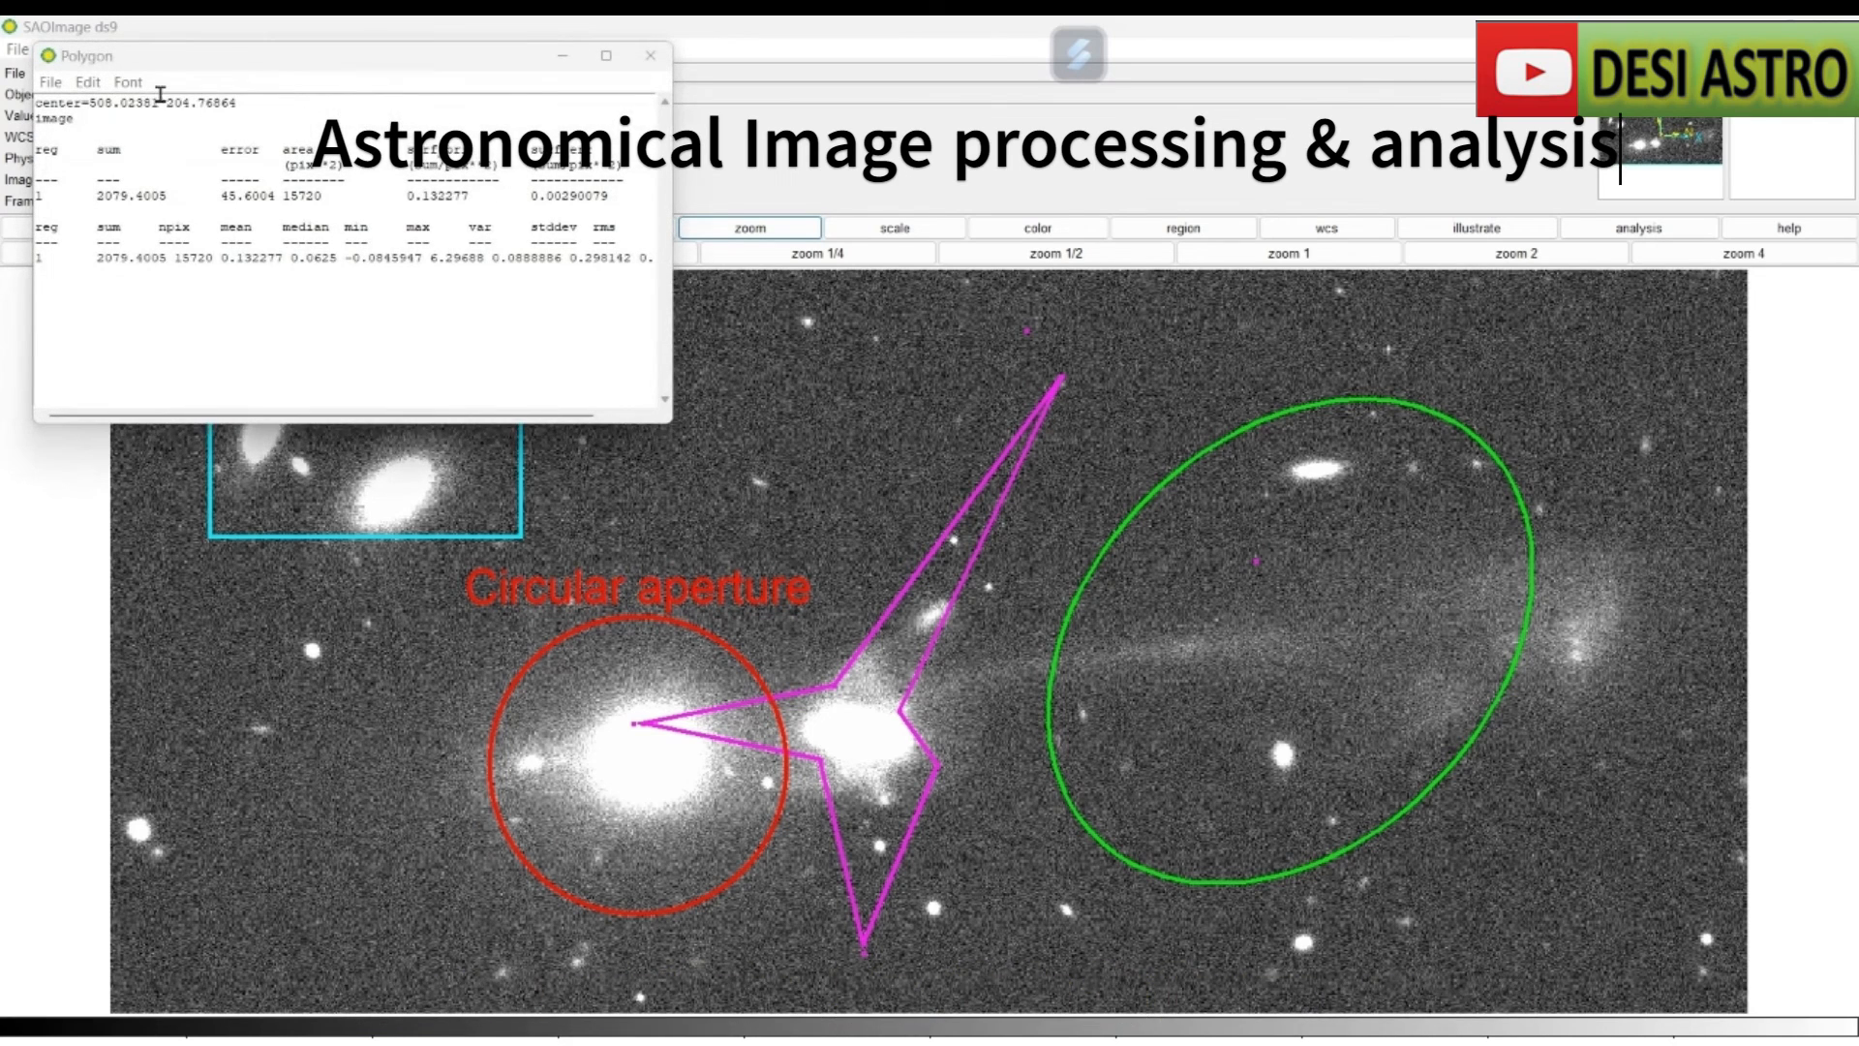
click(128, 82)
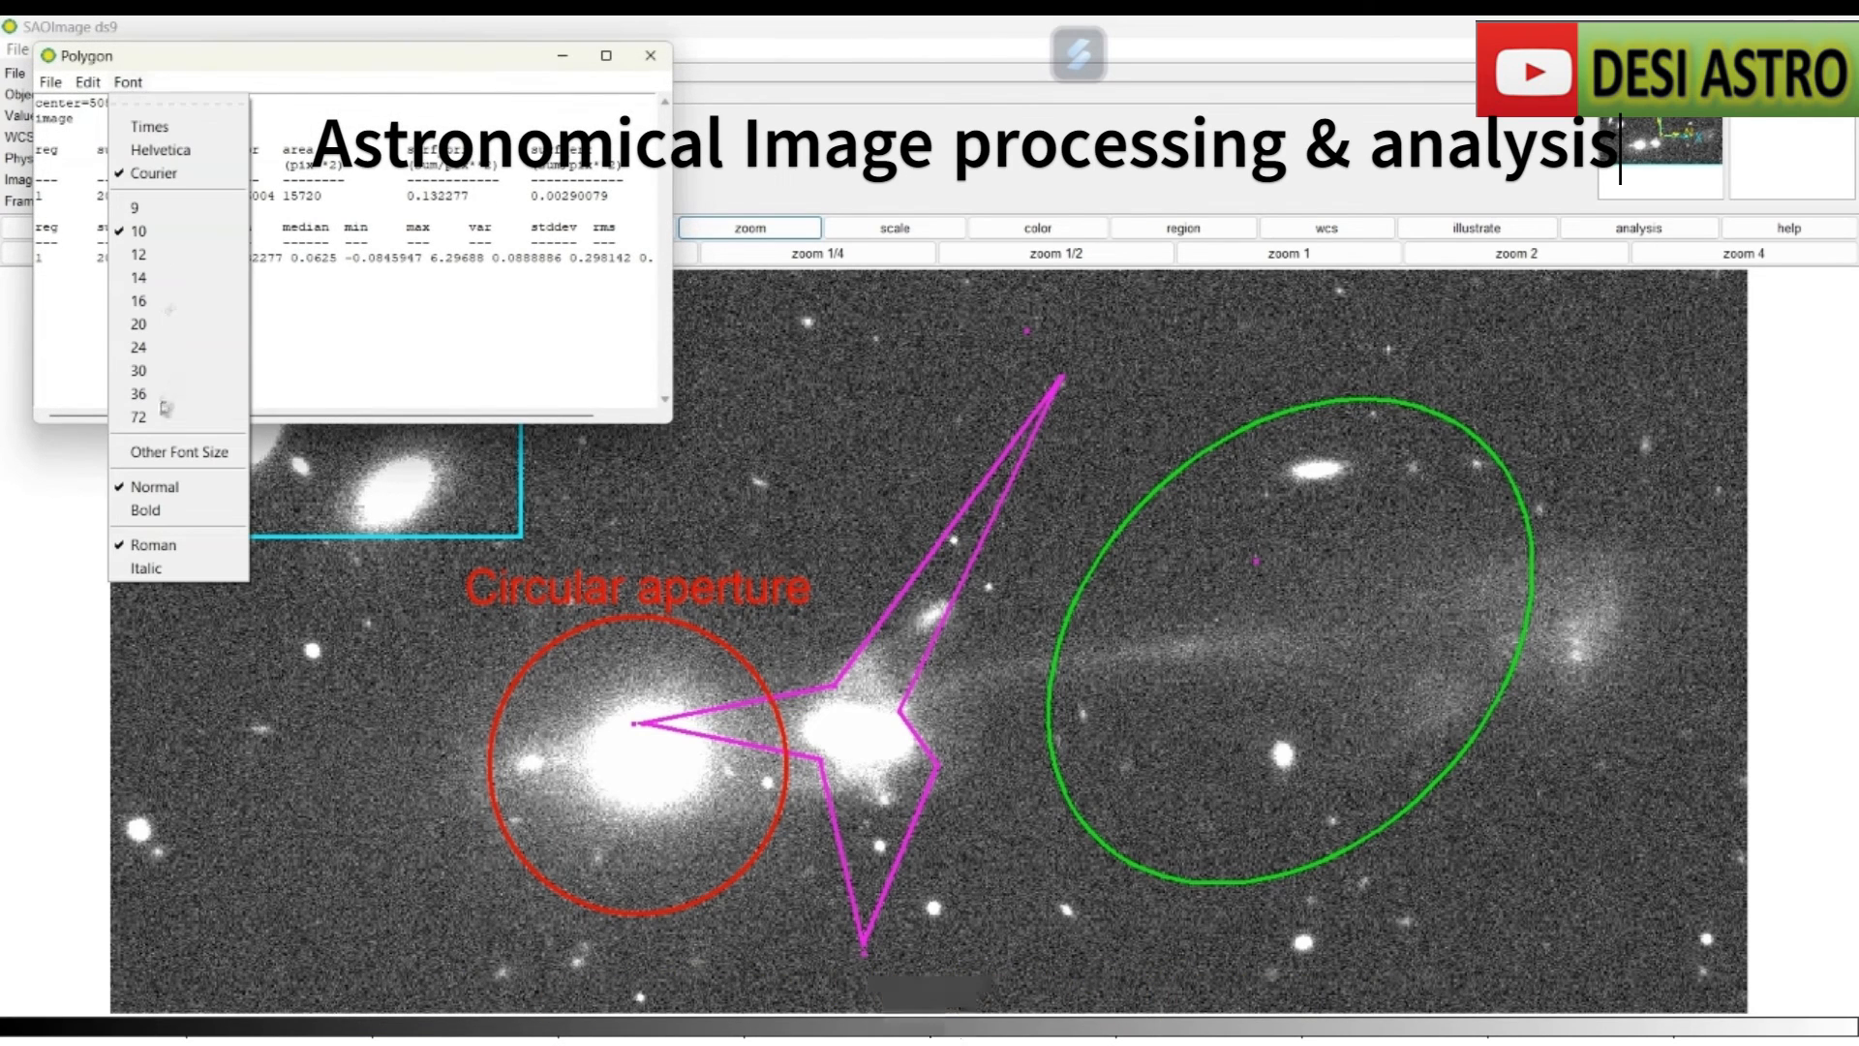
click(162, 398)
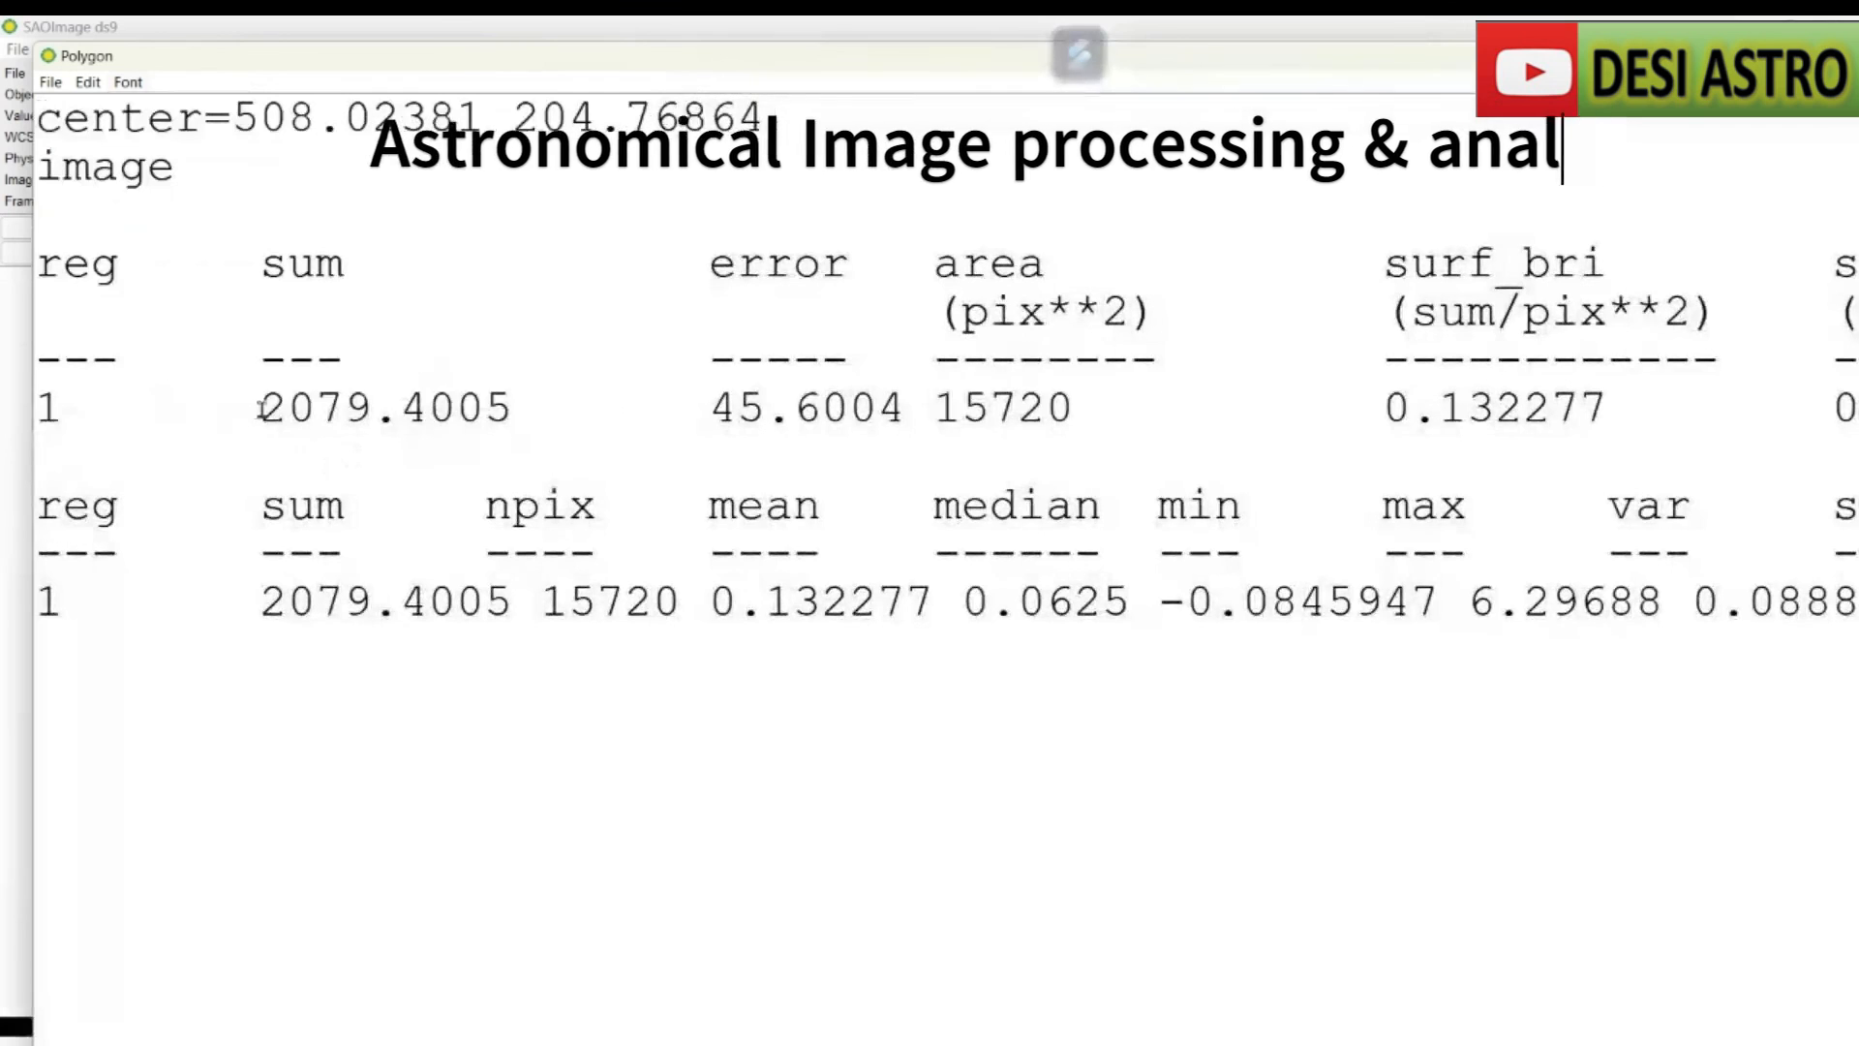
drag(259, 408, 512, 408)
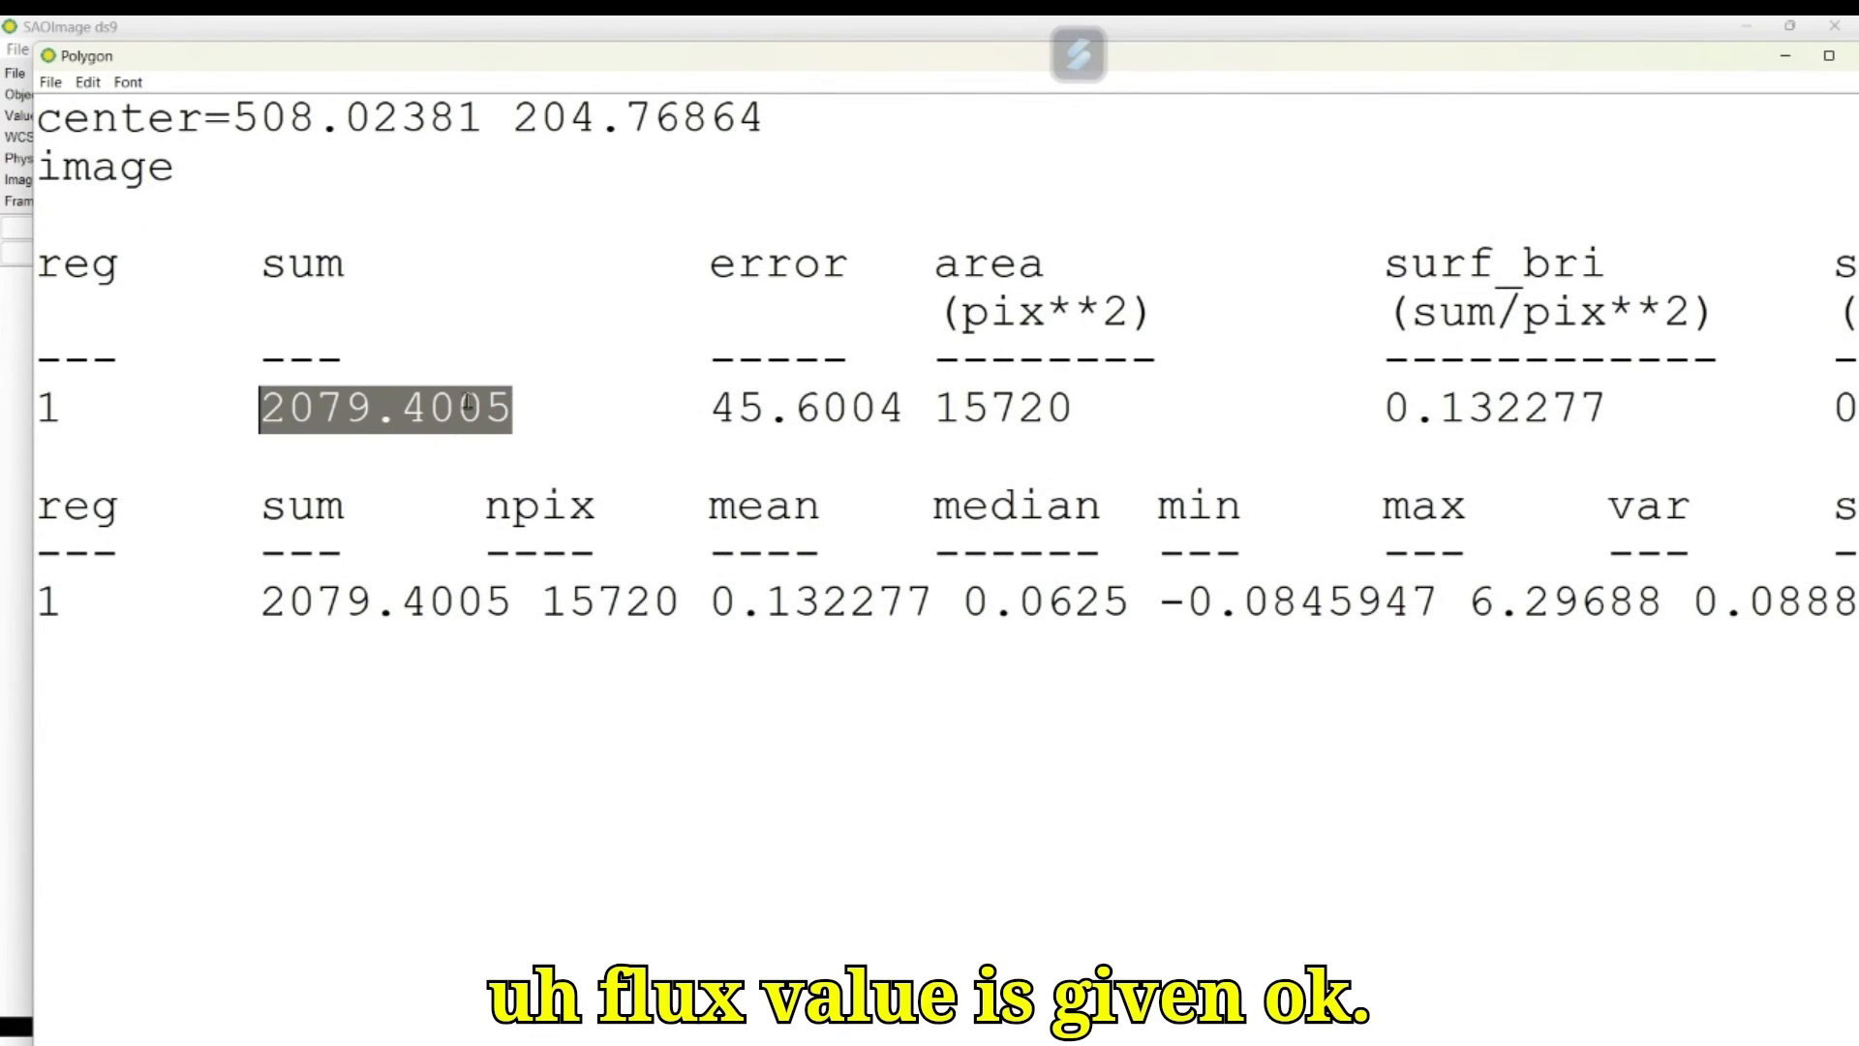
click(287, 408)
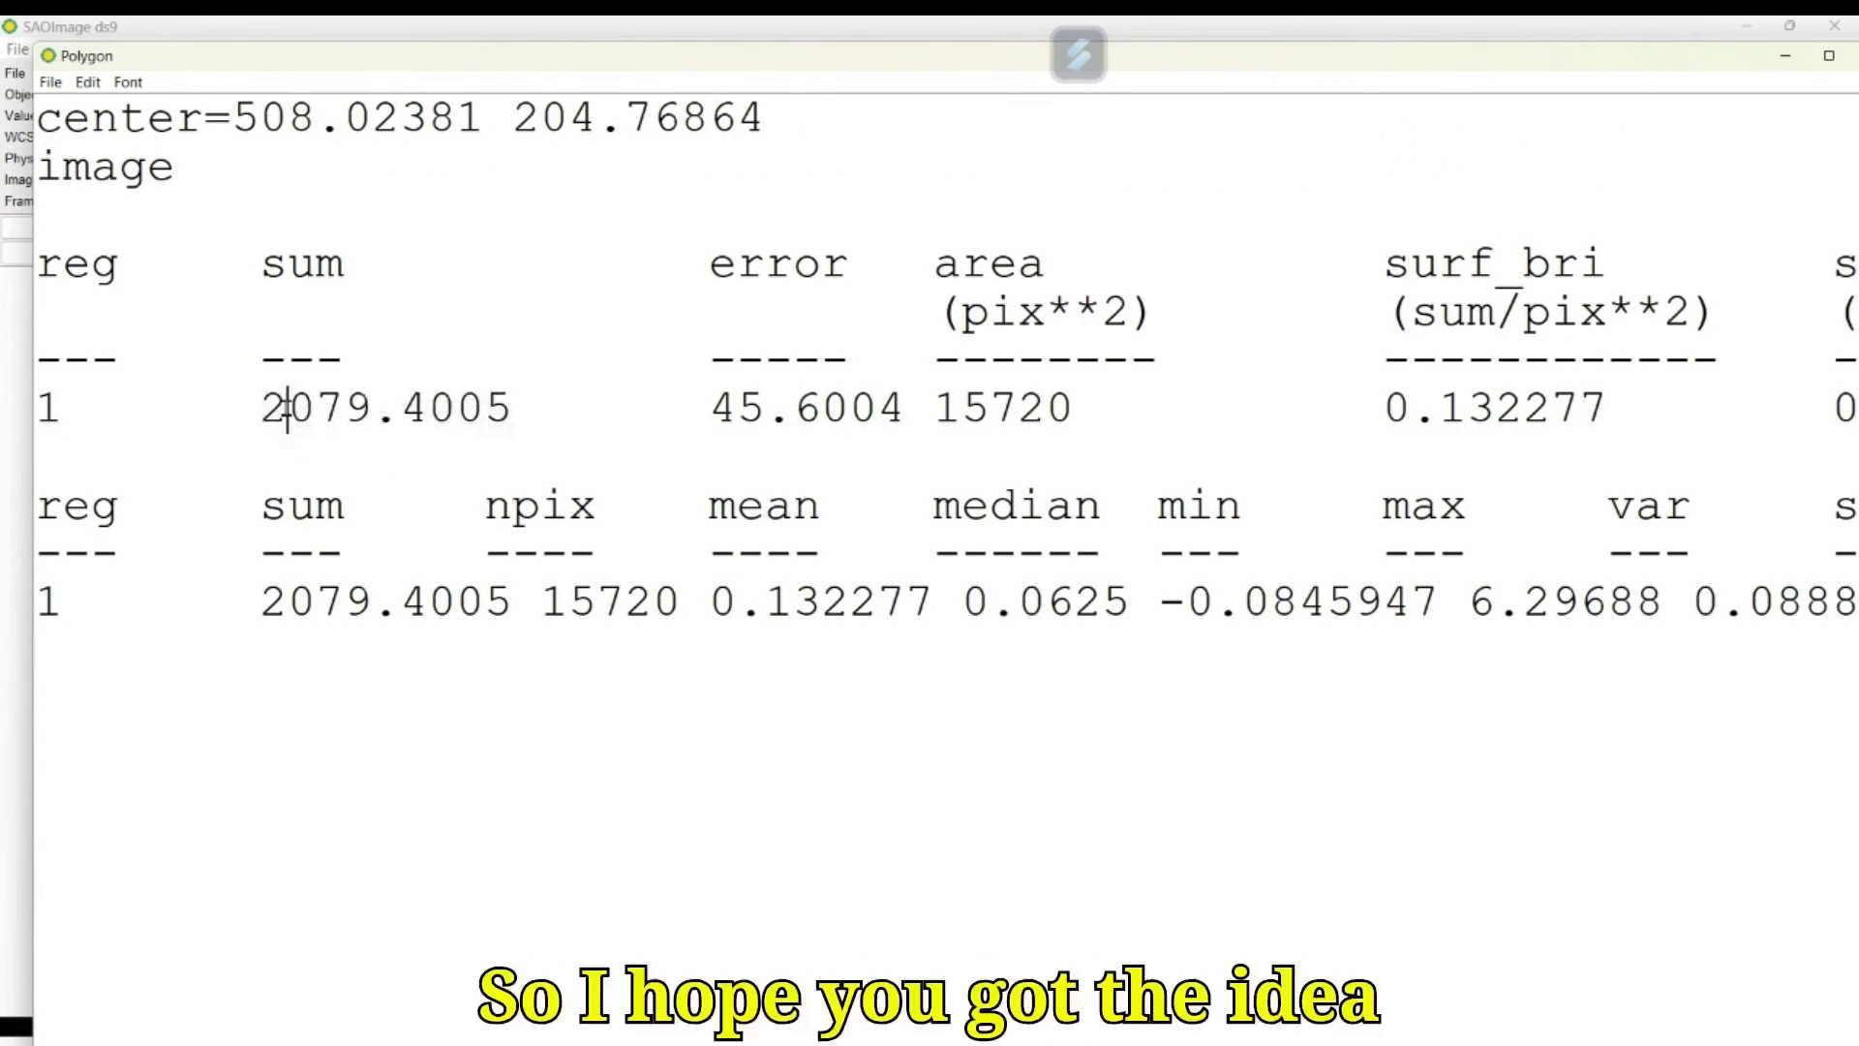
click(1829, 55)
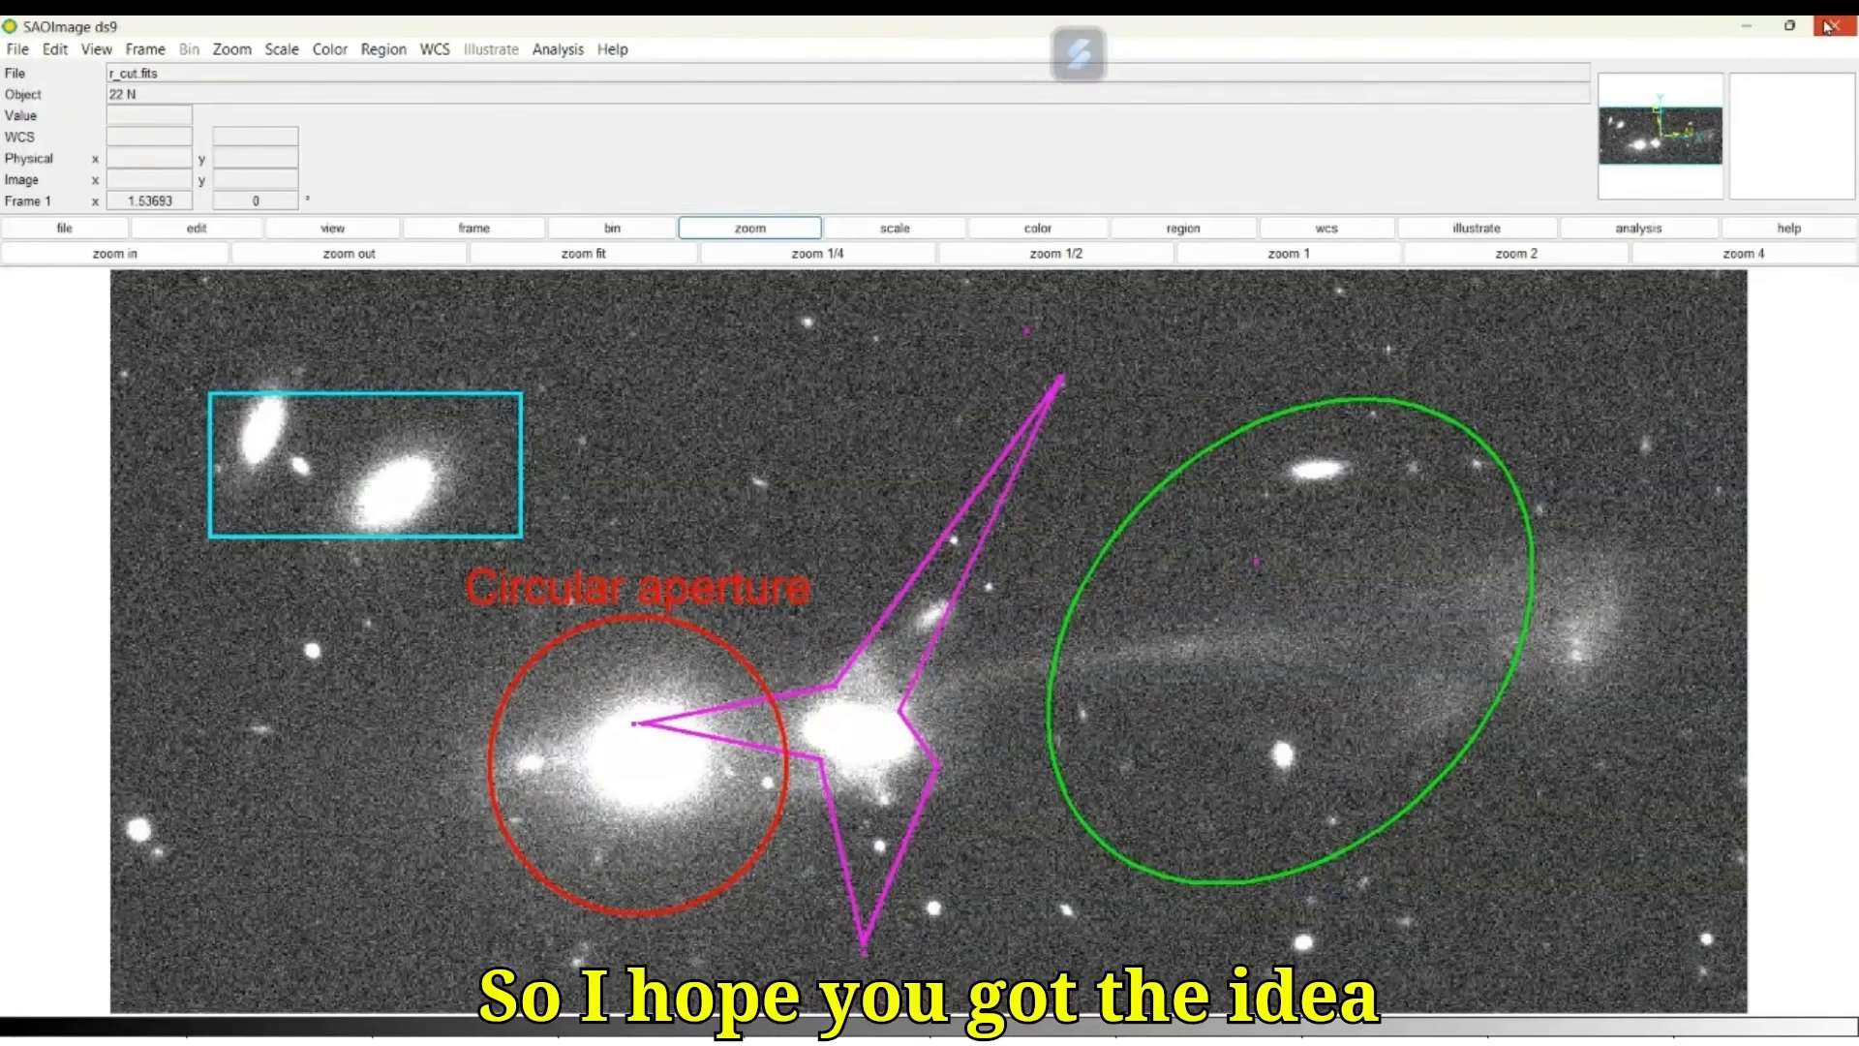